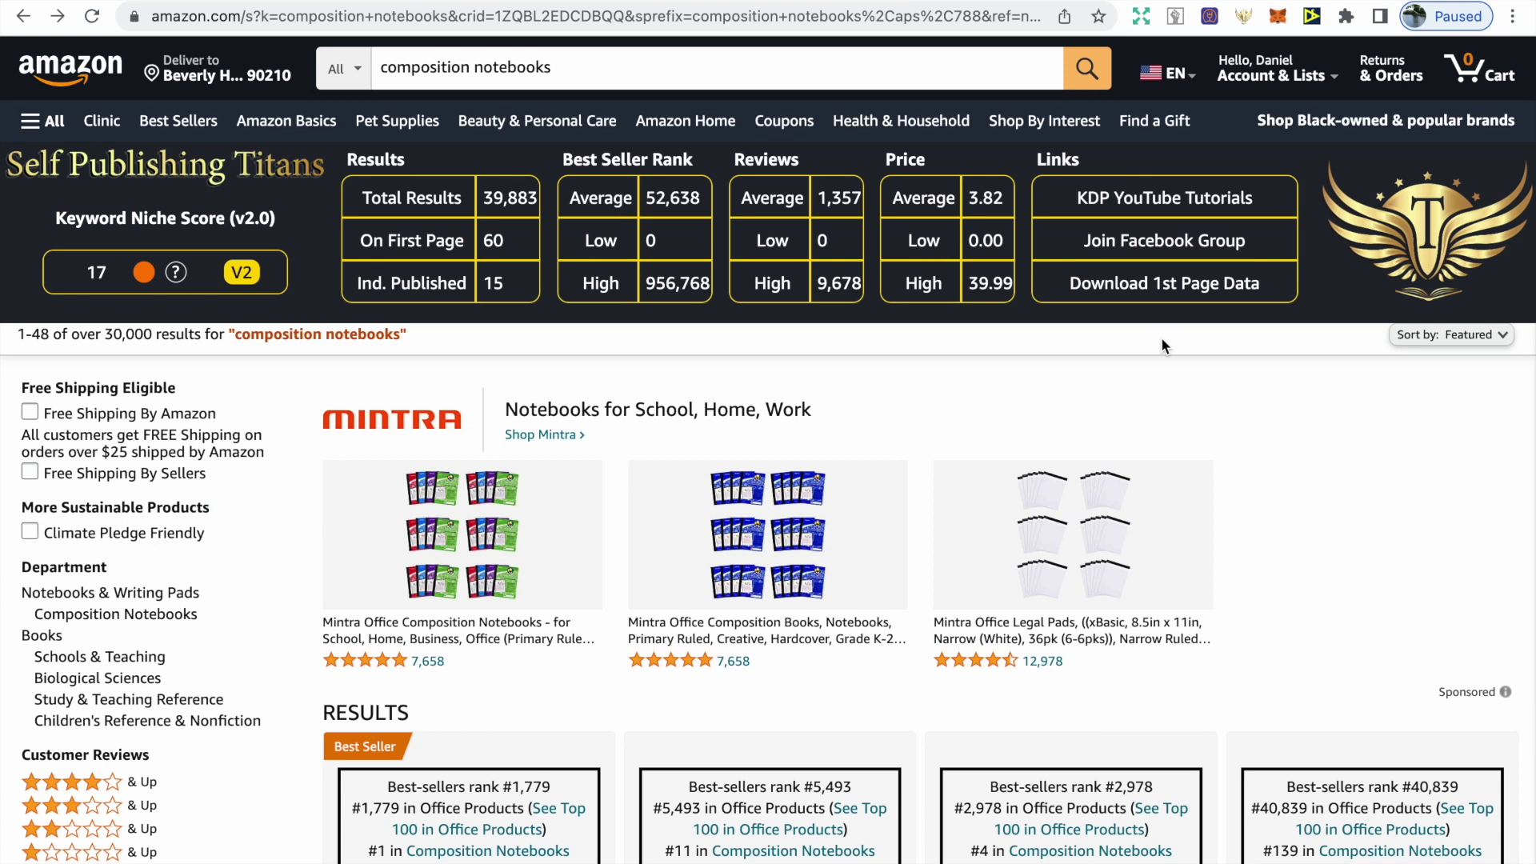
Look over the keyword suggestions, niche statistics and first results for "composition notebooks"
{"action": "left_click", "coordinate": [565, 73]}
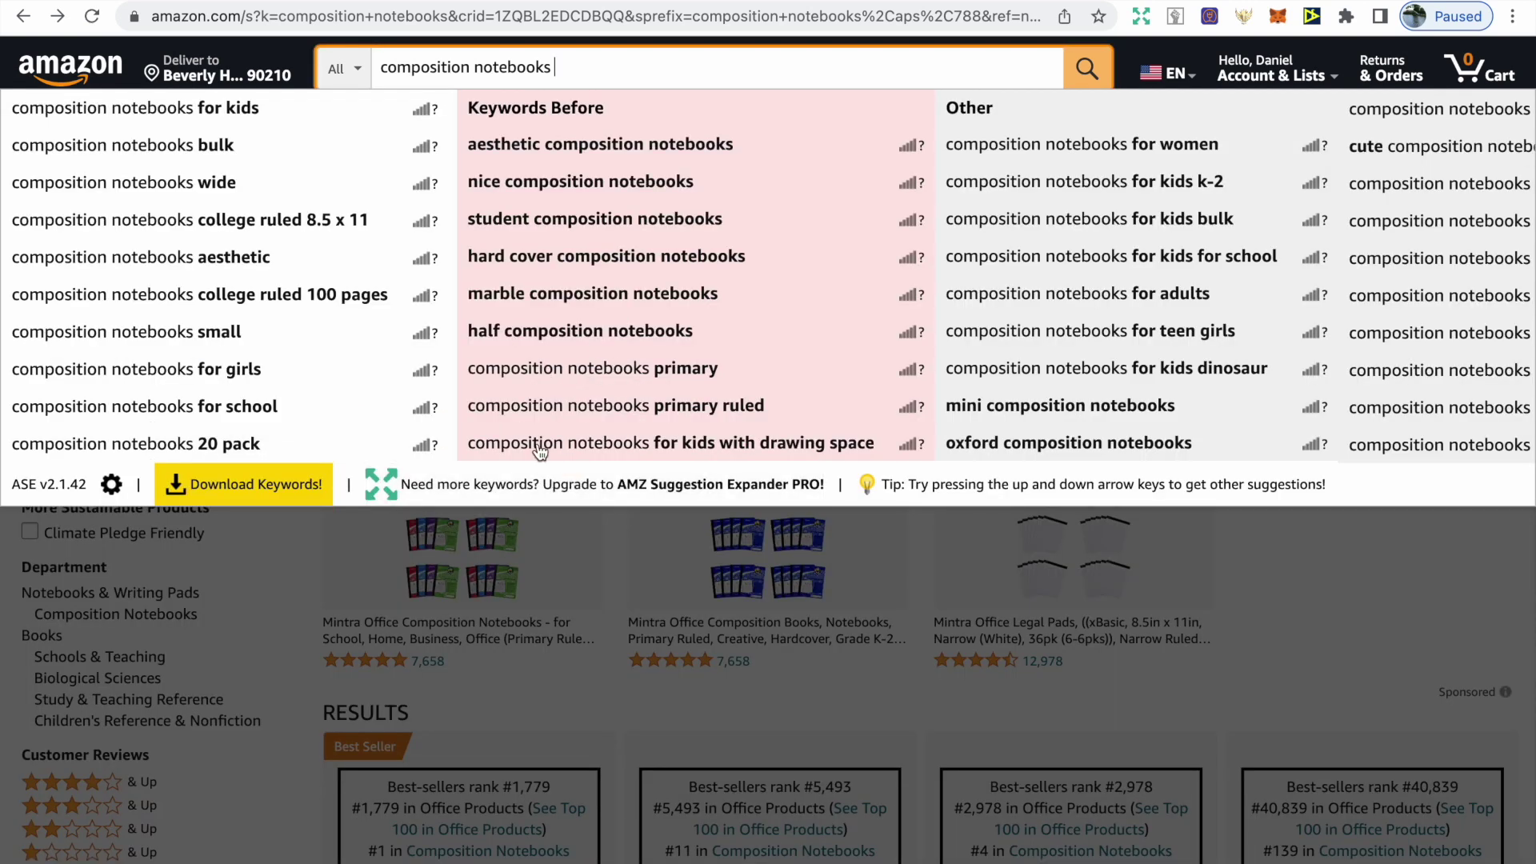
{"action": "left_click", "coordinate": [1388, 546]}
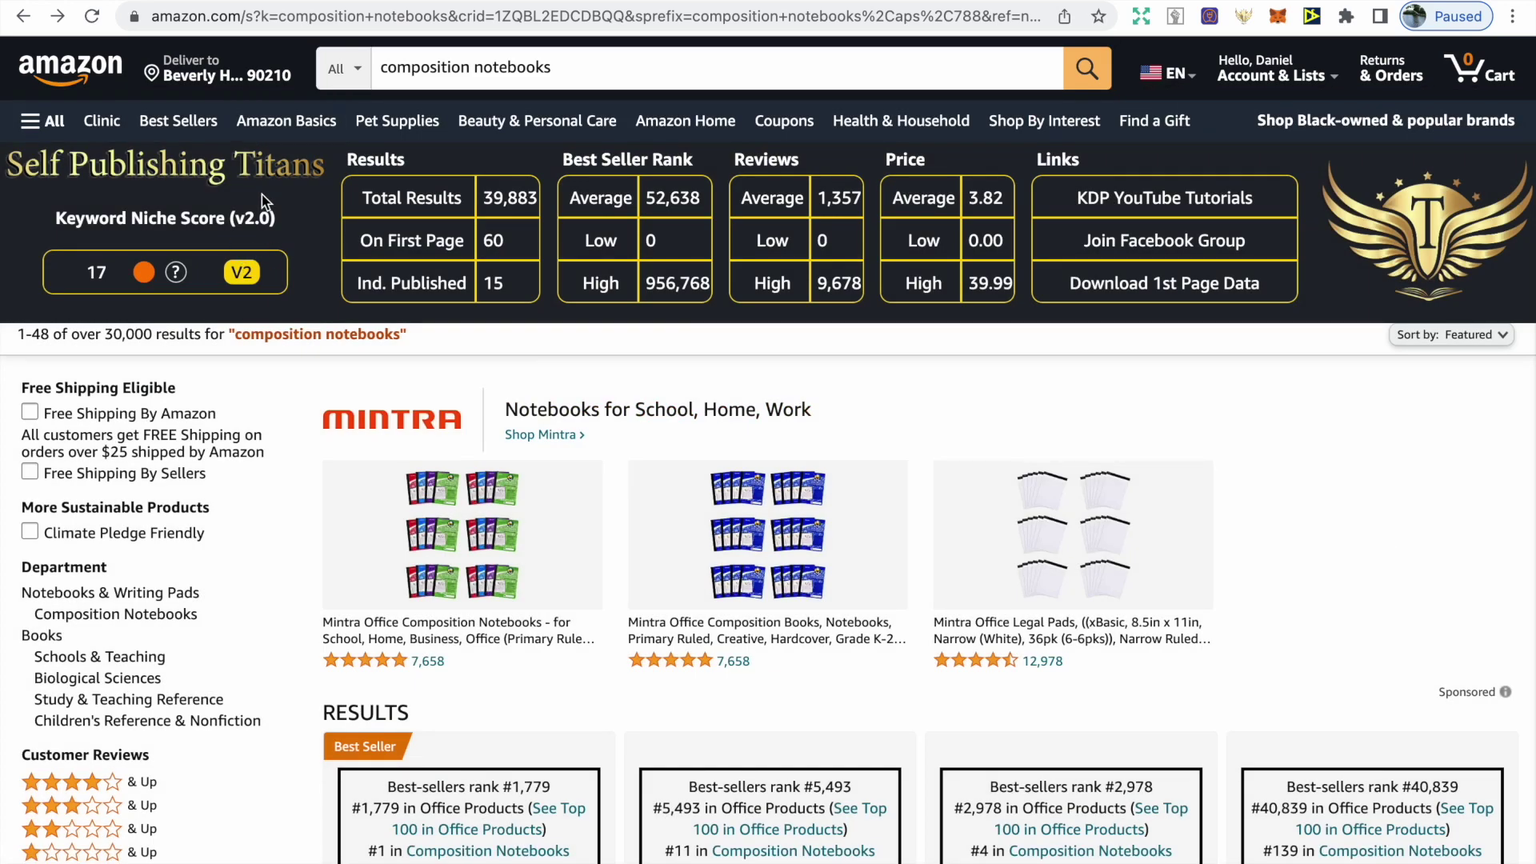
{"action": "scroll", "coordinate": [448, 640], "scroll_direction": "down", "scroll_amount": 2}
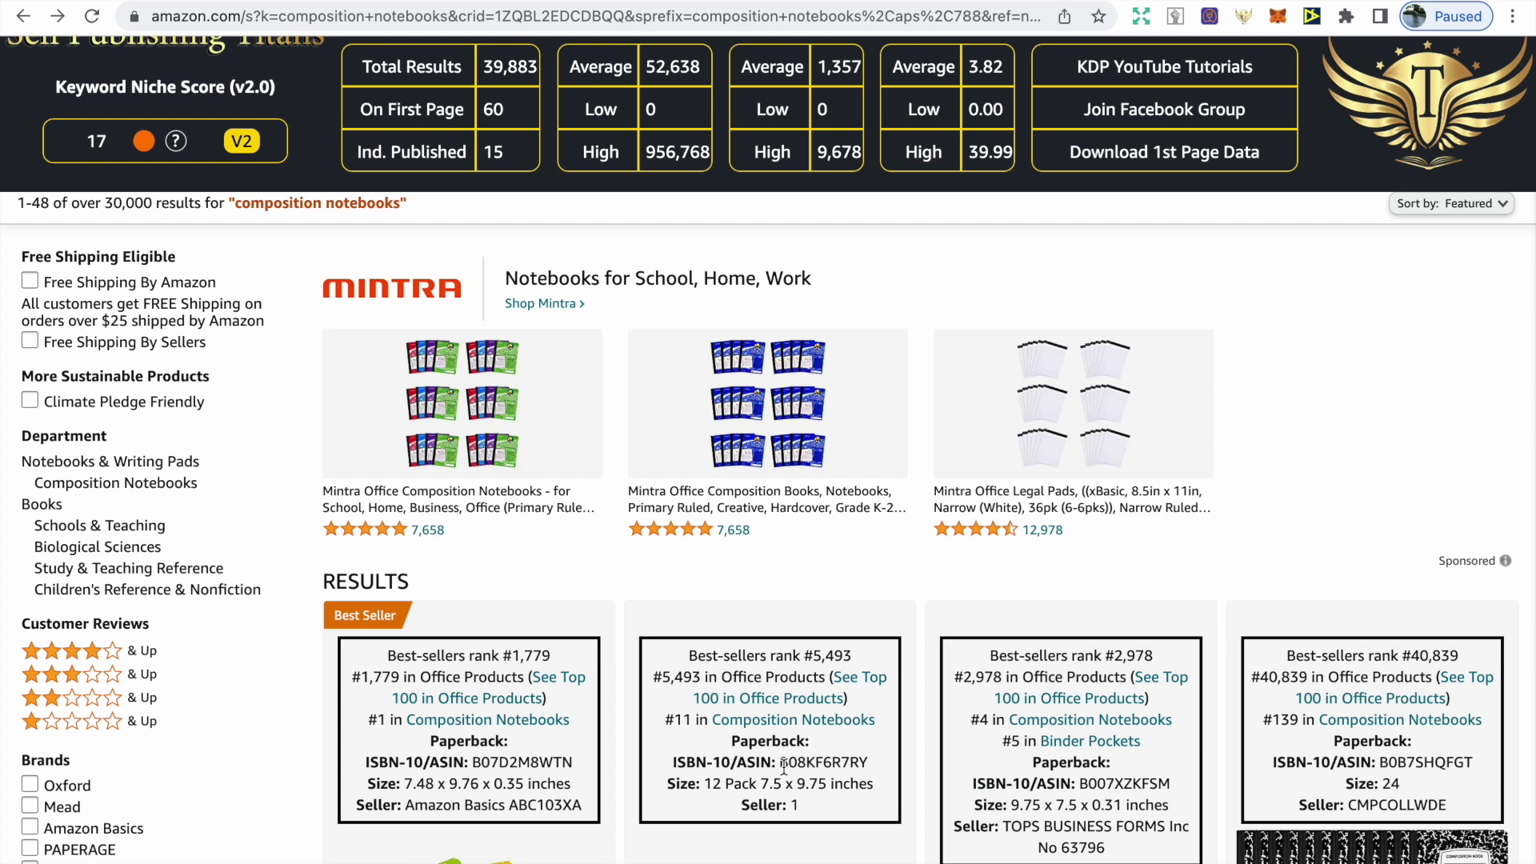
{"action": "scroll", "coordinate": [784, 766], "scroll_direction": "up", "scroll_amount": 2}
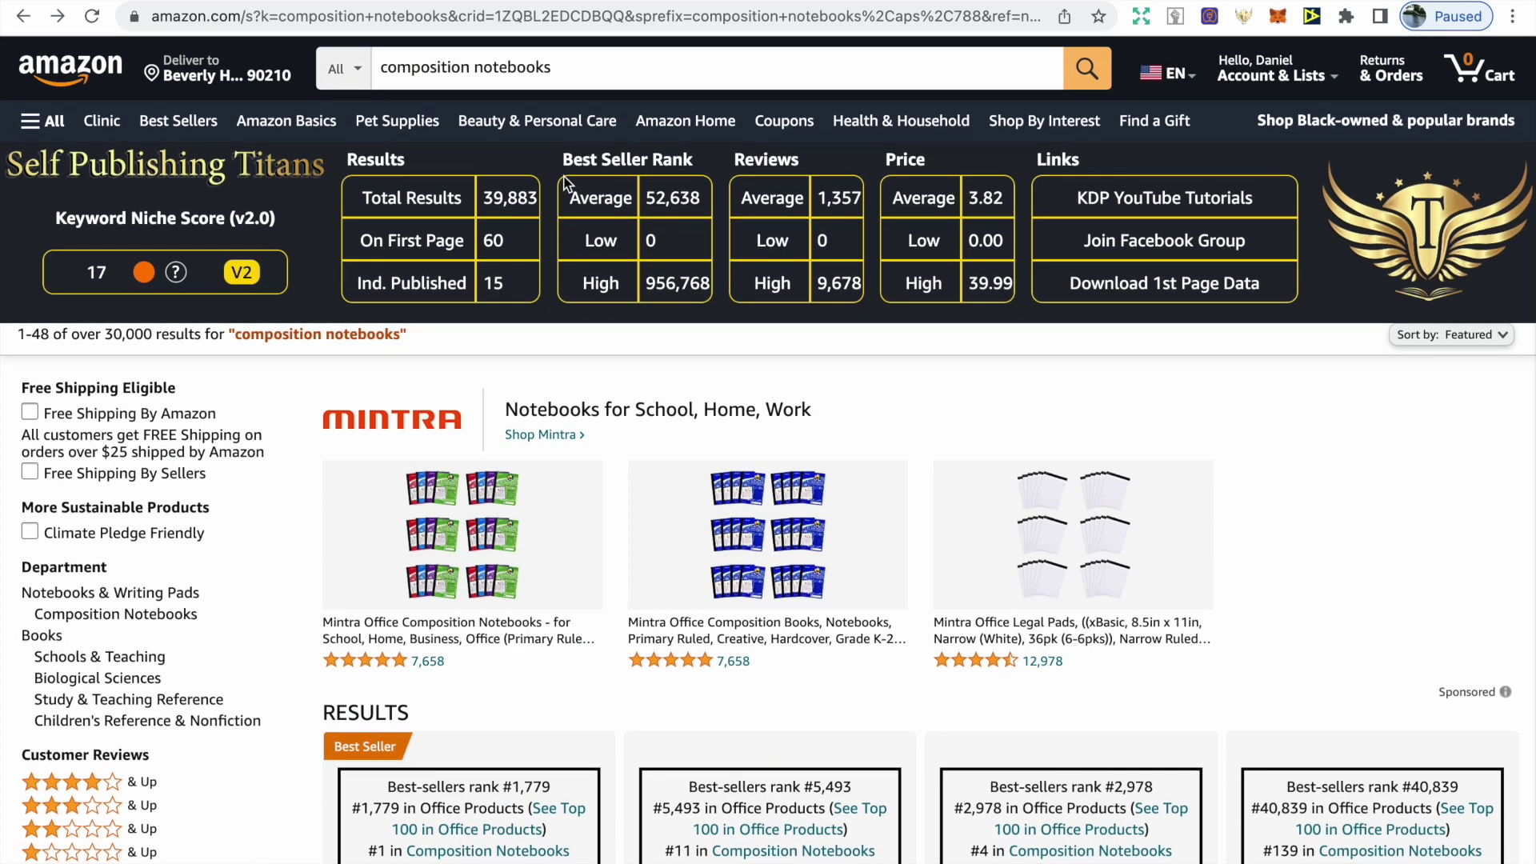
Browse the keyword suggestions for "composition notebooks" and run the suggested search "composition notebooks aesthetic"
{"action": "left_click", "coordinate": [583, 74]}
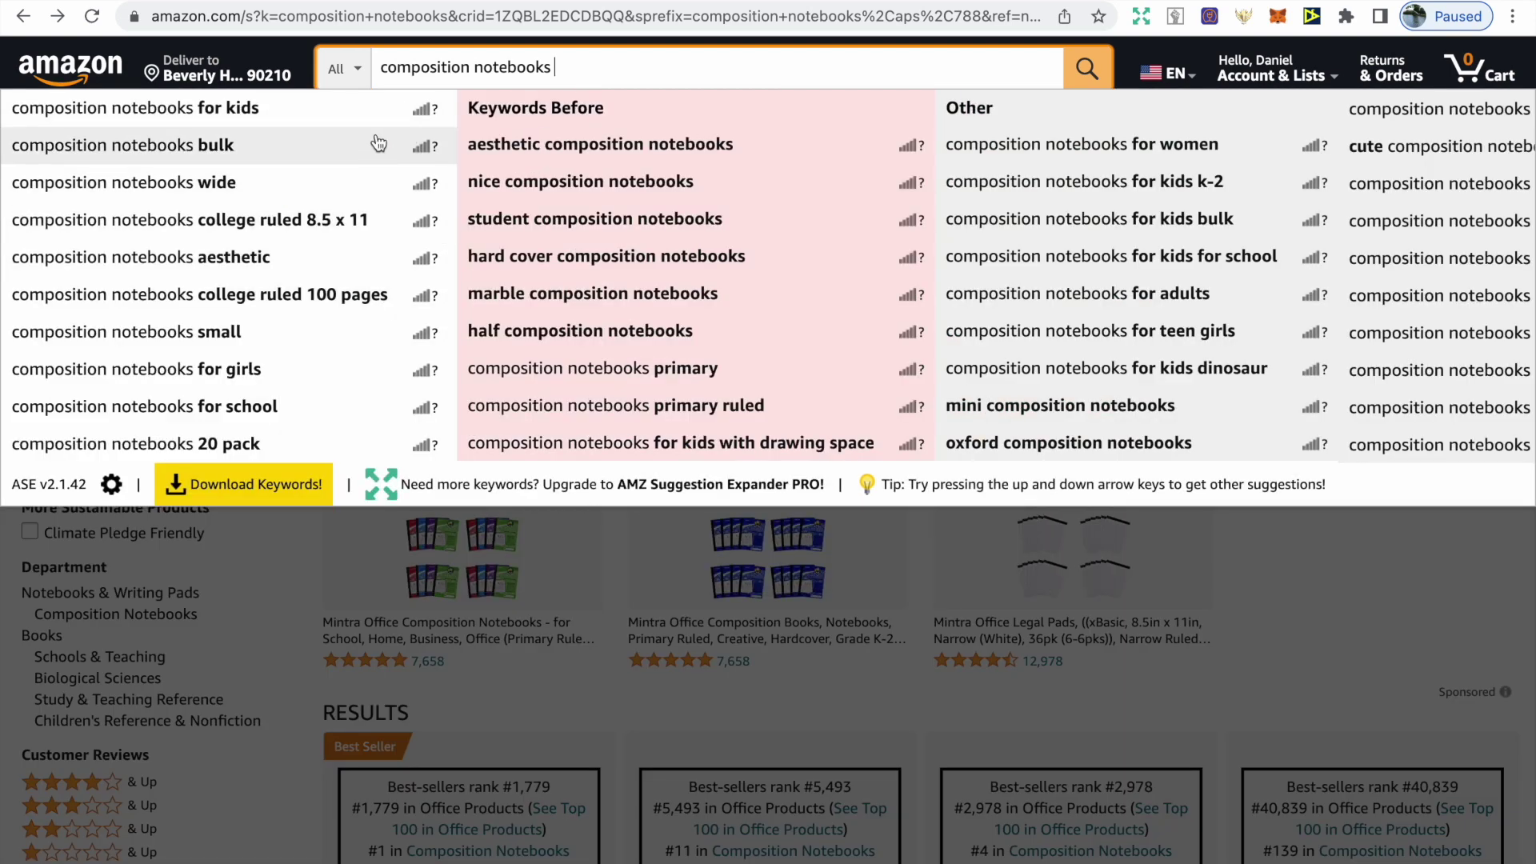
{"action": "scroll", "coordinate": [608, 319], "scroll_direction": "right", "scroll_amount": 2}
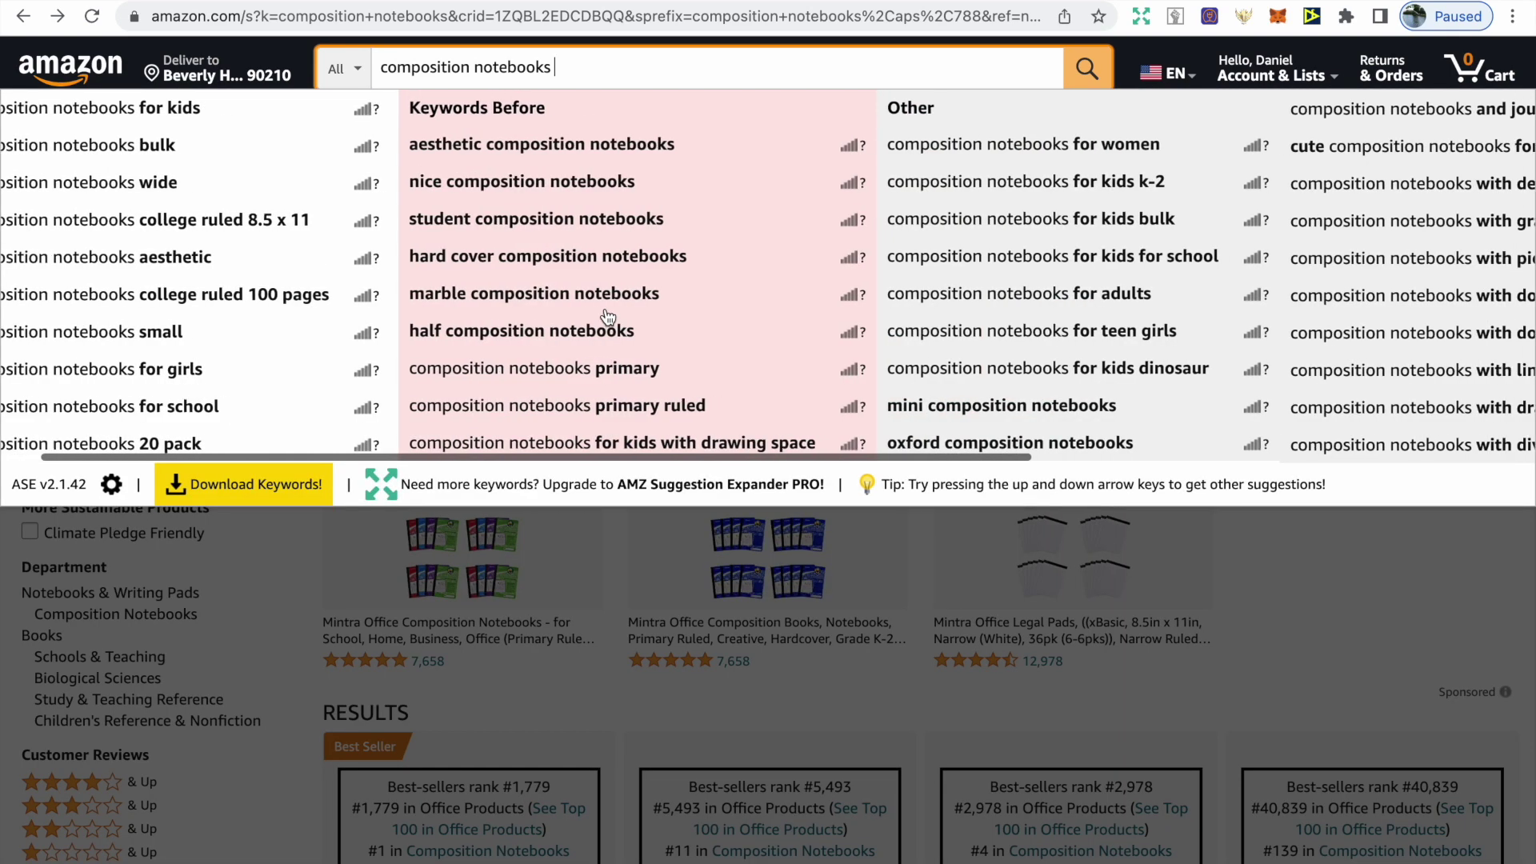
{"action": "scroll", "coordinate": [608, 318], "scroll_direction": "right", "scroll_amount": 8}
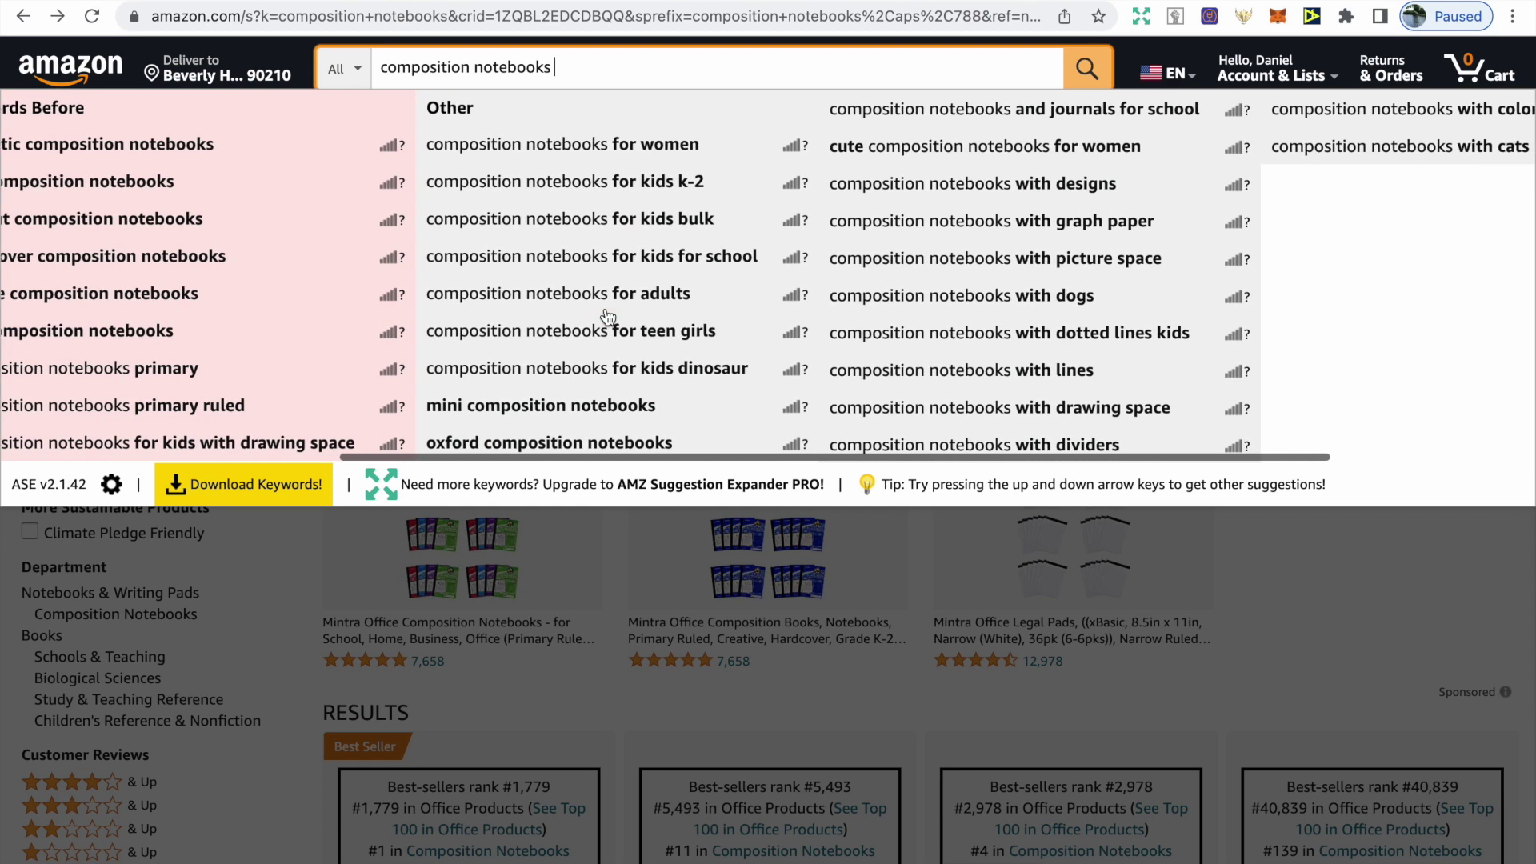
{"action": "scroll", "coordinate": [608, 318], "scroll_direction": "right", "scroll_amount": 1}
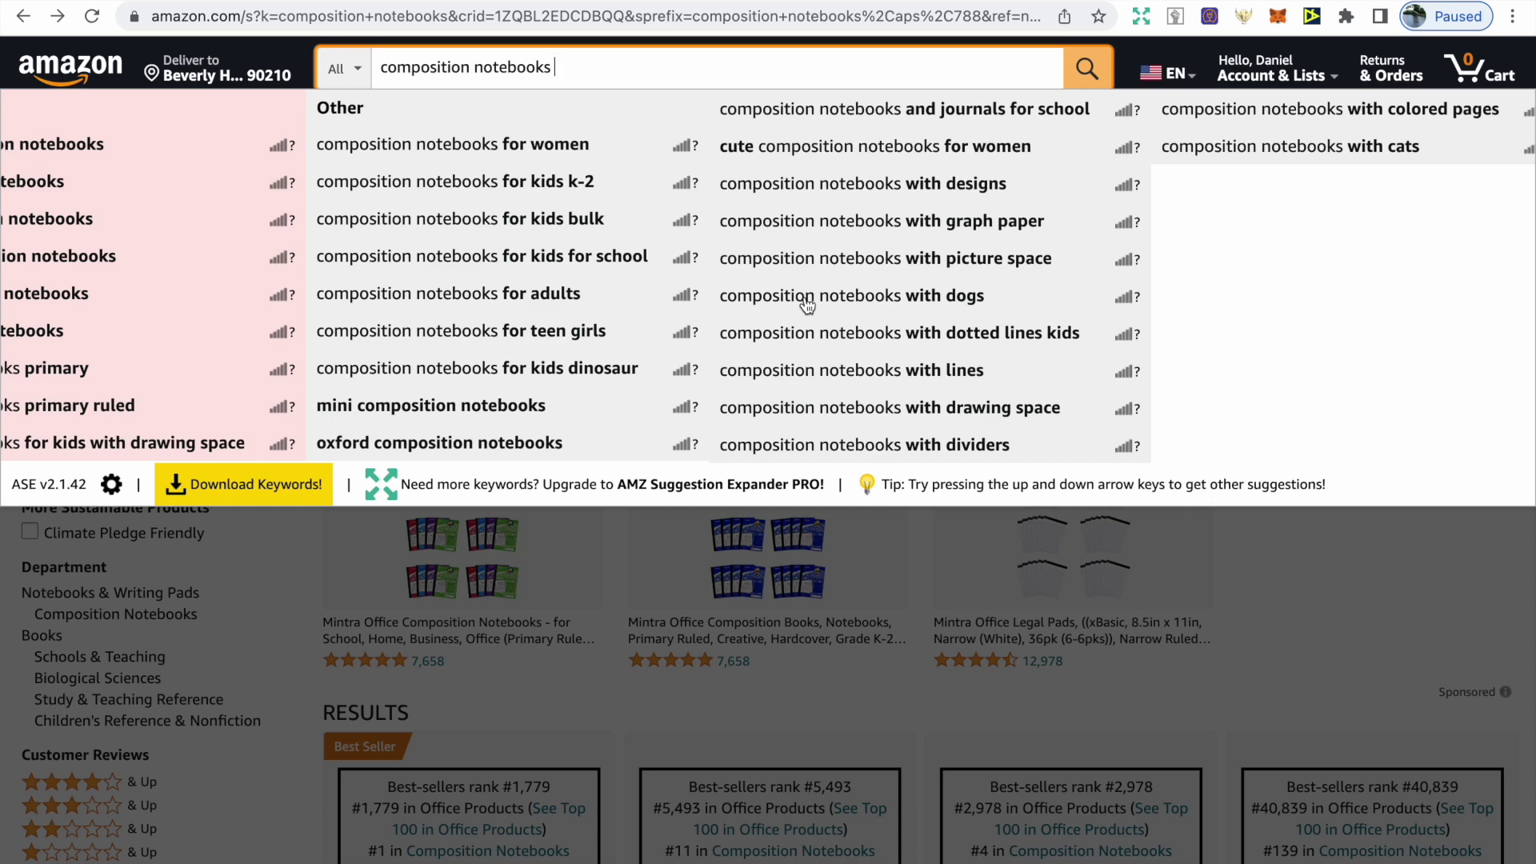
{"action": "scroll", "coordinate": [807, 304], "scroll_direction": "left", "scroll_amount": 10}
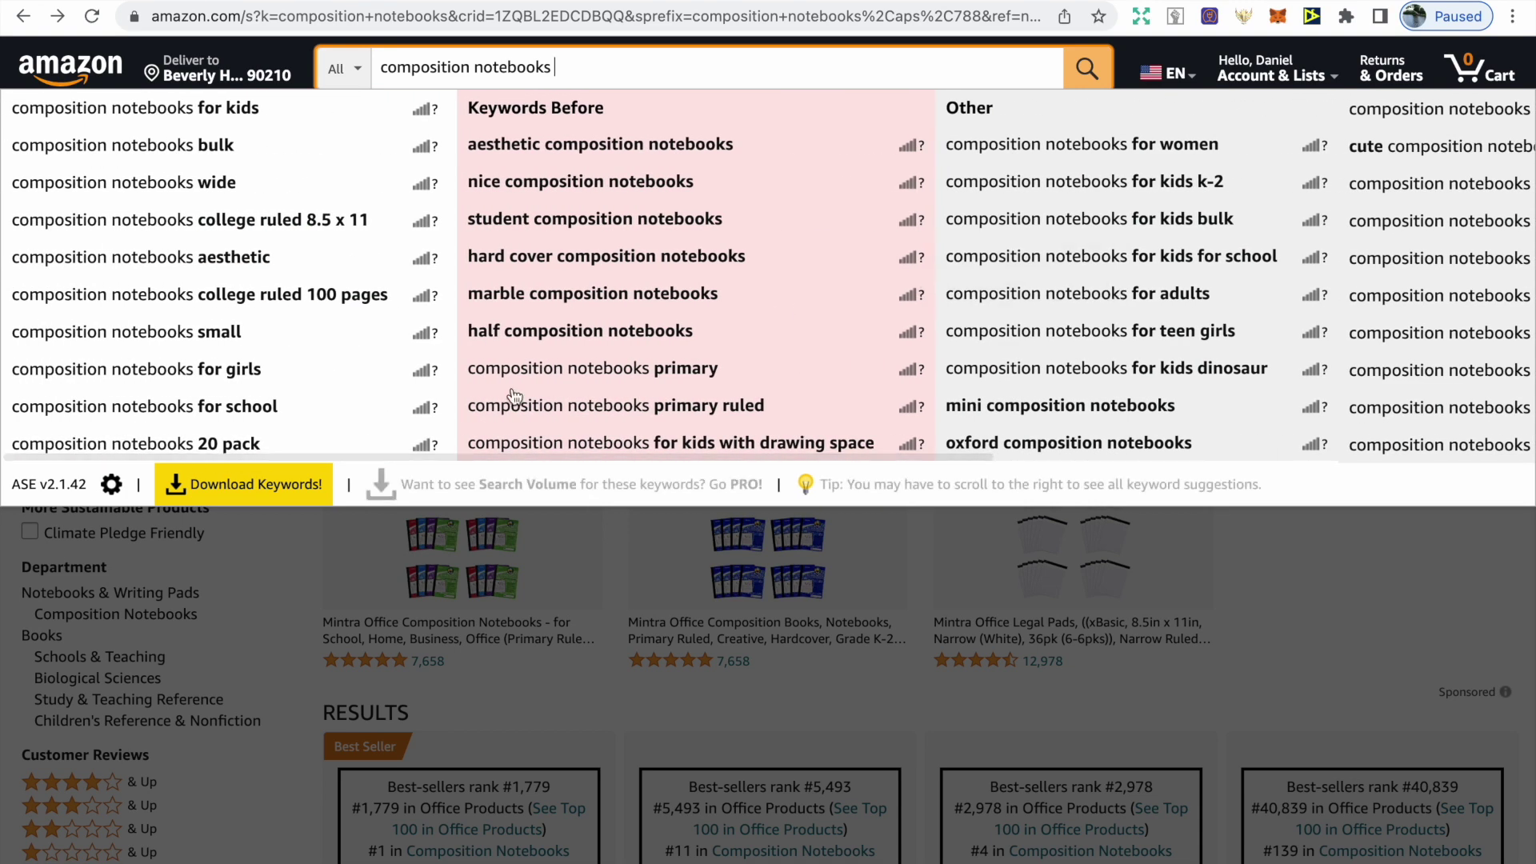
{"action": "left_click", "coordinate": [374, 269]}
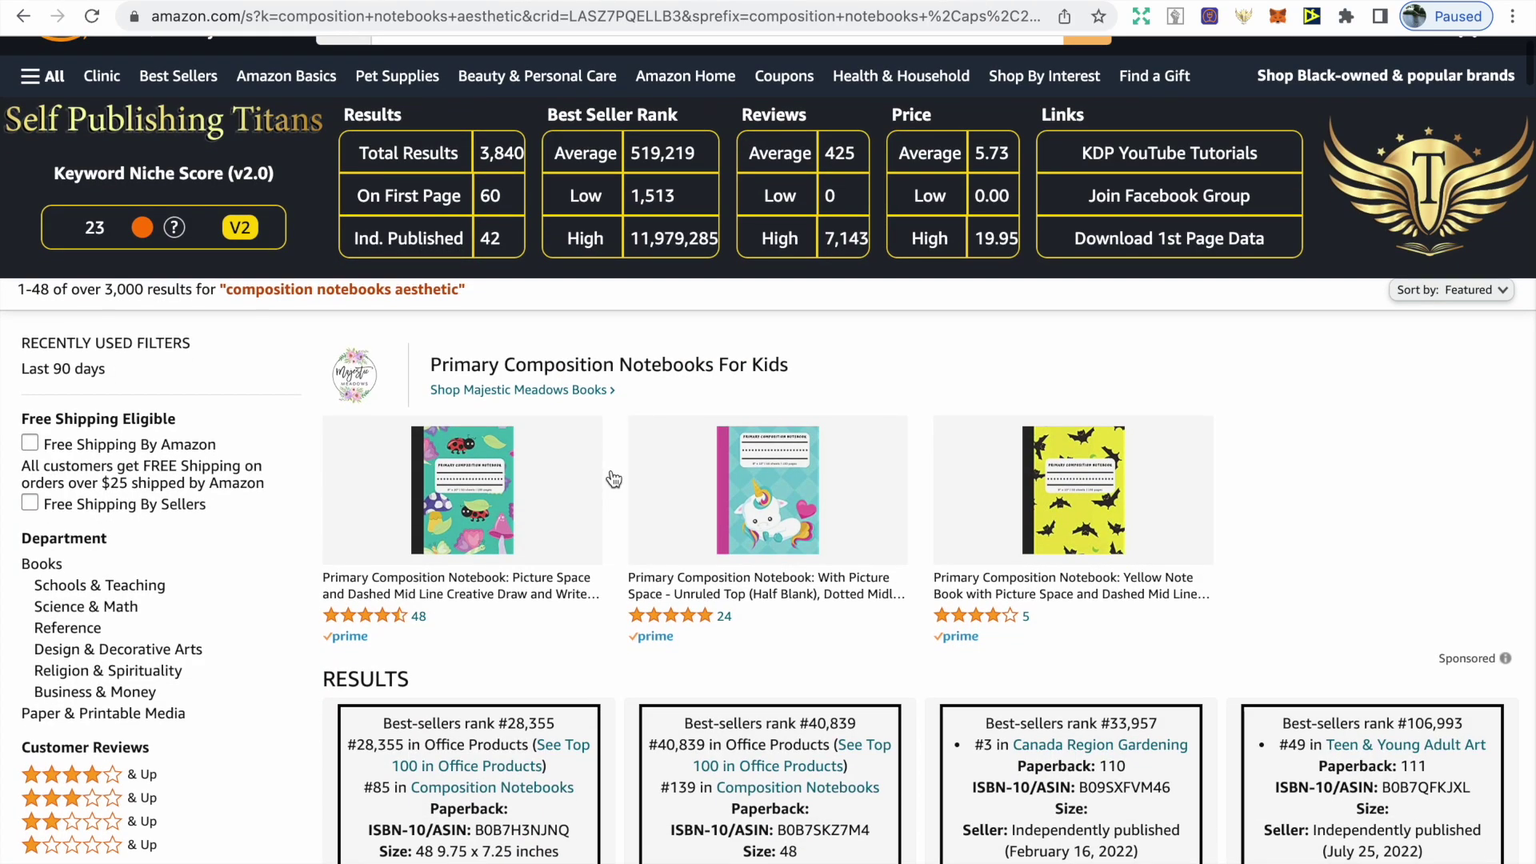
Examine the best-seller ranks, cover designs, review counts and prices of the aesthetic composition notebooks in the results
{"action": "scroll", "coordinate": [612, 477], "scroll_direction": "down", "scroll_amount": 2}
{"action": "scroll", "coordinate": [613, 478], "scroll_direction": "down", "scroll_amount": 4}
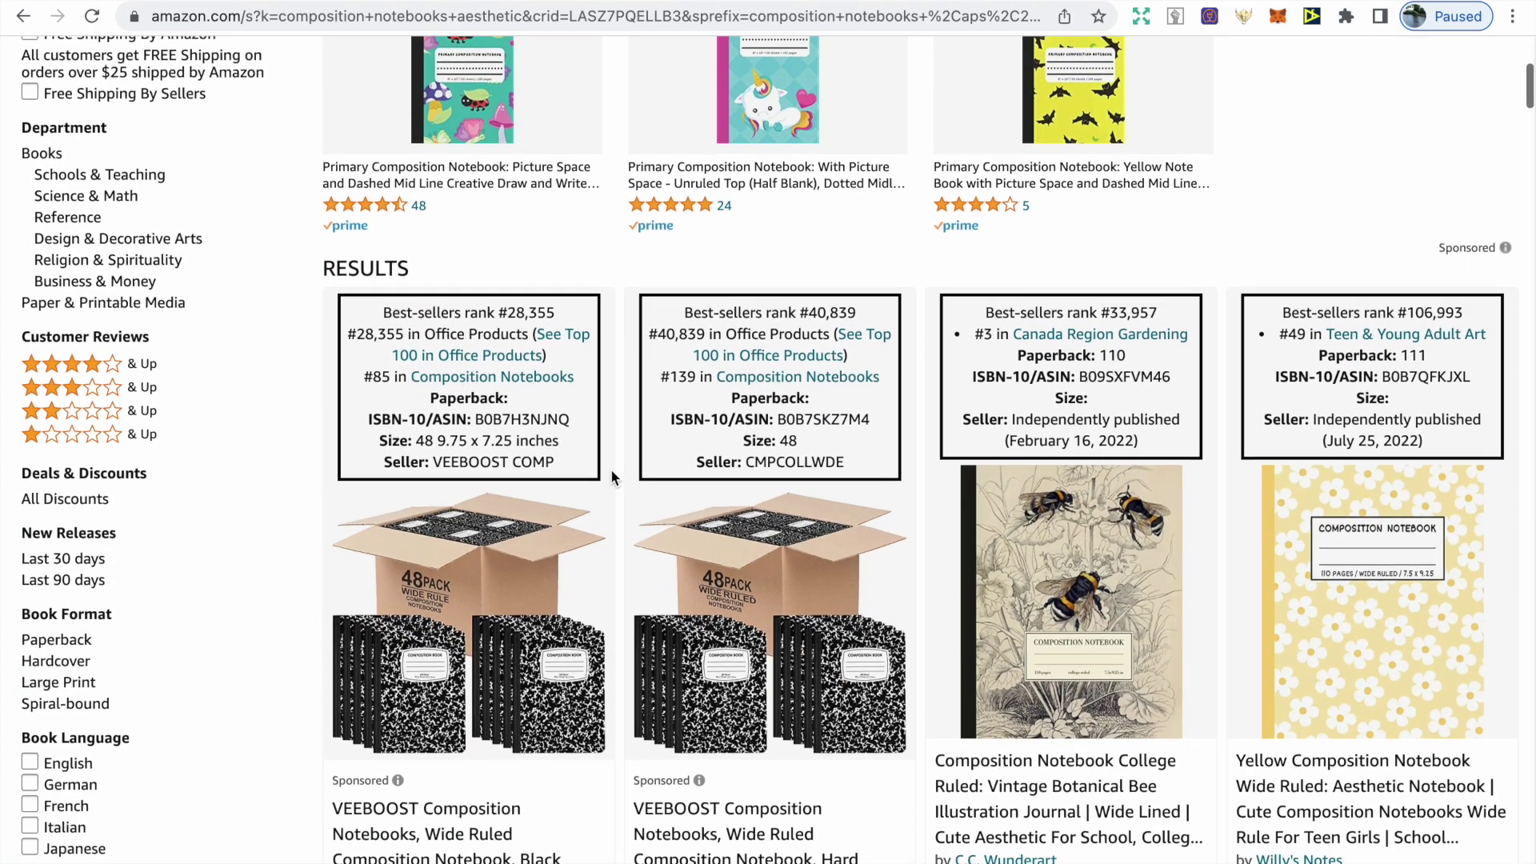
{"action": "scroll", "coordinate": [612, 474], "scroll_direction": "down", "scroll_amount": 1}
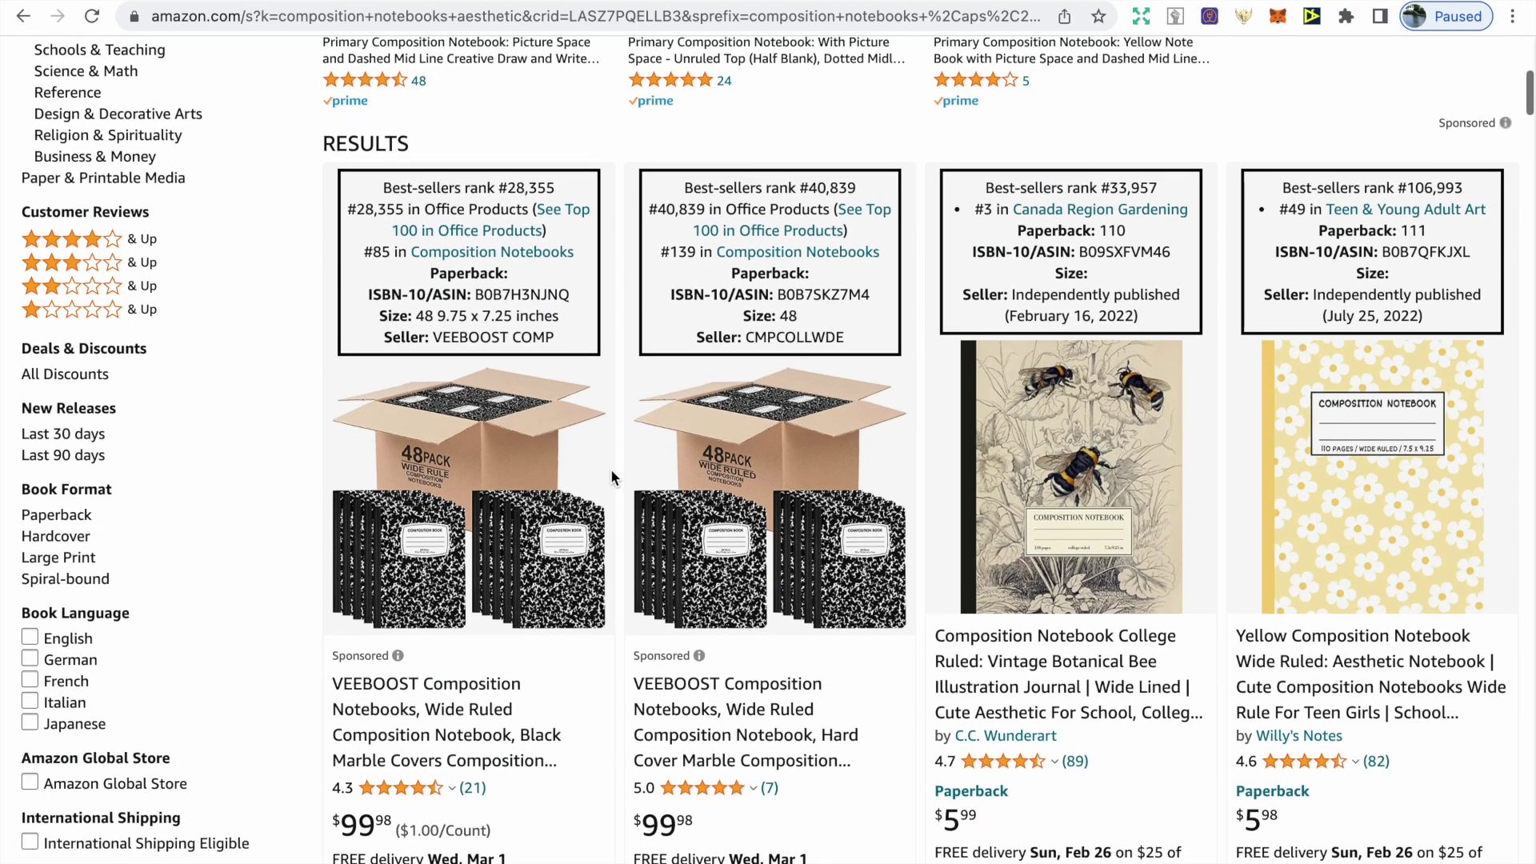
{"action": "scroll", "coordinate": [611, 469], "scroll_direction": "down", "scroll_amount": 1}
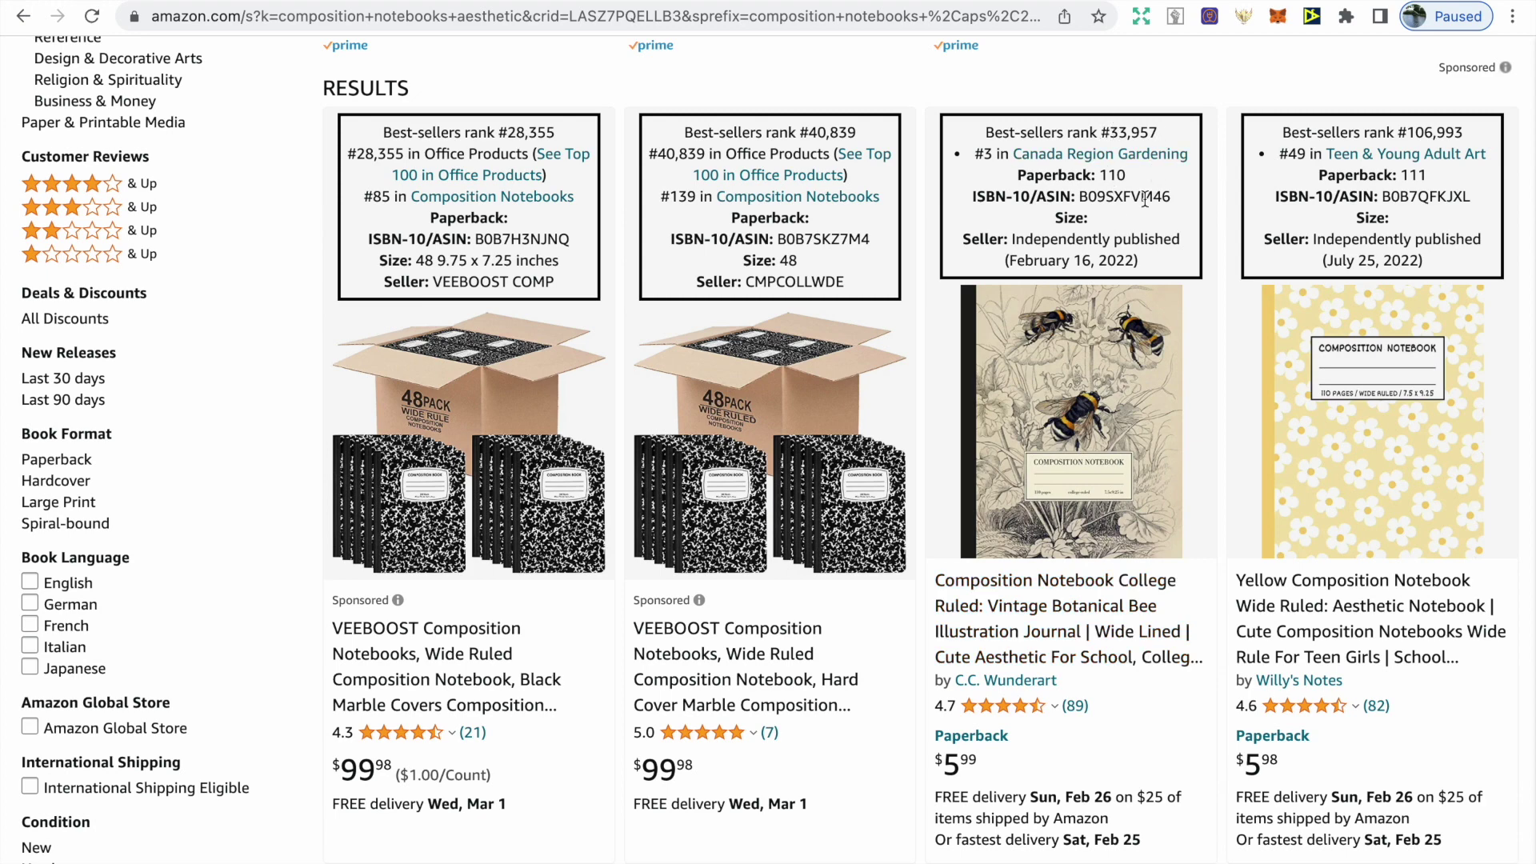
{"action": "scroll", "coordinate": [1116, 334], "scroll_direction": "down", "scroll_amount": 3}
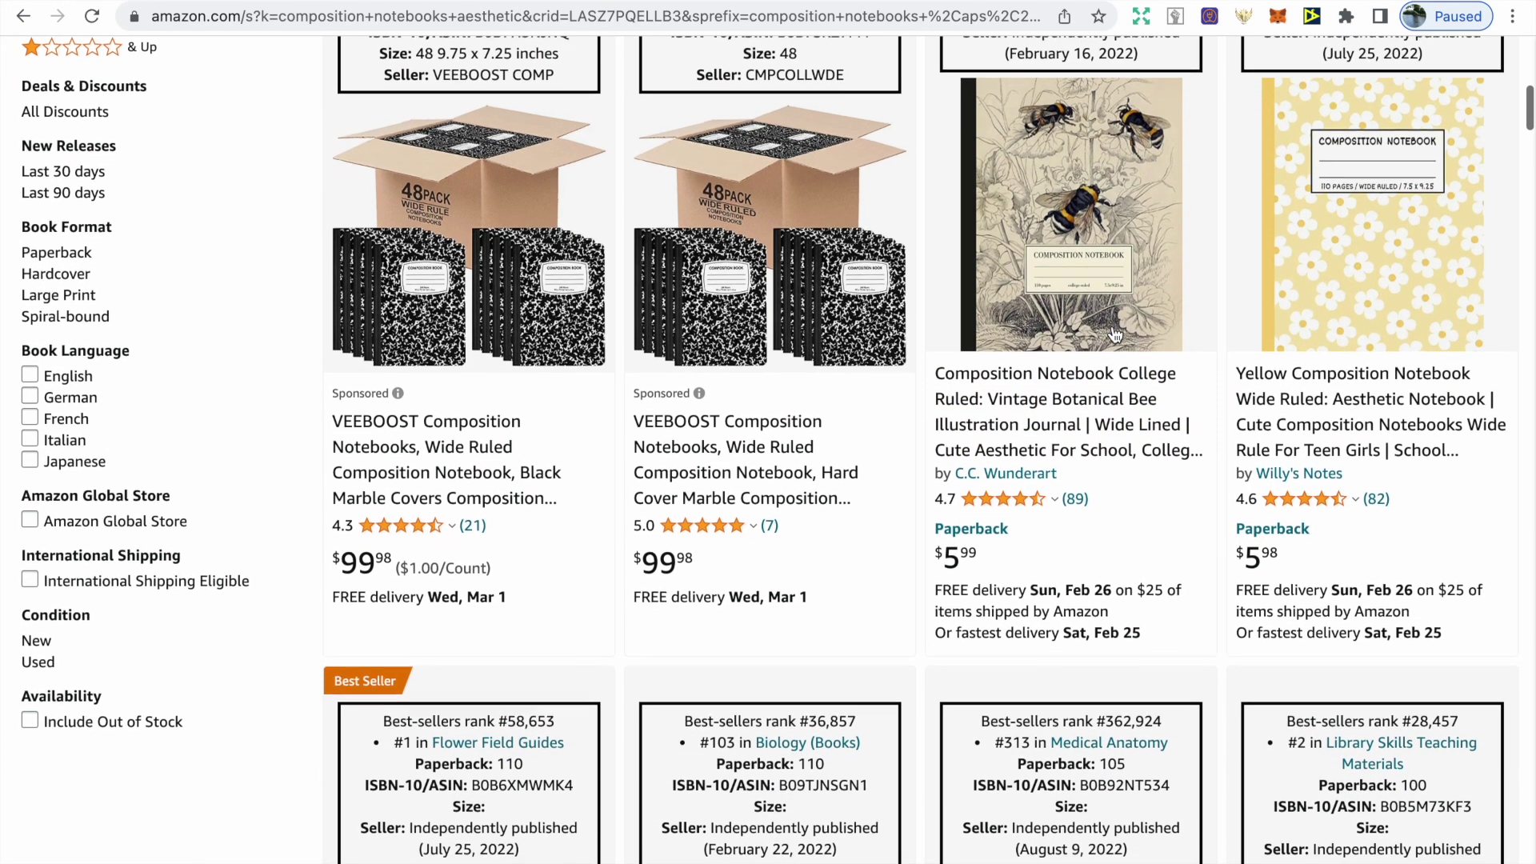
{"action": "scroll", "coordinate": [1116, 335], "scroll_direction": "down", "scroll_amount": 6}
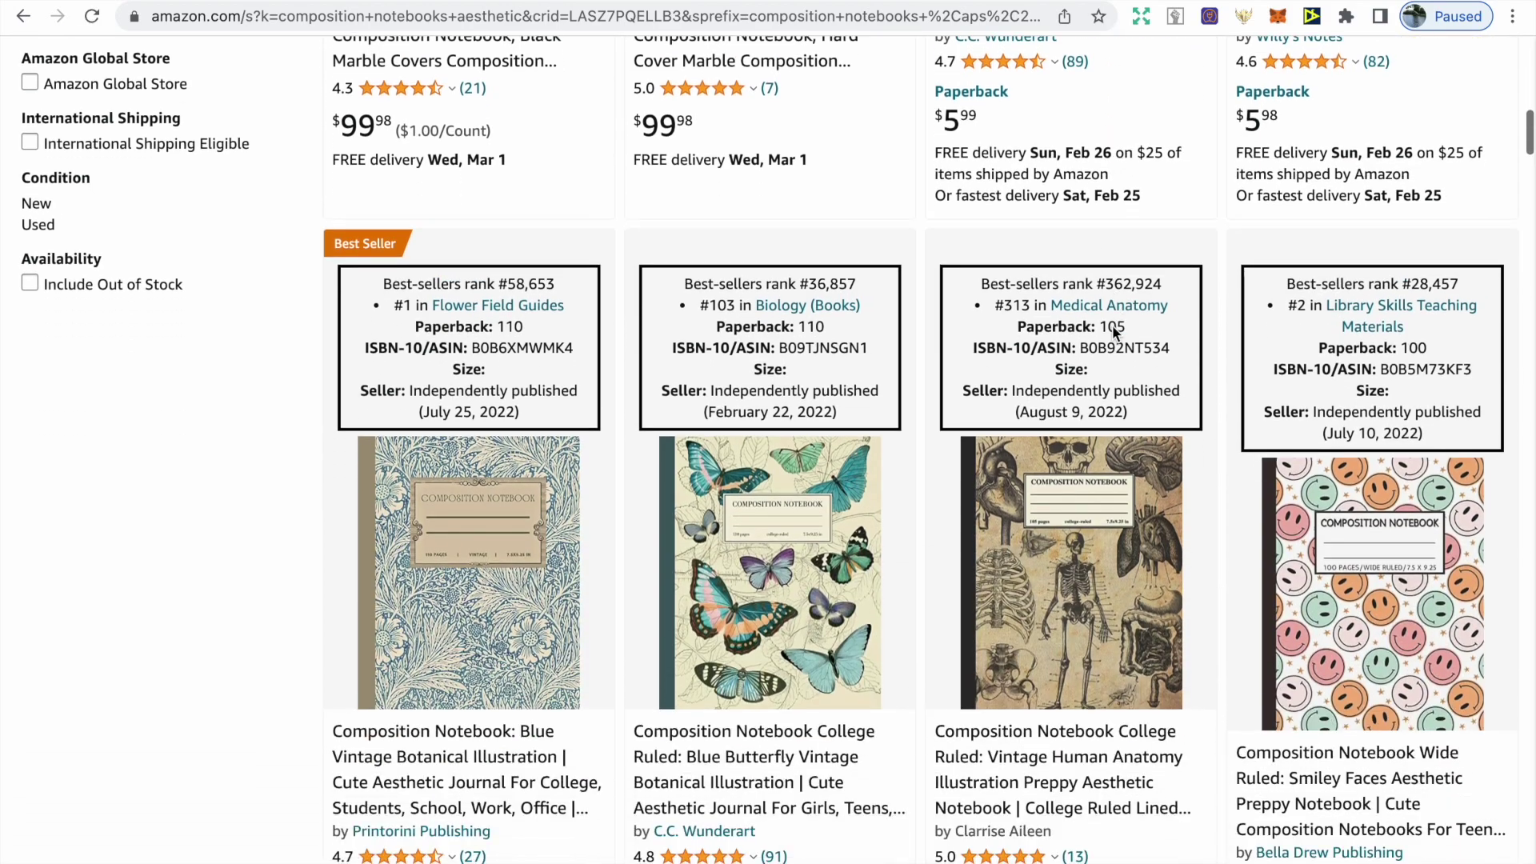
{"action": "scroll", "coordinate": [1116, 334], "scroll_direction": "down", "scroll_amount": 3}
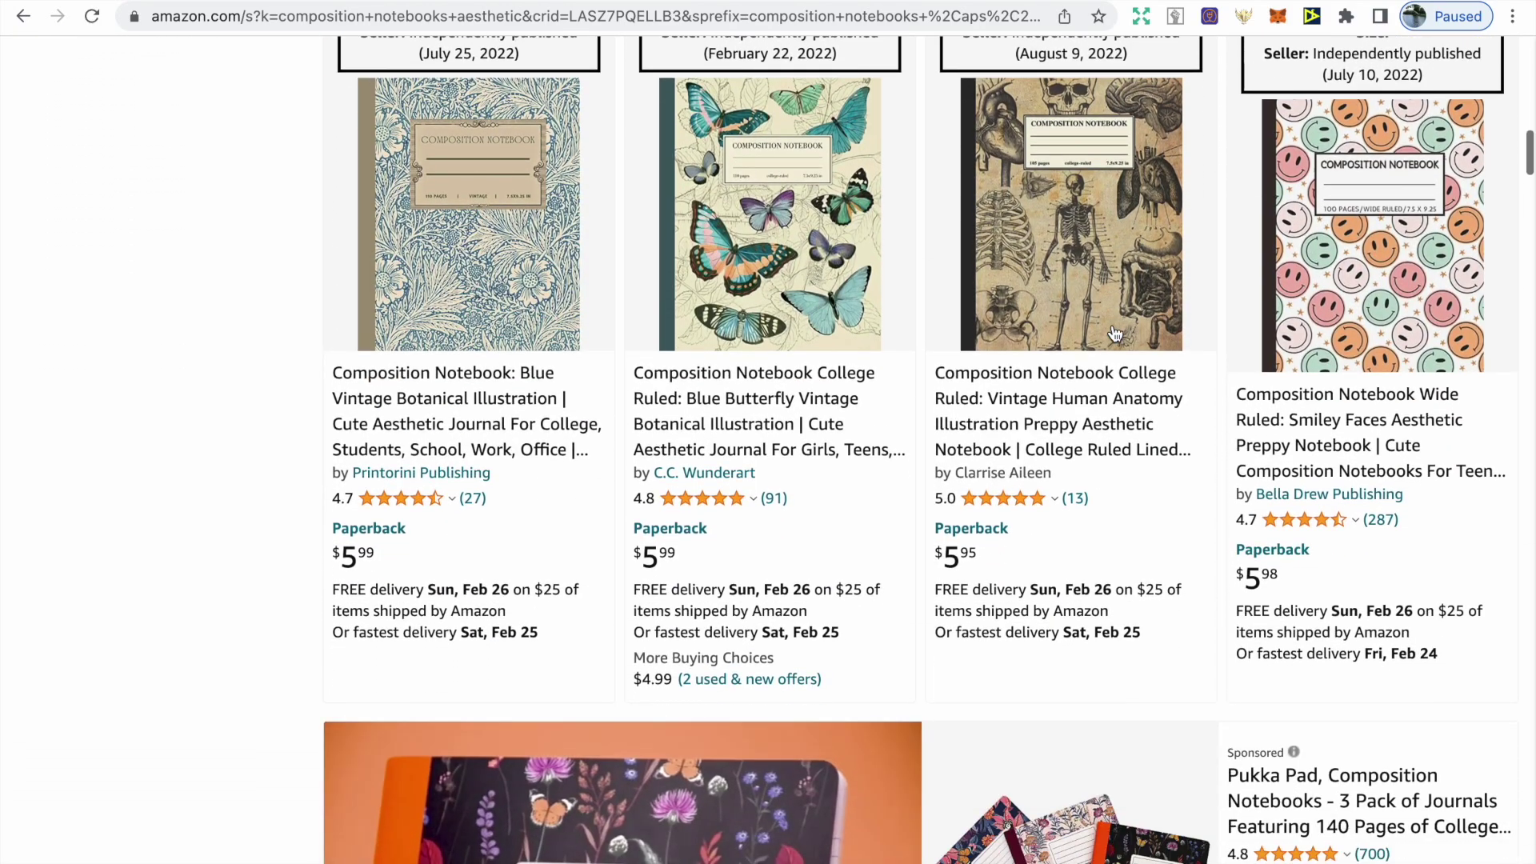
{"action": "scroll", "coordinate": [849, 368], "scroll_direction": "up", "scroll_amount": 1}
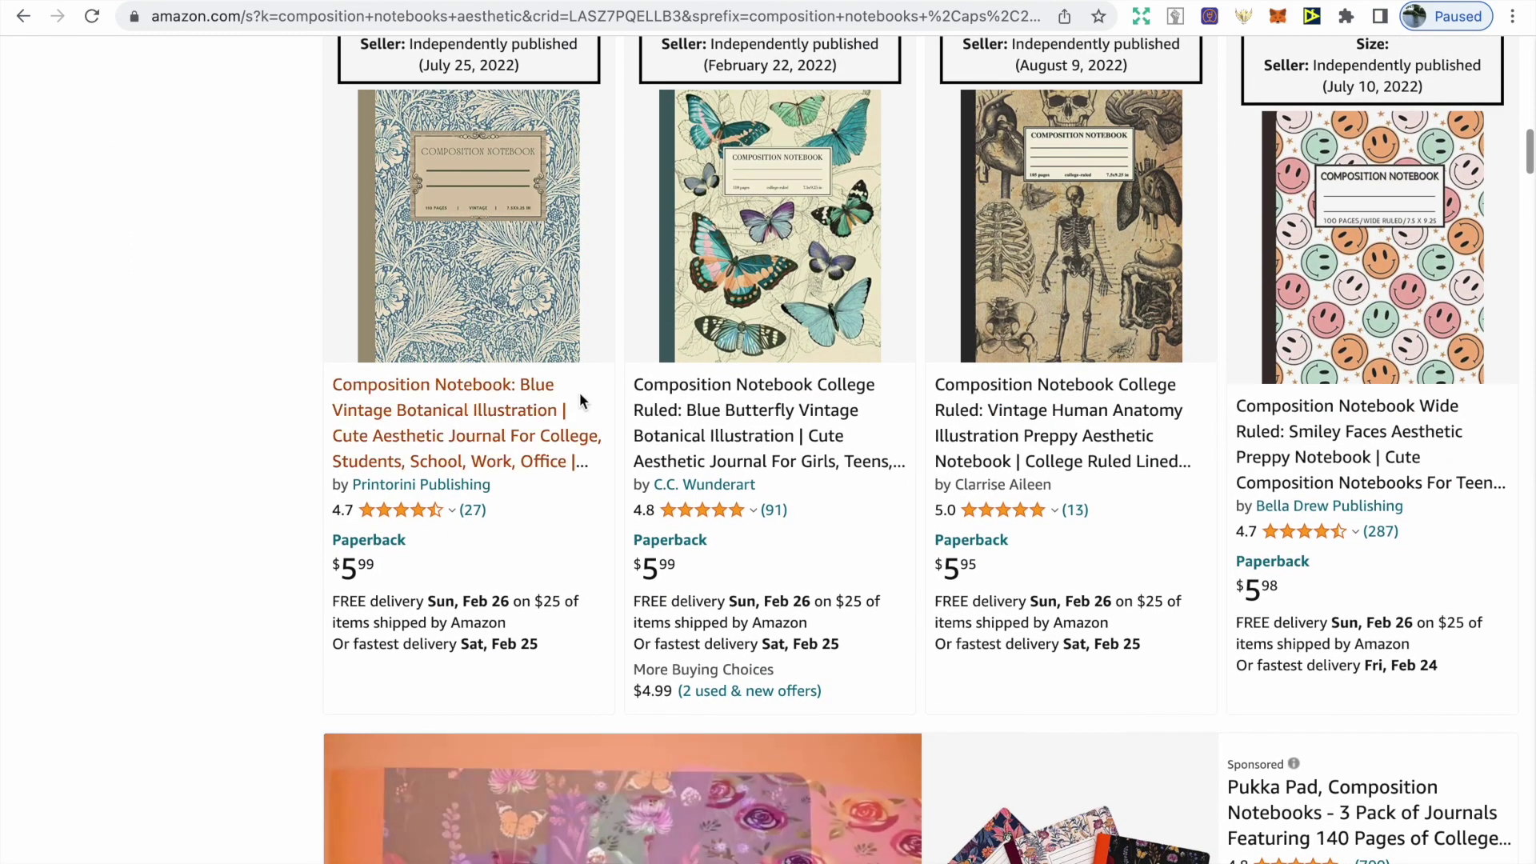
{"action": "scroll", "coordinate": [680, 498], "scroll_direction": "up", "scroll_amount": 1}
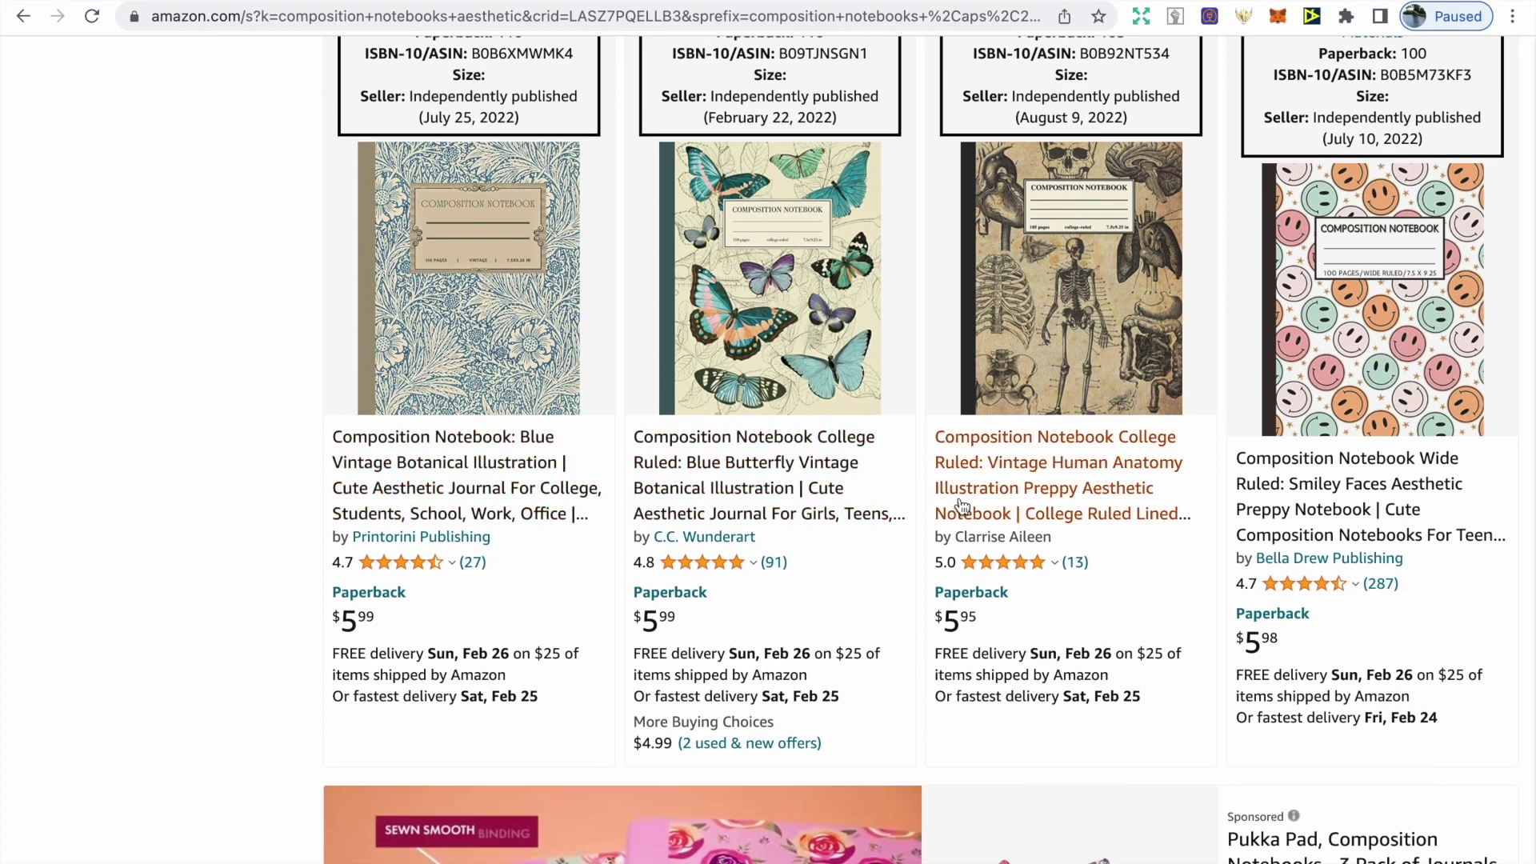
{"action": "scroll", "coordinate": [1007, 515], "scroll_direction": "up", "scroll_amount": 20}
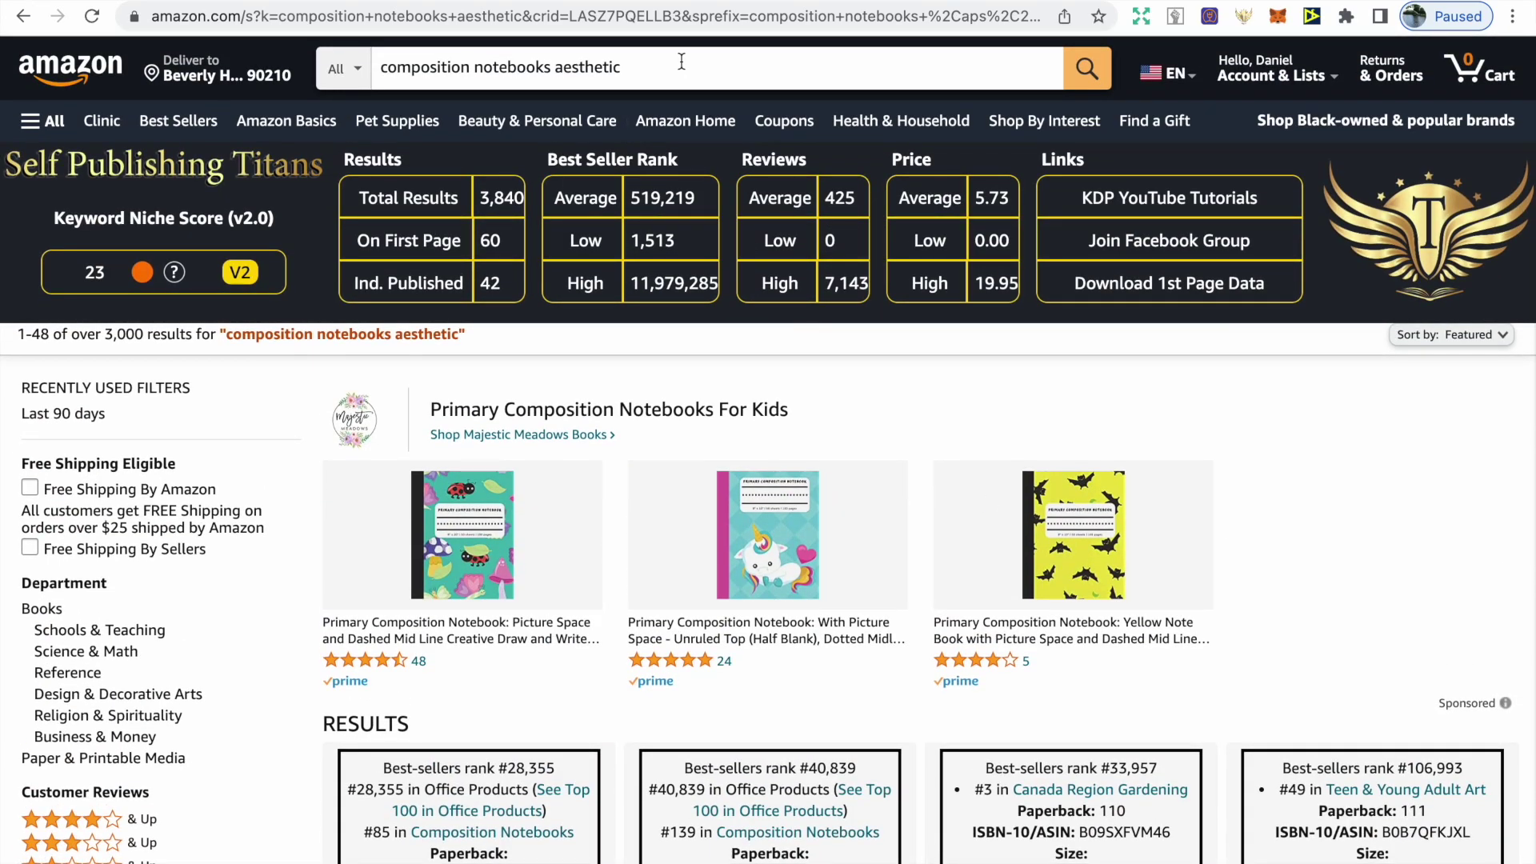
Replace "aesthetic" in the search text with "botan" and run the suggested search "composition notebooks botanical"
{"action": "left_click", "coordinate": [682, 62]}
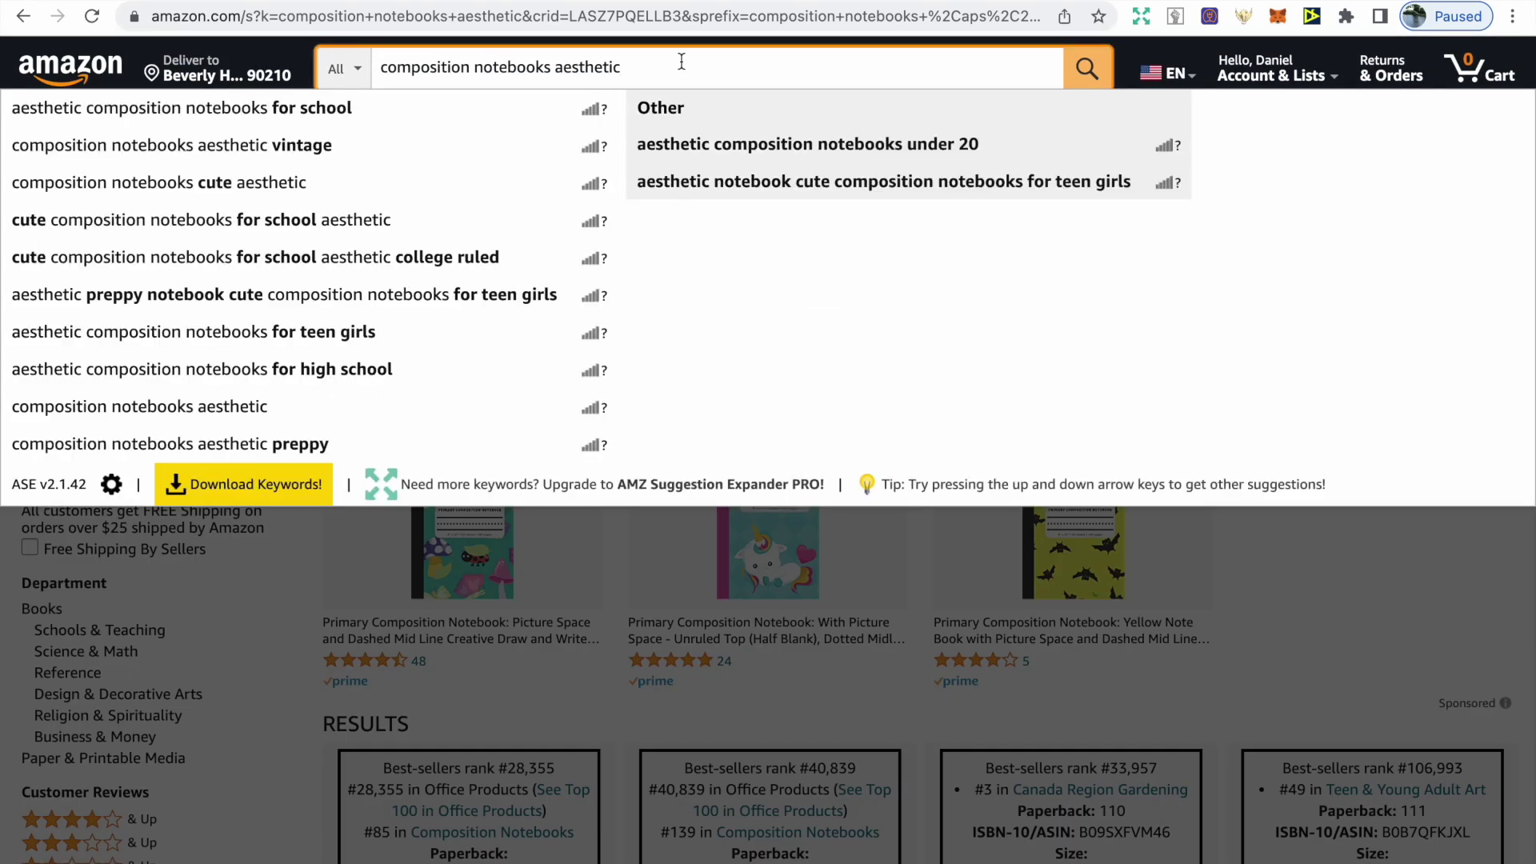
{"action": "type", "text": "b"}
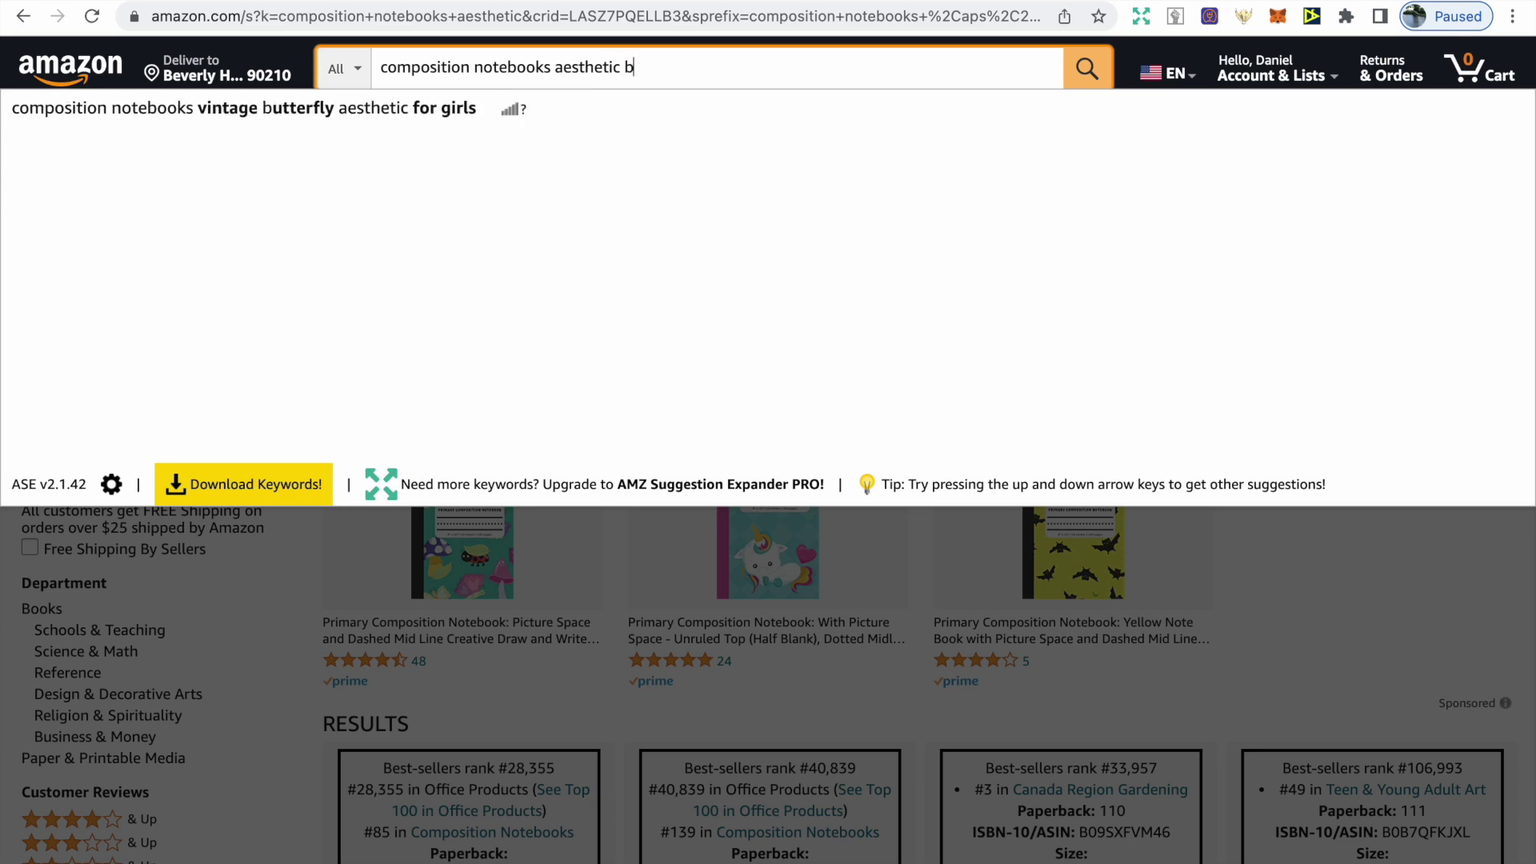
{"action": "key", "text": "BackSpace"}
{"action": "key", "text": "BackSpace"}
{"action": "key", "text": "BackSpace"}
{"action": "key", "text": "BackSpace"}
{"action": "key", "text": "BackSpace"}
{"action": "key", "text": "BackSpace"}
{"action": "key", "text": "BackSpace"}
{"action": "key", "text": "BackSpace"}
{"action": "key", "text": "BackSpace"}
{"action": "key", "text": "BackSpace"}
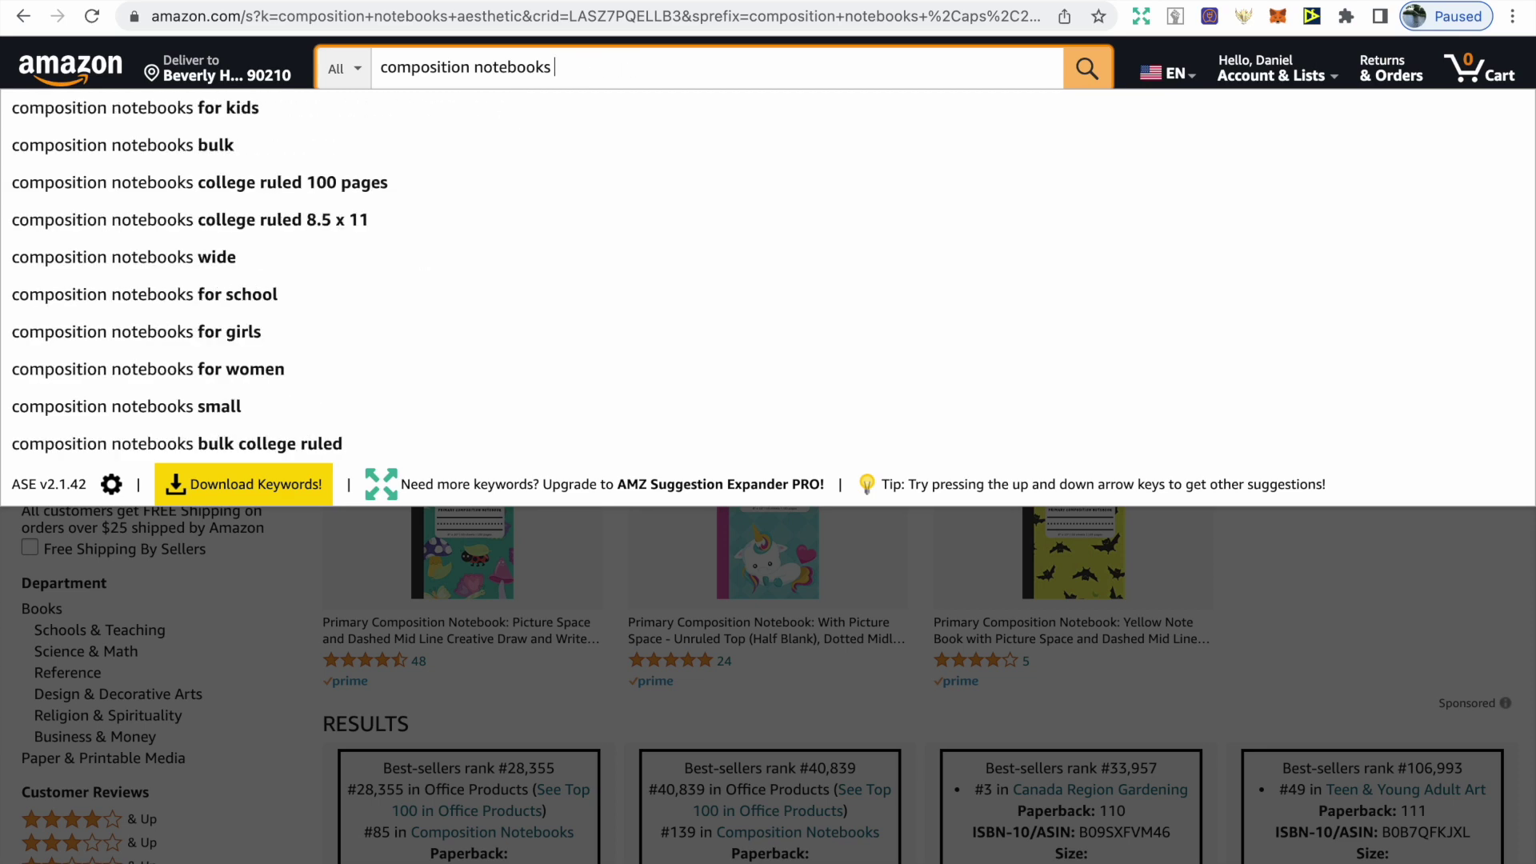
{"action": "type", "text": "bota"}
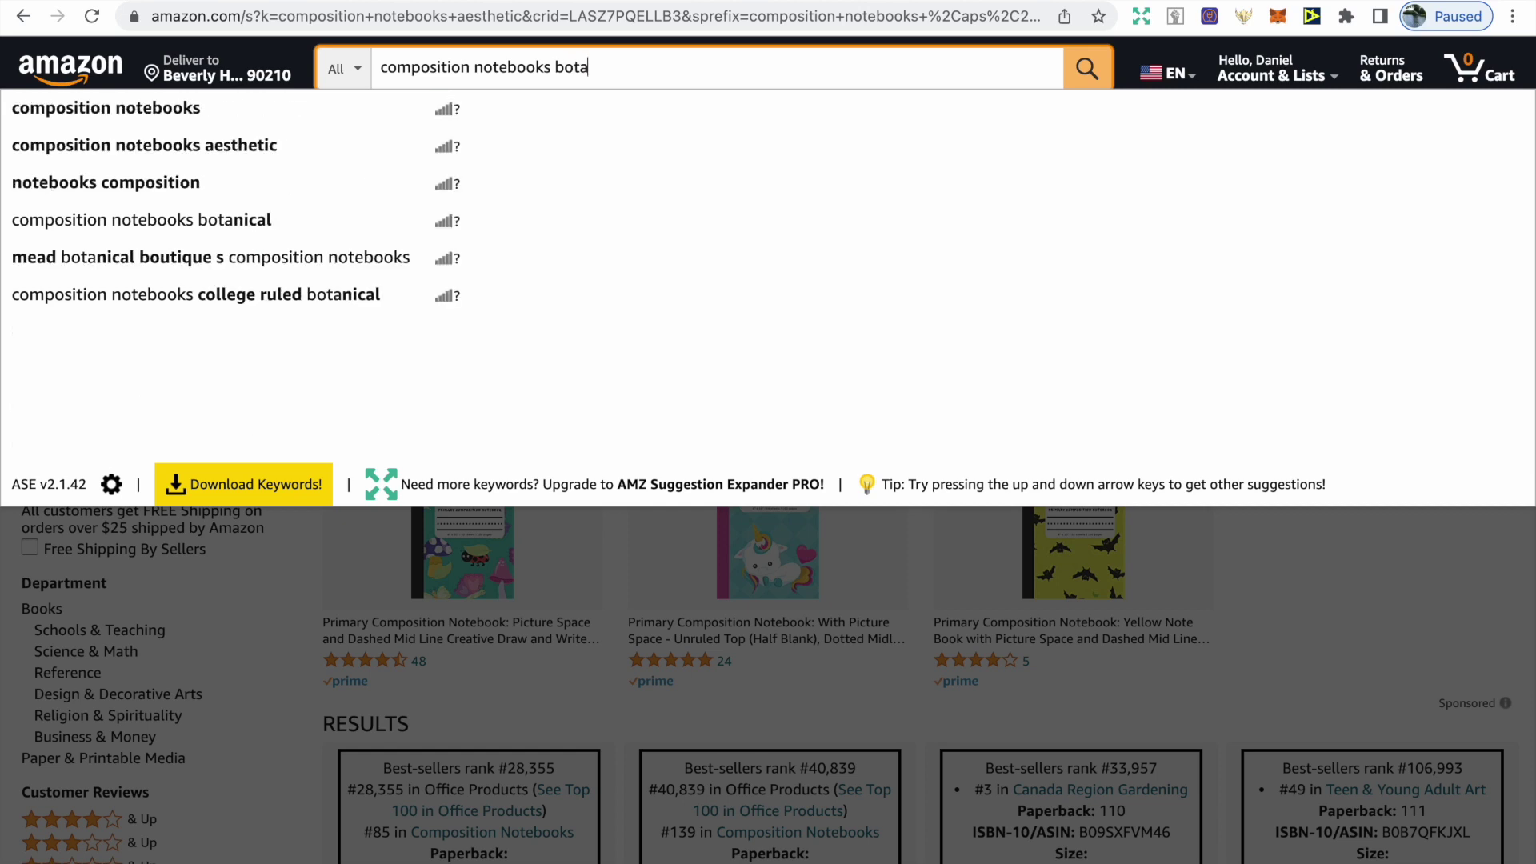
{"action": "type", "text": "n"}
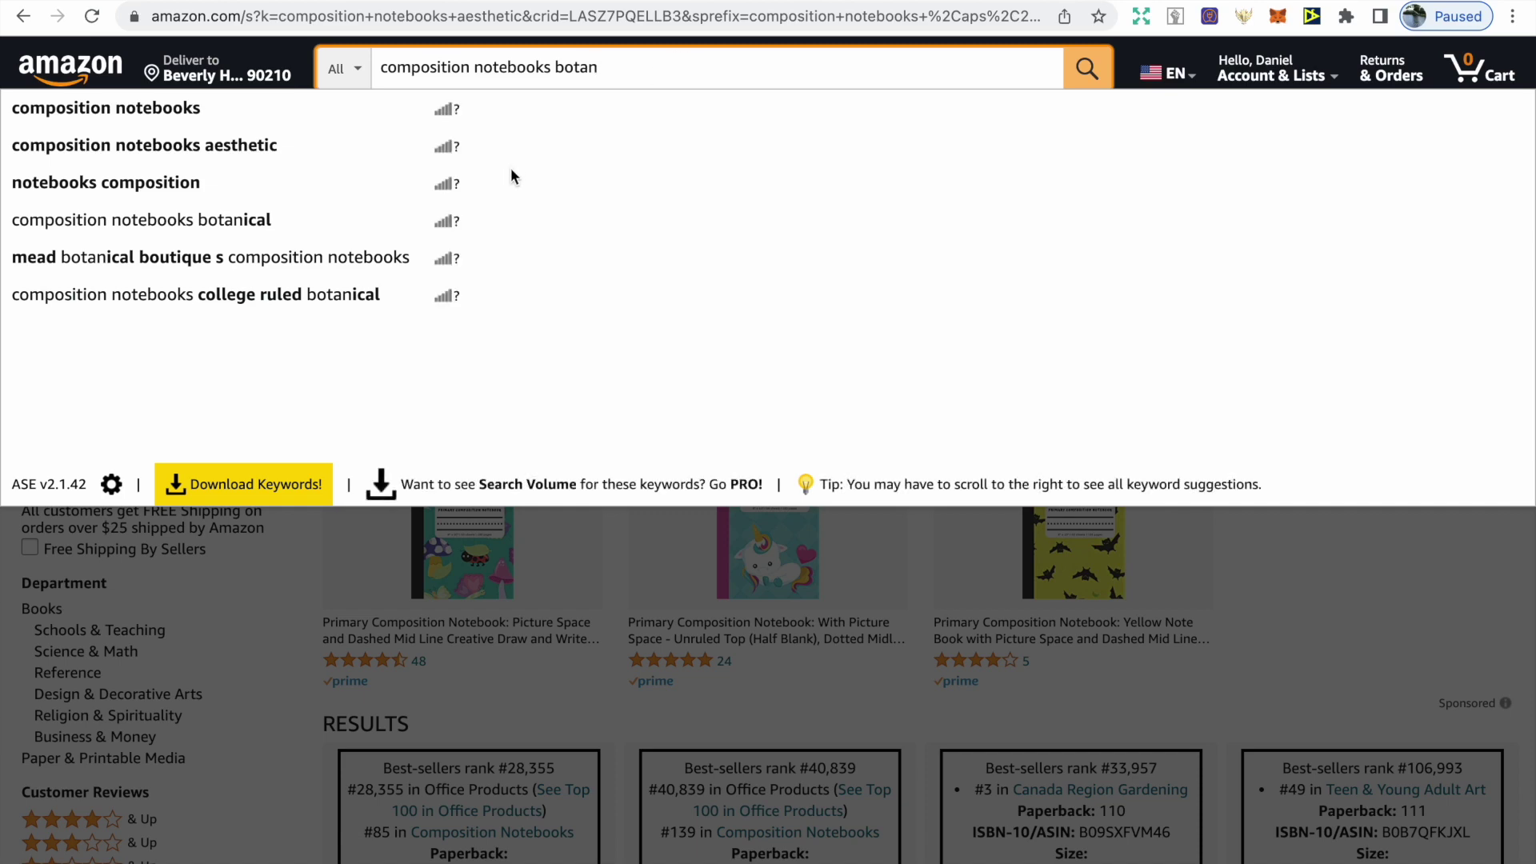
{"action": "left_click", "coordinate": [414, 229]}
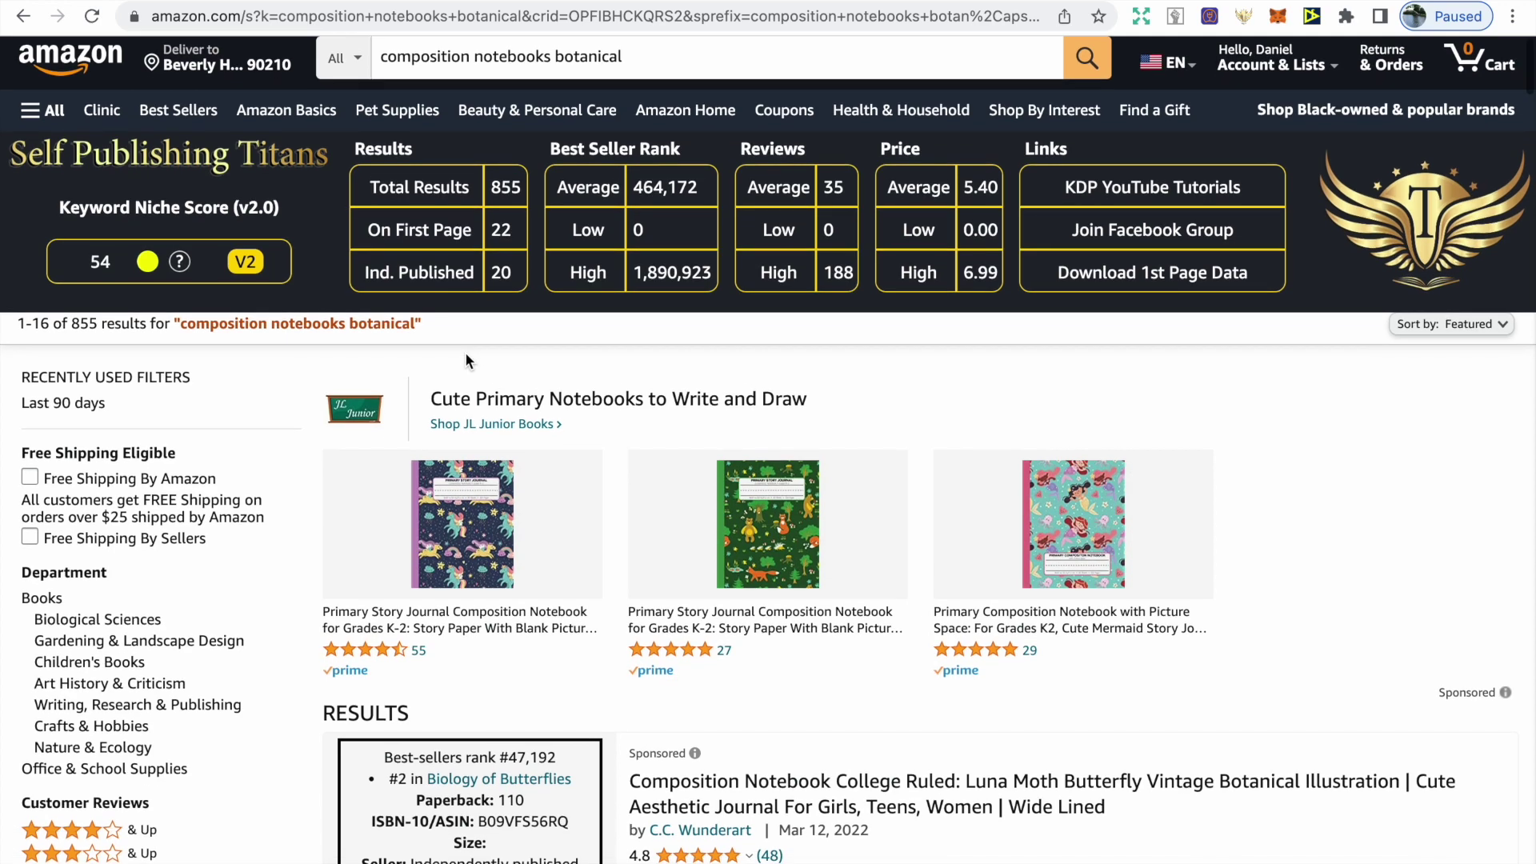
Examine the niche statistics for "composition notebooks botanical" and the listed notebooks' best-seller ranks, publication dates and covers
{"action": "scroll", "coordinate": [466, 361], "scroll_direction": "down", "scroll_amount": 1}
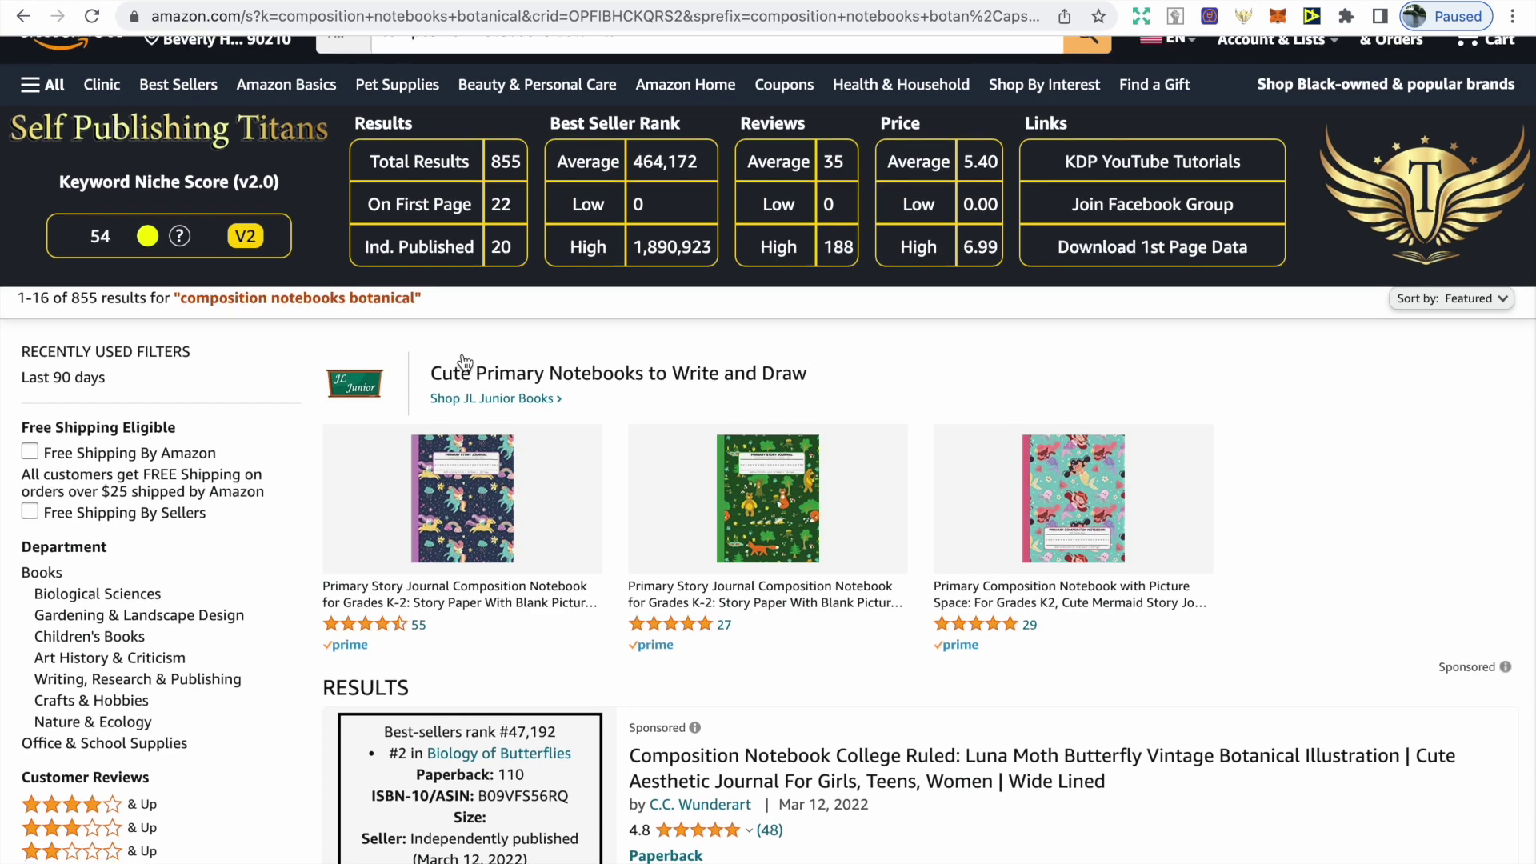
{"action": "scroll", "coordinate": [460, 361], "scroll_direction": "down", "scroll_amount": 1}
{"action": "scroll", "coordinate": [483, 329], "scroll_direction": "down", "scroll_amount": 5}
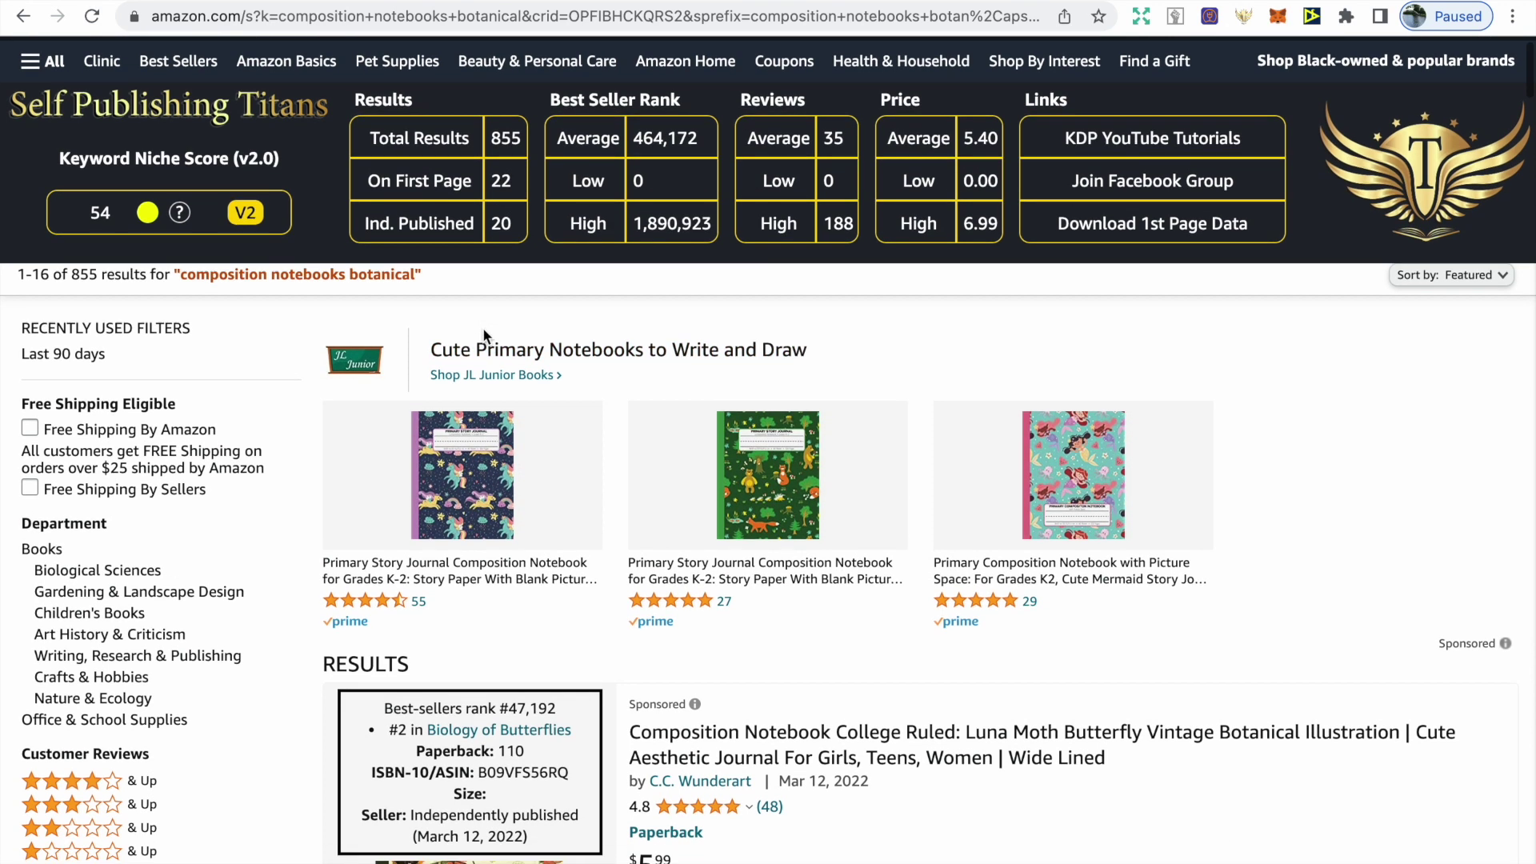
{"action": "scroll", "coordinate": [486, 336], "scroll_direction": "down", "scroll_amount": 3}
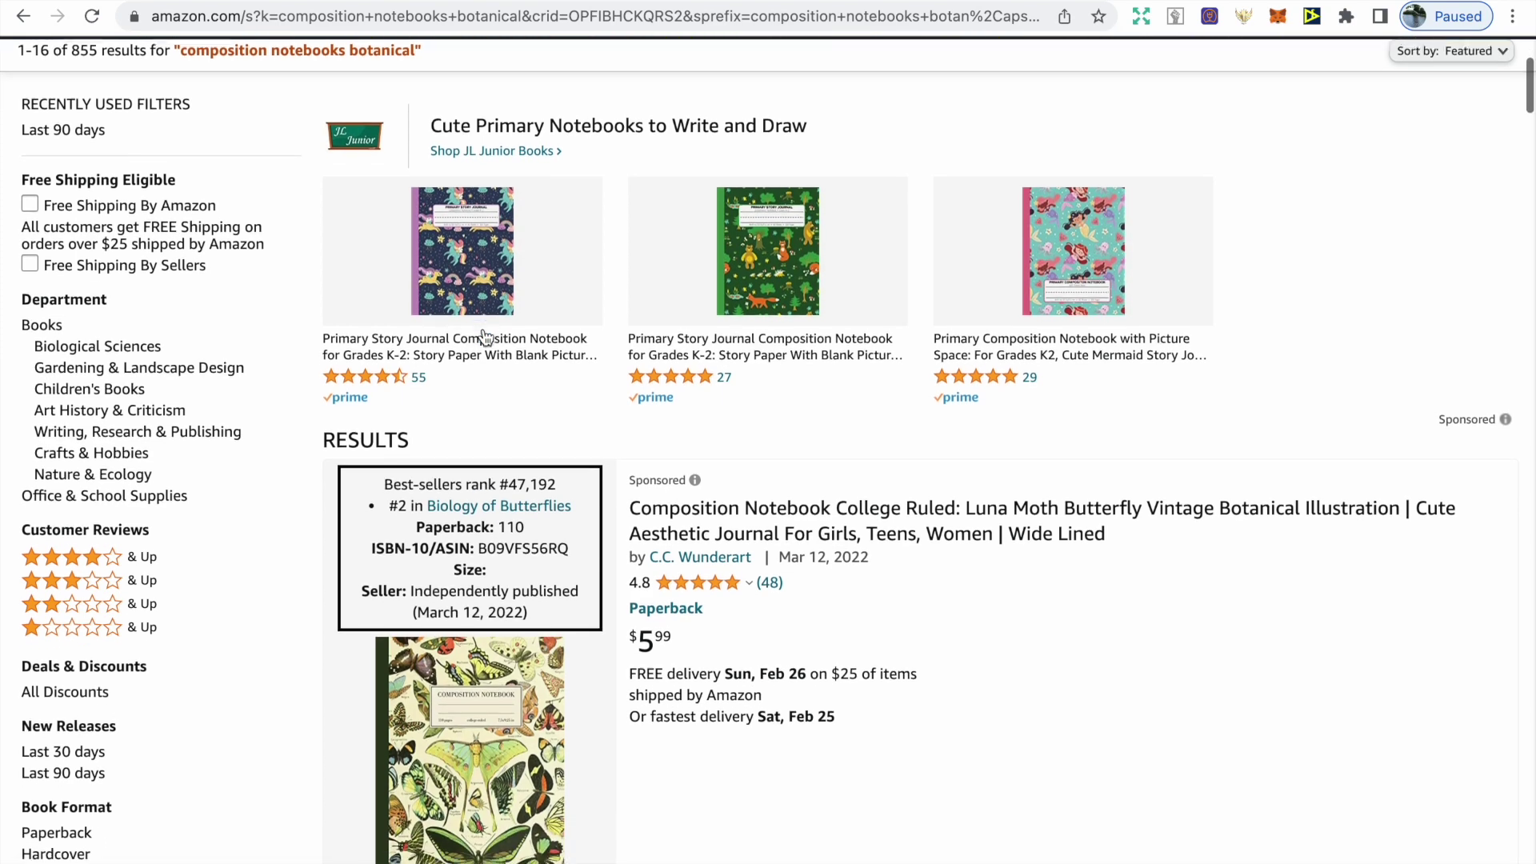
{"action": "scroll", "coordinate": [486, 336], "scroll_direction": "down", "scroll_amount": 2}
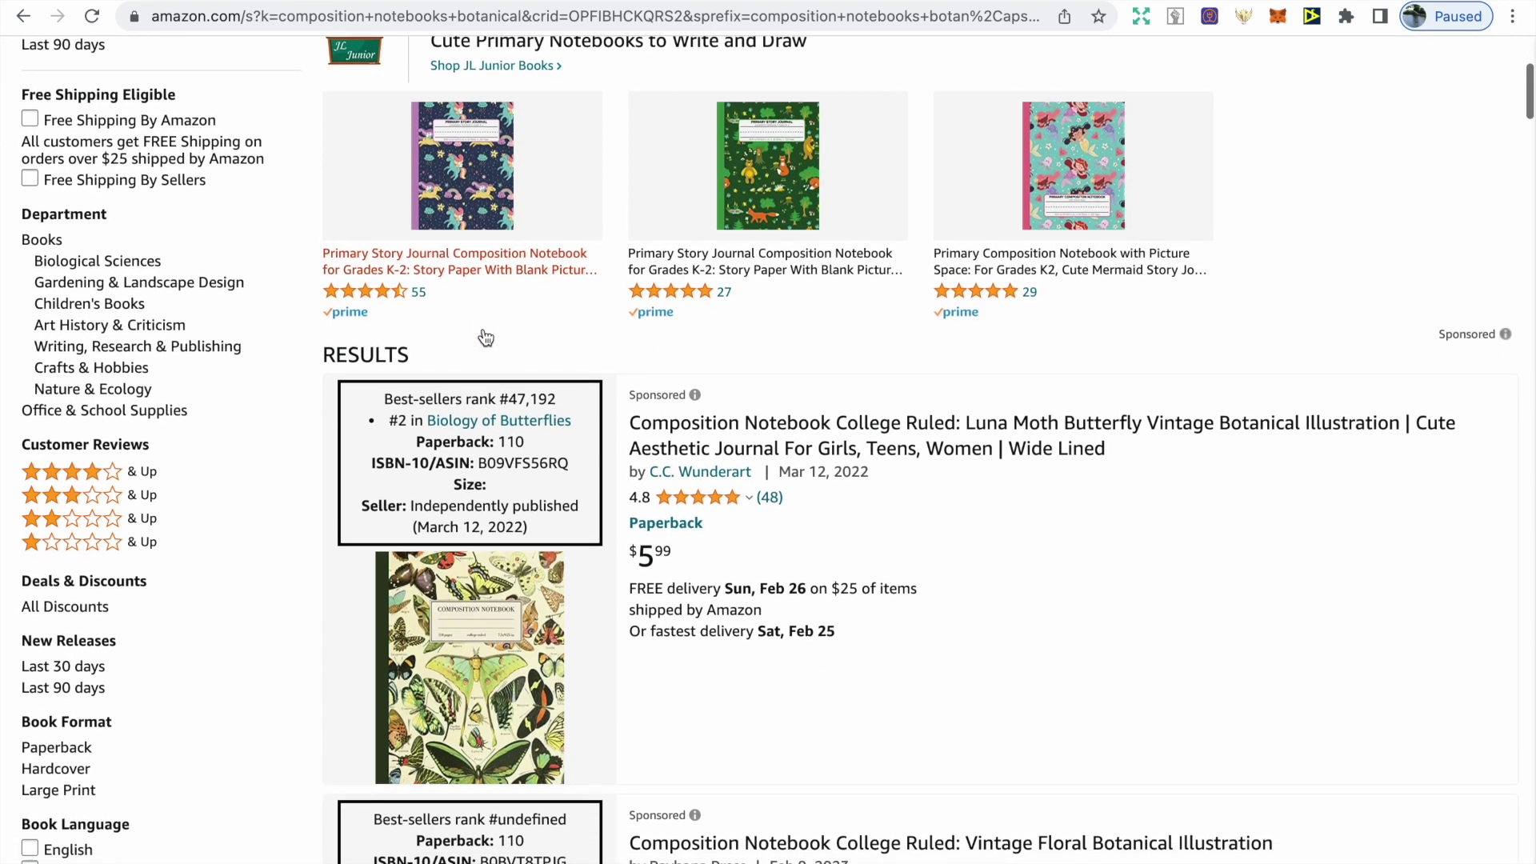
{"action": "scroll", "coordinate": [482, 330], "scroll_direction": "down", "scroll_amount": 2}
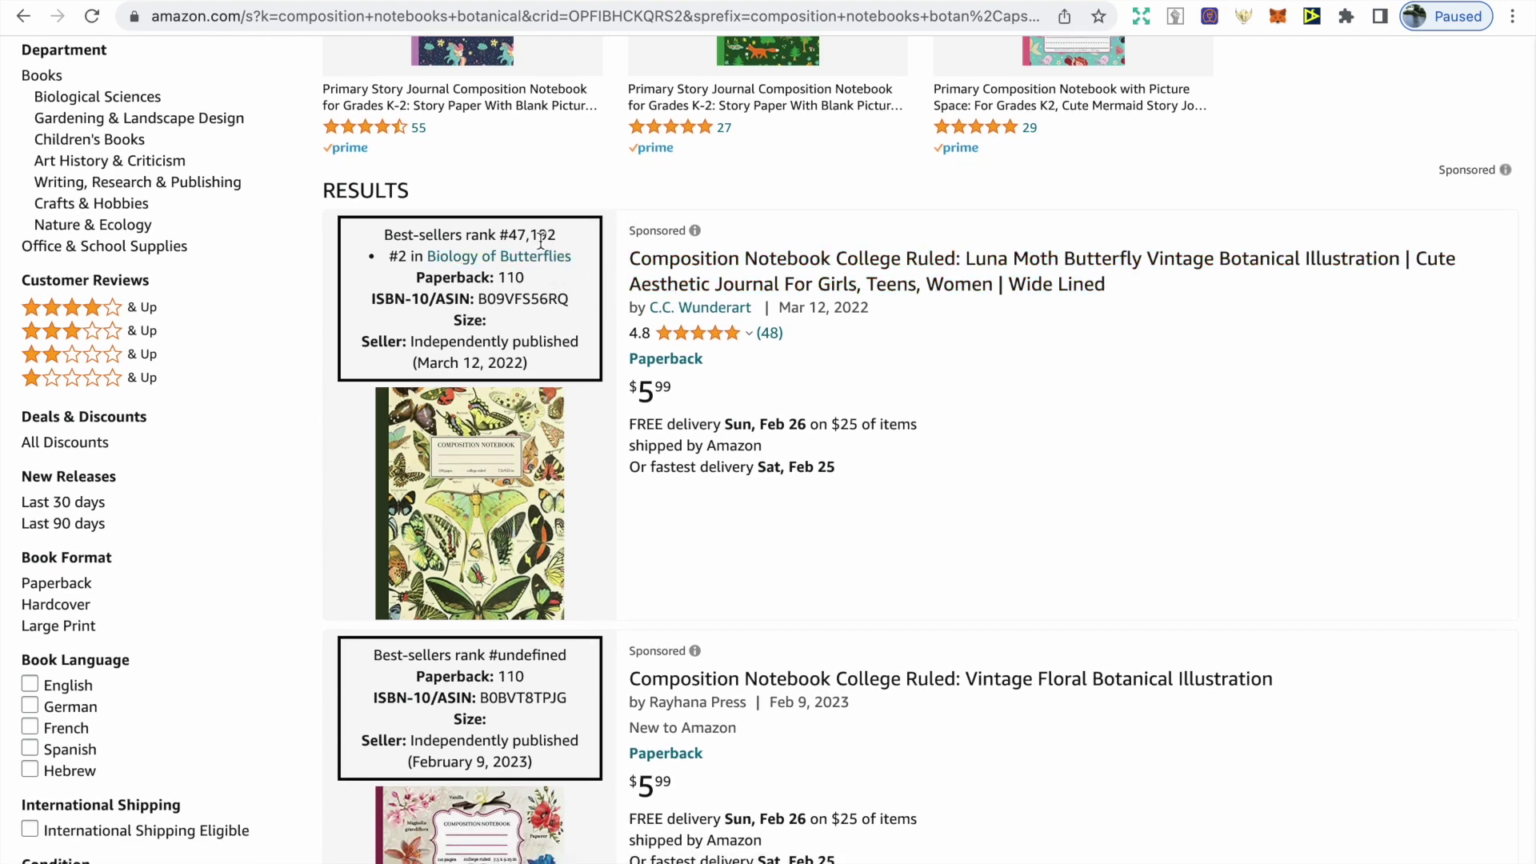
{"action": "scroll", "coordinate": [541, 241], "scroll_direction": "down", "scroll_amount": 2}
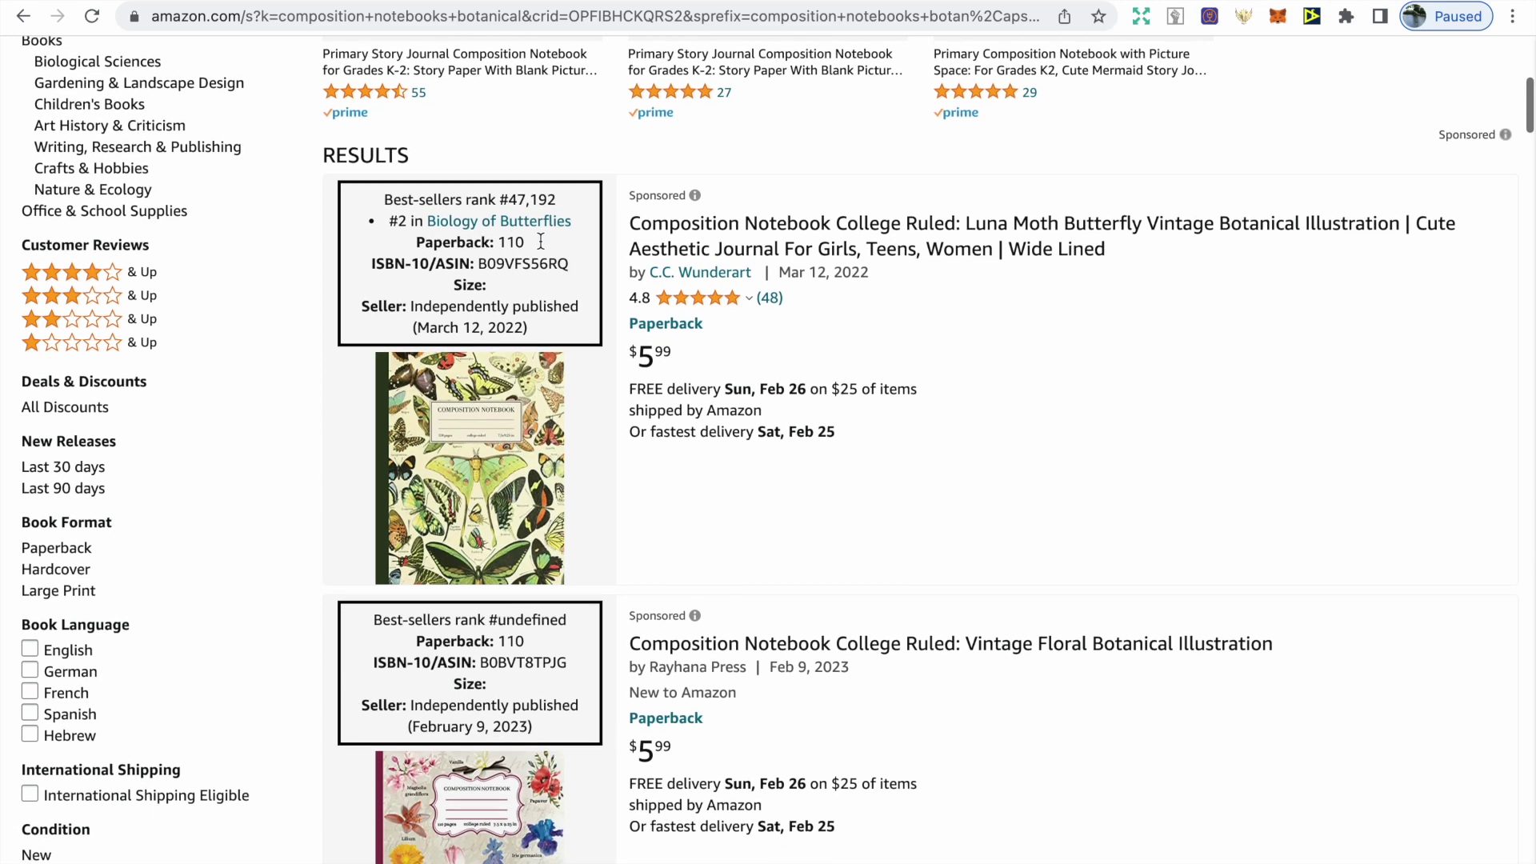
{"action": "scroll", "coordinate": [541, 241], "scroll_direction": "down", "scroll_amount": 2}
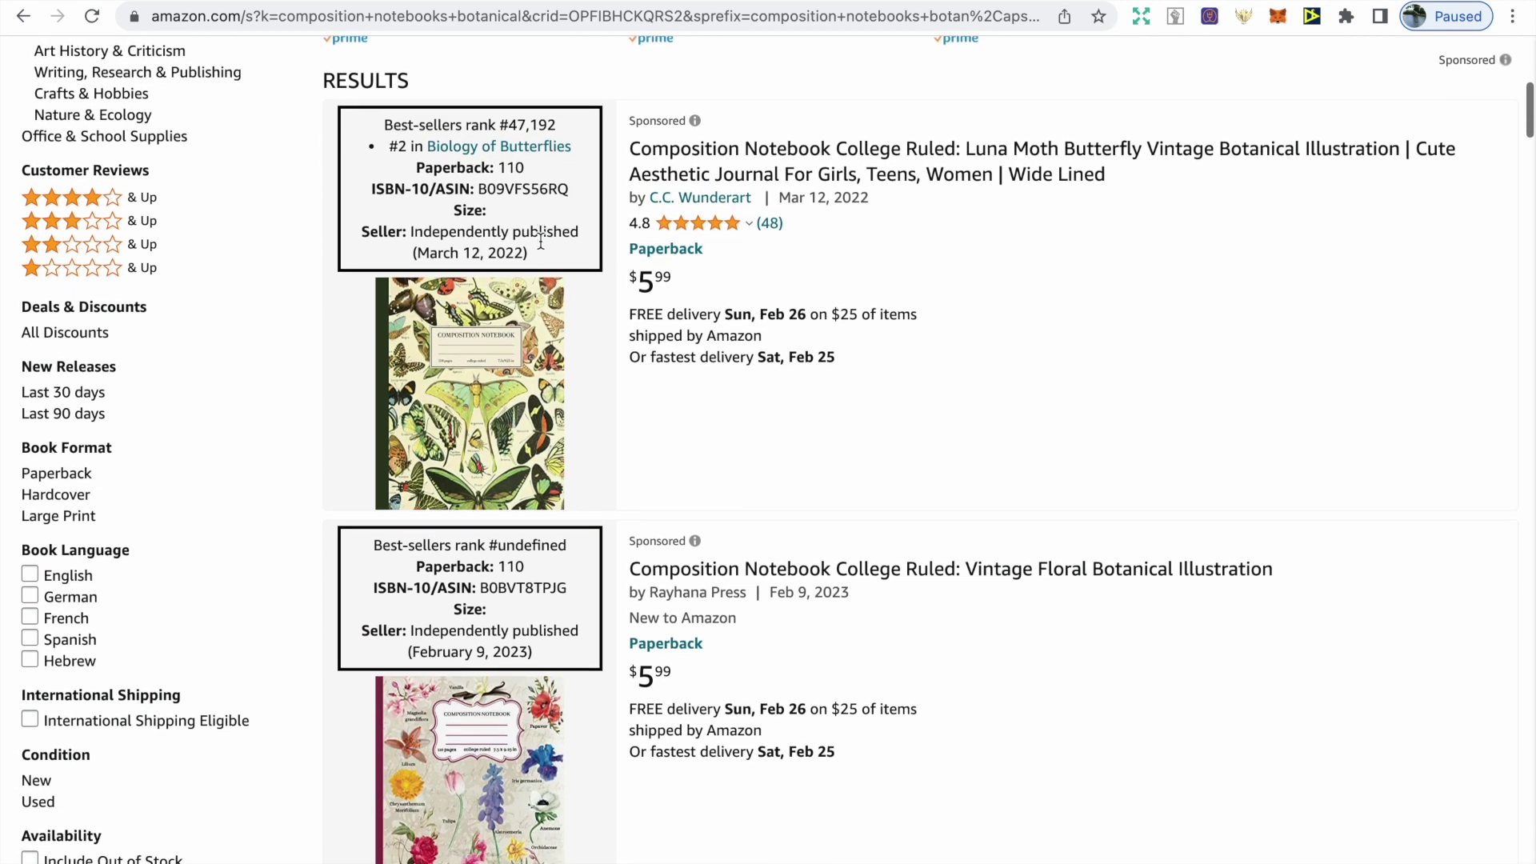
{"action": "scroll", "coordinate": [541, 241], "scroll_direction": "down", "scroll_amount": 4}
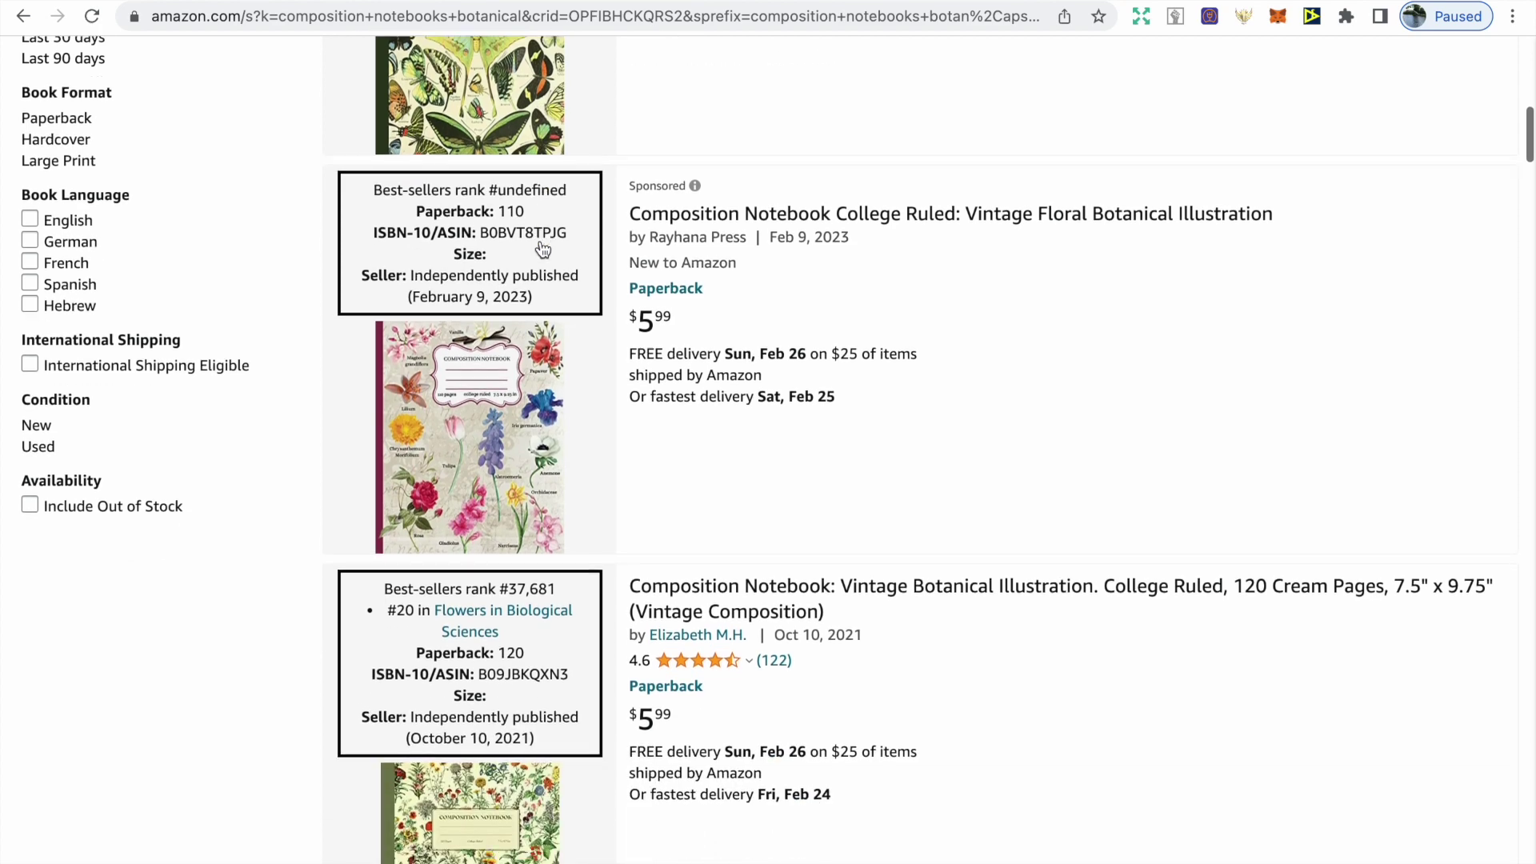
{"action": "scroll", "coordinate": [542, 249], "scroll_direction": "down", "scroll_amount": 3}
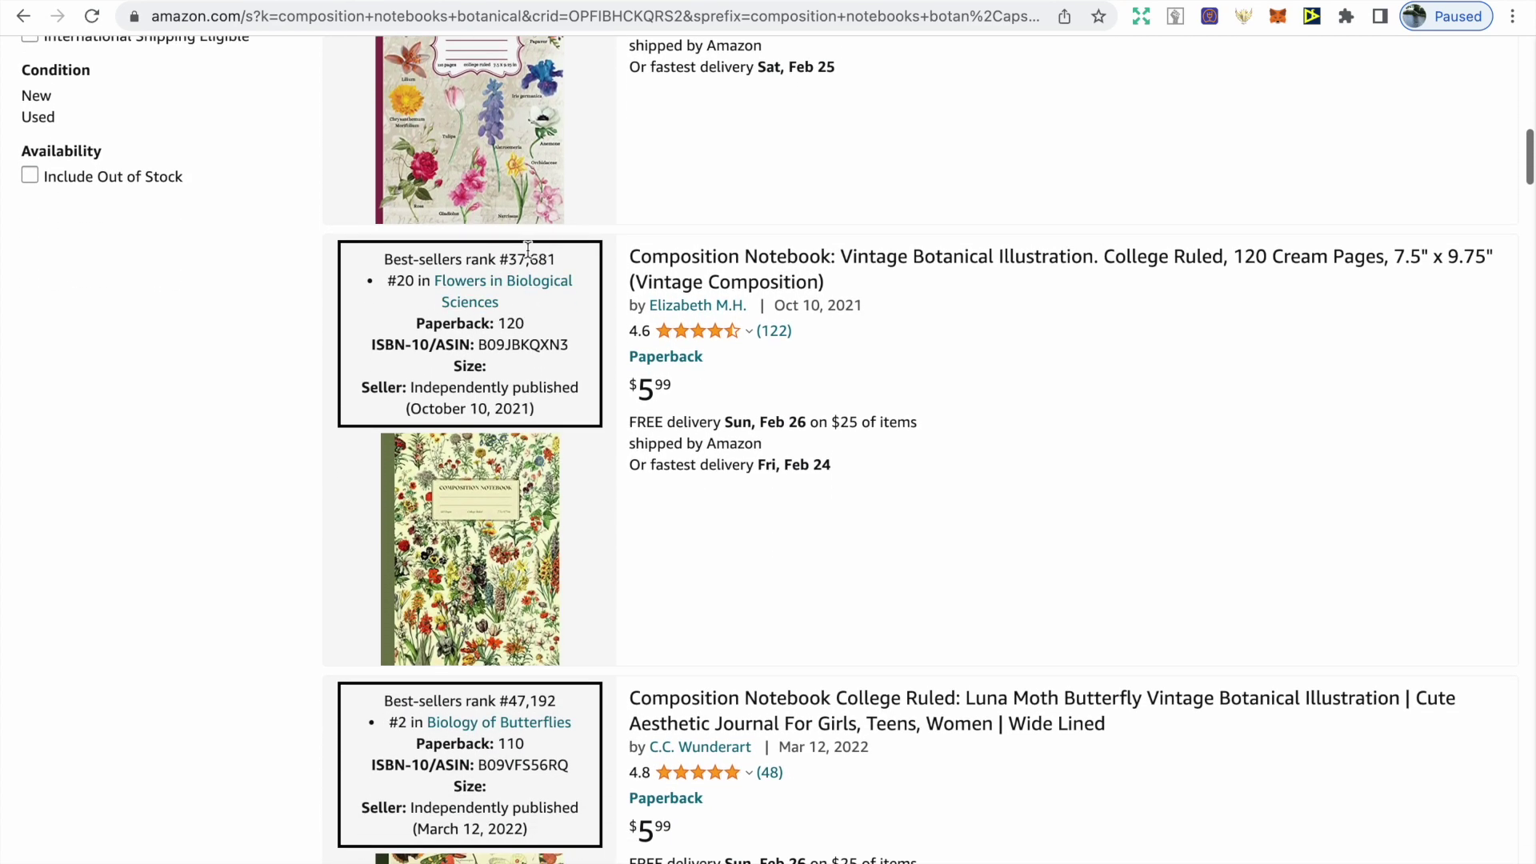
{"action": "scroll", "coordinate": [564, 304], "scroll_direction": "down", "scroll_amount": 1}
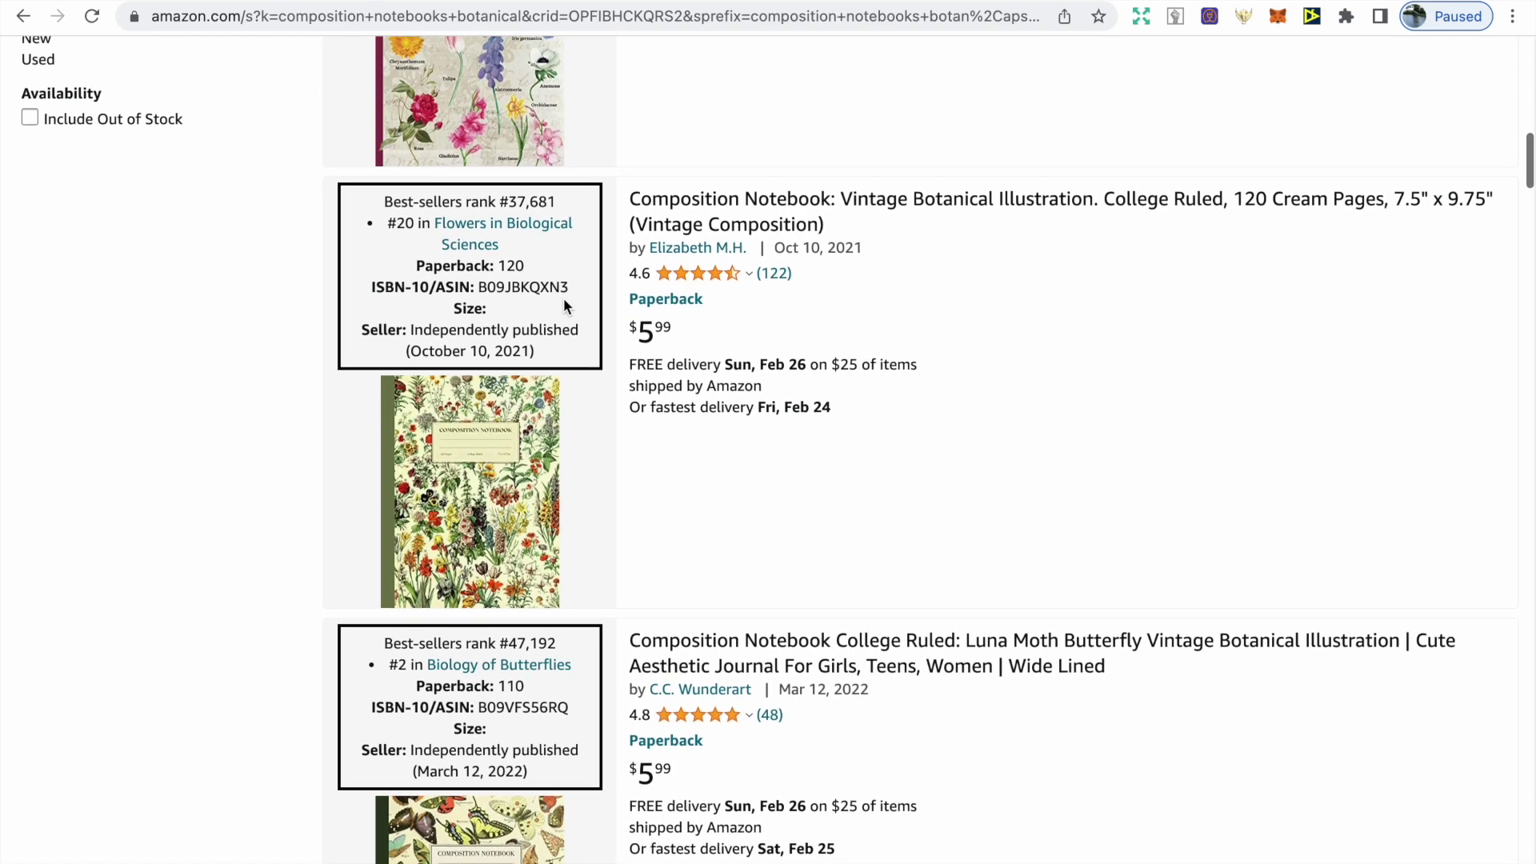
Examine the best-seller ranks, publication dates, reviews and covers of the Luna Moth butterfly and antique wild plants notebooks
{"action": "scroll", "coordinate": [564, 304], "scroll_direction": "down", "scroll_amount": 2}
{"action": "scroll", "coordinate": [564, 302], "scroll_direction": "down", "scroll_amount": 3}
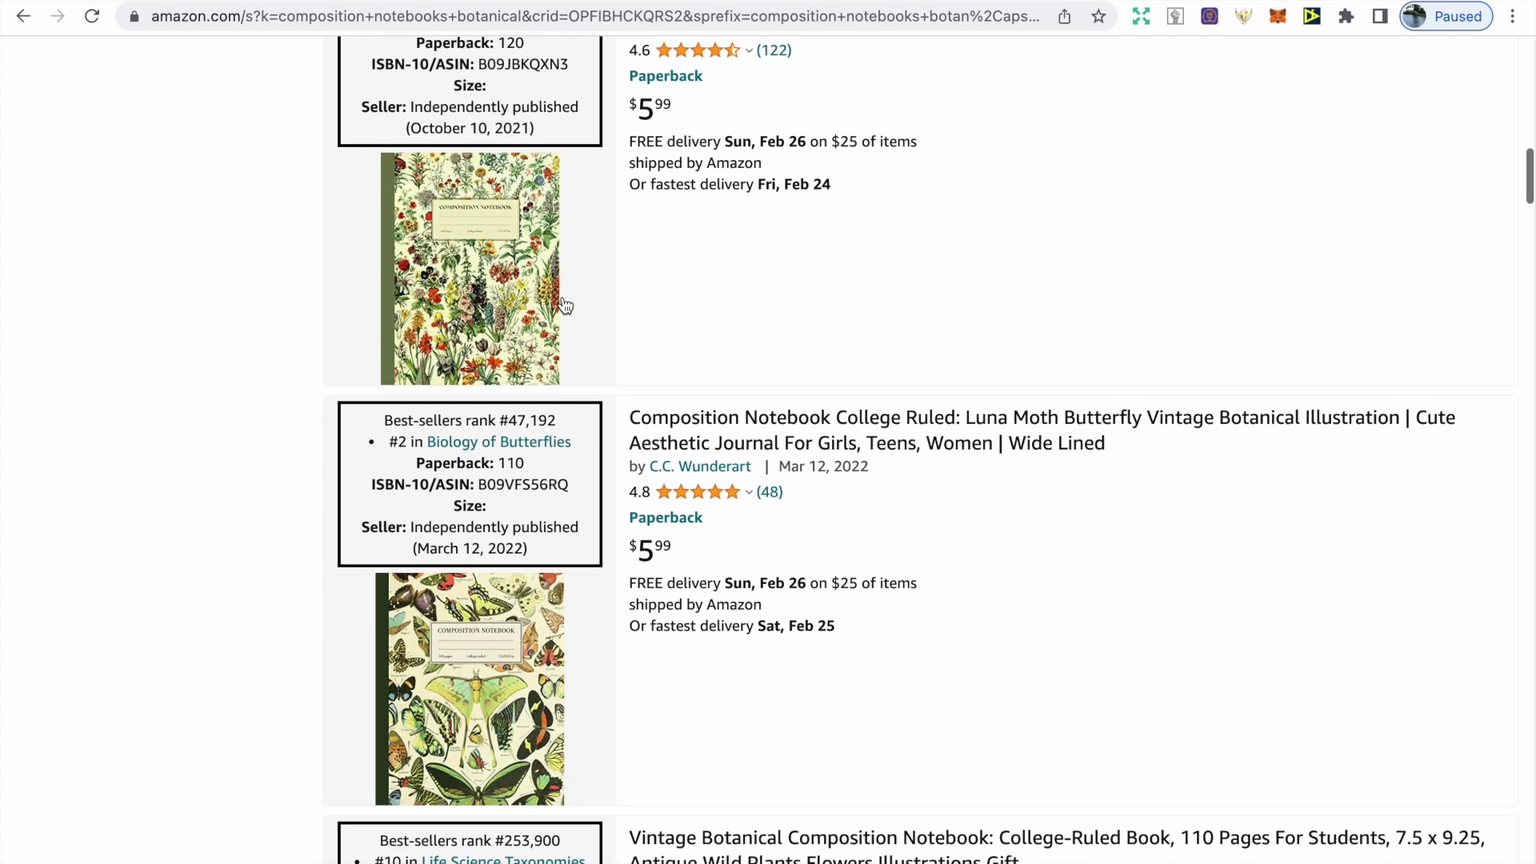
{"action": "scroll", "coordinate": [565, 305], "scroll_direction": "down", "scroll_amount": 1}
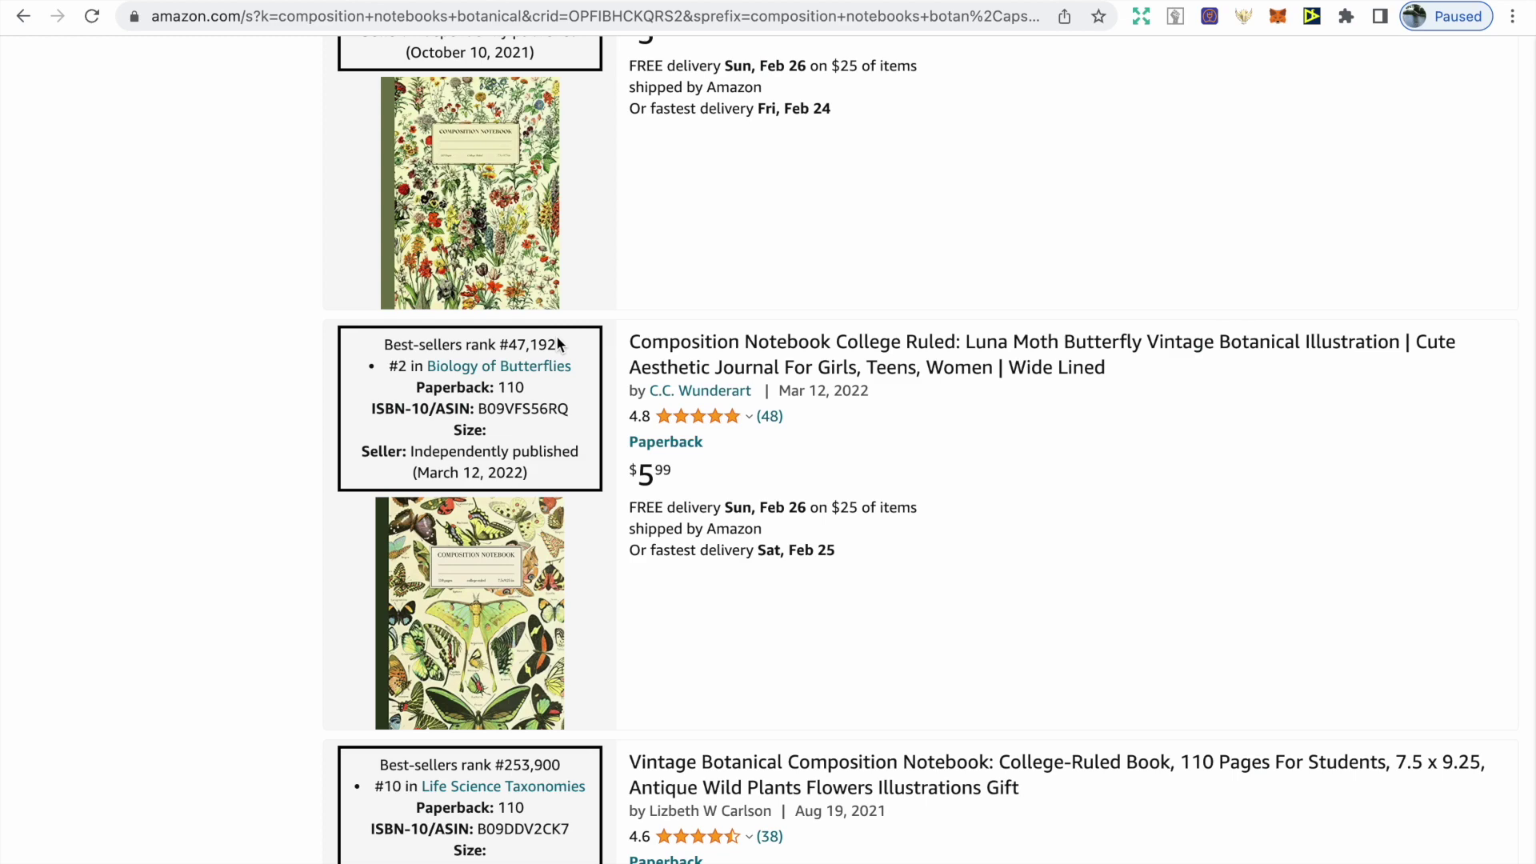
{"action": "scroll", "coordinate": [558, 344], "scroll_direction": "down", "scroll_amount": 1}
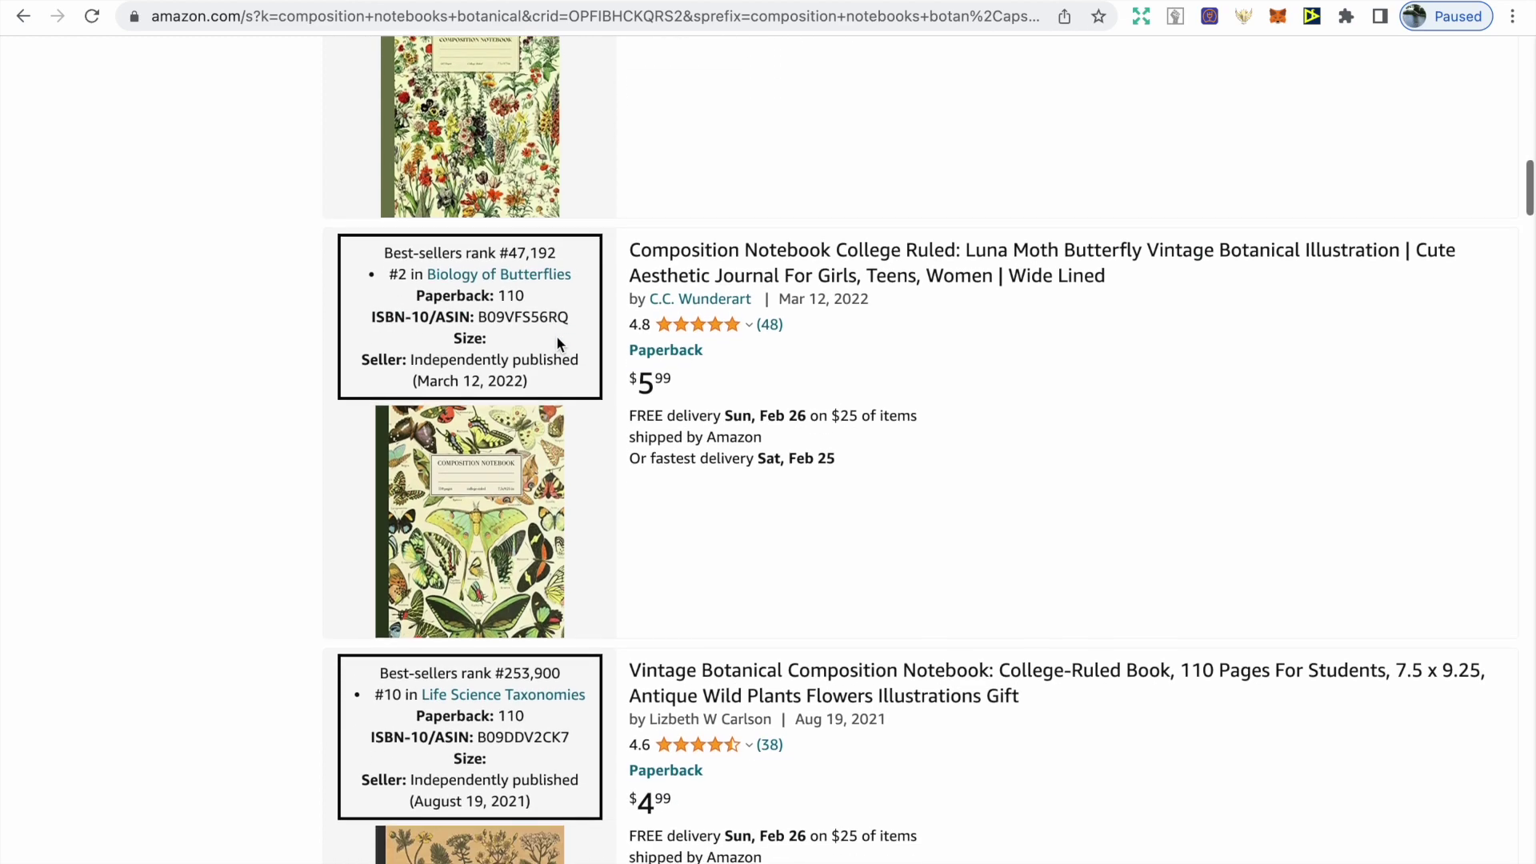
{"action": "scroll", "coordinate": [558, 344], "scroll_direction": "down", "scroll_amount": 1}
{"action": "scroll", "coordinate": [558, 344], "scroll_direction": "down", "scroll_amount": 2}
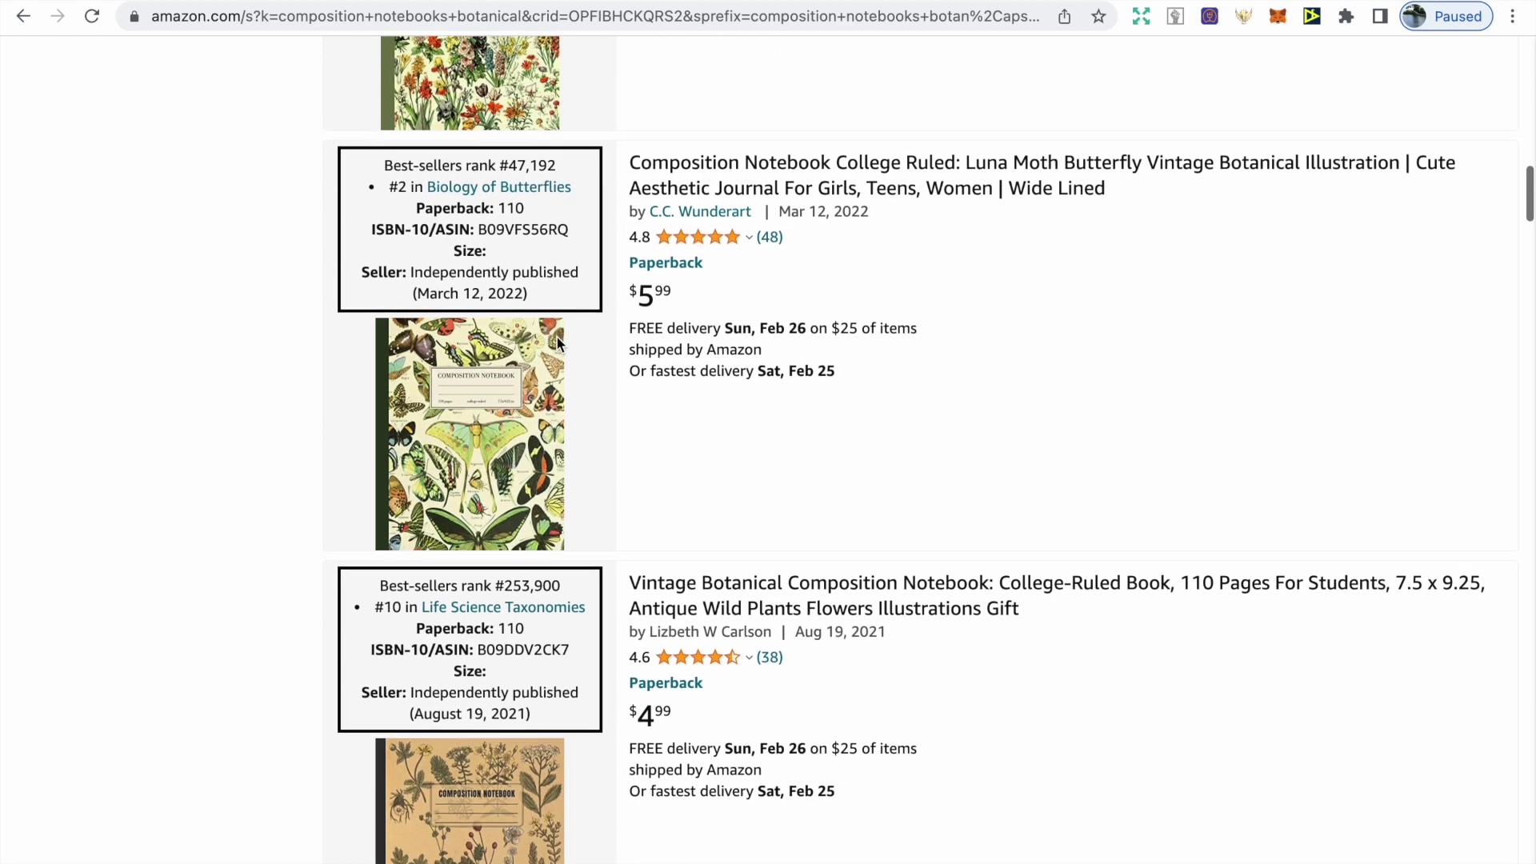
{"action": "scroll", "coordinate": [558, 344], "scroll_direction": "down", "scroll_amount": 1}
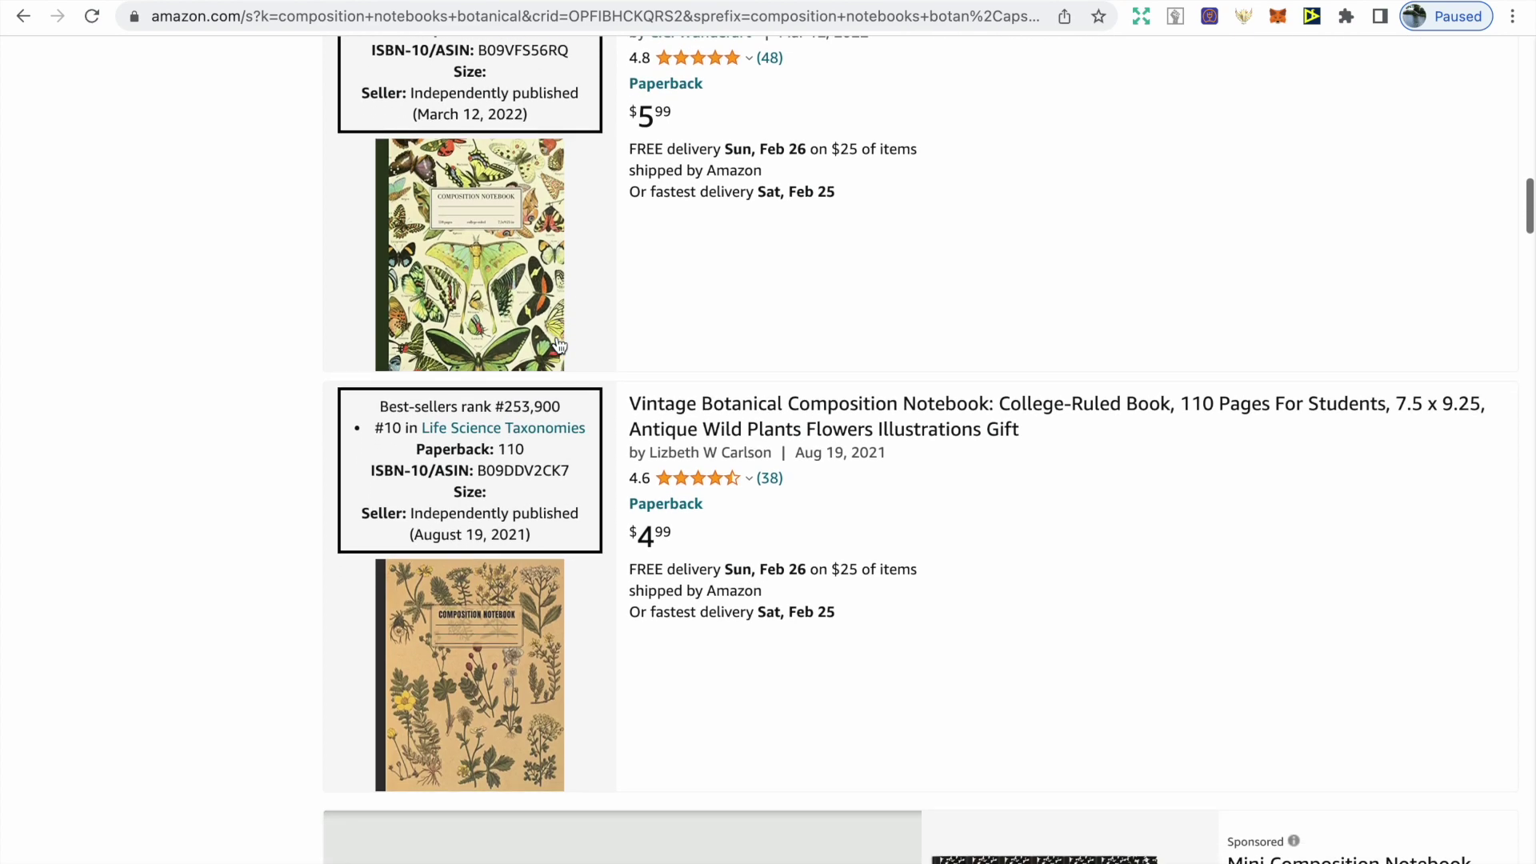
{"action": "scroll", "coordinate": [557, 344], "scroll_direction": "down", "scroll_amount": 5}
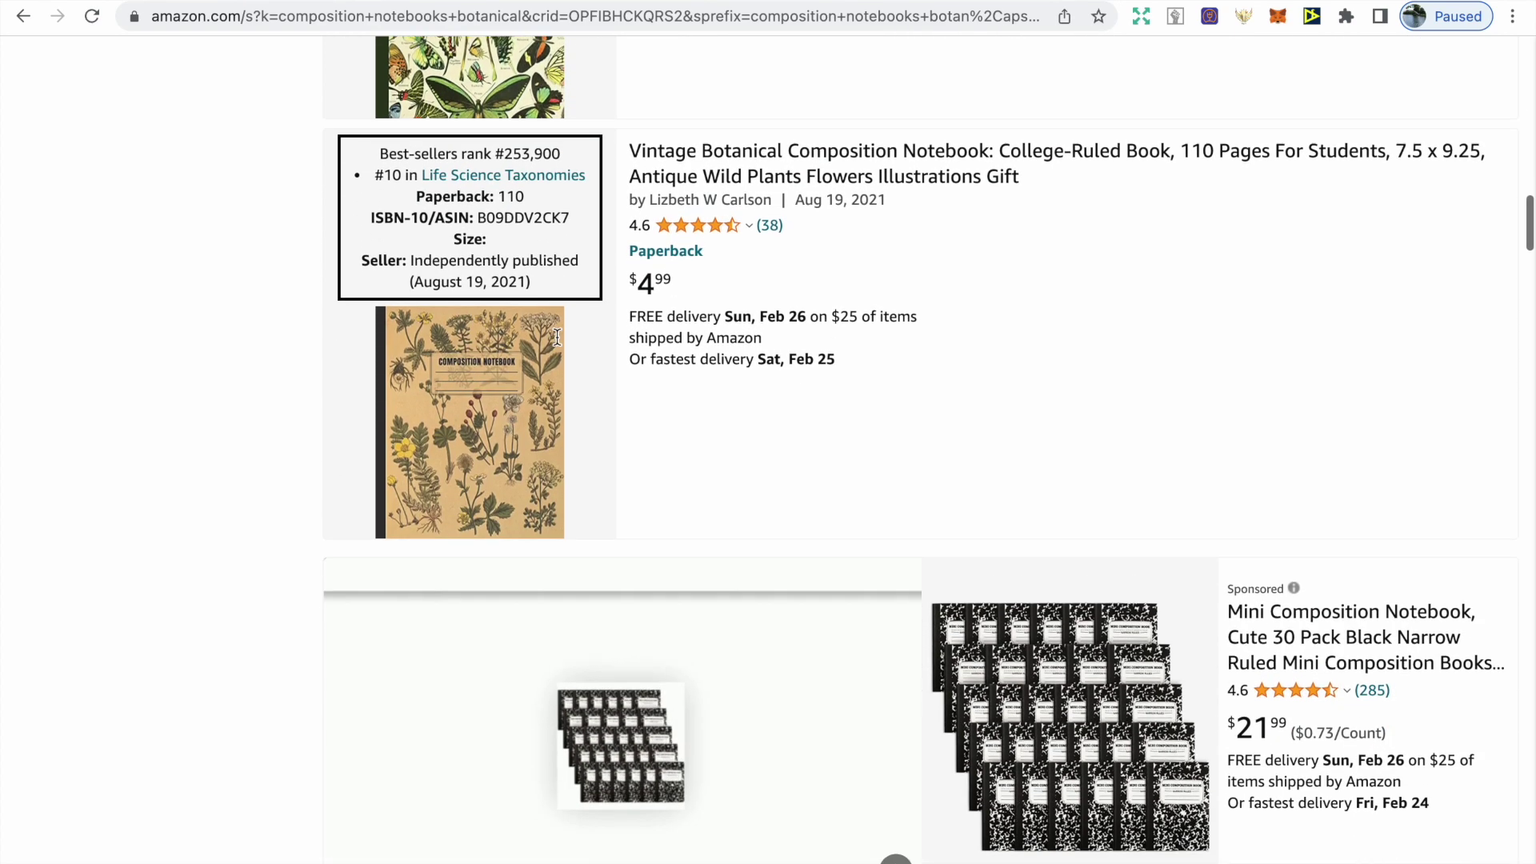
{"action": "scroll", "coordinate": [560, 346], "scroll_direction": "down", "scroll_amount": 1}
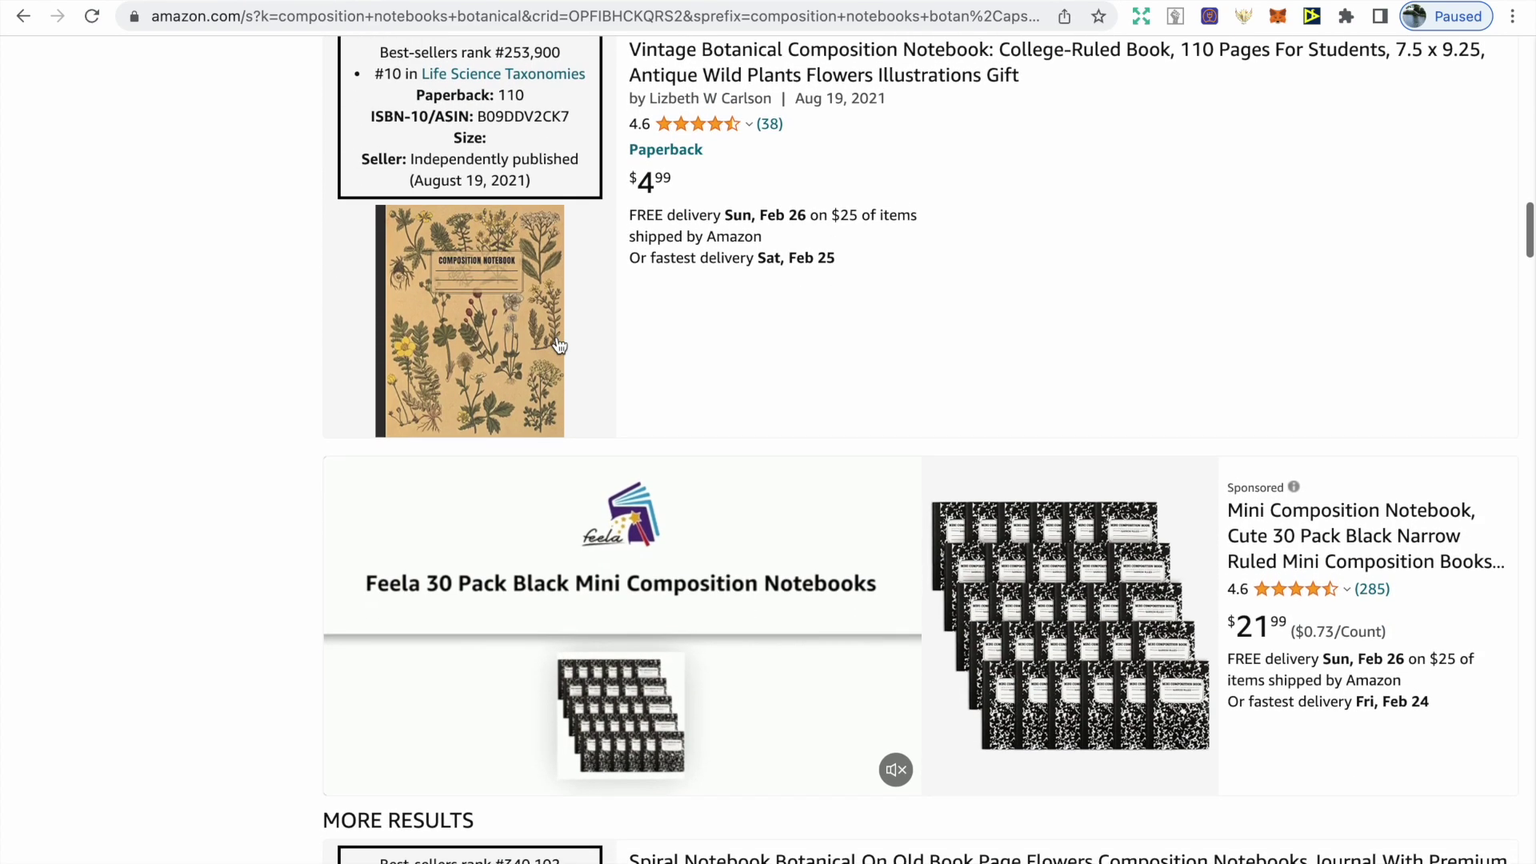
Examine the ranks, reviews and prices of the botanical spiral, red poison mushroom, and fruit and flowers notebooks under More Results
{"action": "scroll", "coordinate": [560, 346], "scroll_direction": "down", "scroll_amount": 5}
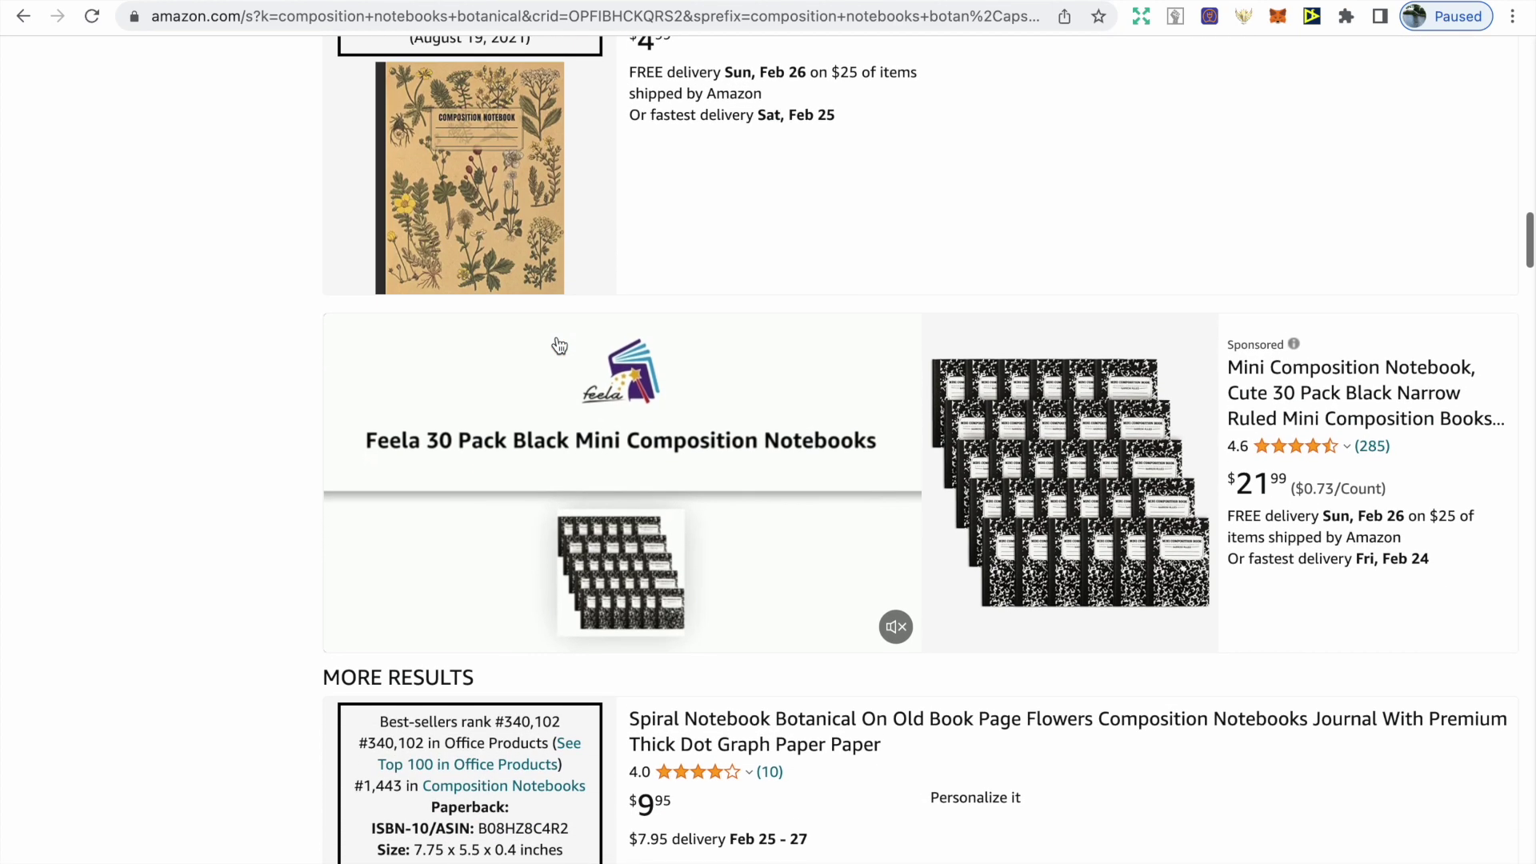
{"action": "scroll", "coordinate": [559, 345], "scroll_direction": "down", "scroll_amount": 3}
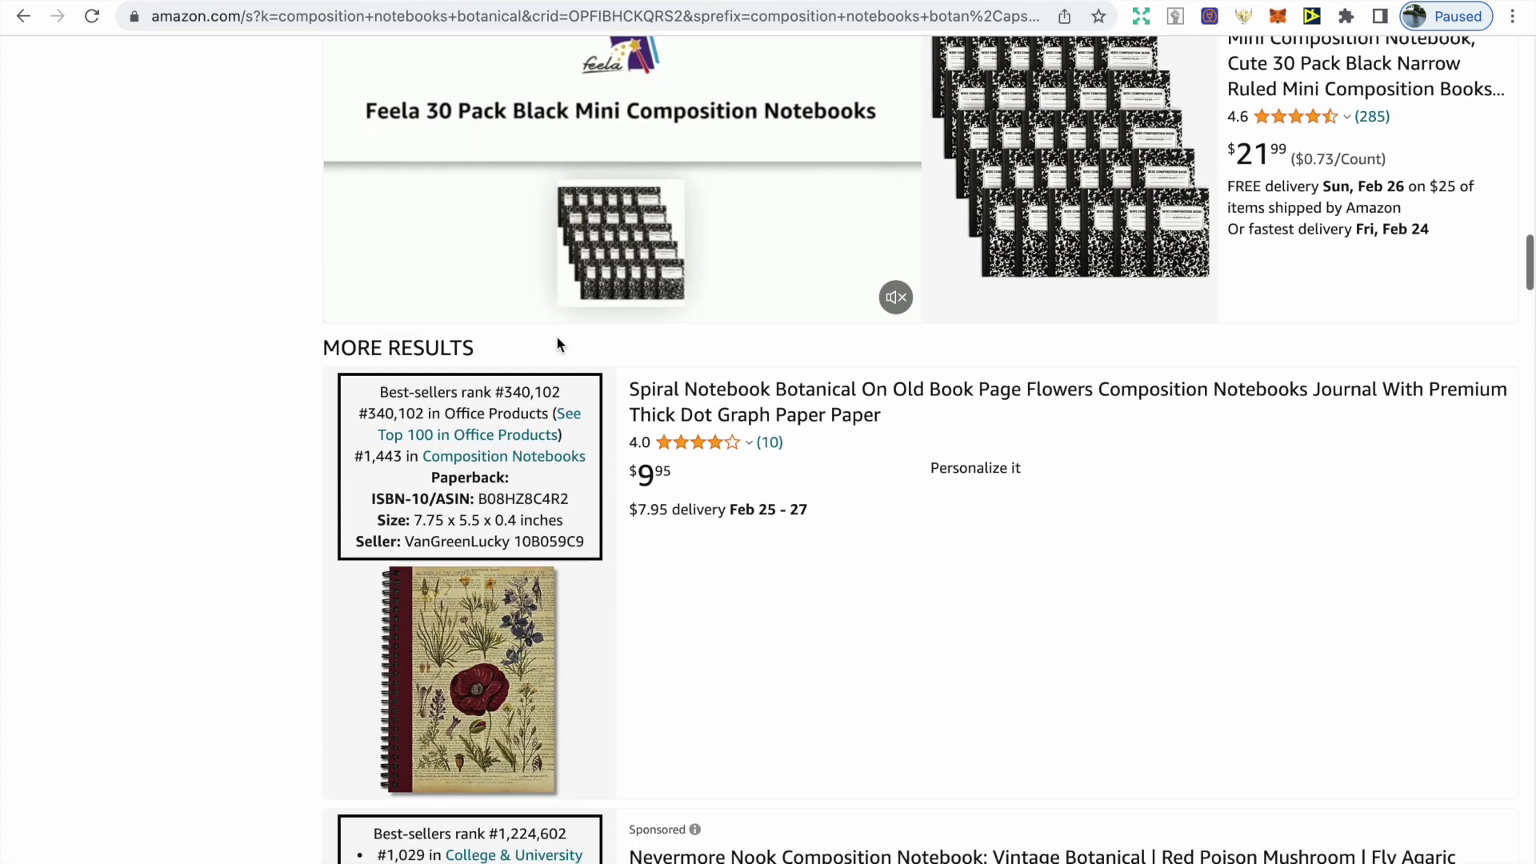
{"action": "scroll", "coordinate": [558, 336], "scroll_direction": "down", "scroll_amount": 2}
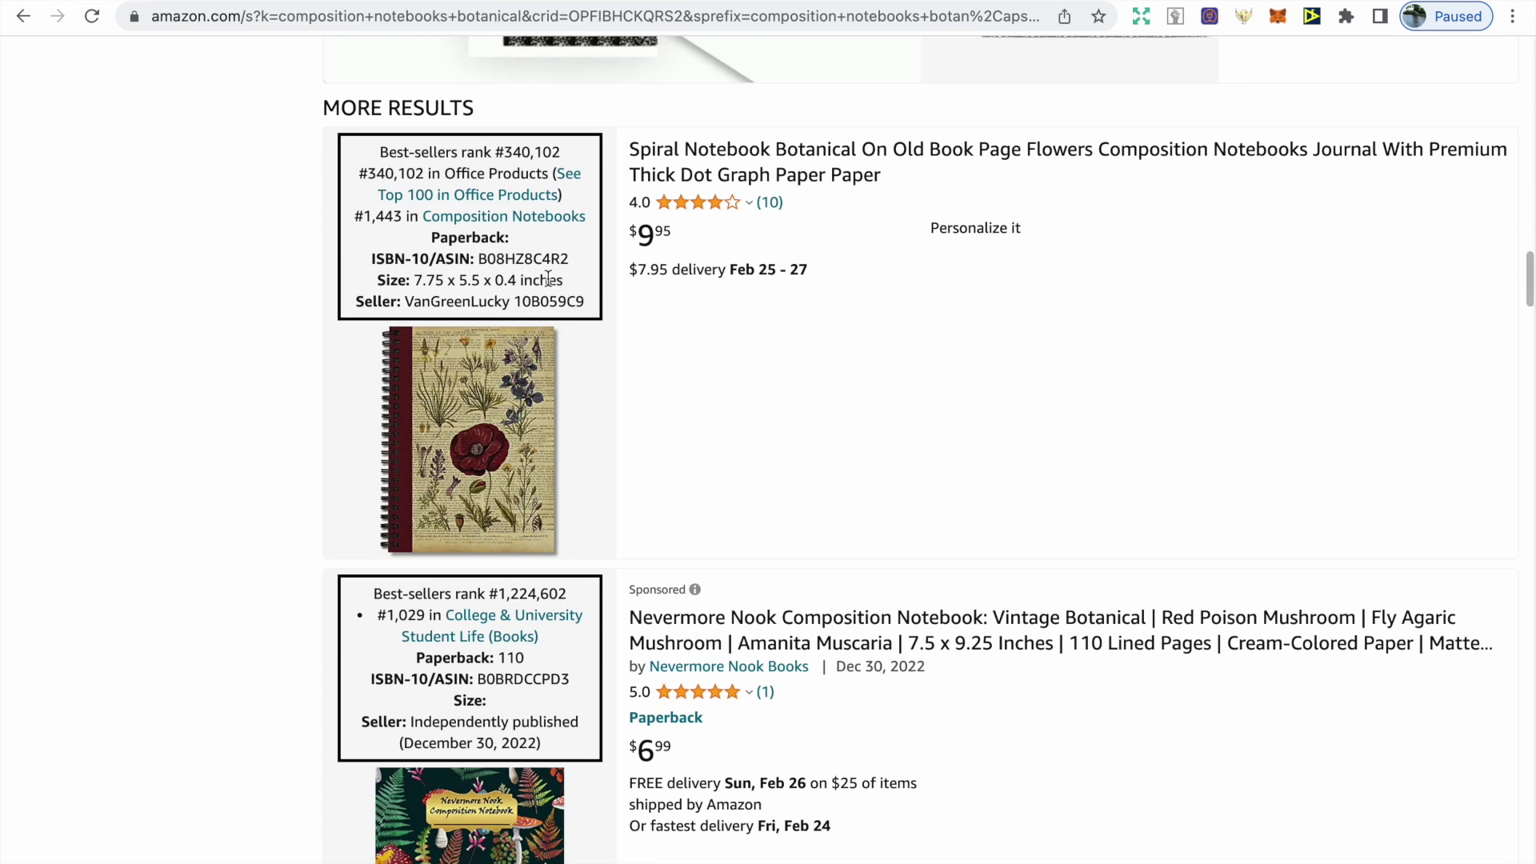
{"action": "scroll", "coordinate": [548, 278], "scroll_direction": "down", "scroll_amount": 4}
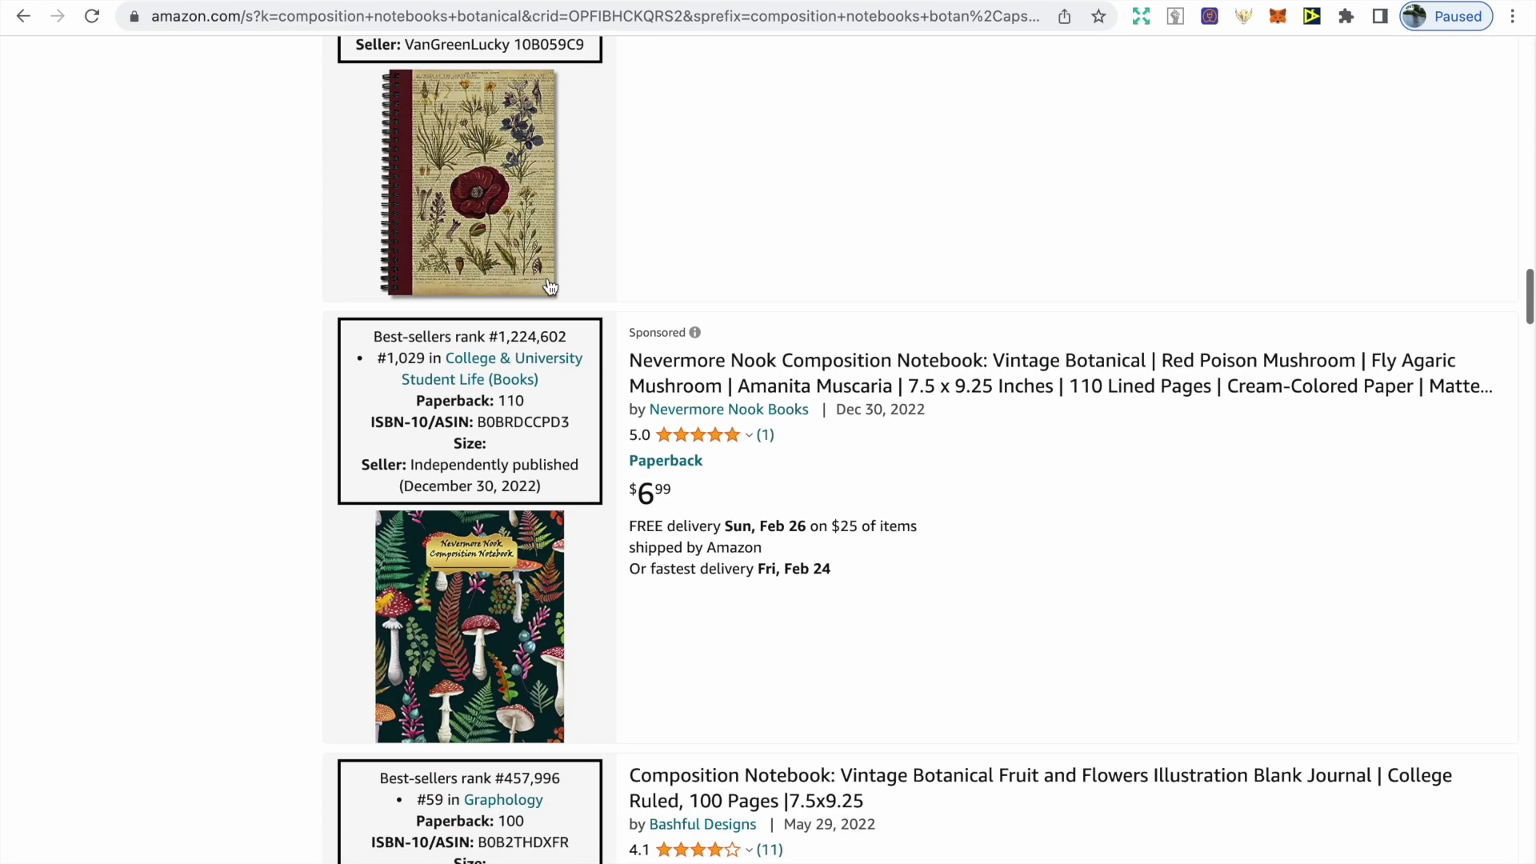
{"action": "scroll", "coordinate": [549, 287], "scroll_direction": "down", "scroll_amount": 3}
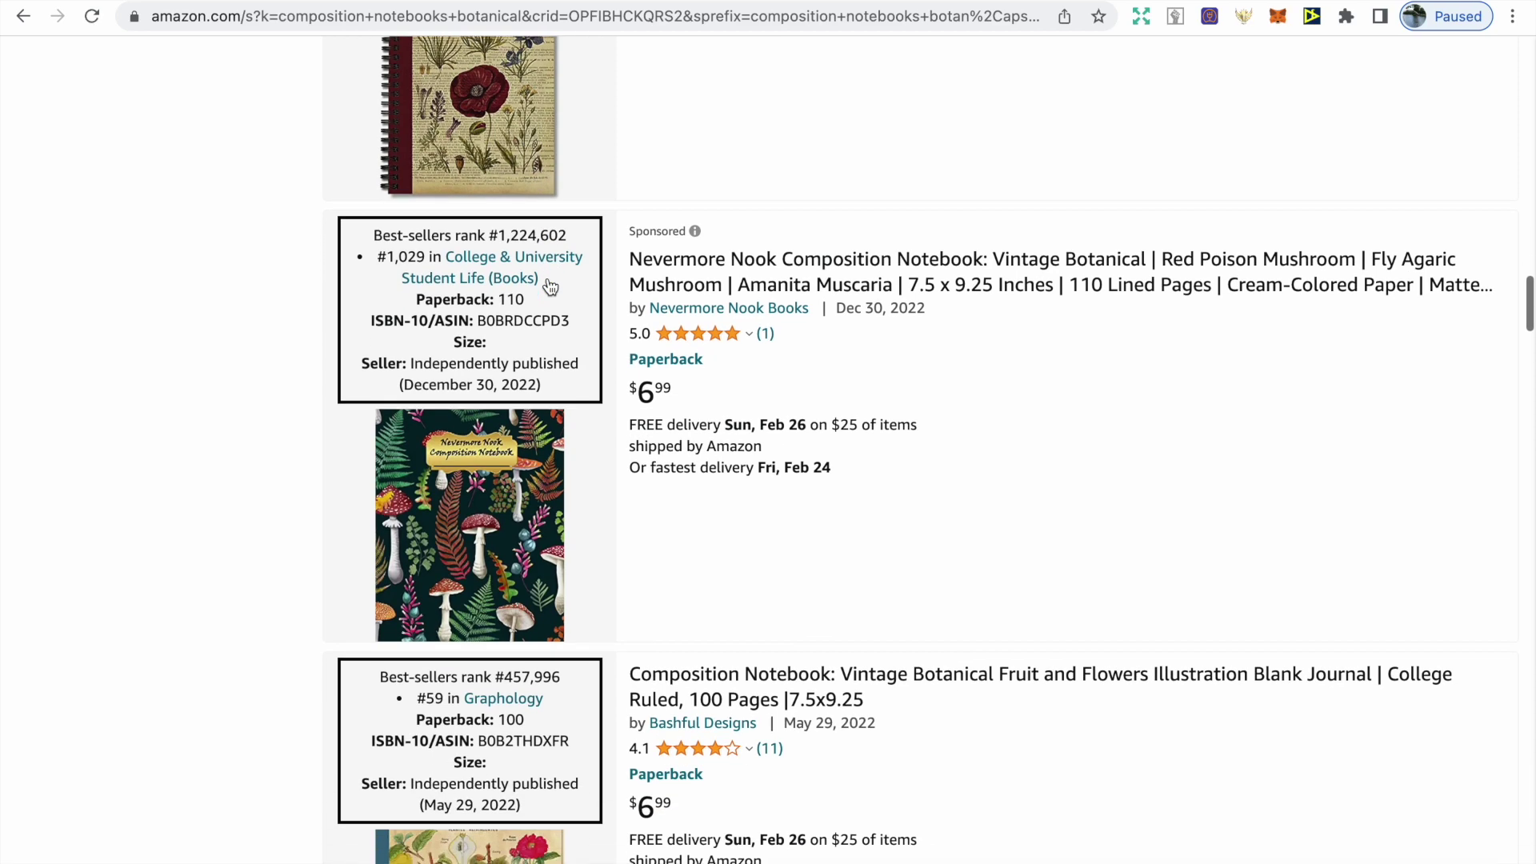
{"action": "scroll", "coordinate": [549, 285], "scroll_direction": "down", "scroll_amount": 3}
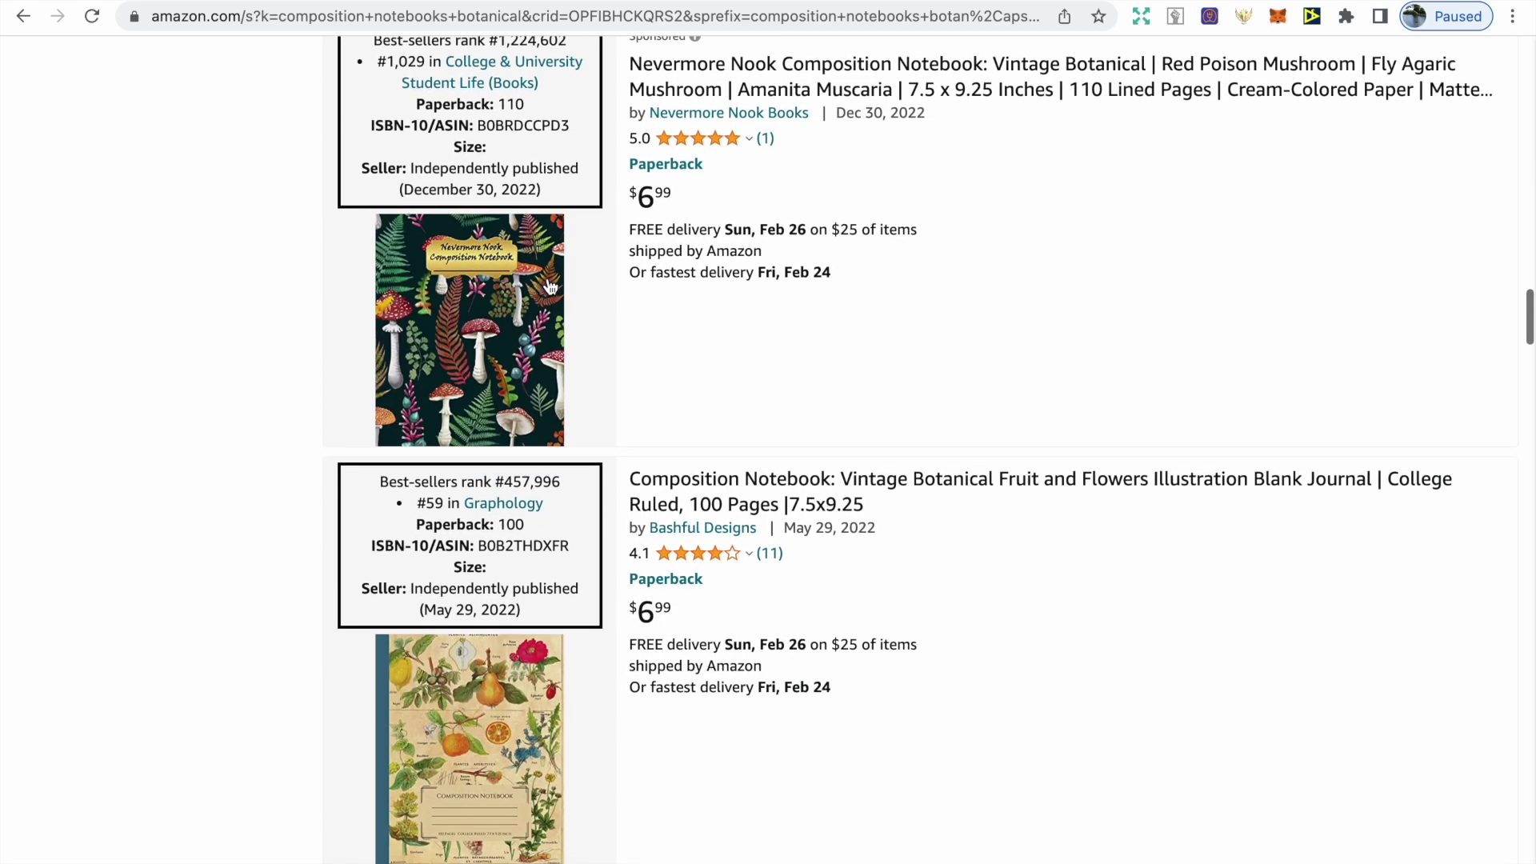
{"action": "scroll", "coordinate": [549, 285], "scroll_direction": "down", "scroll_amount": 2}
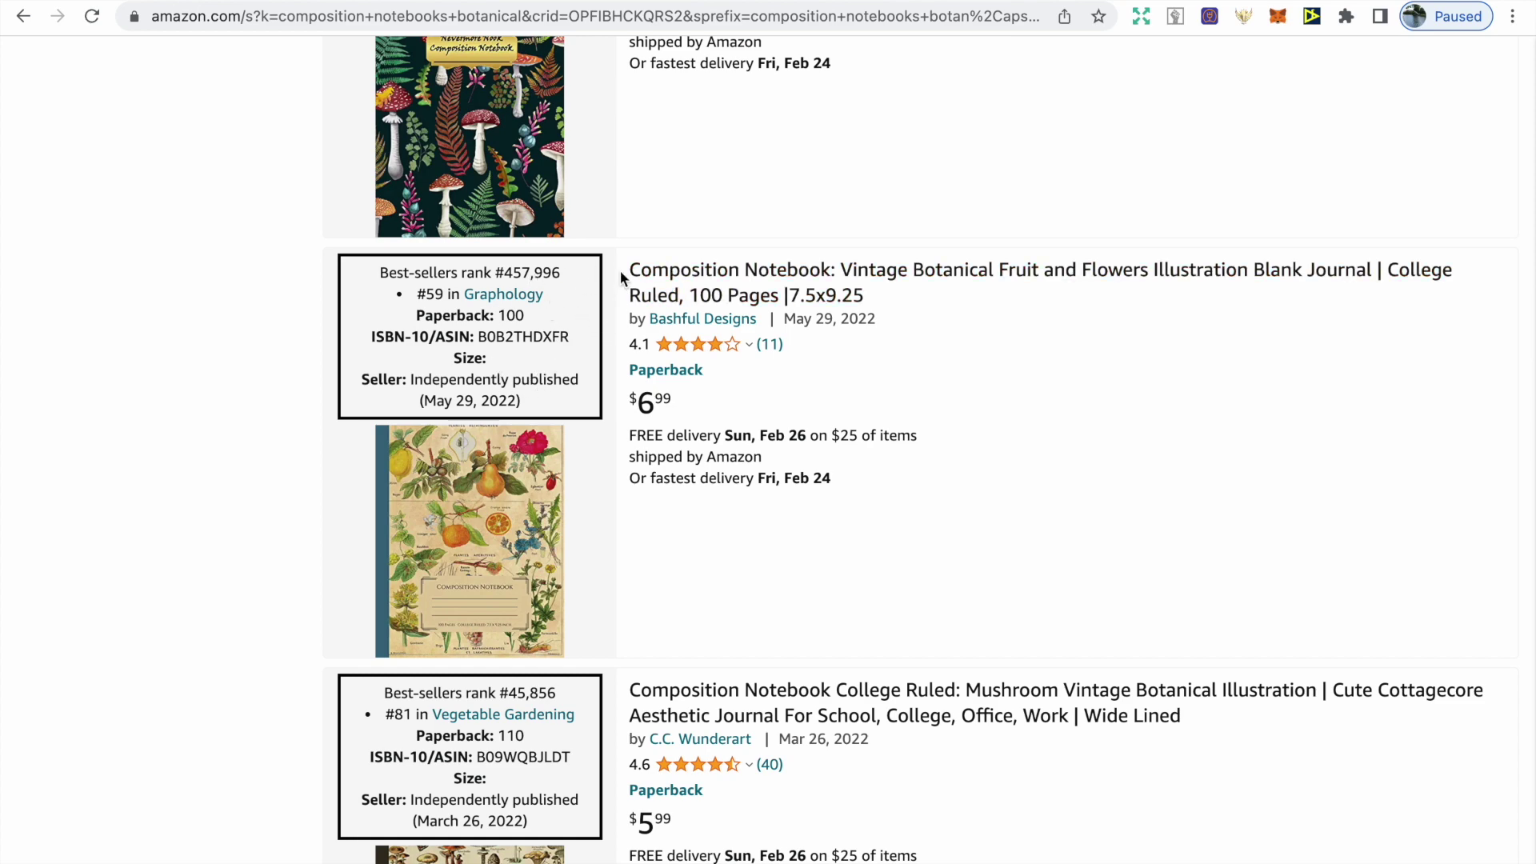
{"action": "scroll", "coordinate": [559, 369], "scroll_direction": "down", "scroll_amount": 2}
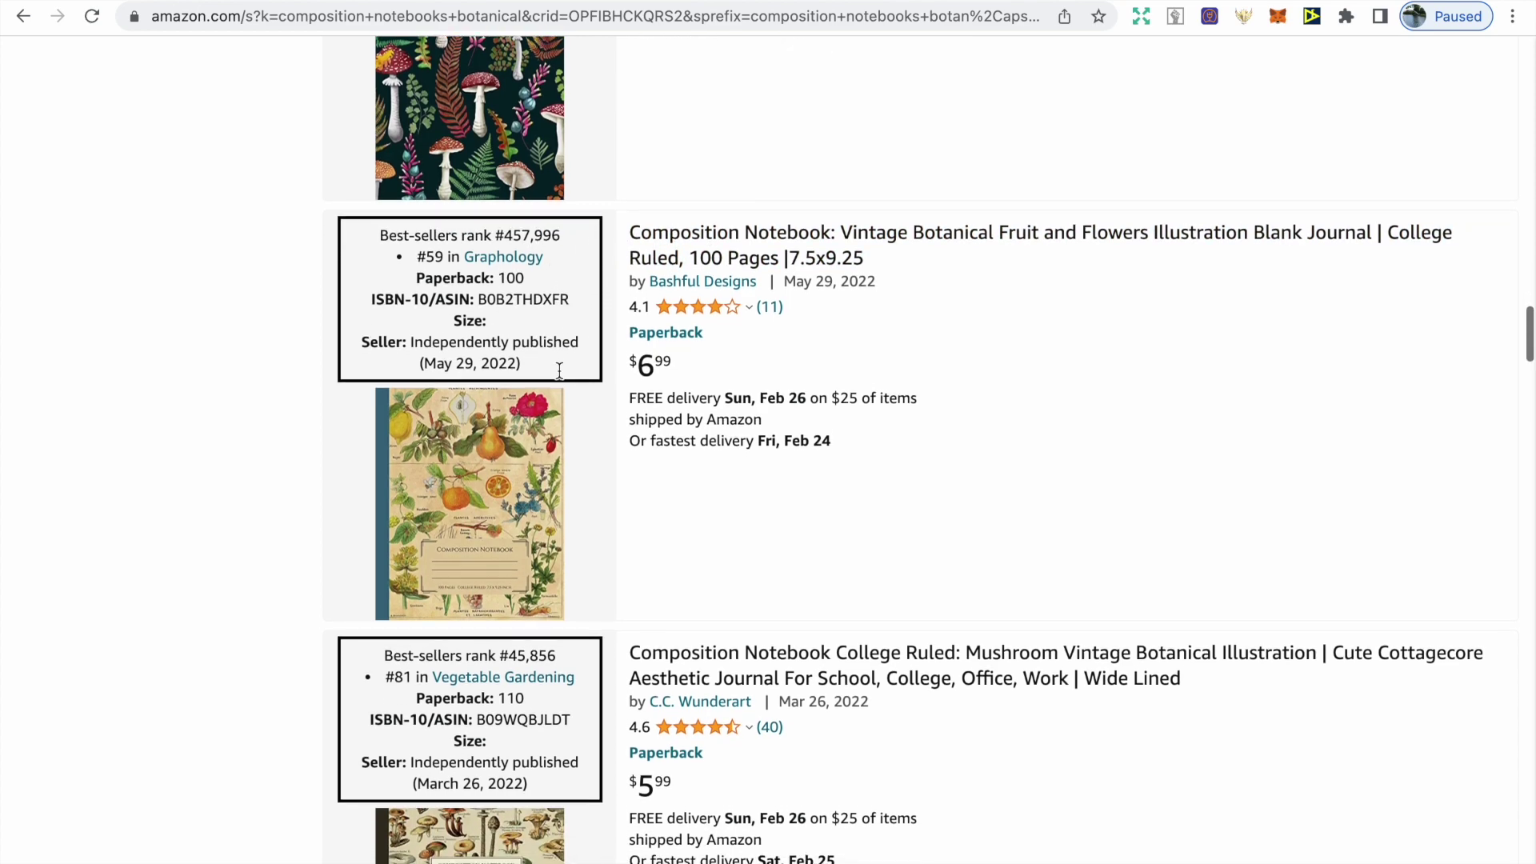
{"action": "scroll", "coordinate": [559, 369], "scroll_direction": "down", "scroll_amount": 3}
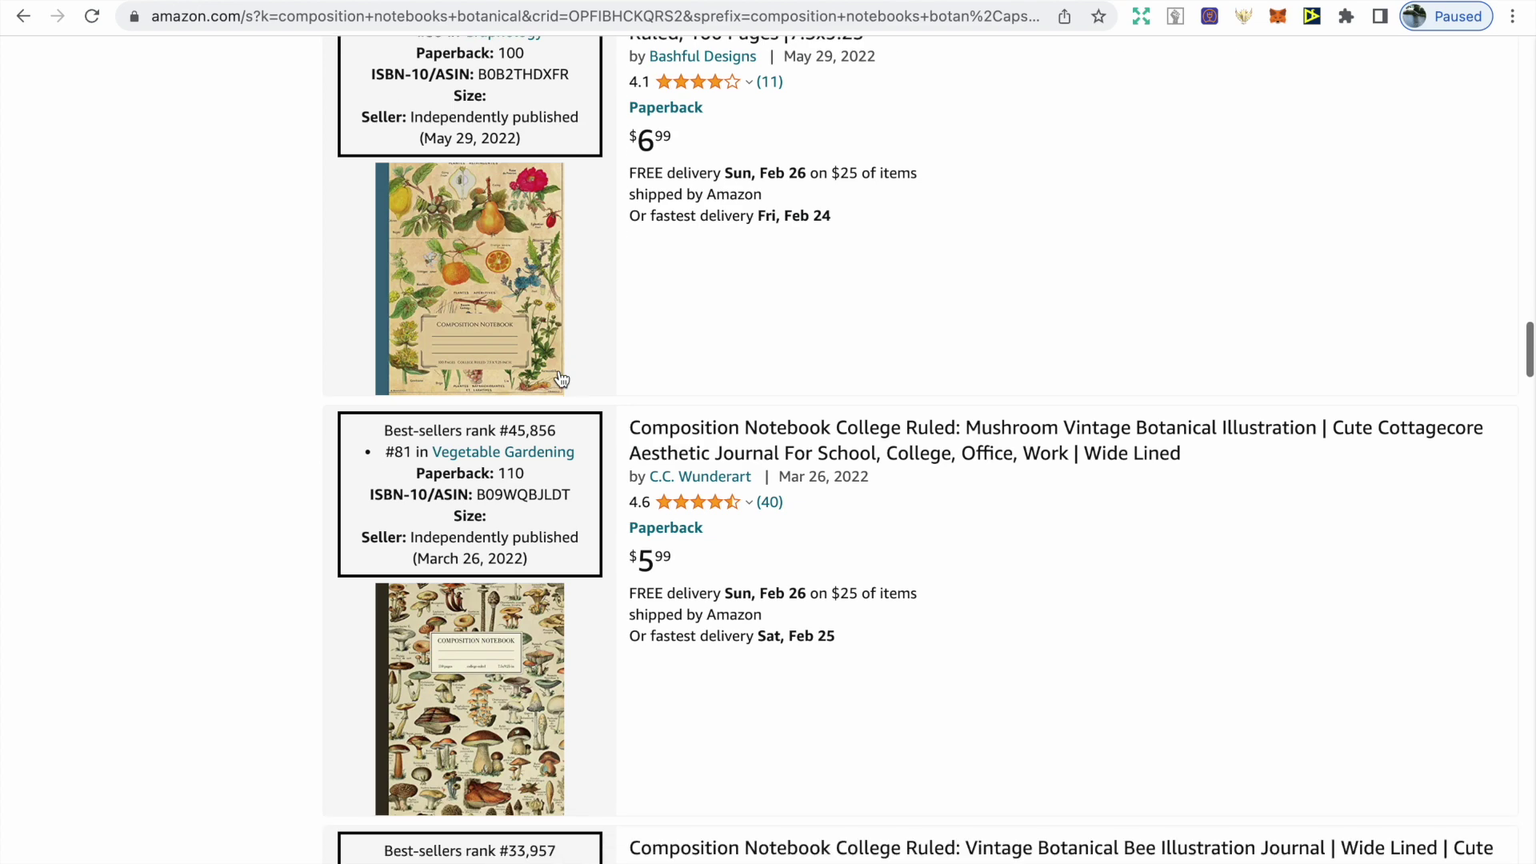
Check the rating breakdown of the mushroom illustration notebook and compare its rank and cover with the botanical bee notebook
{"action": "scroll", "coordinate": [560, 375], "scroll_direction": "down", "scroll_amount": 1}
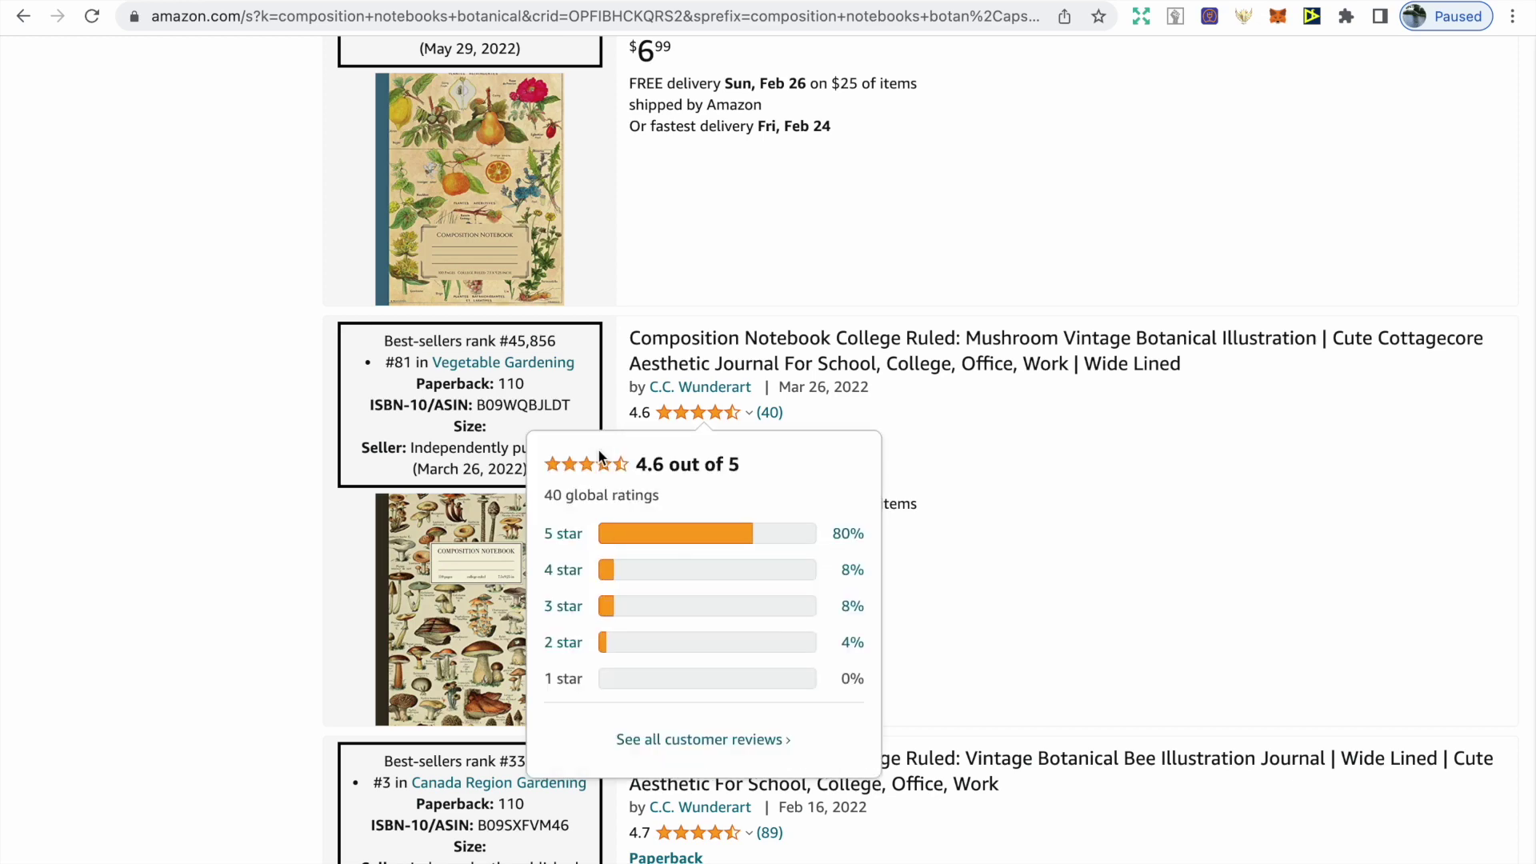
{"action": "scroll", "coordinate": [598, 449], "scroll_direction": "down", "scroll_amount": 1}
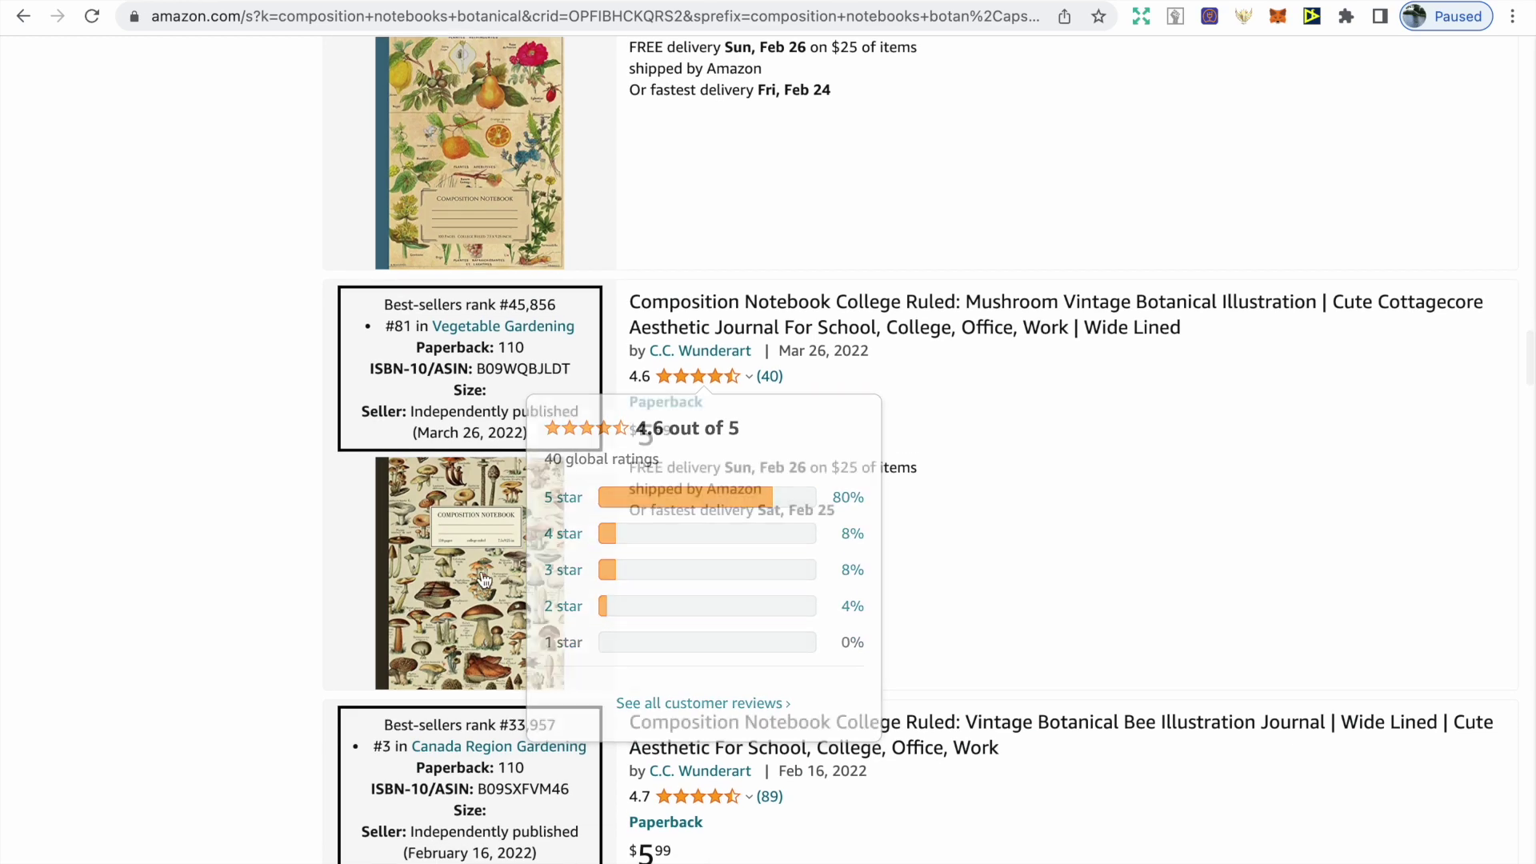
{"action": "scroll", "coordinate": [484, 578], "scroll_direction": "down", "scroll_amount": 3}
{"action": "scroll", "coordinate": [484, 578], "scroll_direction": "down", "scroll_amount": 3}
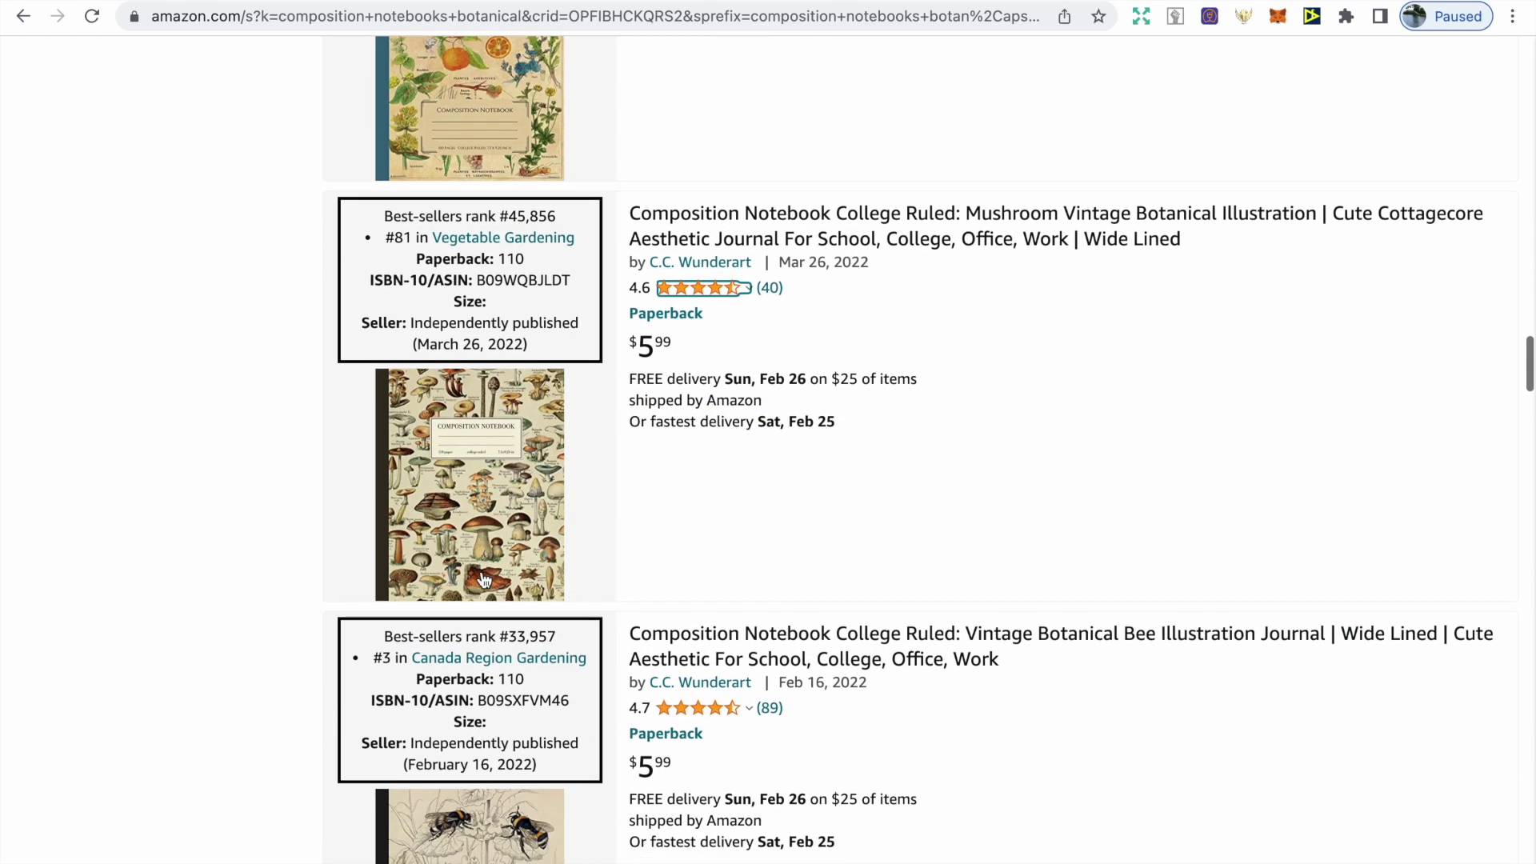
{"action": "scroll", "coordinate": [482, 571], "scroll_direction": "down", "scroll_amount": 2}
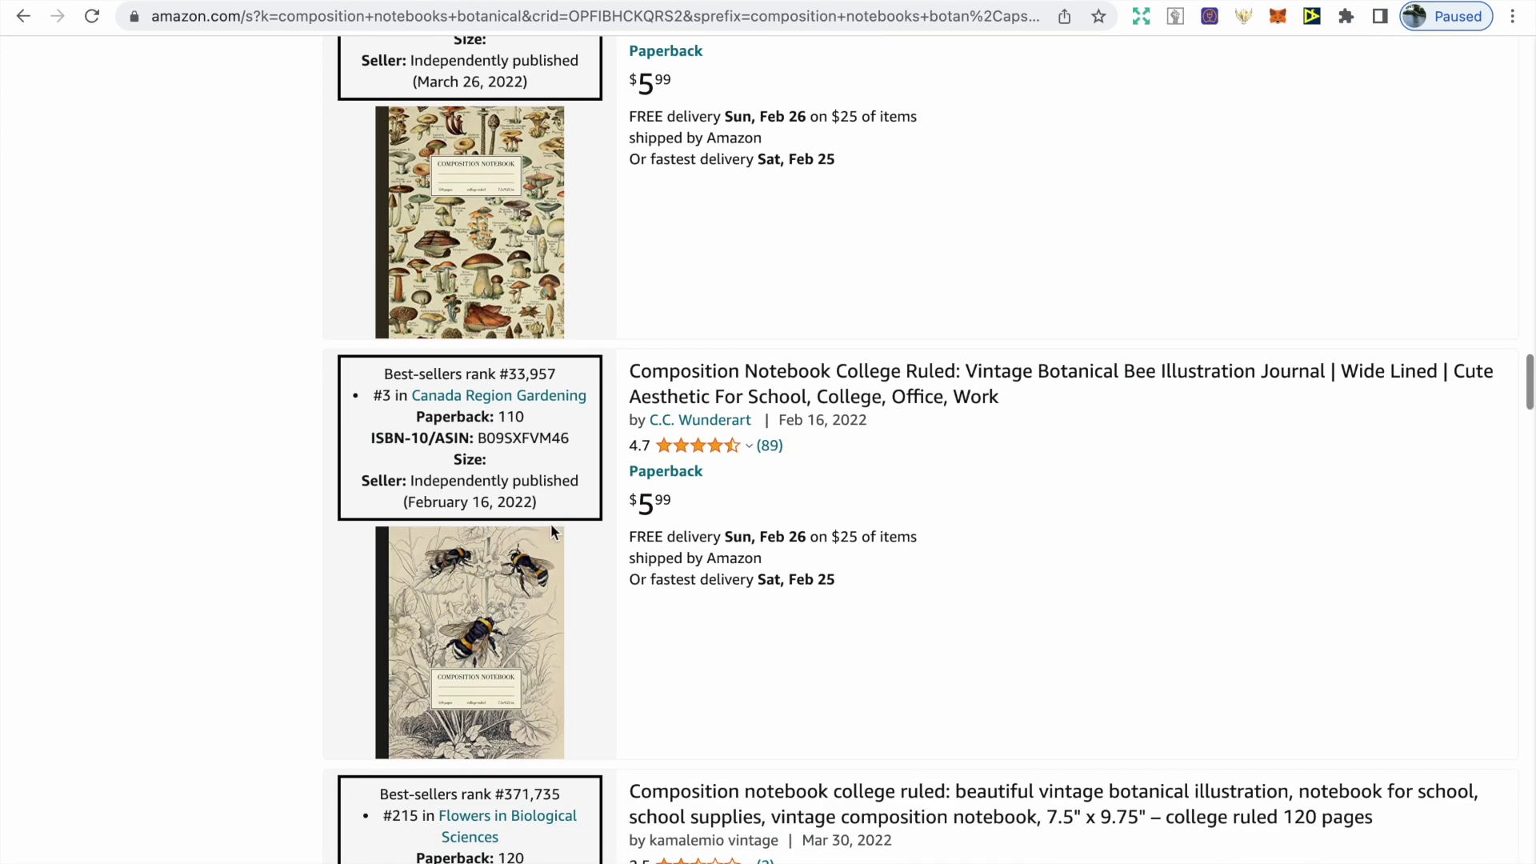
{"action": "scroll", "coordinate": [569, 590], "scroll_direction": "down", "scroll_amount": 3}
{"action": "scroll", "coordinate": [569, 591], "scroll_direction": "down", "scroll_amount": 3}
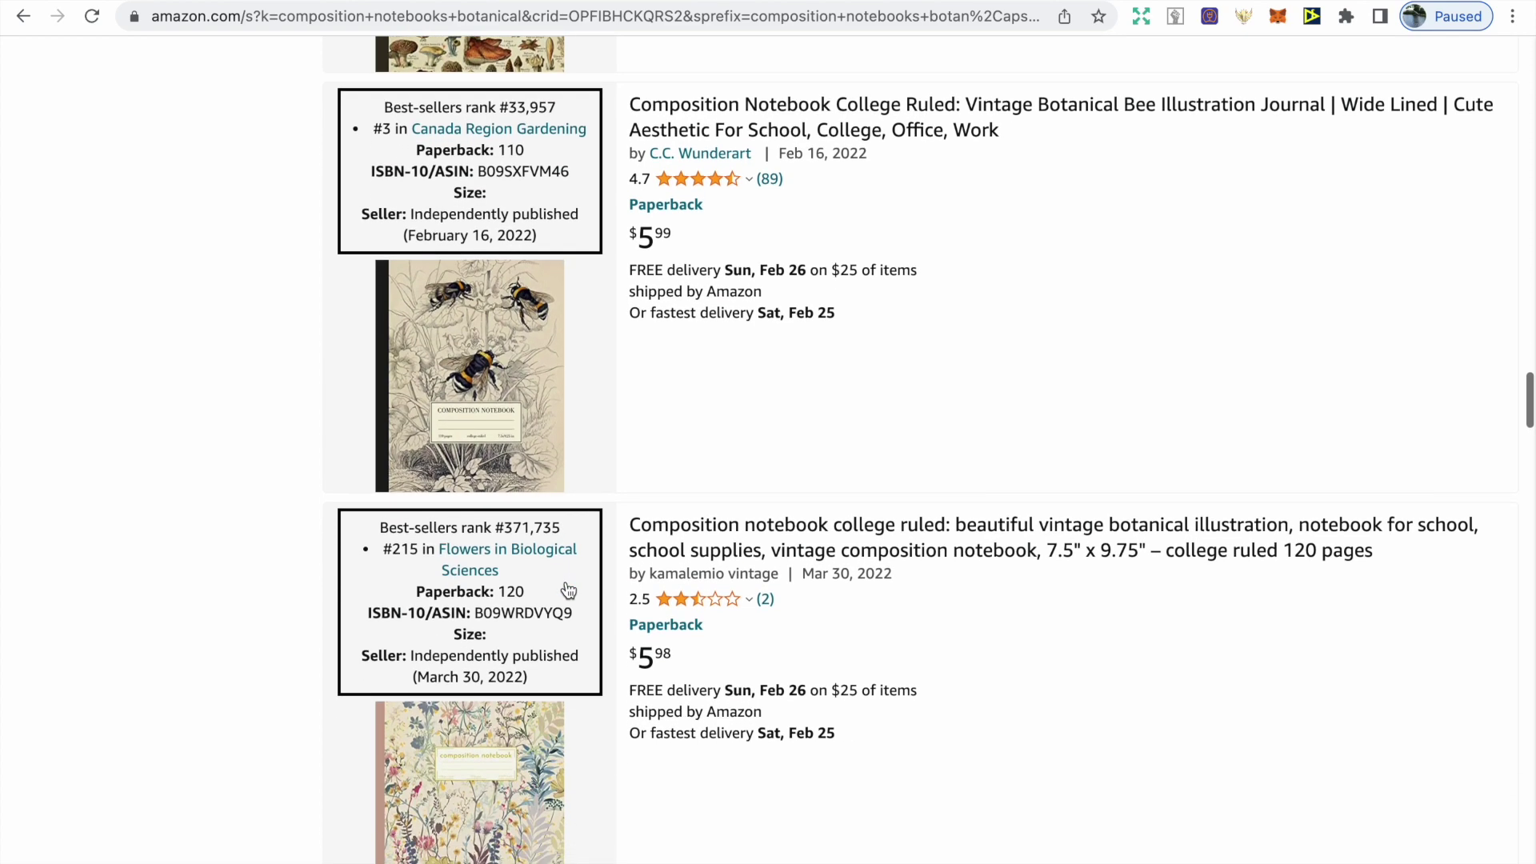
Examine the ranks, reviews and covers of the 120-page vintage botanical notebook and the sponsored vintage mushroom notebook
{"action": "scroll", "coordinate": [569, 590], "scroll_direction": "down", "scroll_amount": 2}
{"action": "scroll", "coordinate": [566, 589], "scroll_direction": "down", "scroll_amount": 6}
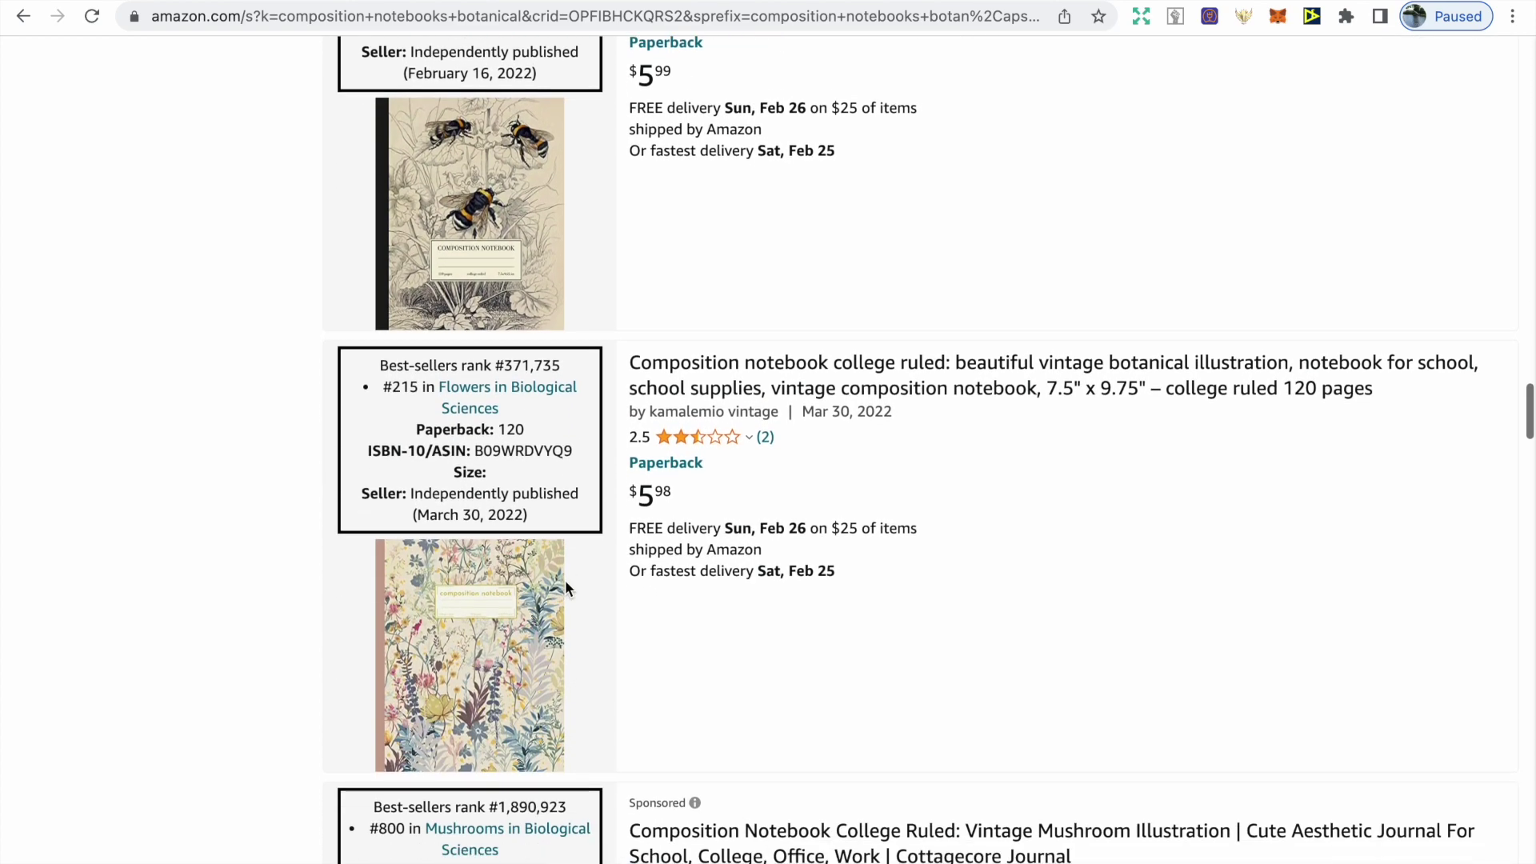
{"action": "scroll", "coordinate": [568, 591], "scroll_direction": "down", "scroll_amount": 7}
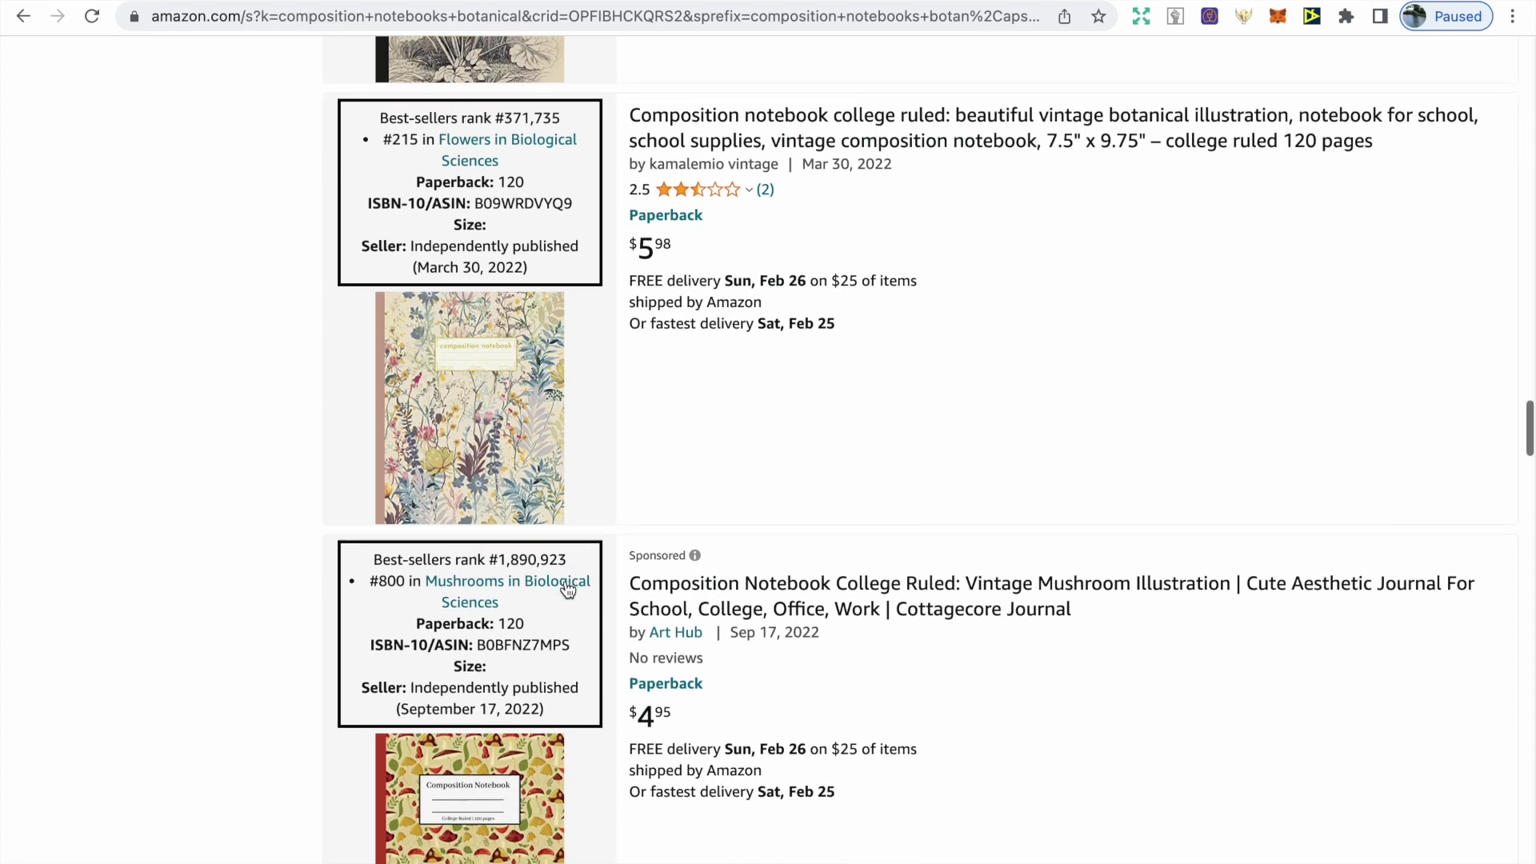
{"action": "scroll", "coordinate": [567, 589], "scroll_direction": "down", "scroll_amount": 1}
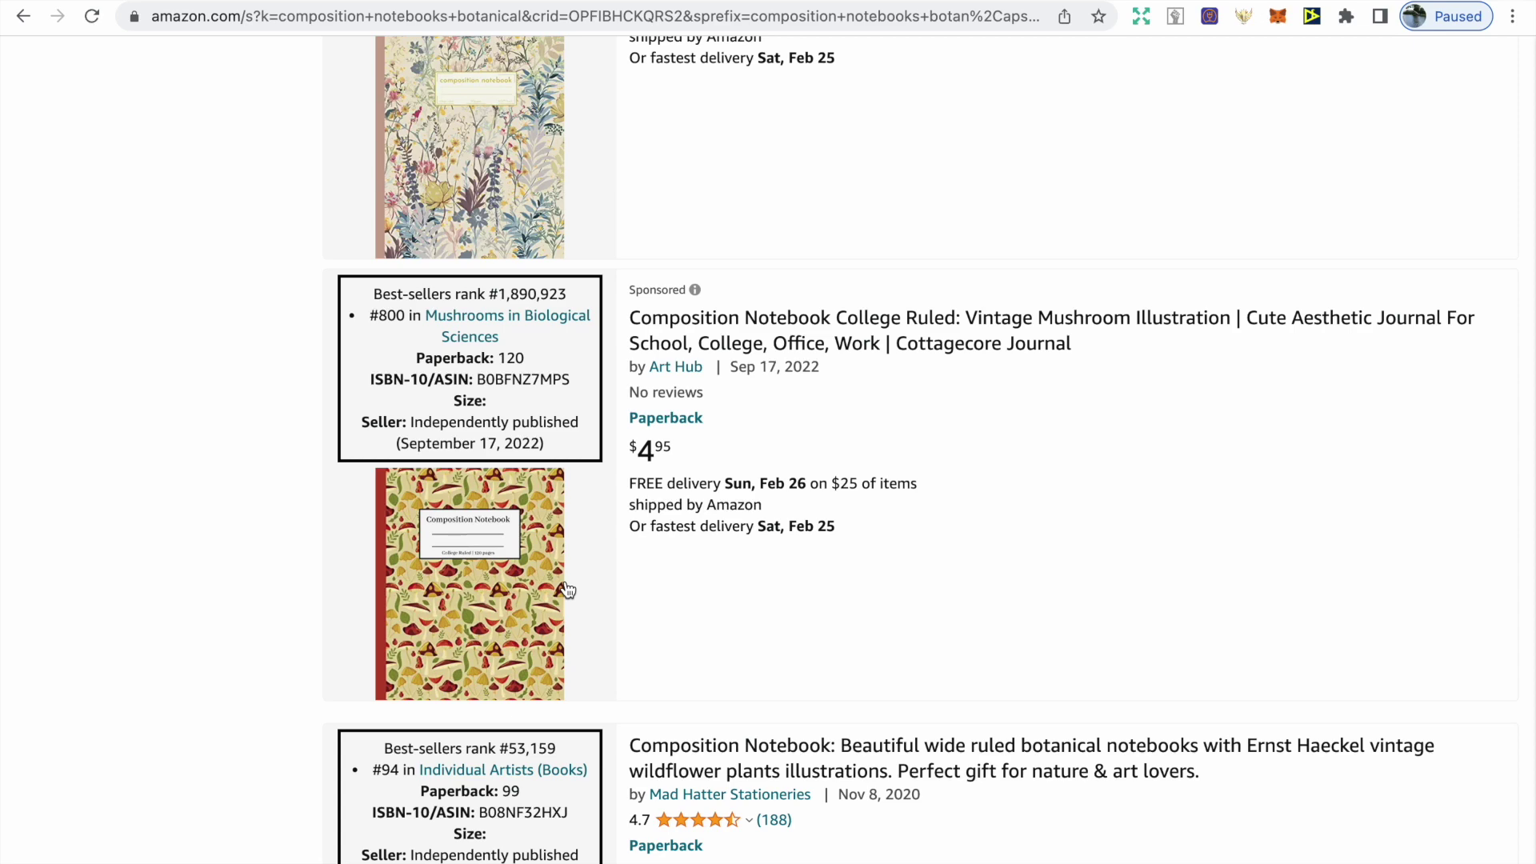
Return to the upper botanical results and review the sponsored vintage floral and Luna Moth butterfly notebooks
{"action": "scroll", "coordinate": [567, 589], "scroll_direction": "up", "scroll_amount": 20}
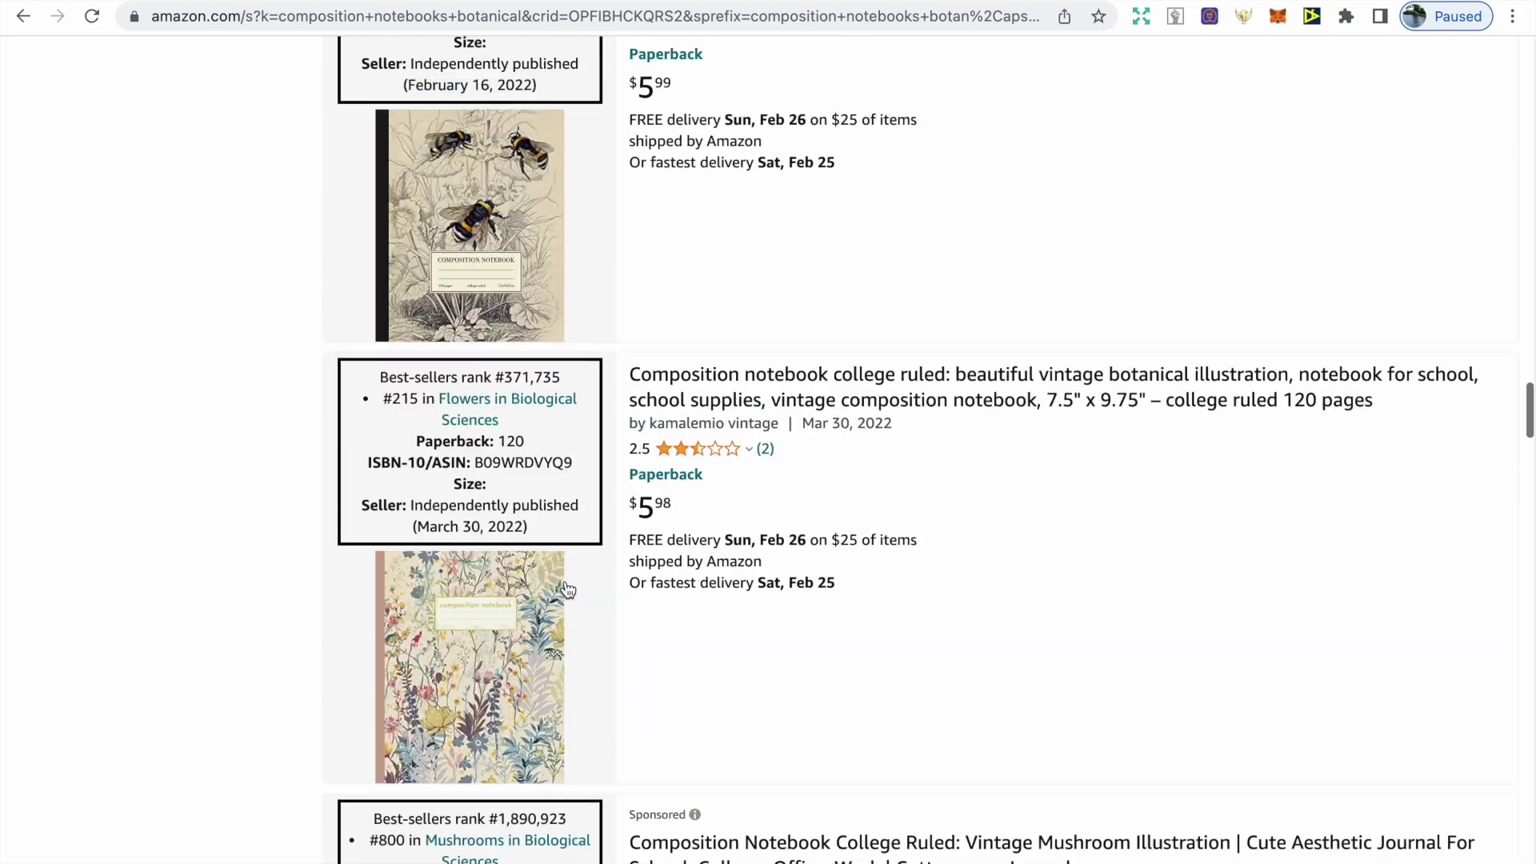
{"action": "scroll", "coordinate": [565, 585], "scroll_direction": "up", "scroll_amount": 20}
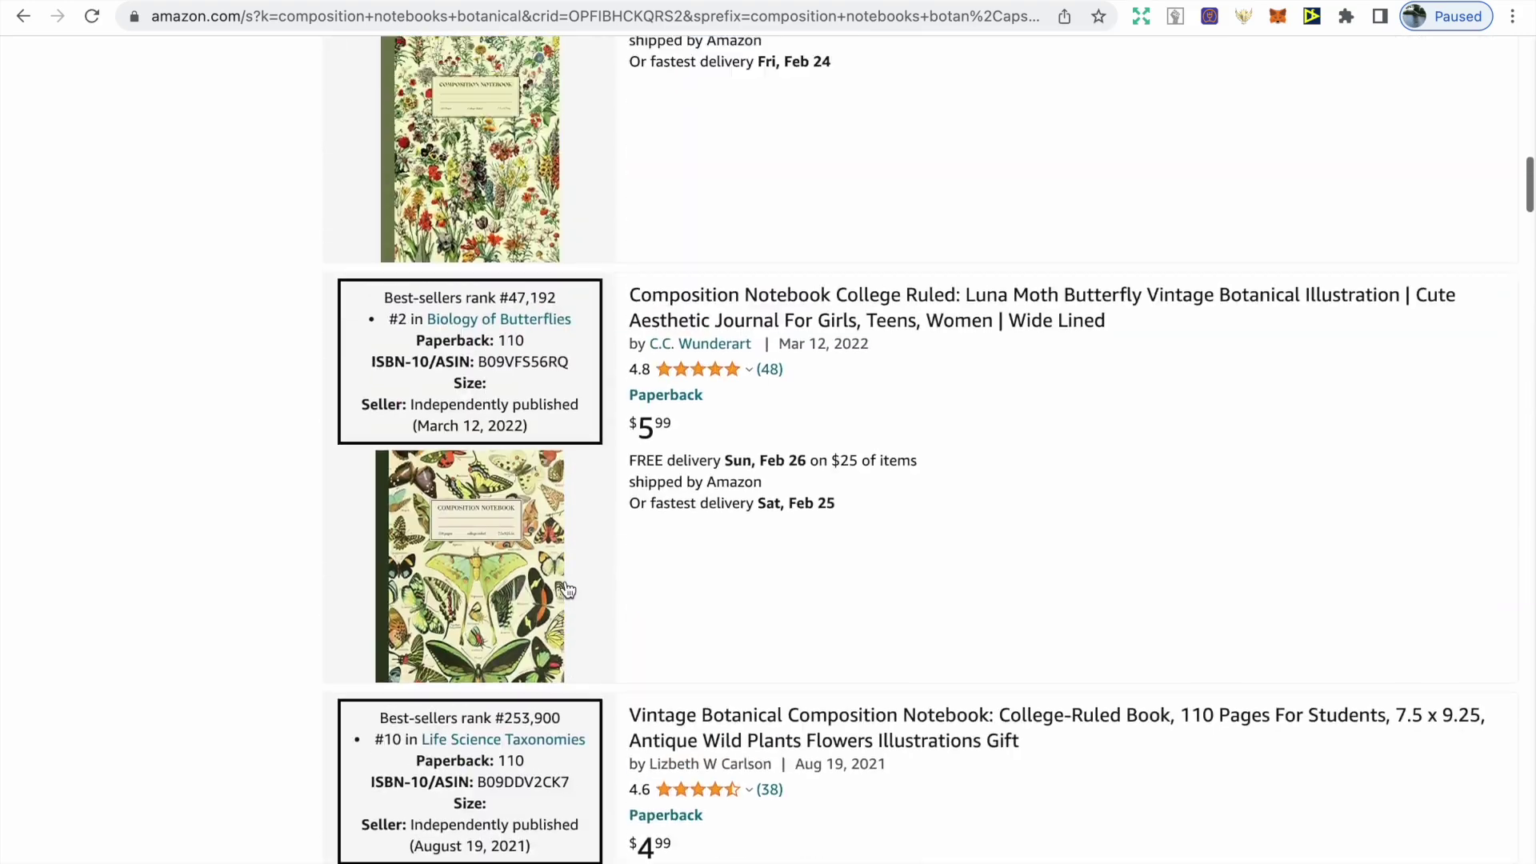
{"action": "scroll", "coordinate": [566, 589], "scroll_direction": "up", "scroll_amount": 10}
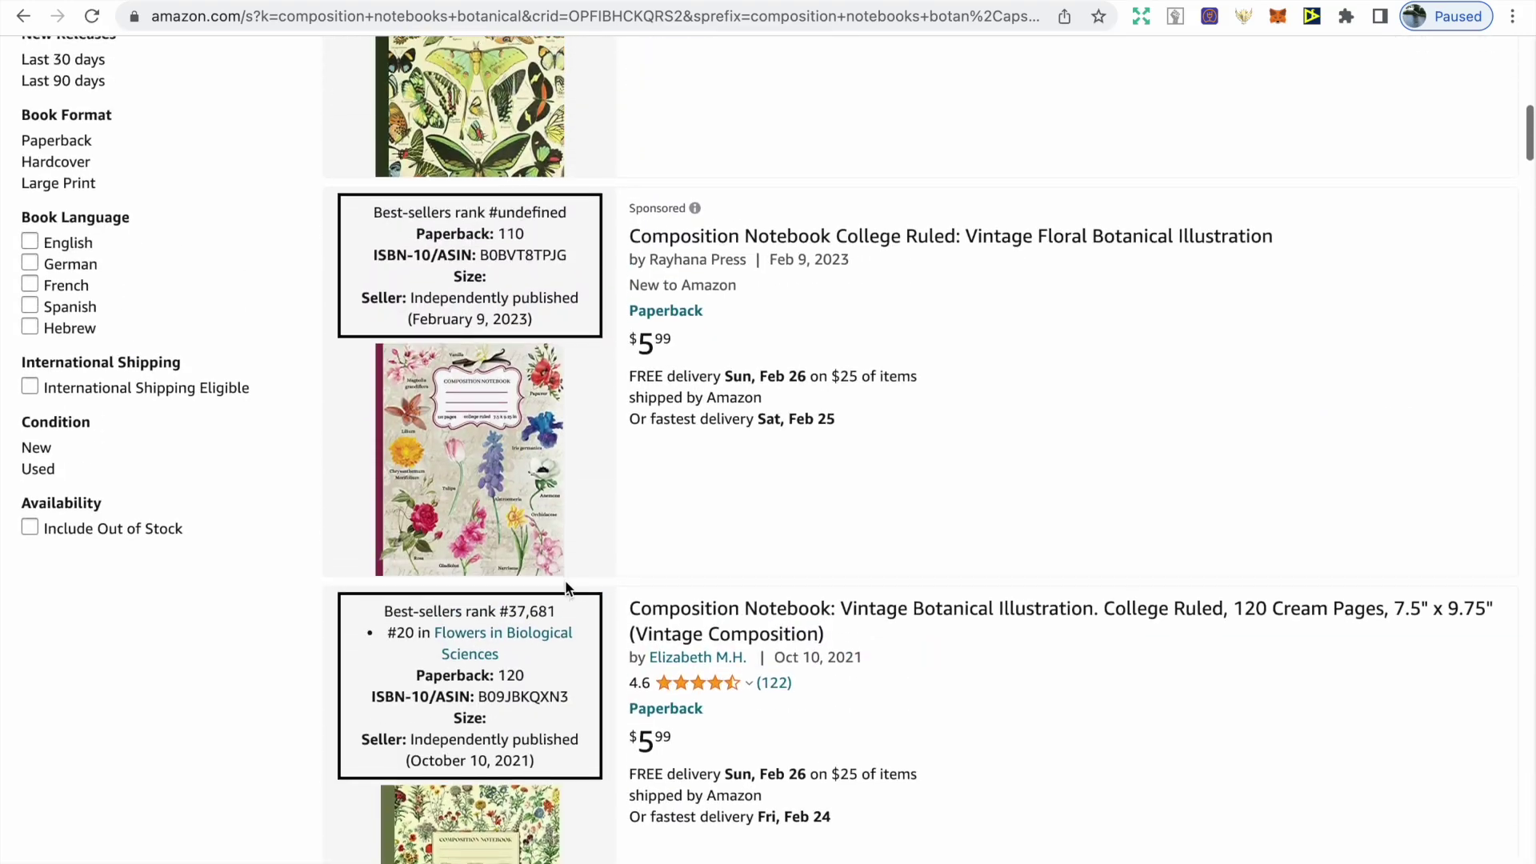
{"action": "scroll", "coordinate": [568, 591], "scroll_direction": "up", "scroll_amount": 10}
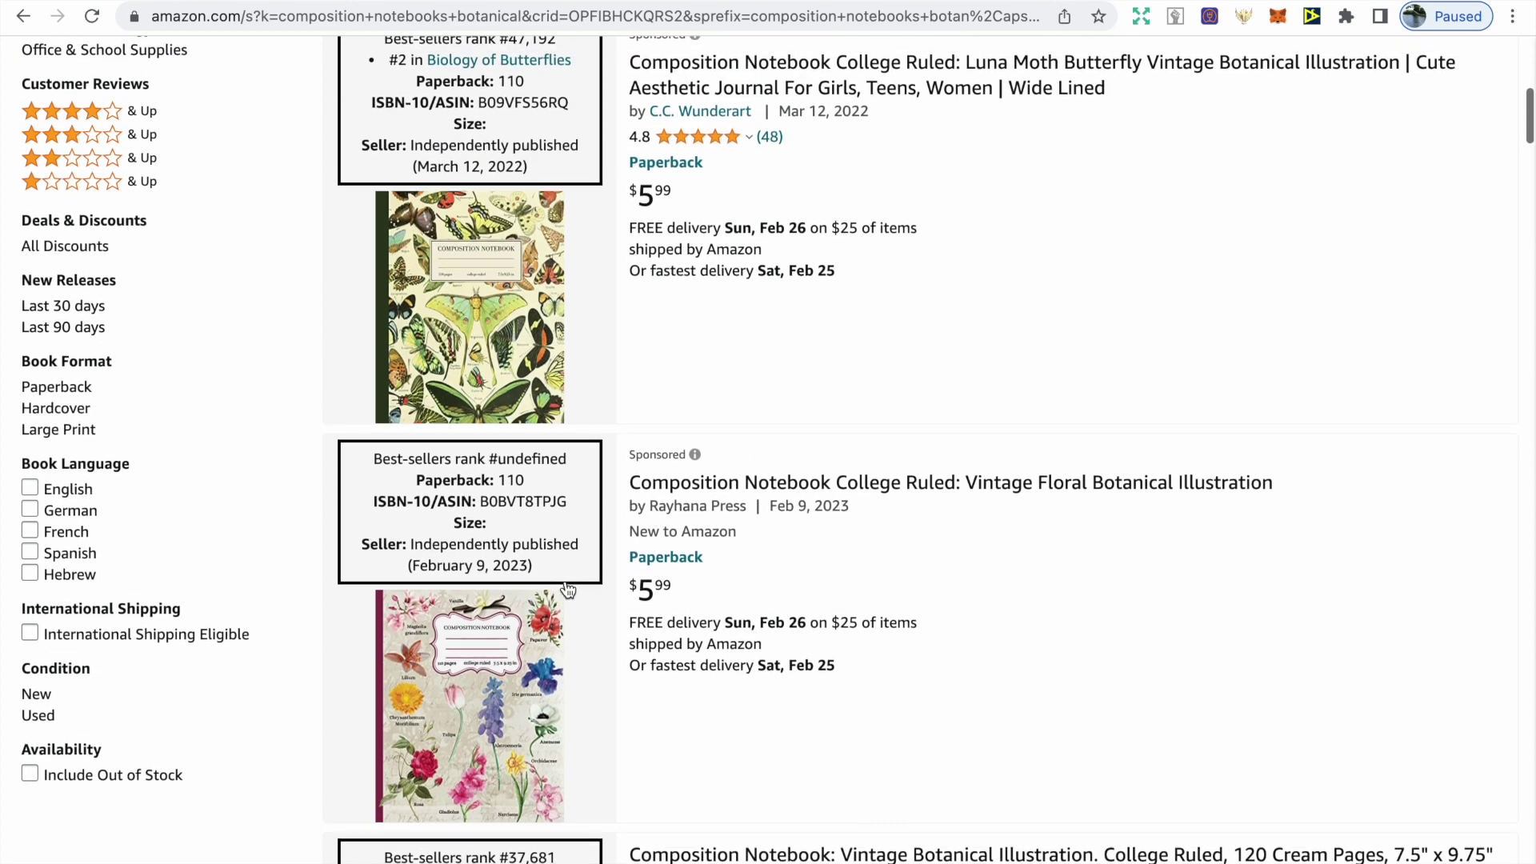
{"action": "scroll", "coordinate": [565, 582], "scroll_direction": "up", "scroll_amount": 1}
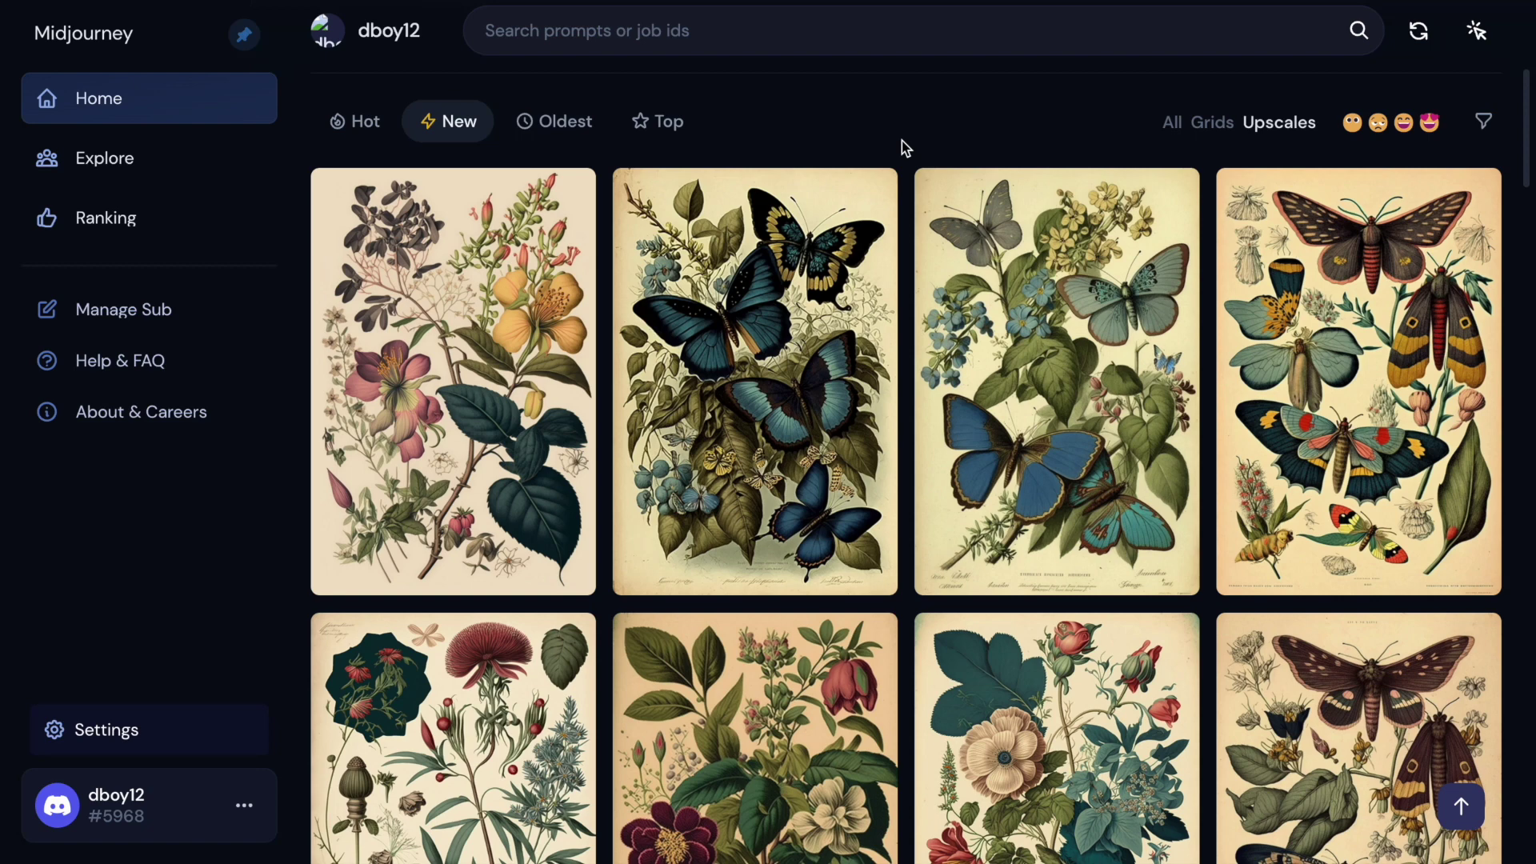
Examine the upscaled vintage botanical images in the Midjourney gallery and read the prompts of the floral and moth illustrations
{"action": "scroll", "coordinate": [901, 141], "scroll_direction": "down", "scroll_amount": 2}
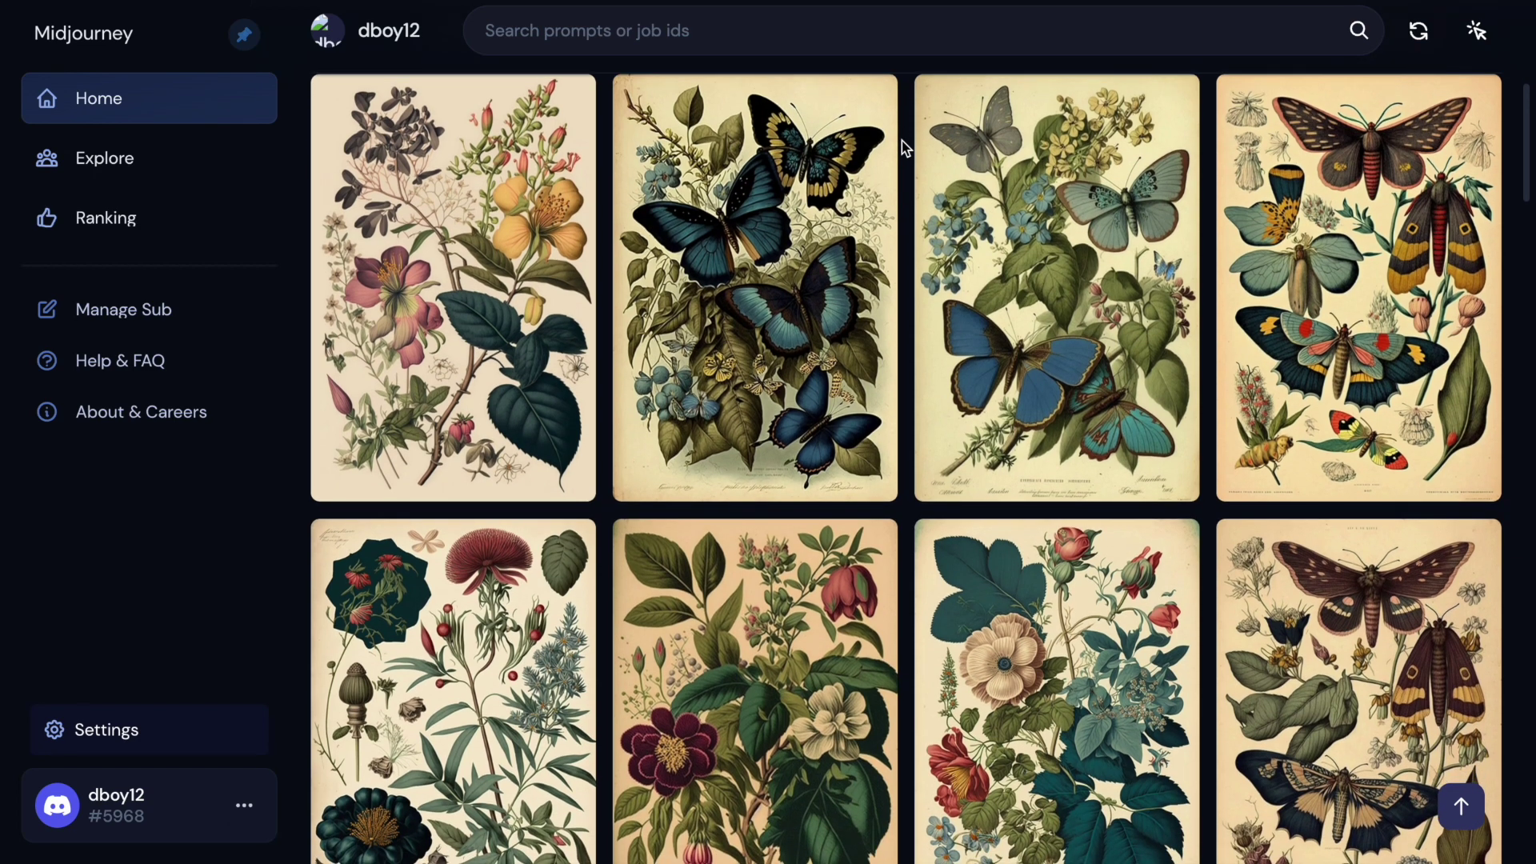
{"action": "mouse_move", "coordinate": [528, 260]}
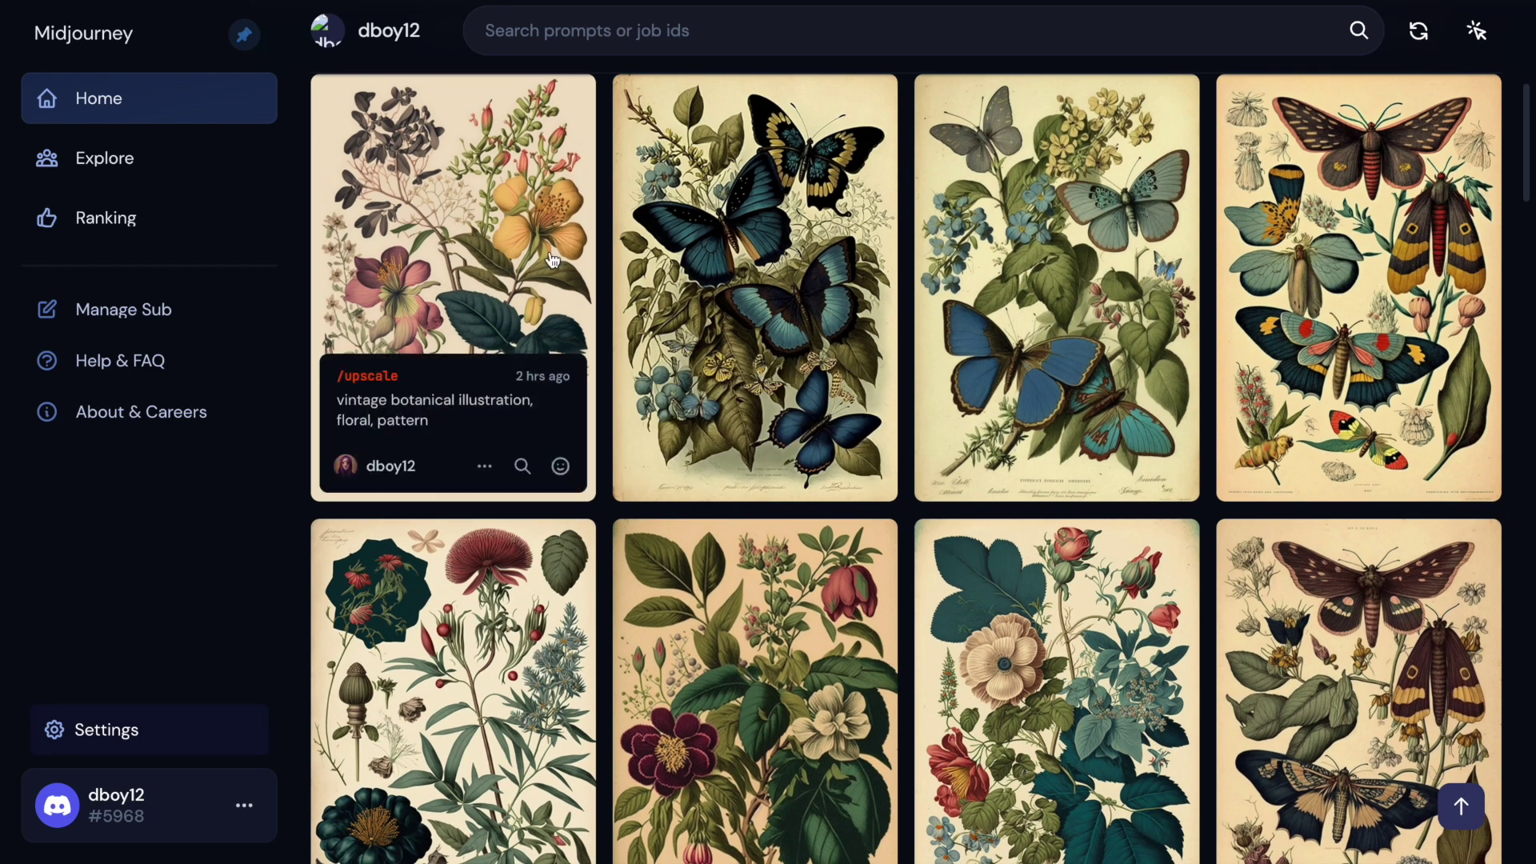
{"action": "mouse_move", "coordinate": [662, 252]}
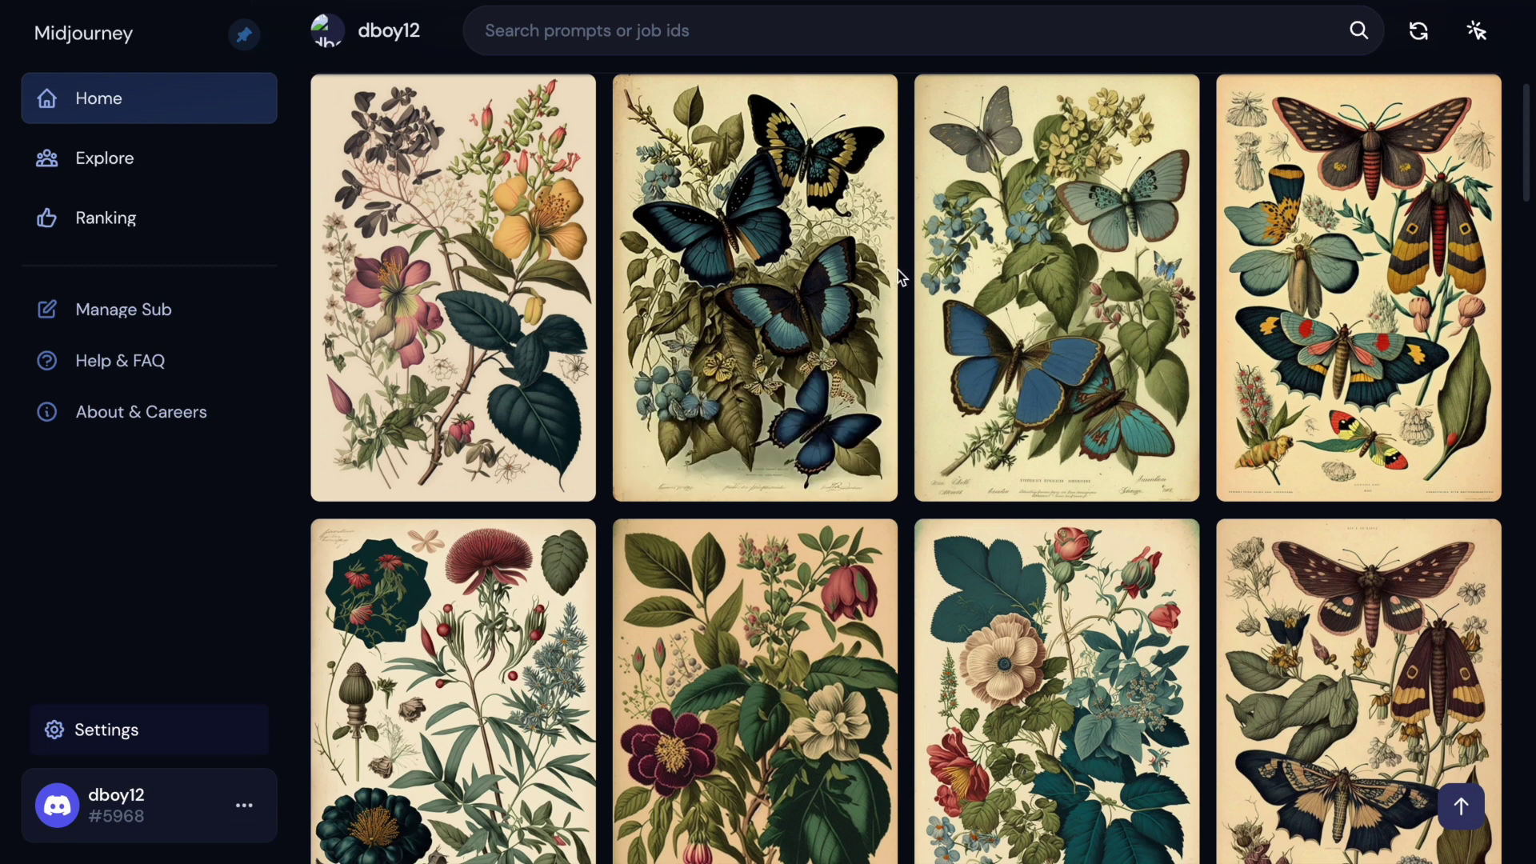
{"action": "mouse_move", "coordinate": [994, 339]}
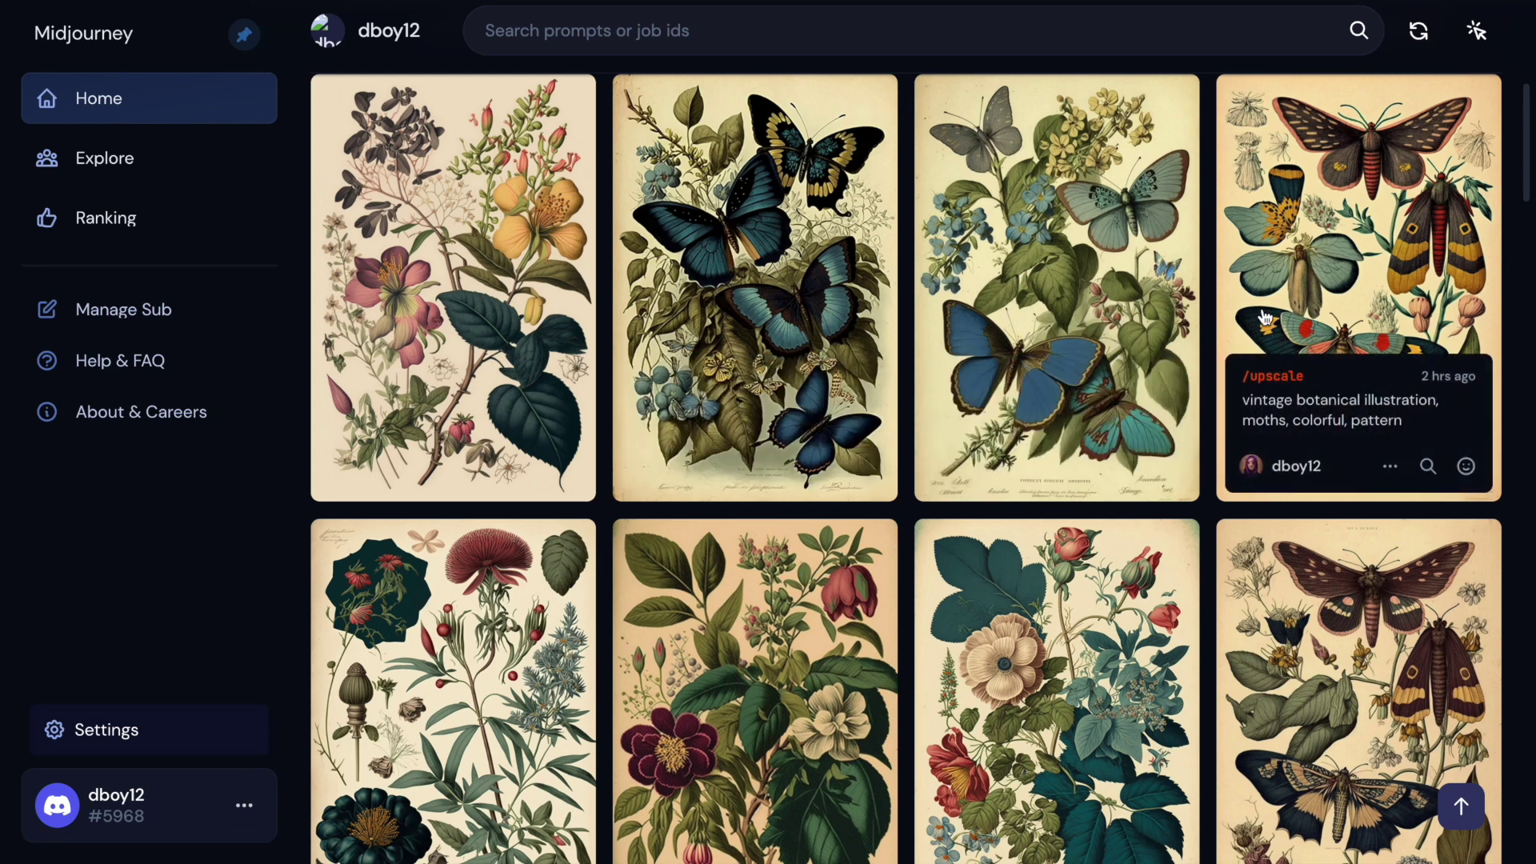
{"action": "scroll", "coordinate": [1263, 309], "scroll_direction": "down", "scroll_amount": 3}
{"action": "mouse_move", "coordinate": [1166, 364]}
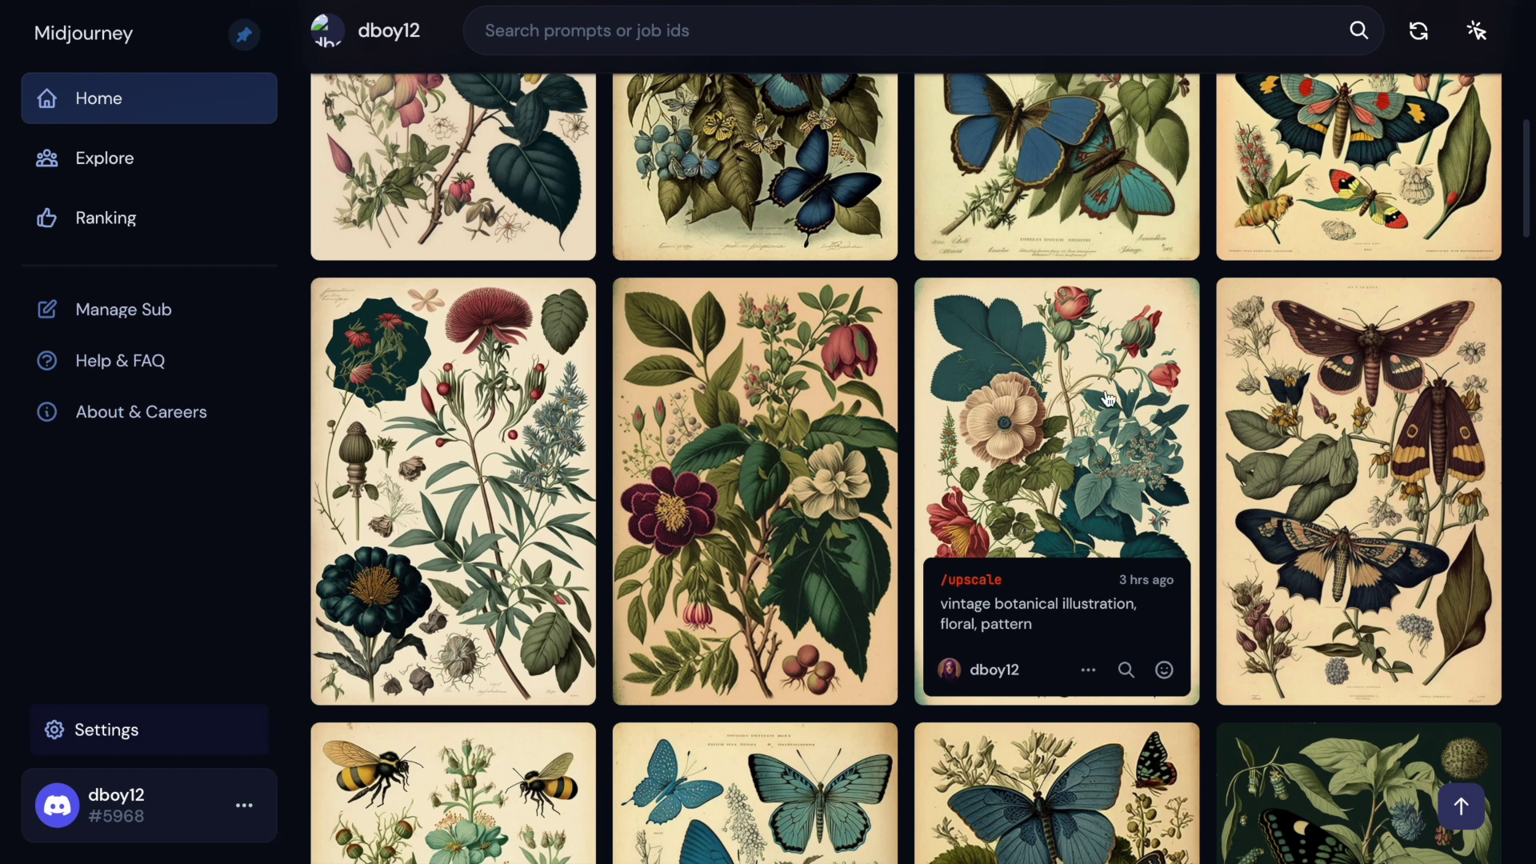
{"action": "scroll", "coordinate": [1275, 368], "scroll_direction": "down", "scroll_amount": 3}
{"action": "scroll", "coordinate": [1274, 368], "scroll_direction": "down", "scroll_amount": 3}
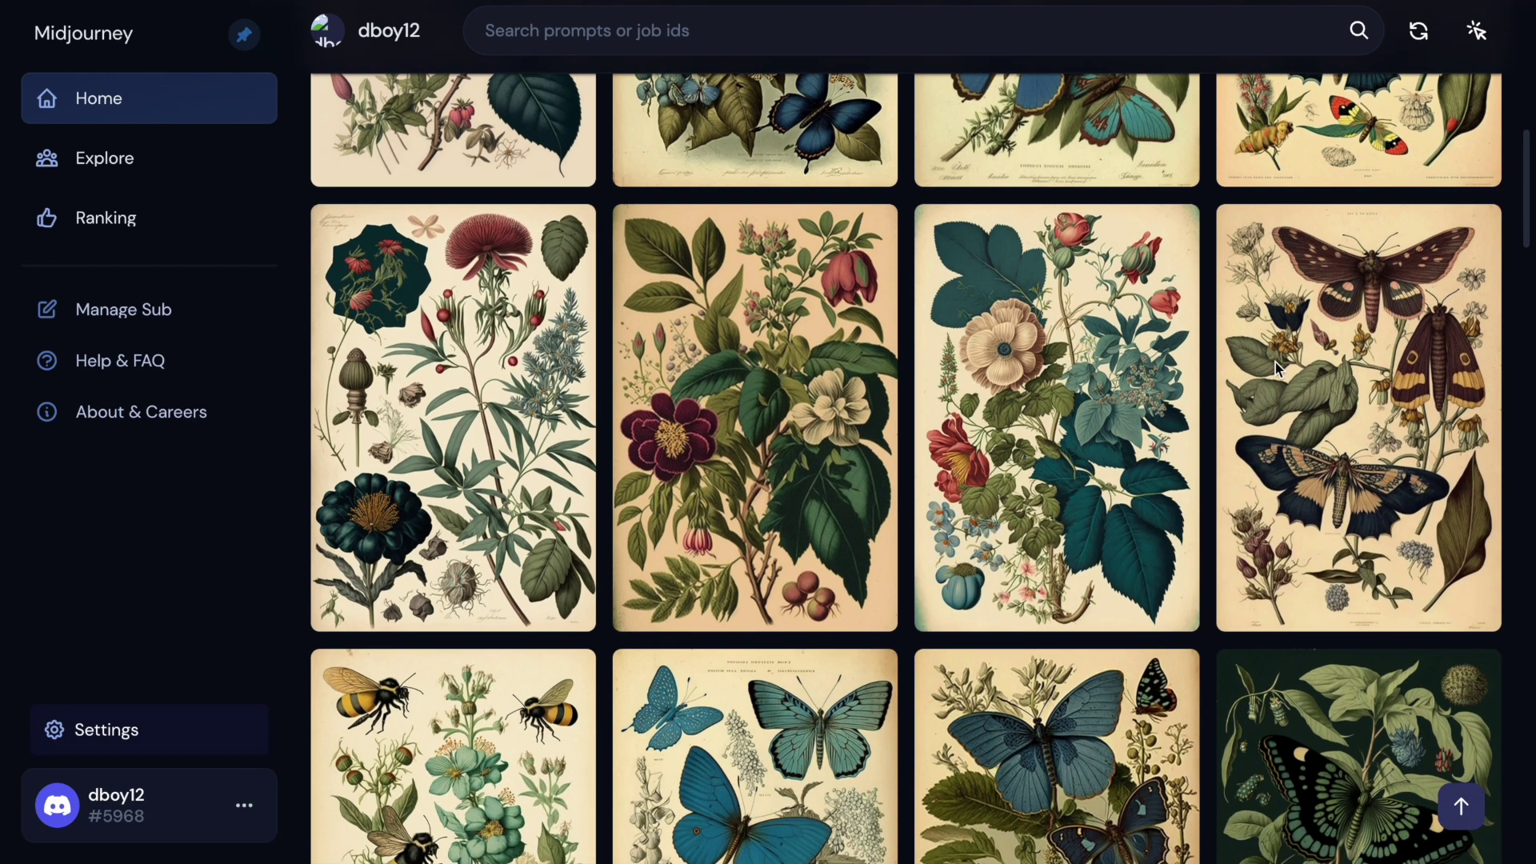
Switch to the Midjourney Bot chat in Discord and review the earlier floral and blue butterfly generations and their prompts
{"action": "scroll", "coordinate": [1275, 368], "scroll_direction": "down", "scroll_amount": 2}
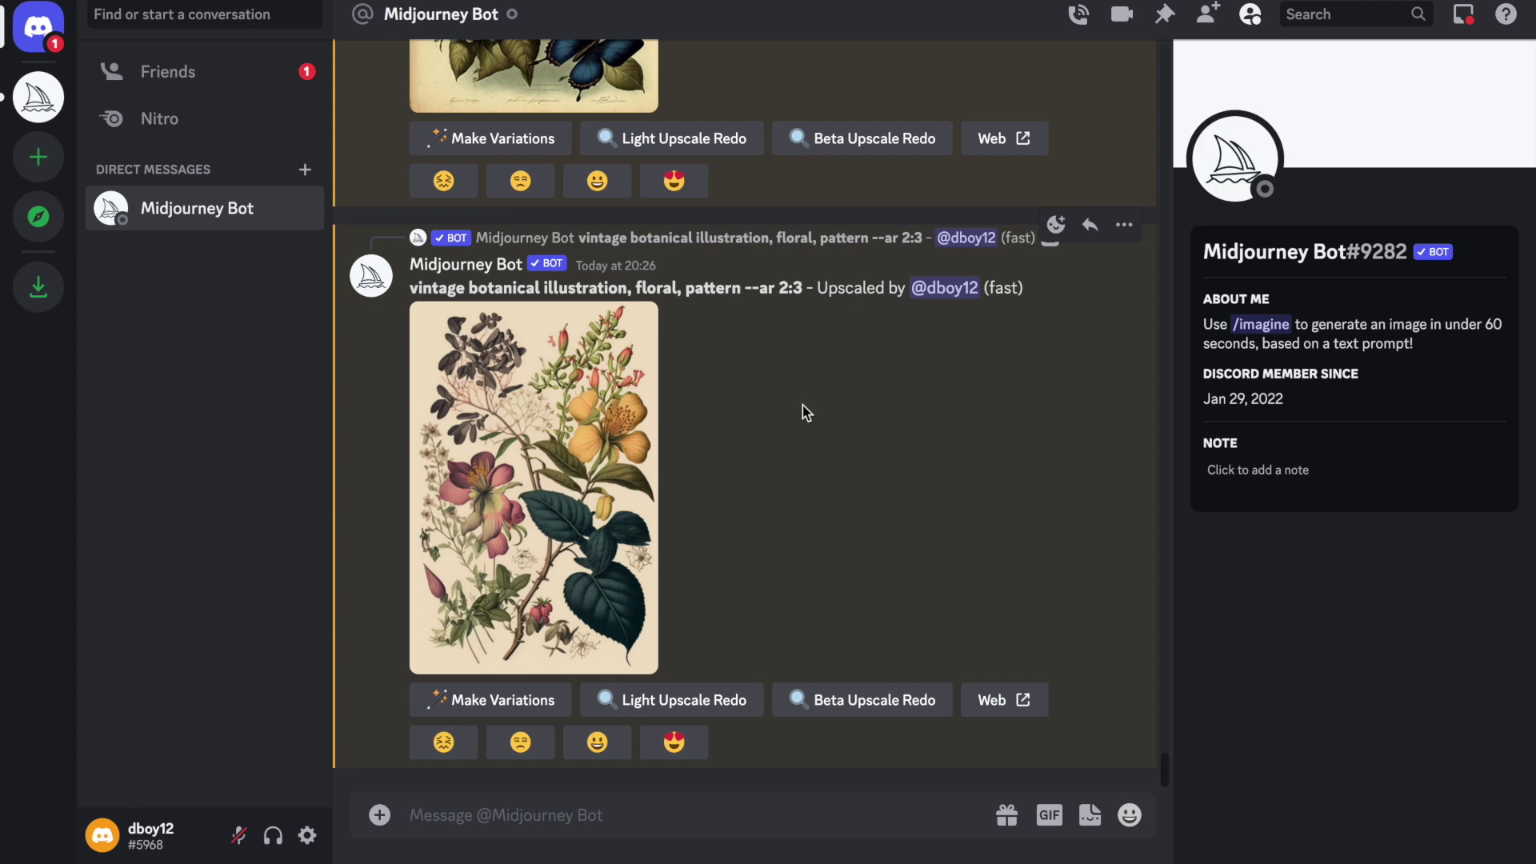
{"action": "scroll", "coordinate": [803, 405], "scroll_direction": "up", "scroll_amount": 12}
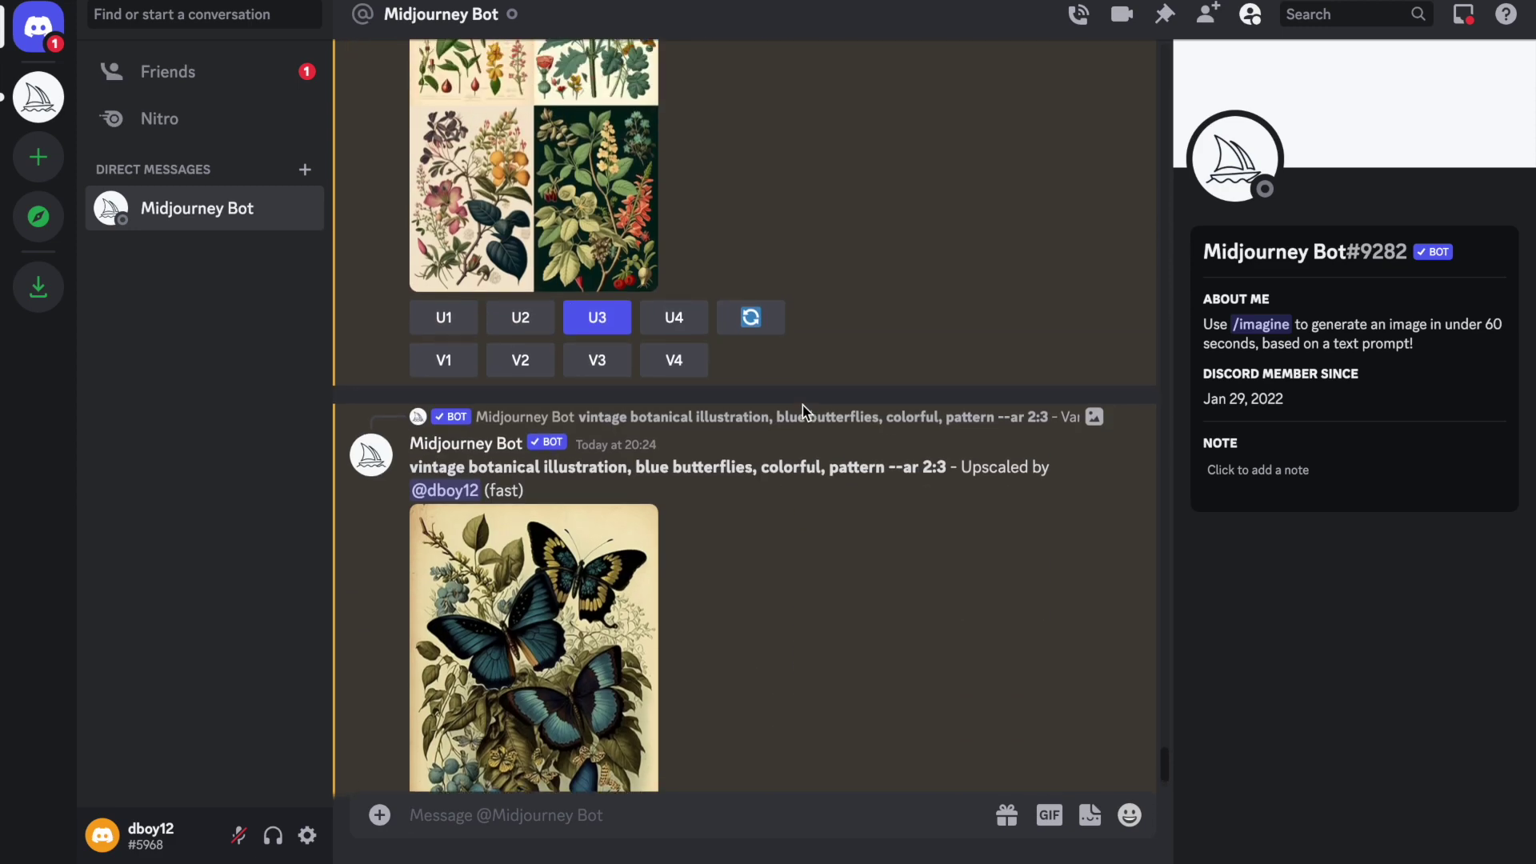
{"action": "scroll", "coordinate": [803, 406], "scroll_direction": "up", "scroll_amount": 3}
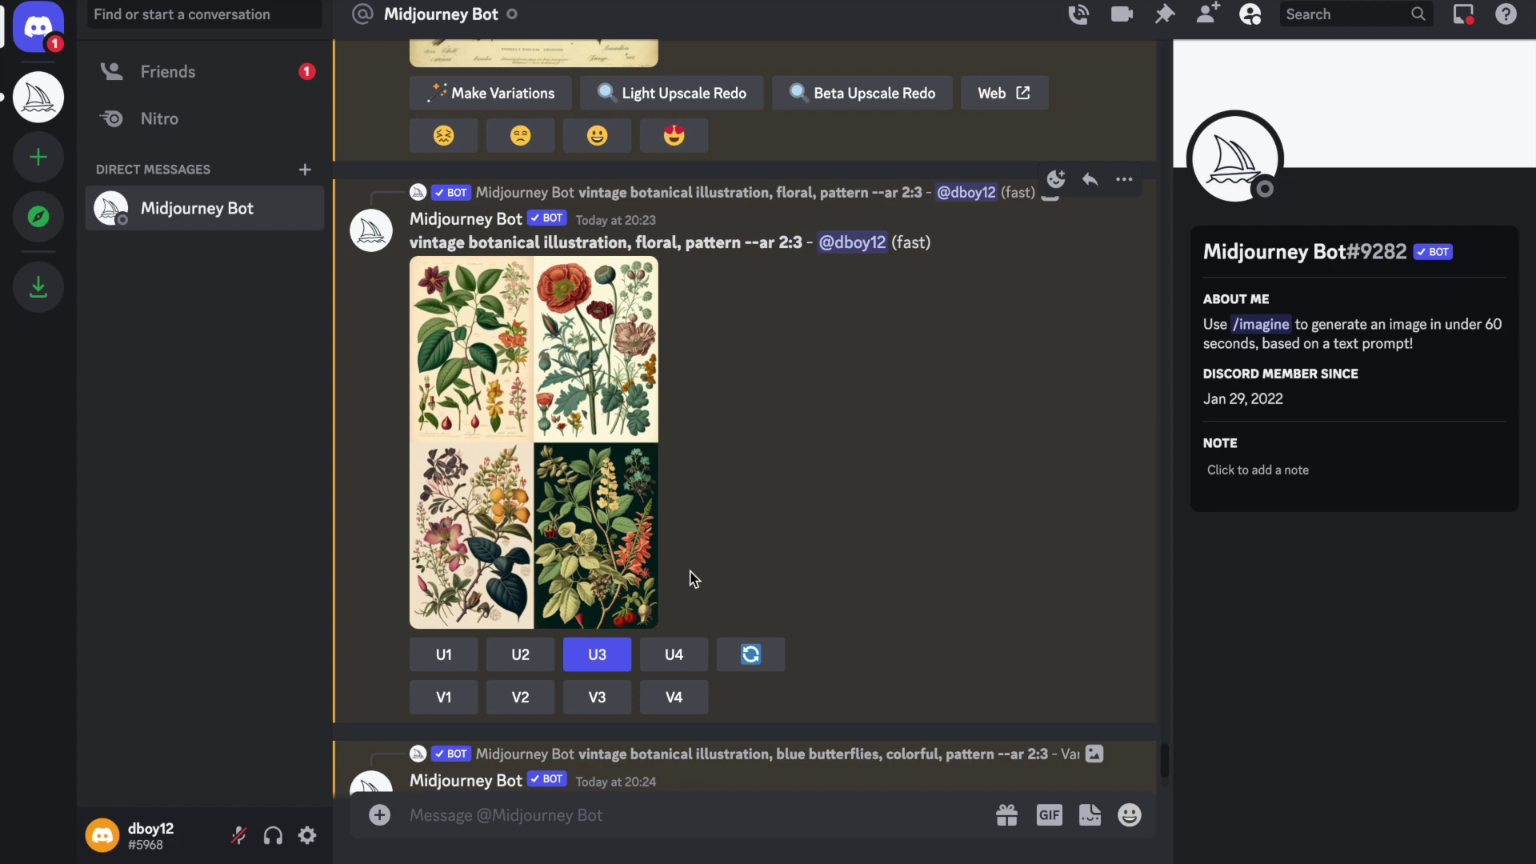
{"action": "scroll", "coordinate": [693, 580], "scroll_direction": "down", "scroll_amount": 12}
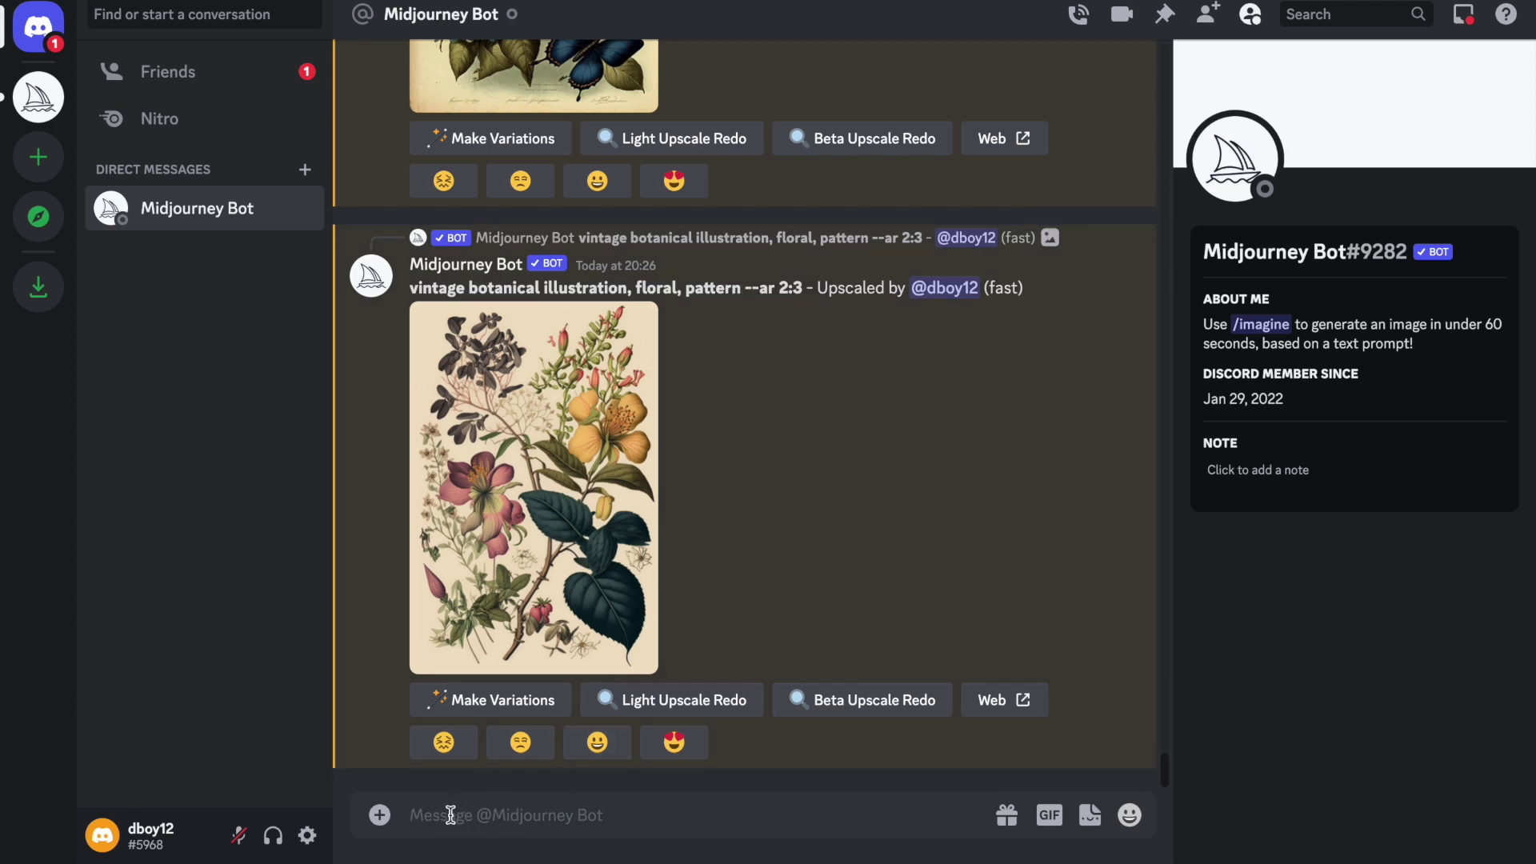
Generate images with the /imagine prompt "vintage botanical illustration, pink butterflies, pattern, --ar 2:3"
{"action": "type", "text": "/"}
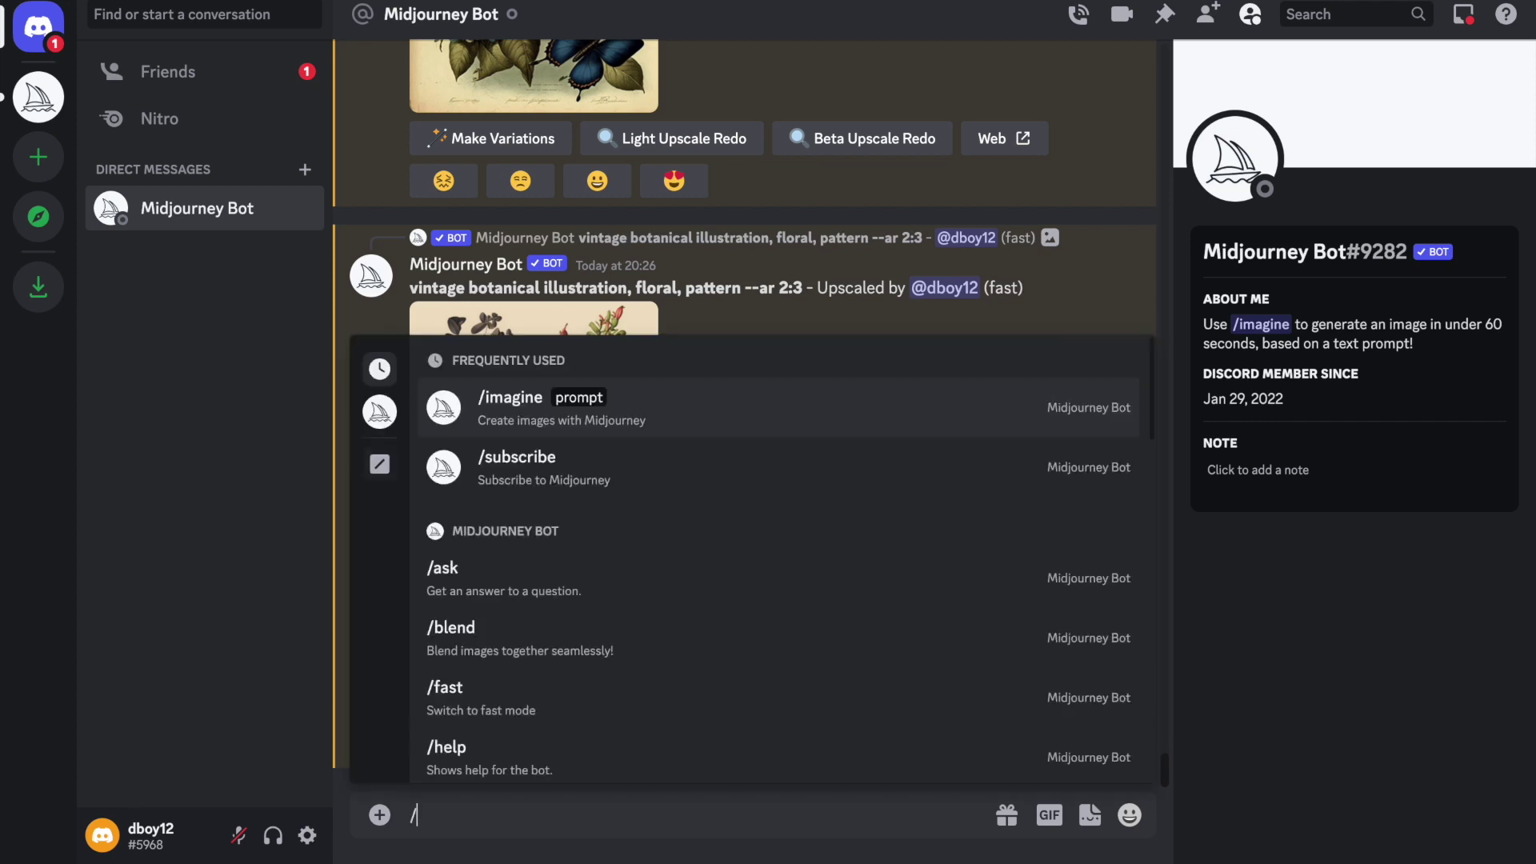
{"action": "left_click", "coordinate": [606, 413]}
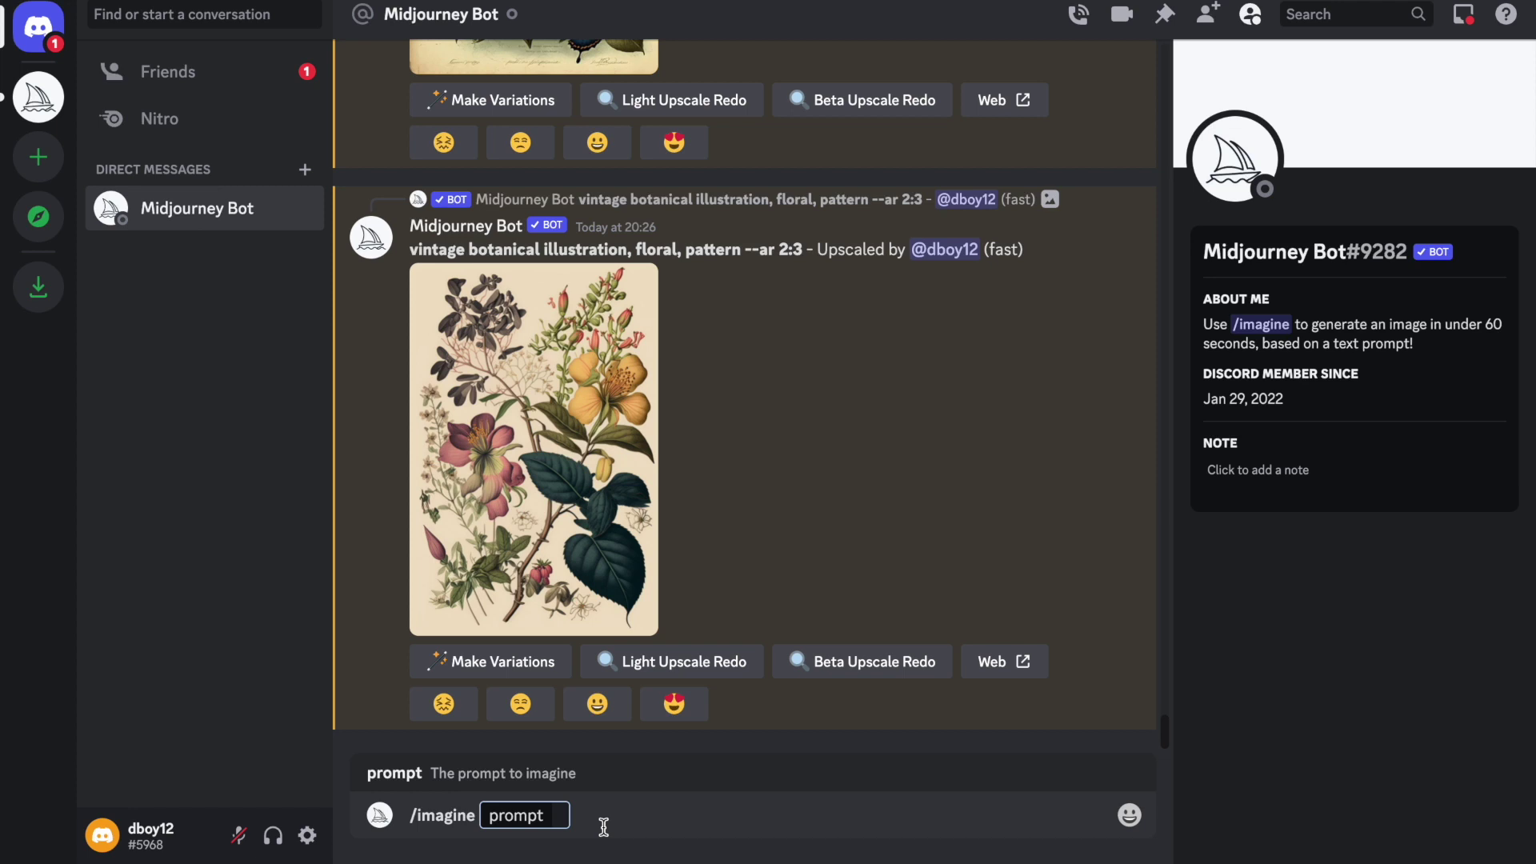
{"action": "type", "text": "vintage botanicaln"}
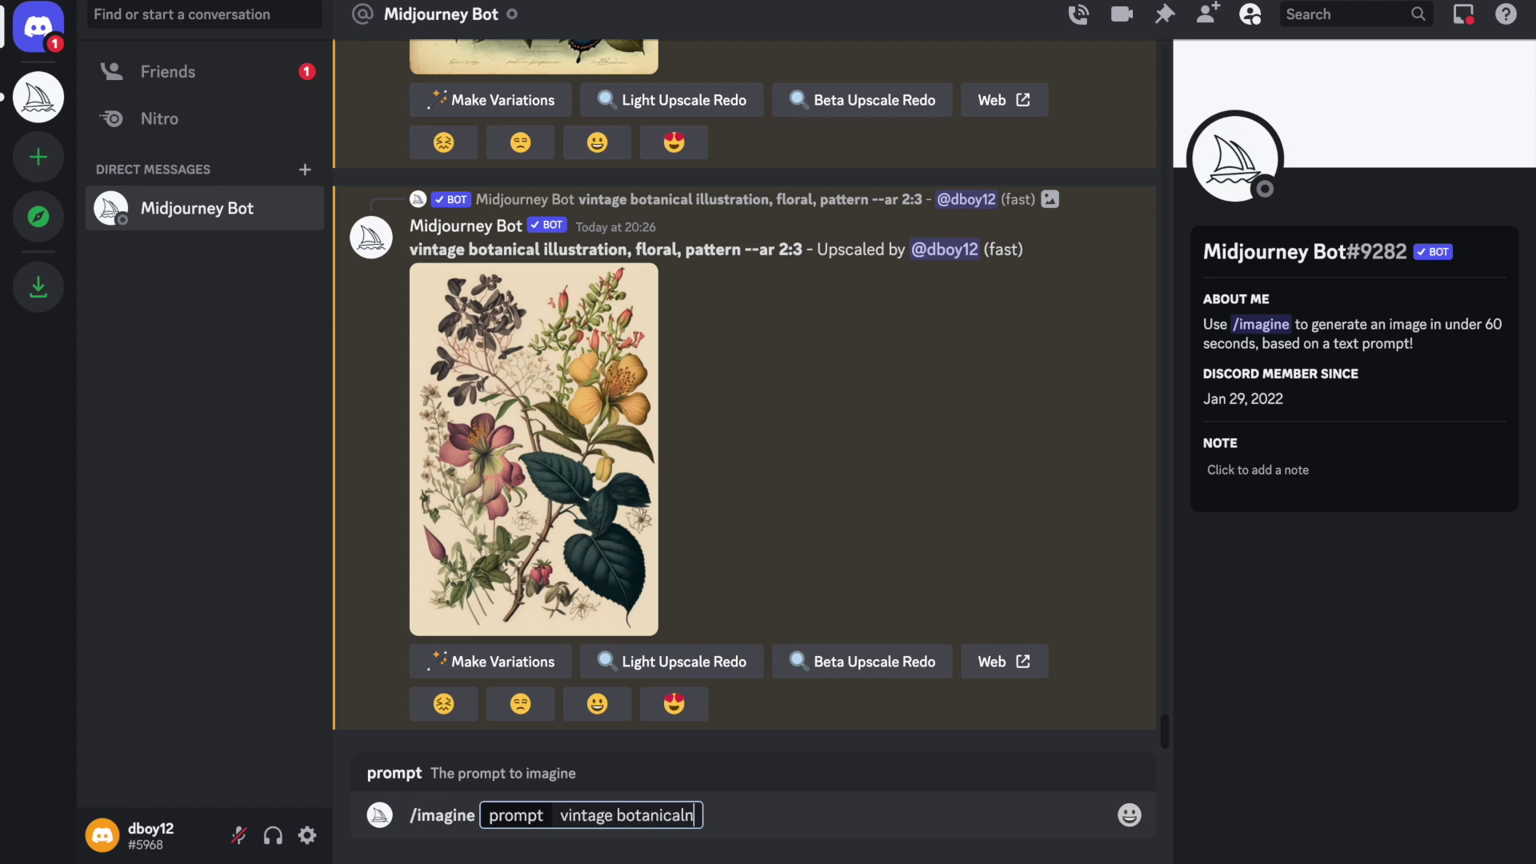
{"action": "key", "text": "BackSpace"}
{"action": "type", "text": "illustration, butterflies, patte"}
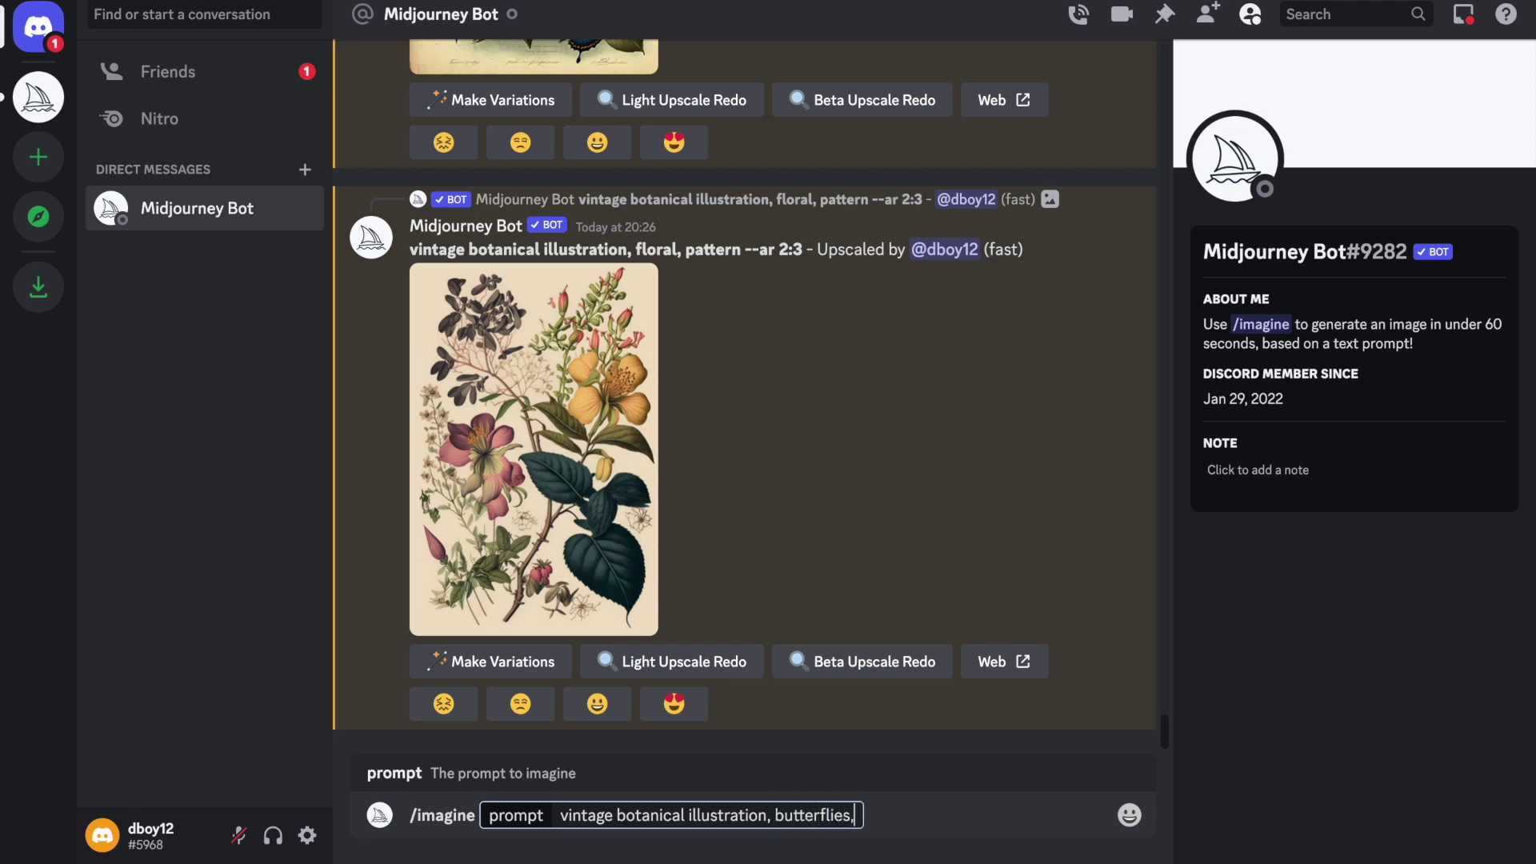
{"action": "left_click", "coordinate": [776, 814]}
{"action": "type", "text": "pink"}
{"action": "left_click", "coordinate": [933, 814]}
{"action": "type", "text": "rn, --ar 2:3"}
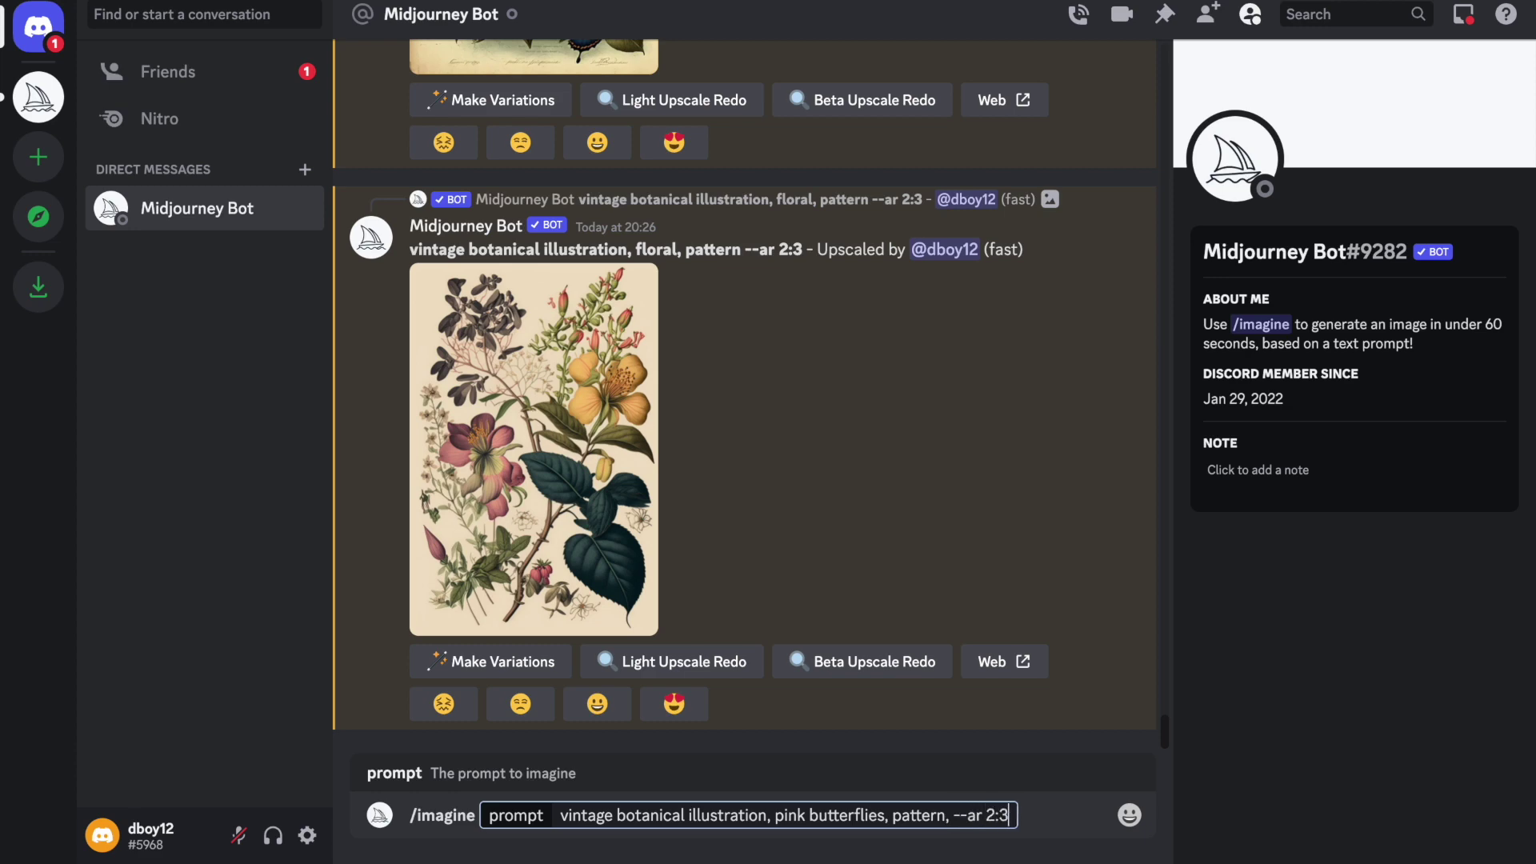
{"action": "key", "text": "Return"}
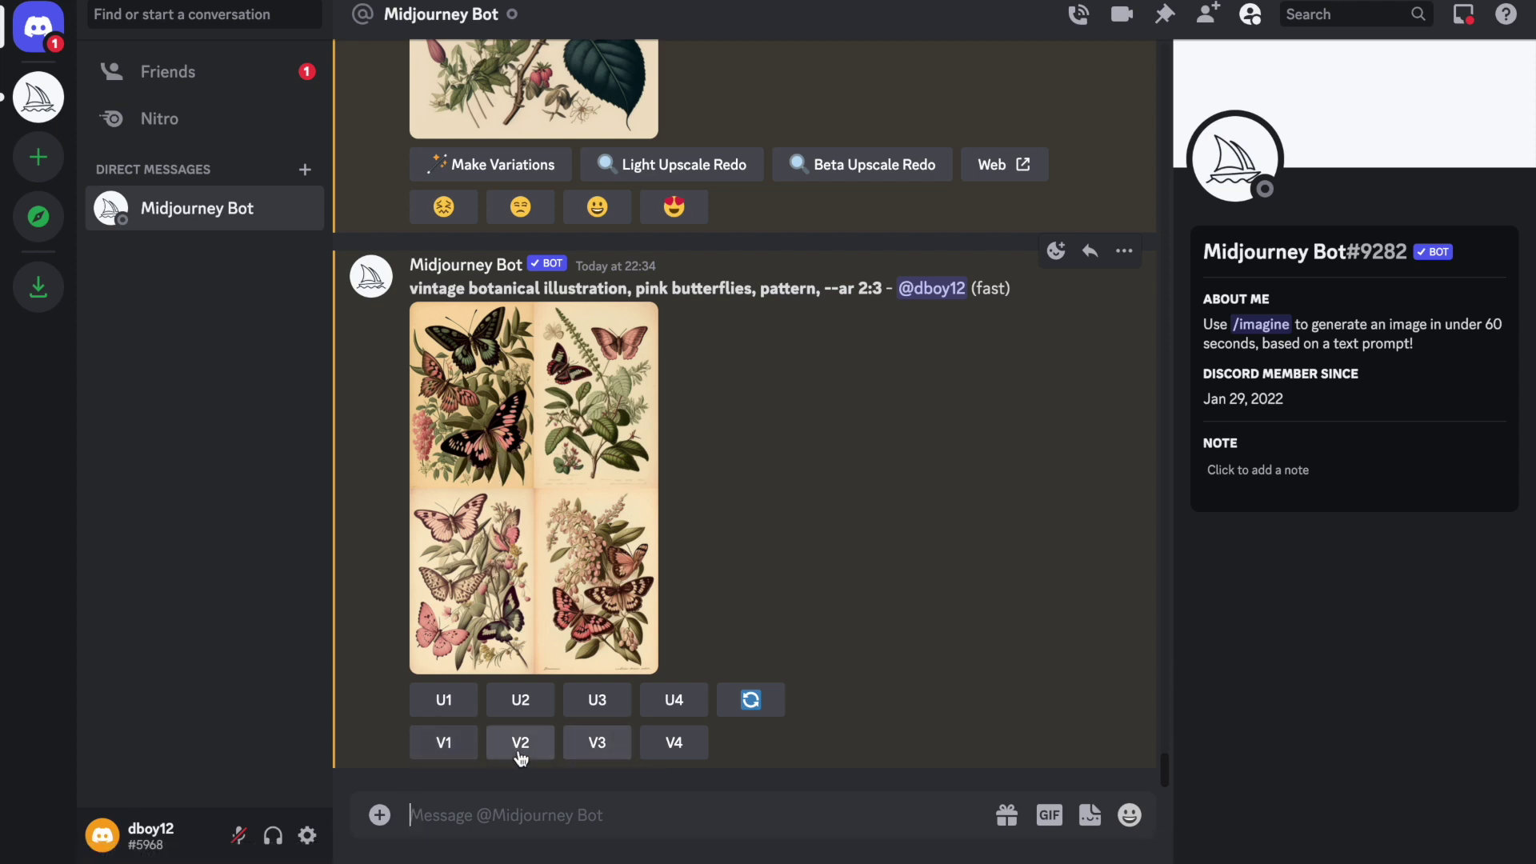
Upscale the first image of the pink butterflies grid and open the upscaled version on the Midjourney website
{"action": "left_click", "coordinate": [452, 699]}
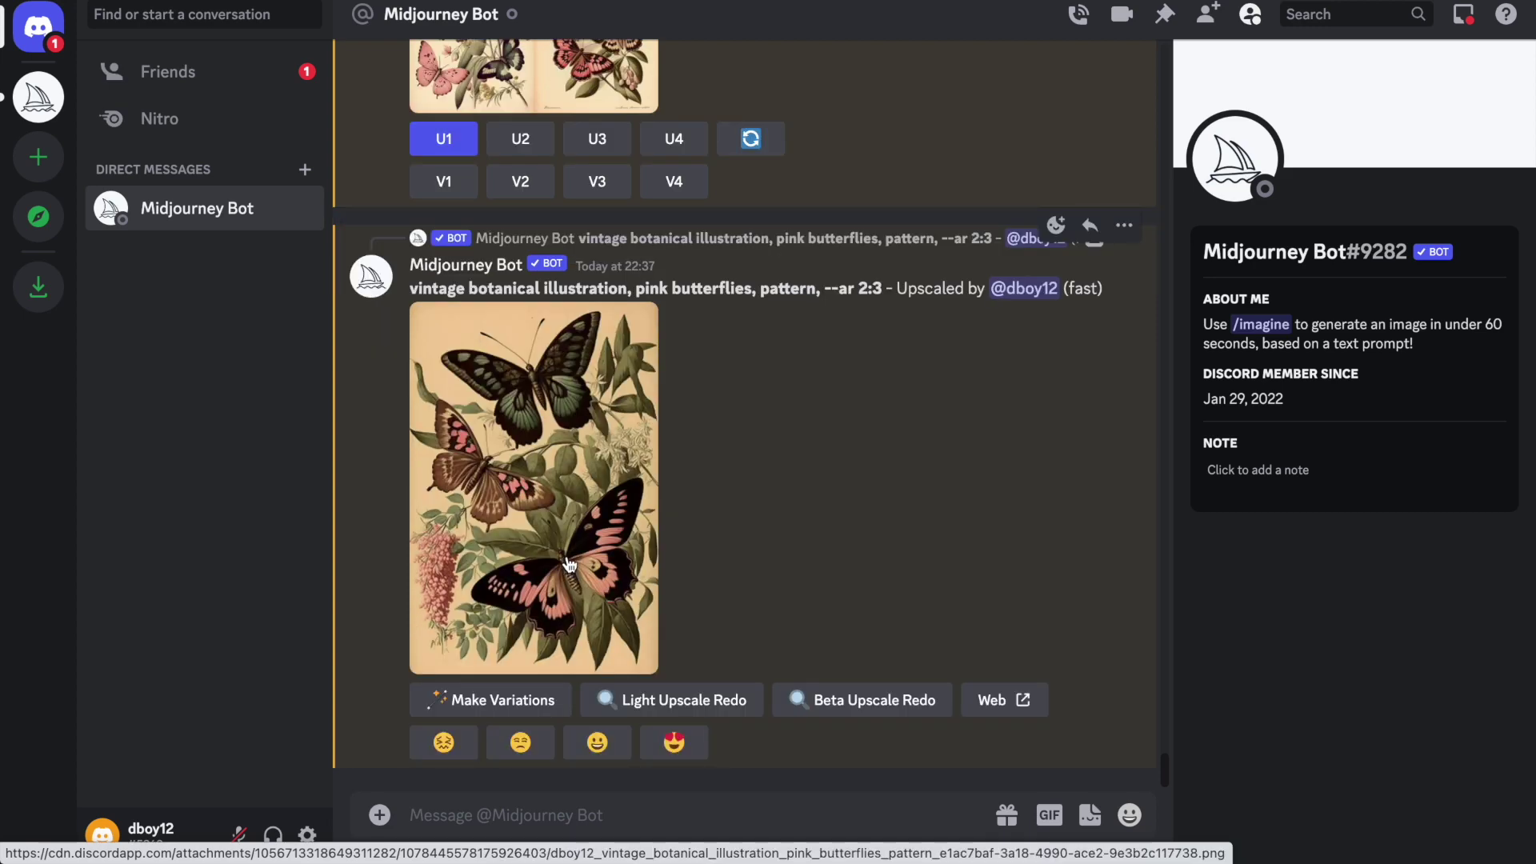
{"action": "left_click", "coordinate": [996, 698]}
{"action": "left_click", "coordinate": [860, 521]}
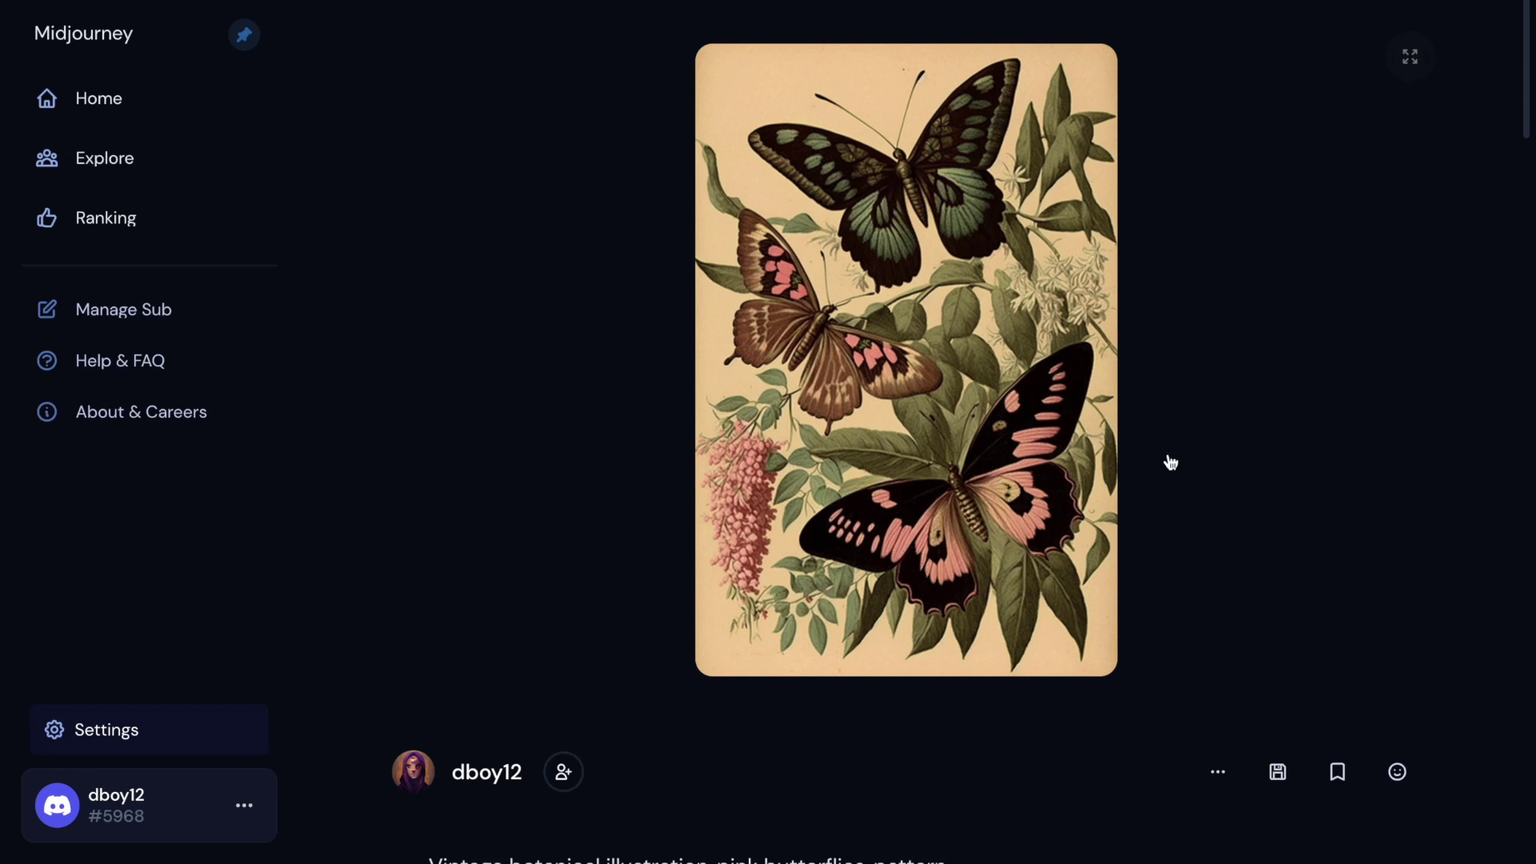
Save the upscaled pink butterflies illustration to the computer and dismiss the download bar
{"action": "scroll", "coordinate": [1168, 460], "scroll_direction": "down", "scroll_amount": 1}
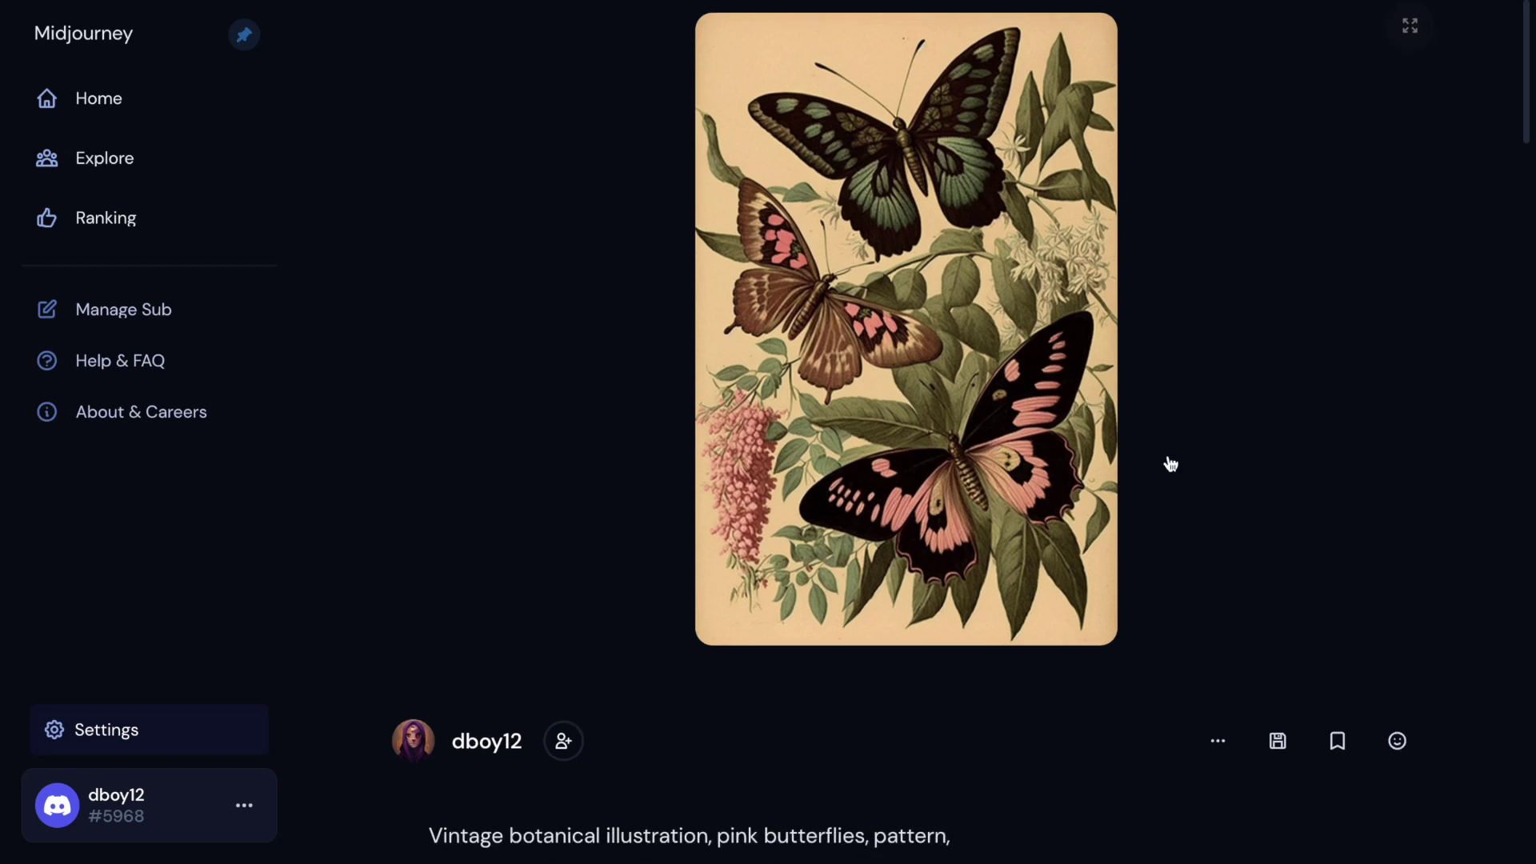
{"action": "left_click", "coordinate": [1278, 741]}
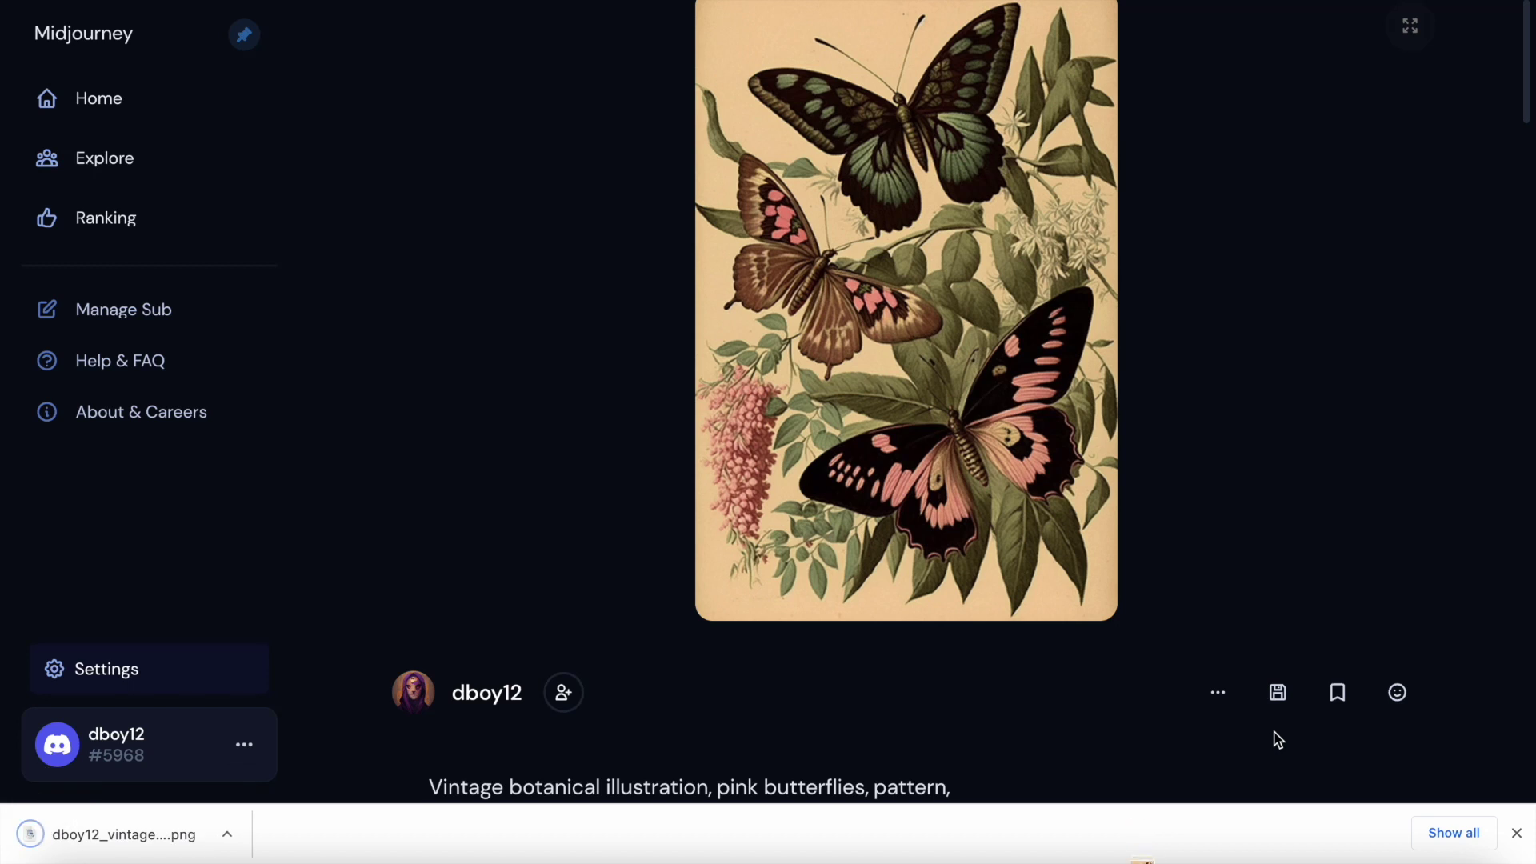
{"action": "left_click", "coordinate": [1505, 830]}
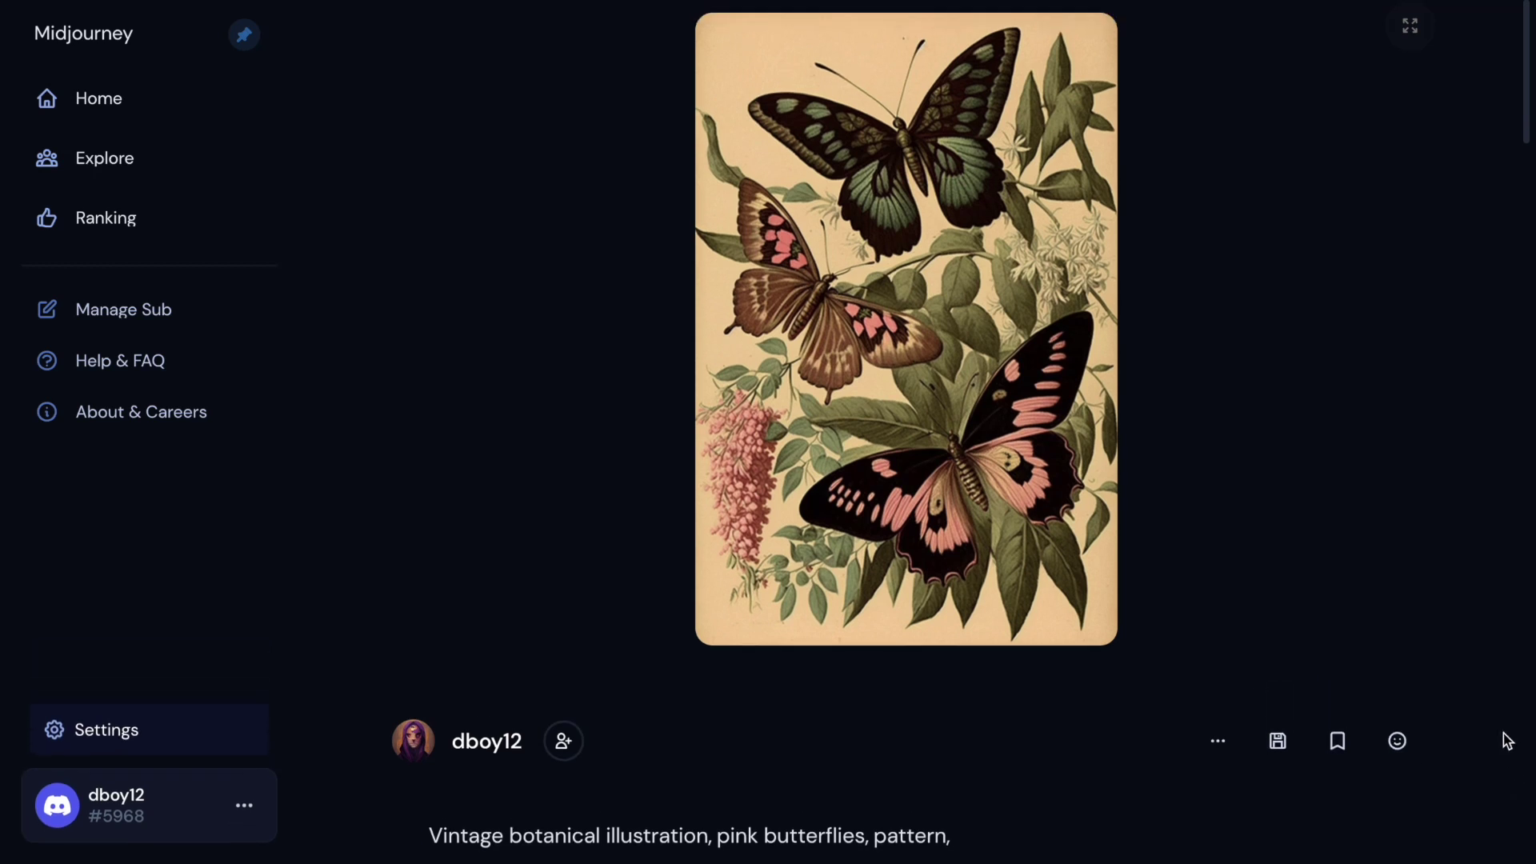
Examine the saved illustration's image info and read the prompts of the related butterfly artworks
{"action": "scroll", "coordinate": [1508, 741], "scroll_direction": "down", "scroll_amount": 7}
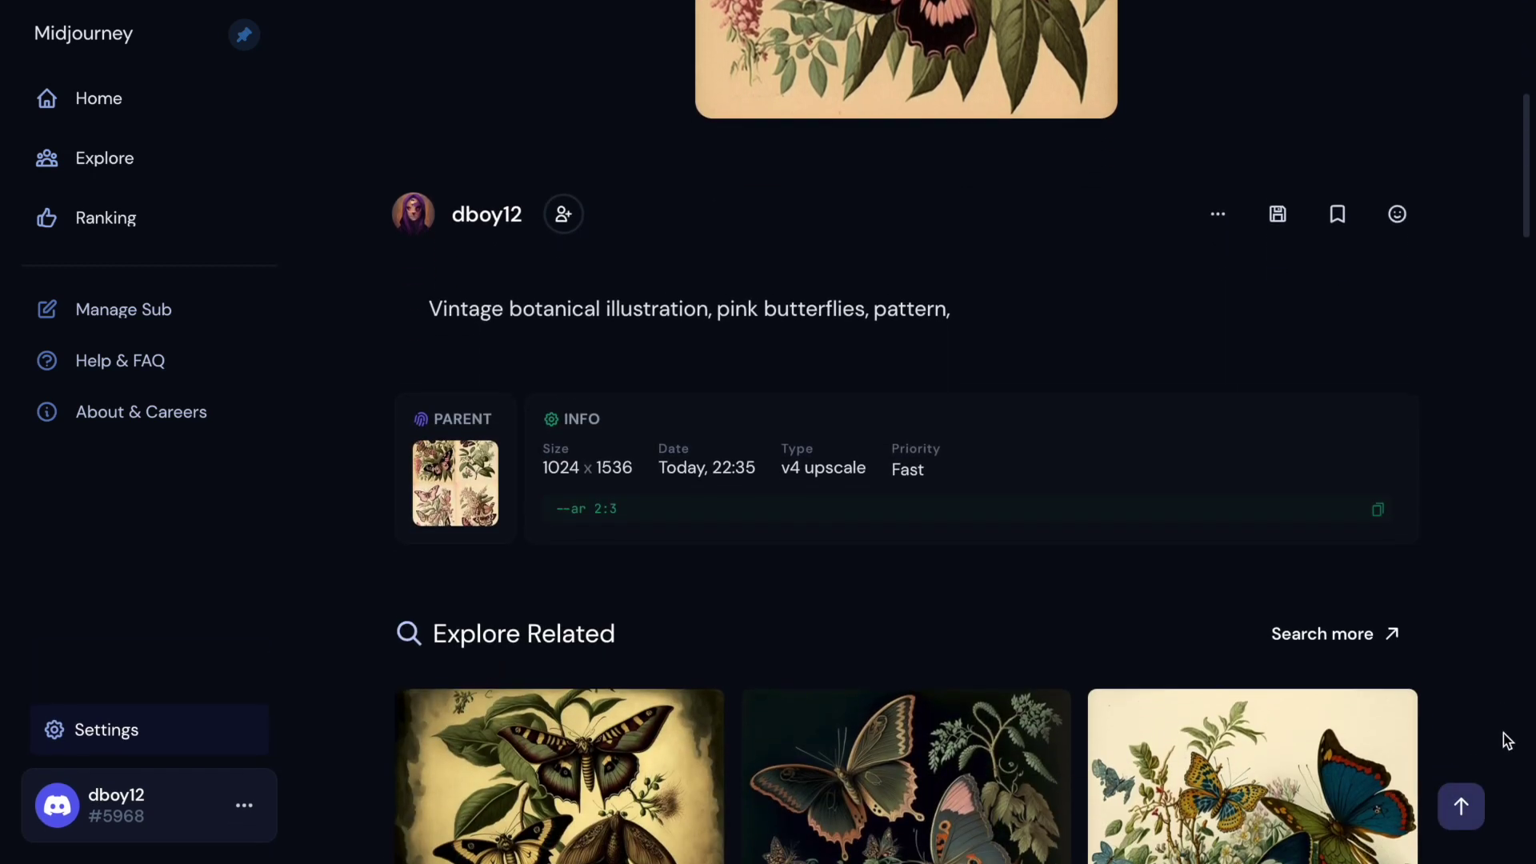
{"action": "scroll", "coordinate": [1508, 741], "scroll_direction": "down", "scroll_amount": 5}
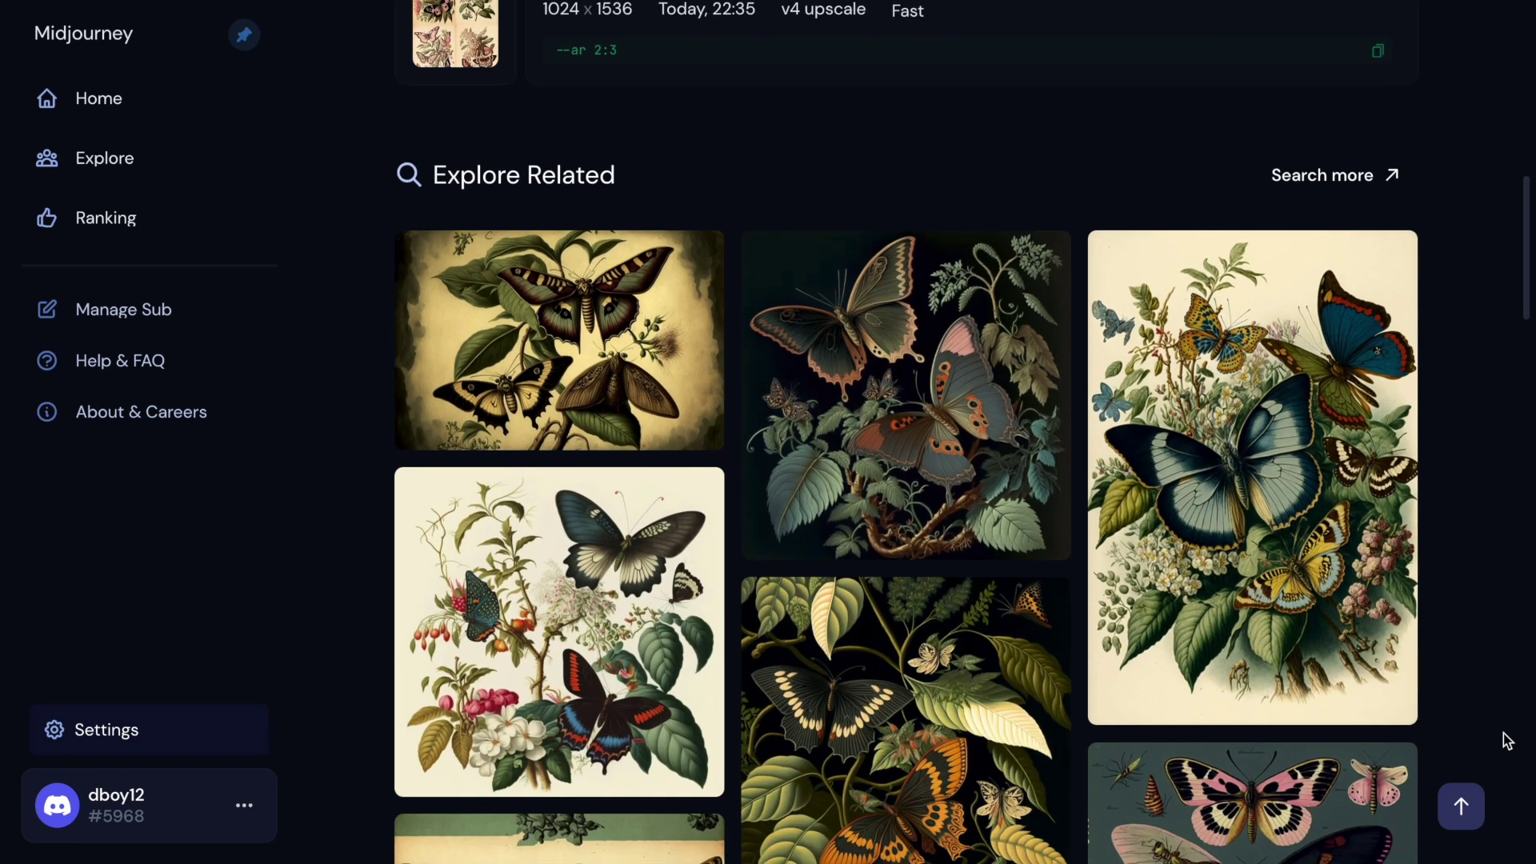
{"action": "scroll", "coordinate": [1507, 741], "scroll_direction": "down", "scroll_amount": 1}
{"action": "mouse_move", "coordinate": [1260, 583]}
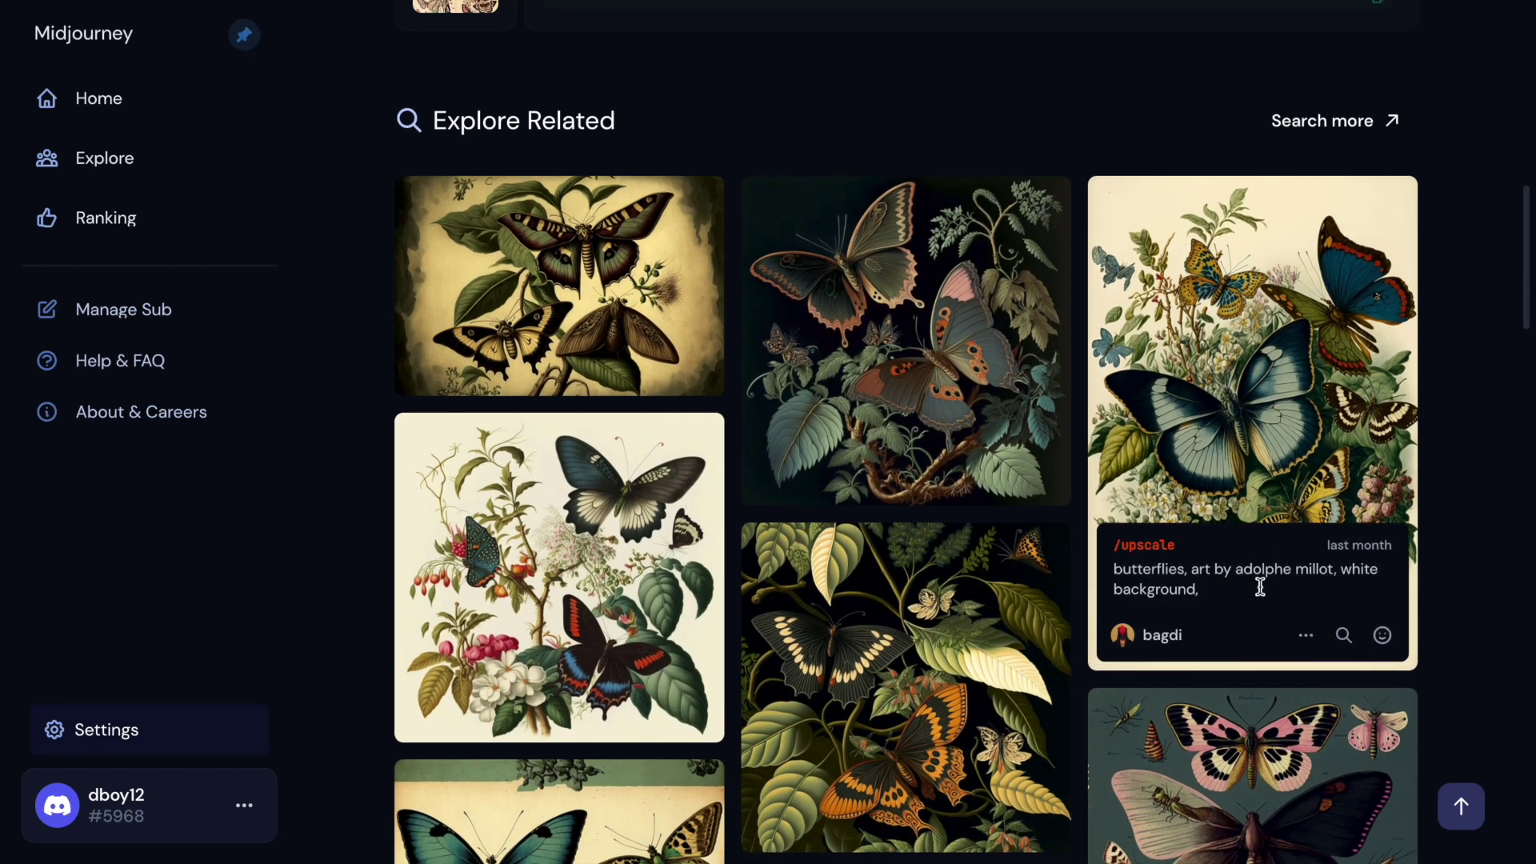
{"action": "mouse_move", "coordinate": [973, 594]}
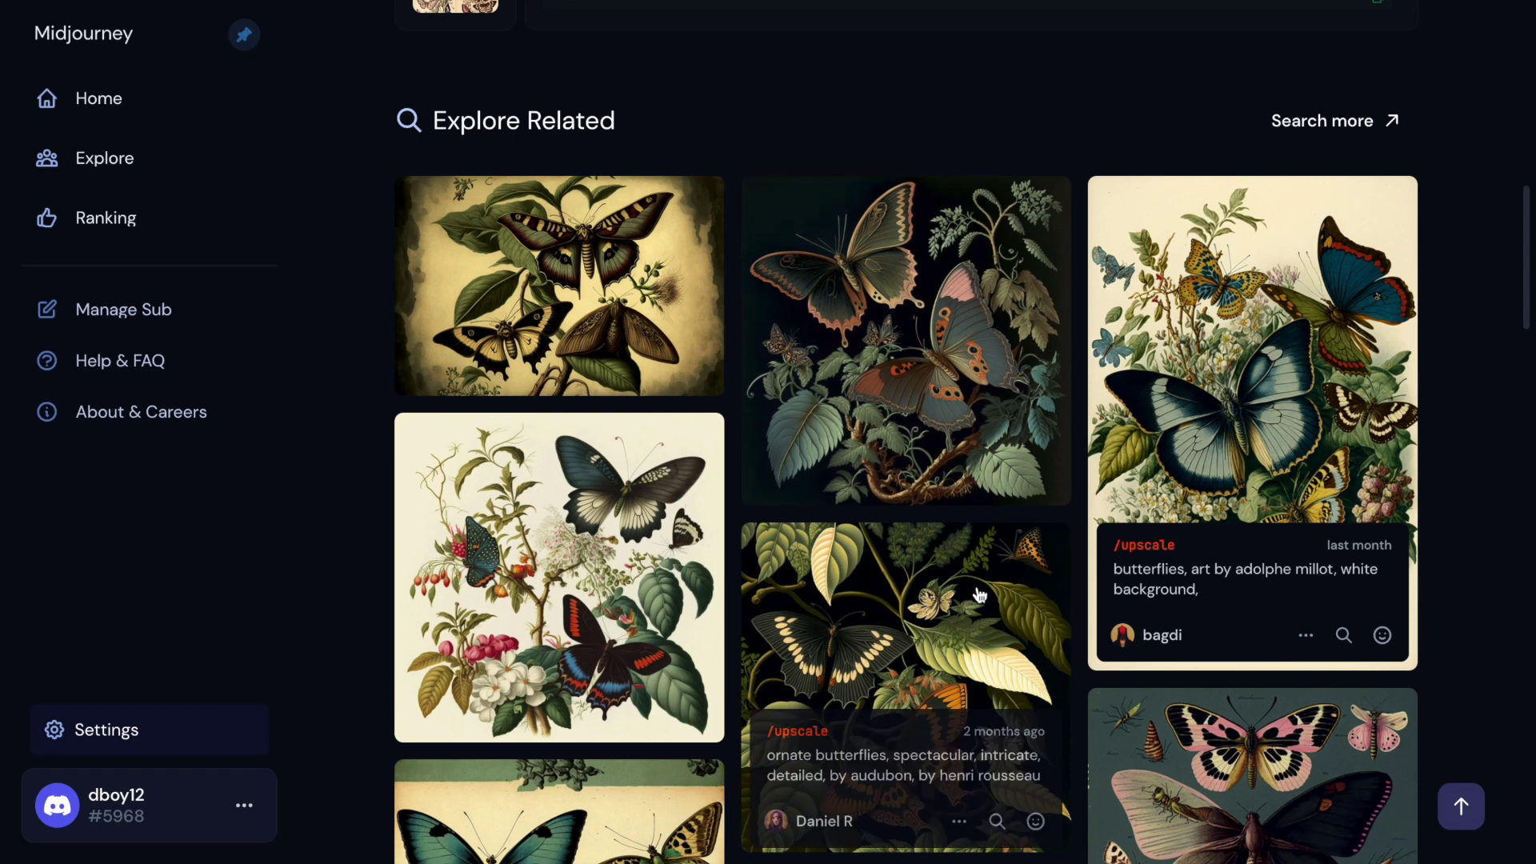
{"action": "scroll", "coordinate": [963, 589], "scroll_direction": "down", "scroll_amount": 1}
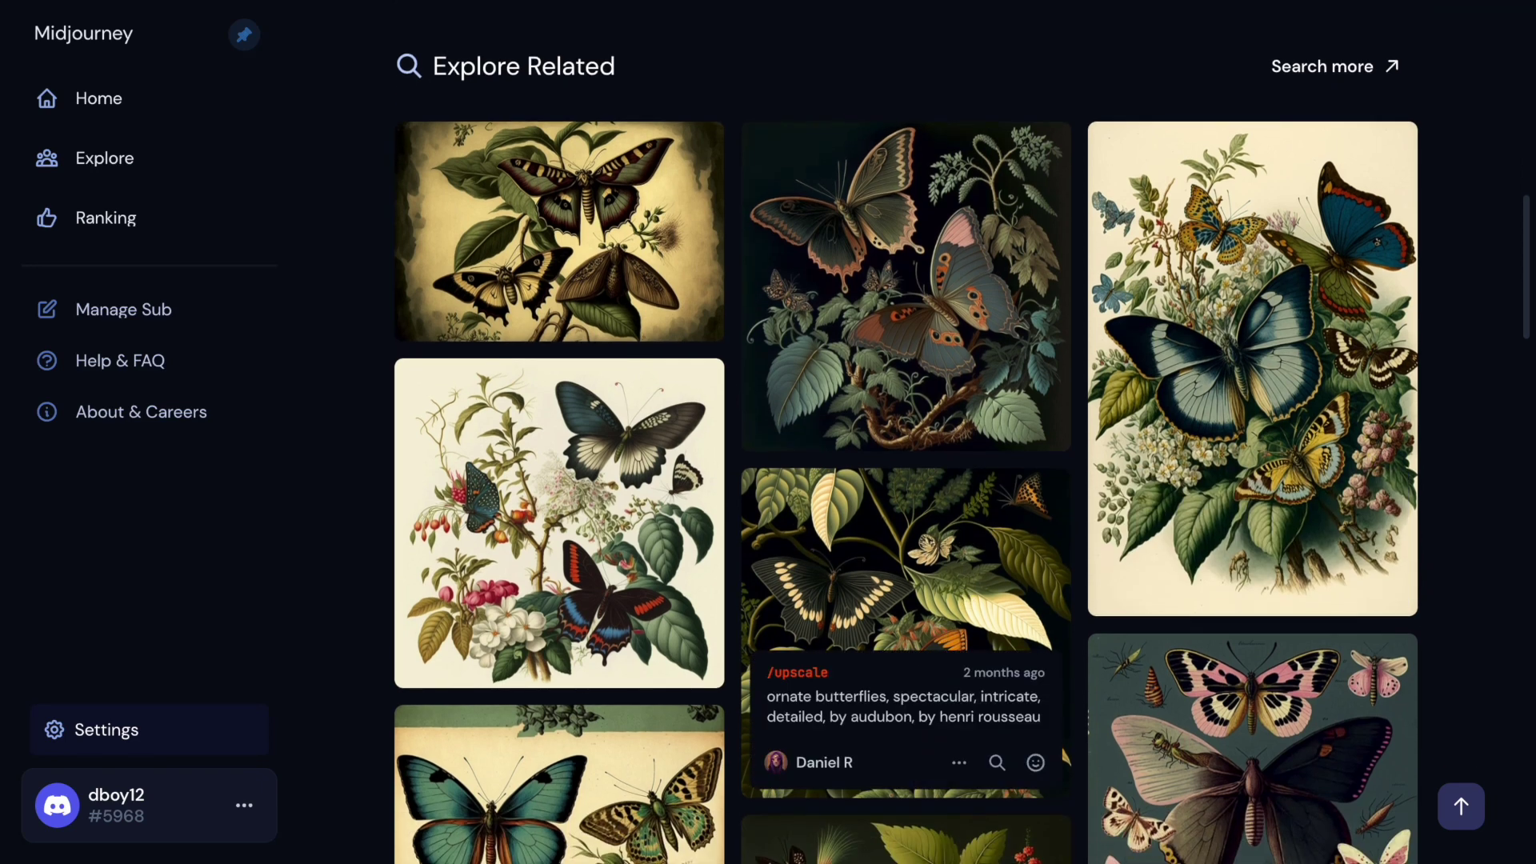
Start enlarging the pink butterflies image in bigjpg as Artwork with 4x upscaling and no noise reduction
{"action": "mouse_move", "coordinate": [642, 610]}
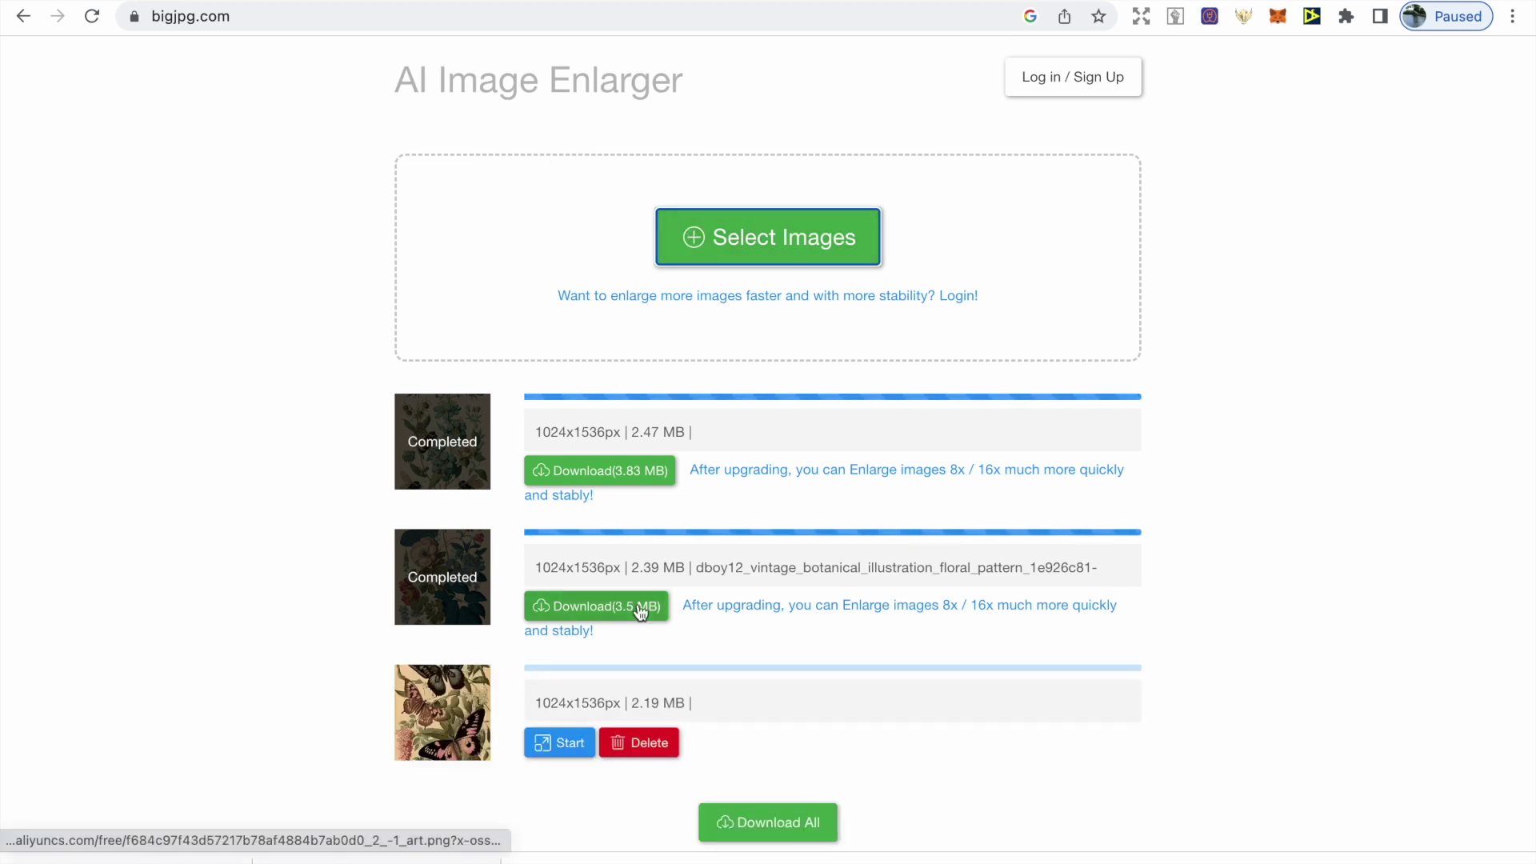
{"action": "left_click", "coordinate": [569, 743]}
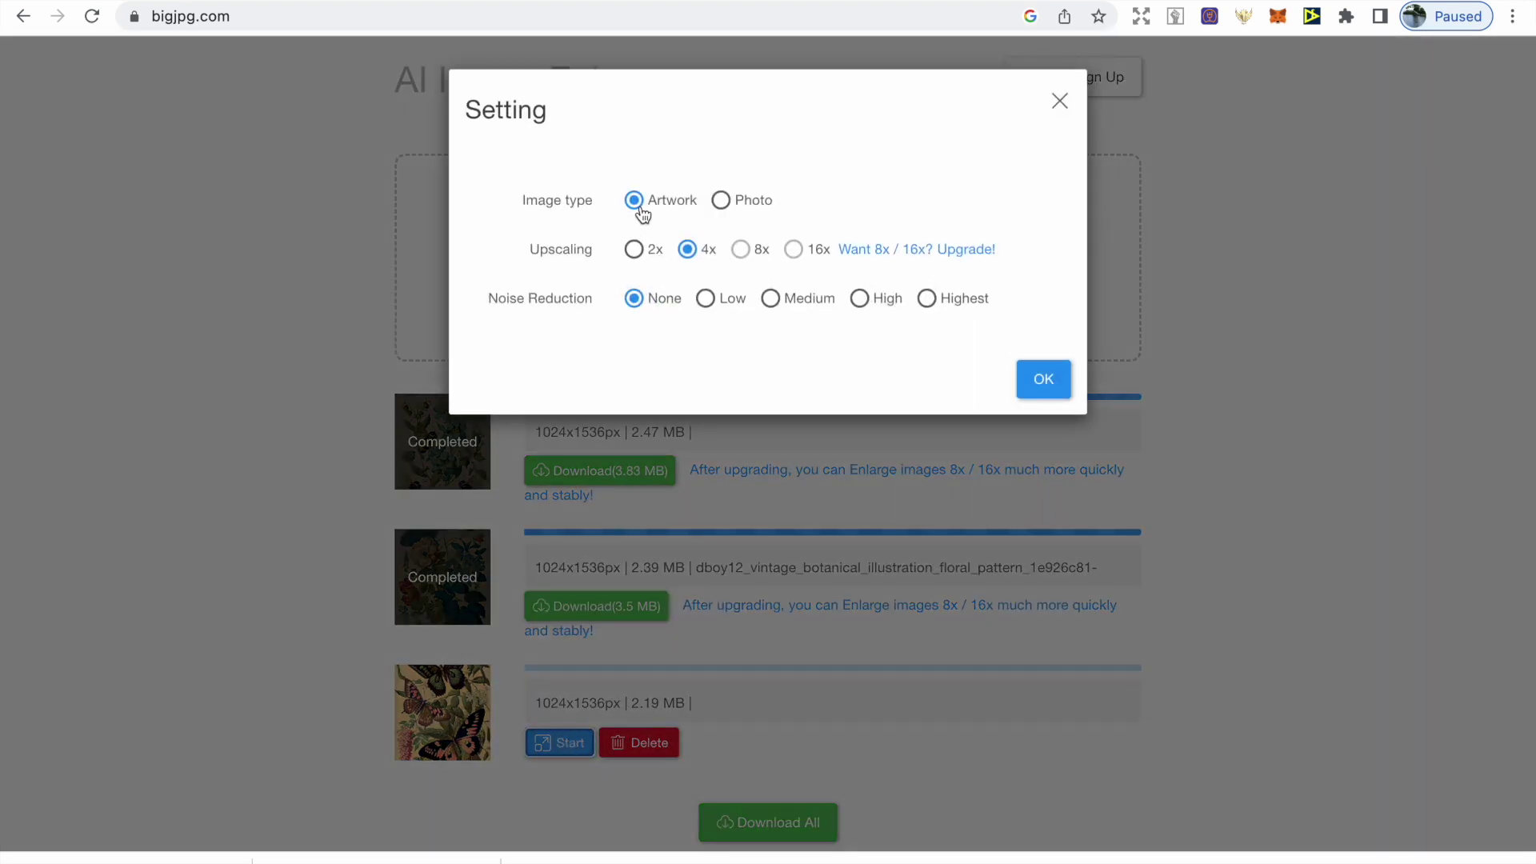
{"action": "left_click", "coordinate": [687, 251]}
{"action": "left_click", "coordinate": [1022, 380]}
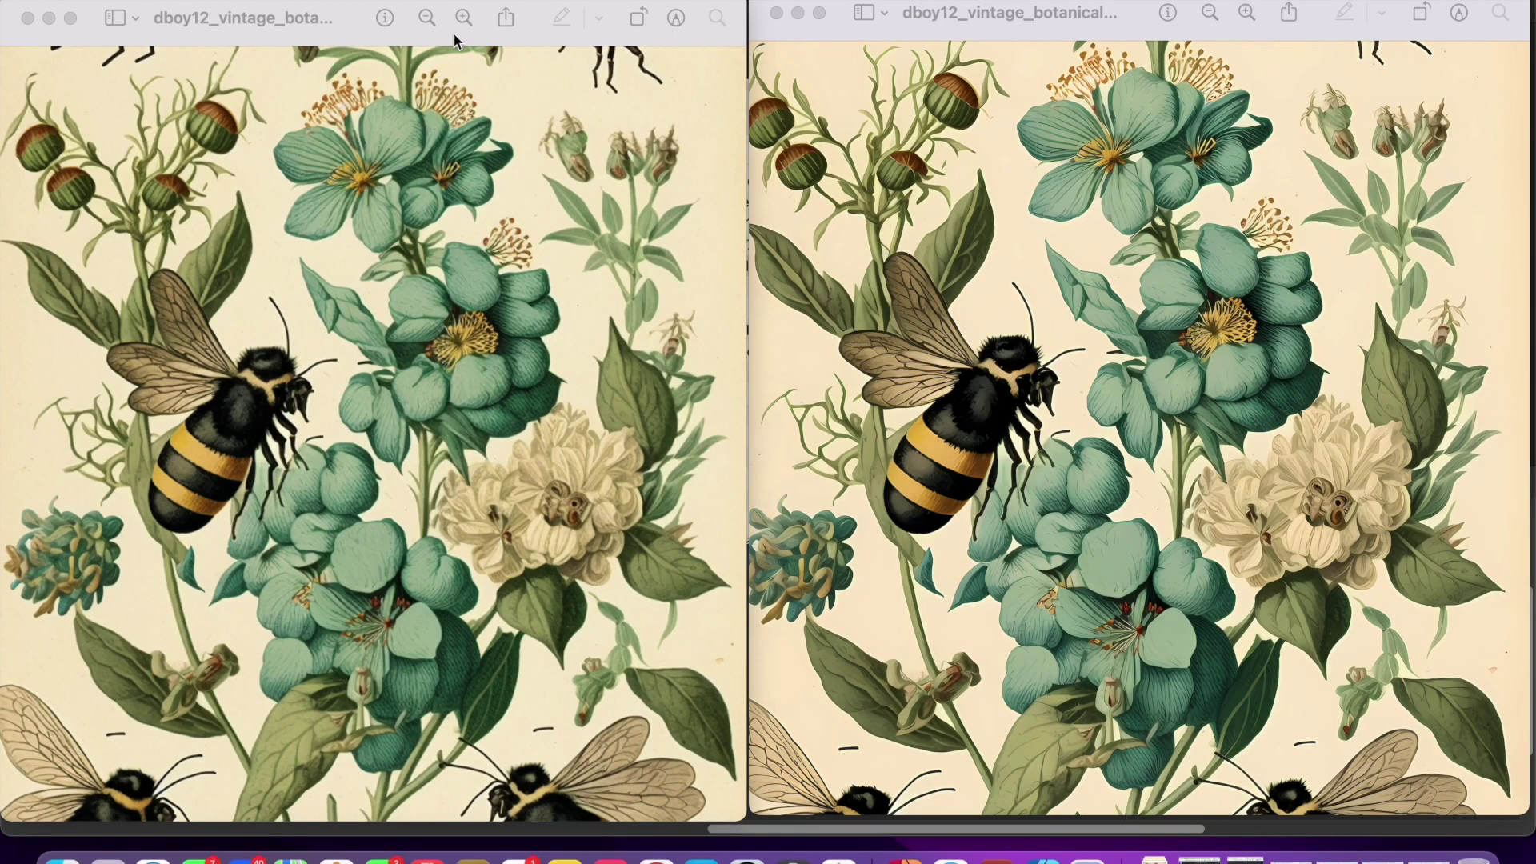
Inspect the original bee illustration in Preview, first as a whole and in close-up on the teal buds beside the central bee
{"action": "left_click", "coordinate": [427, 18]}
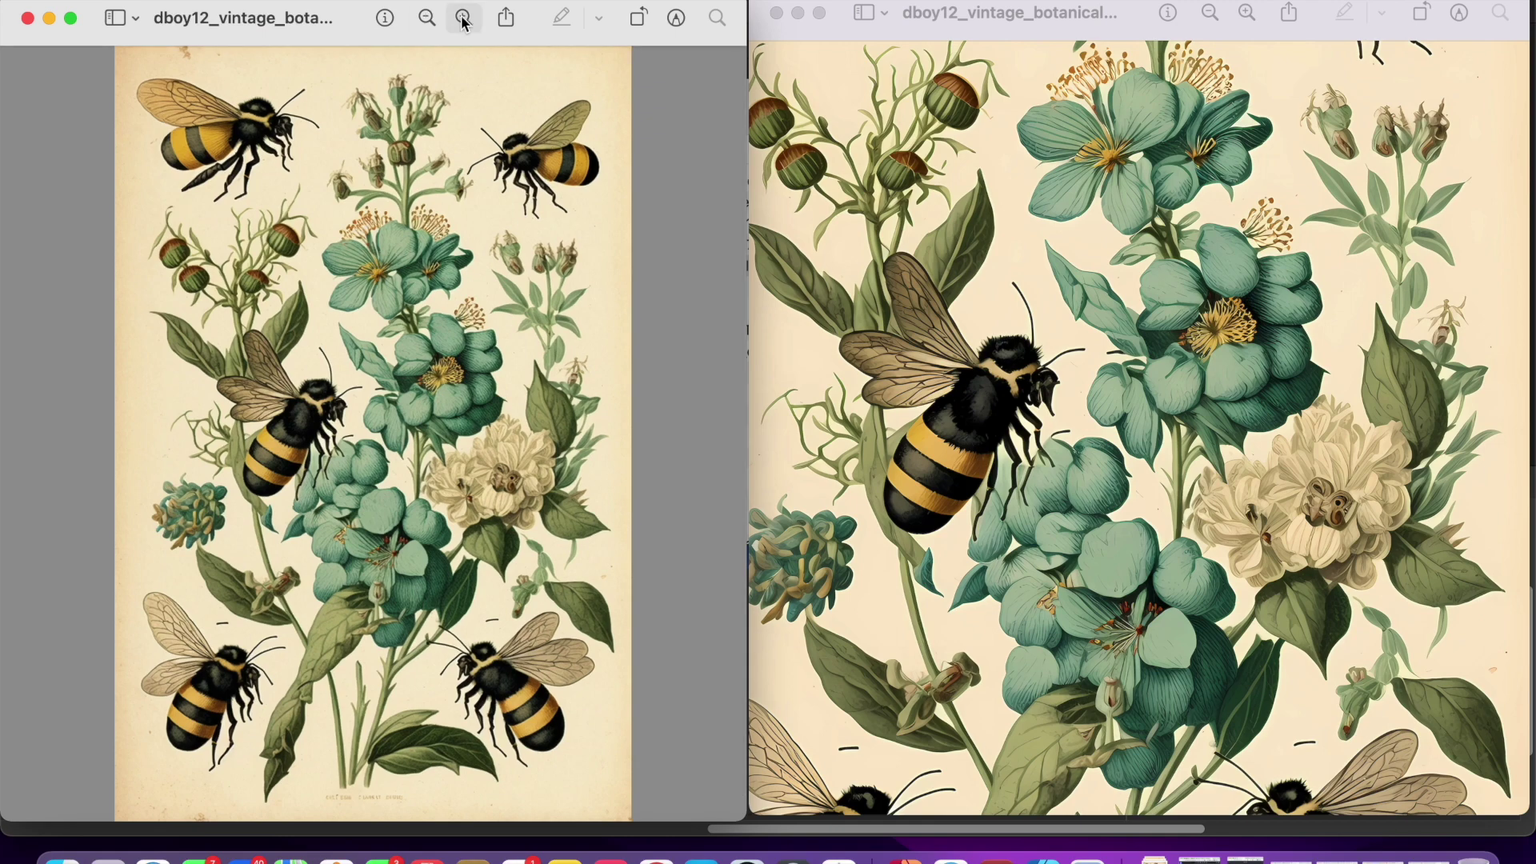
{"action": "left_click", "coordinate": [464, 17]}
{"action": "left_click", "coordinate": [464, 18]}
{"action": "left_click", "coordinate": [464, 18]}
{"action": "left_click", "coordinate": [464, 17]}
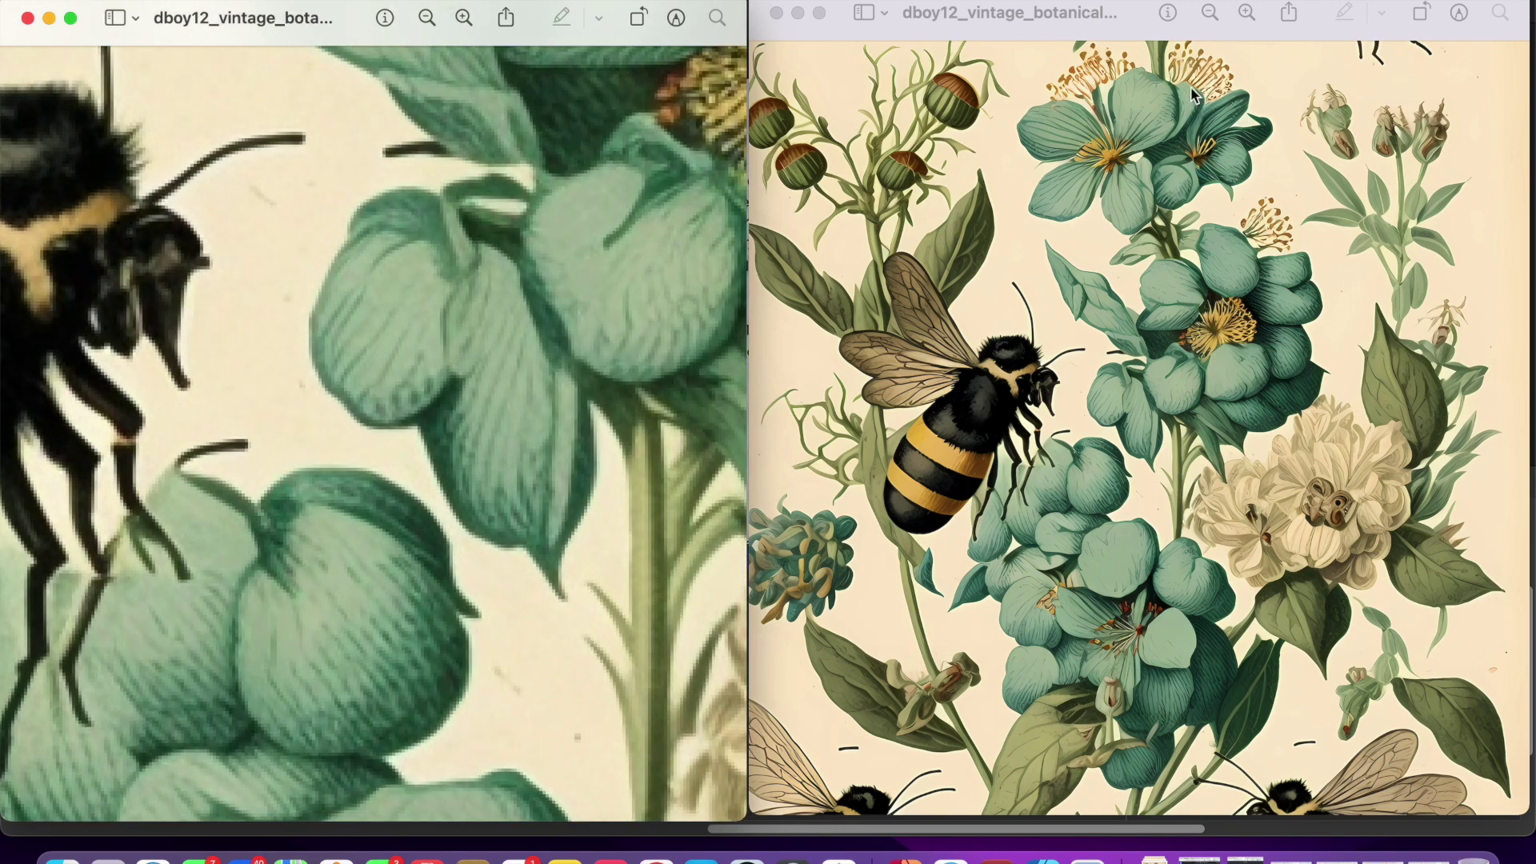
Magnify the enlarged bee illustration to the same teal buds and compare its line detail with the original
{"action": "left_click", "coordinate": [1209, 14]}
{"action": "left_click", "coordinate": [1209, 14]}
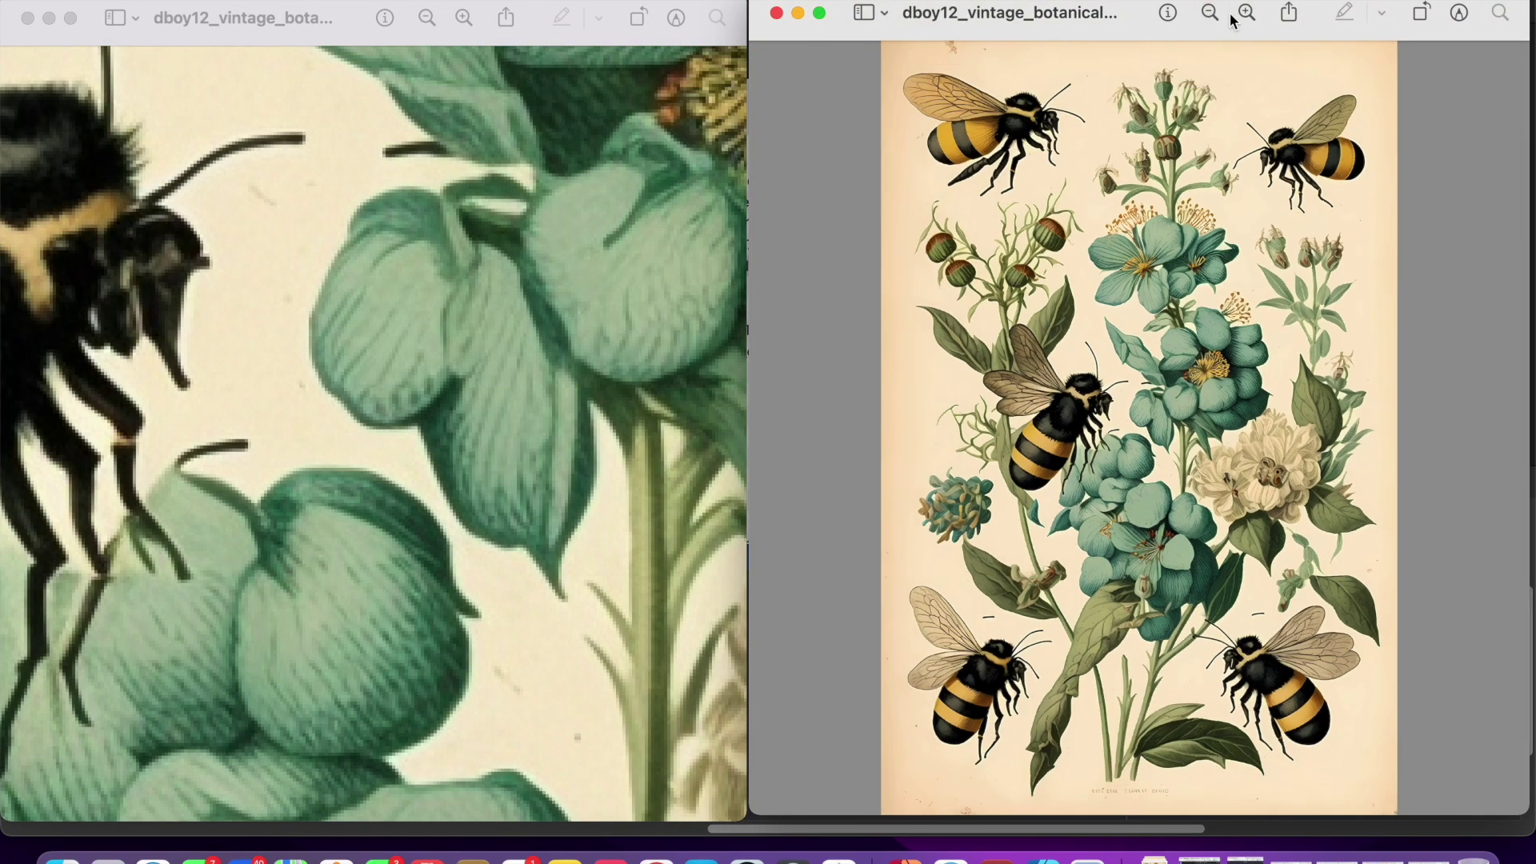
{"action": "left_click", "coordinate": [1245, 15]}
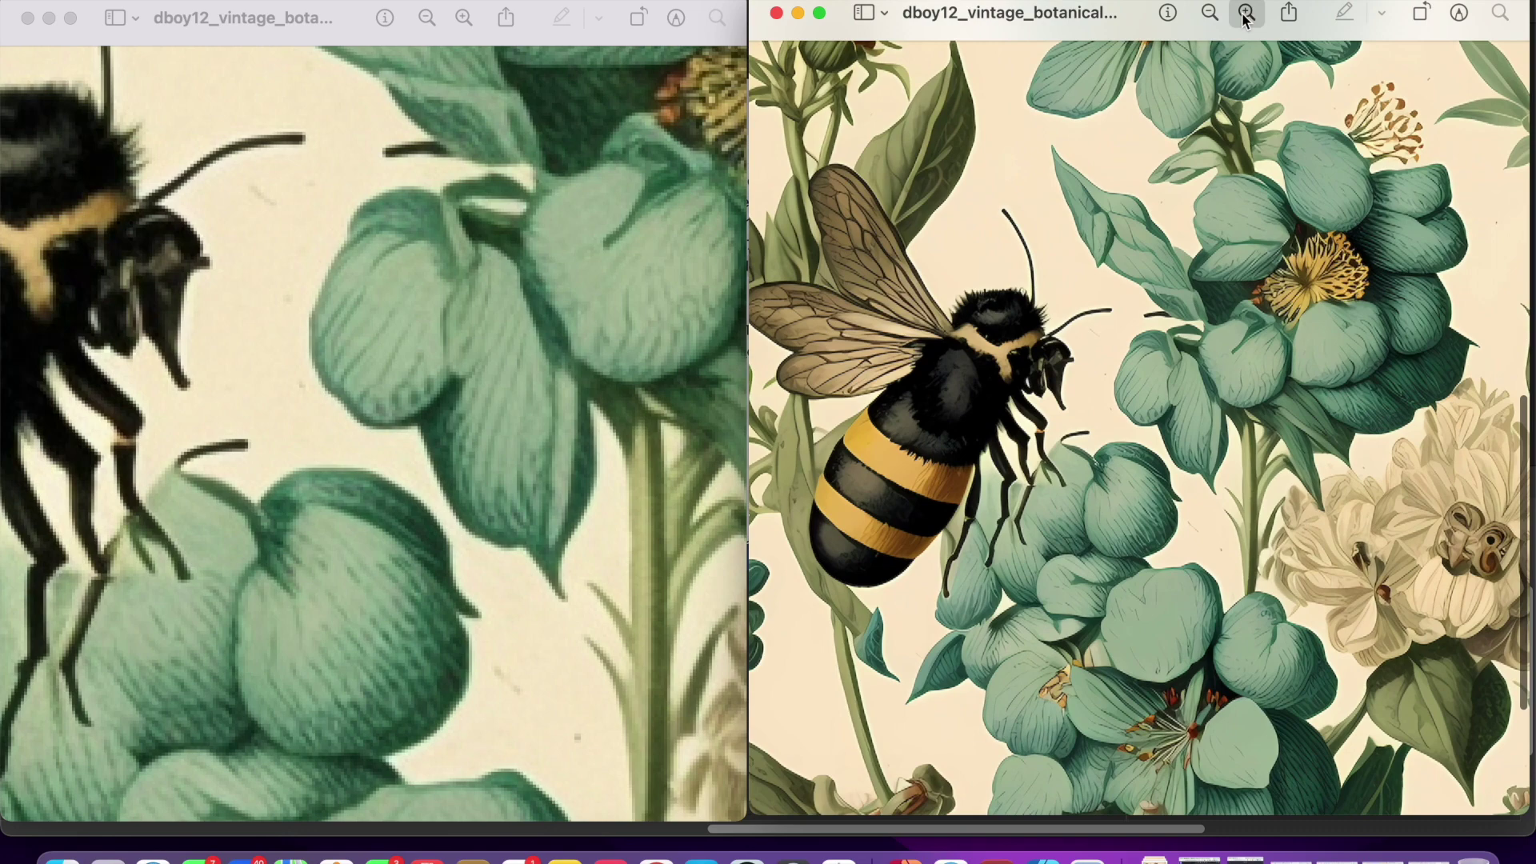
{"action": "left_click", "coordinate": [1245, 15]}
{"action": "left_click", "coordinate": [1246, 15]}
{"action": "left_click", "coordinate": [1210, 14]}
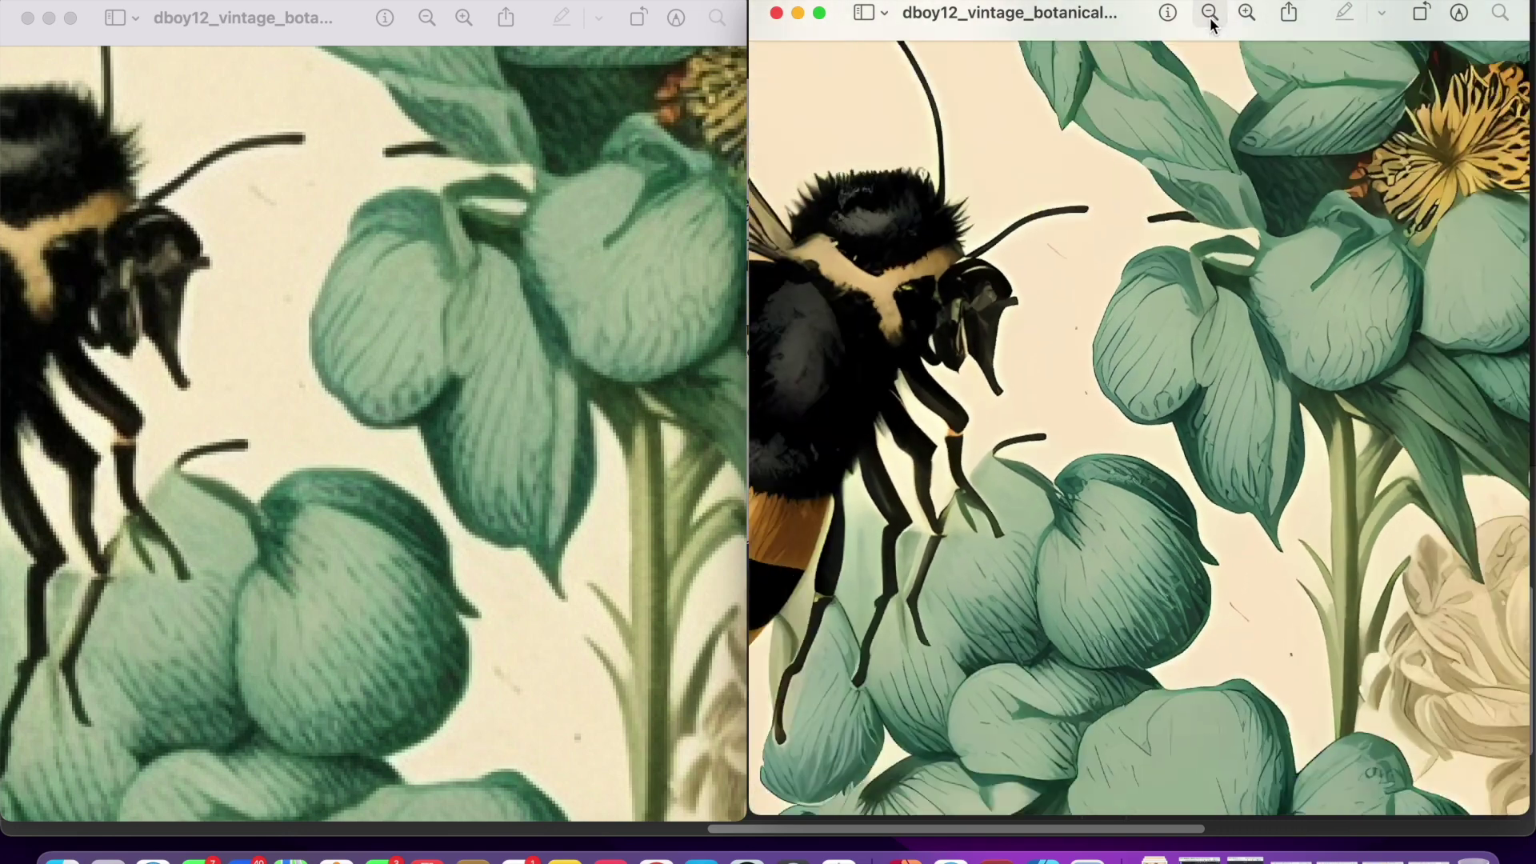
{"action": "left_click", "coordinate": [1245, 14]}
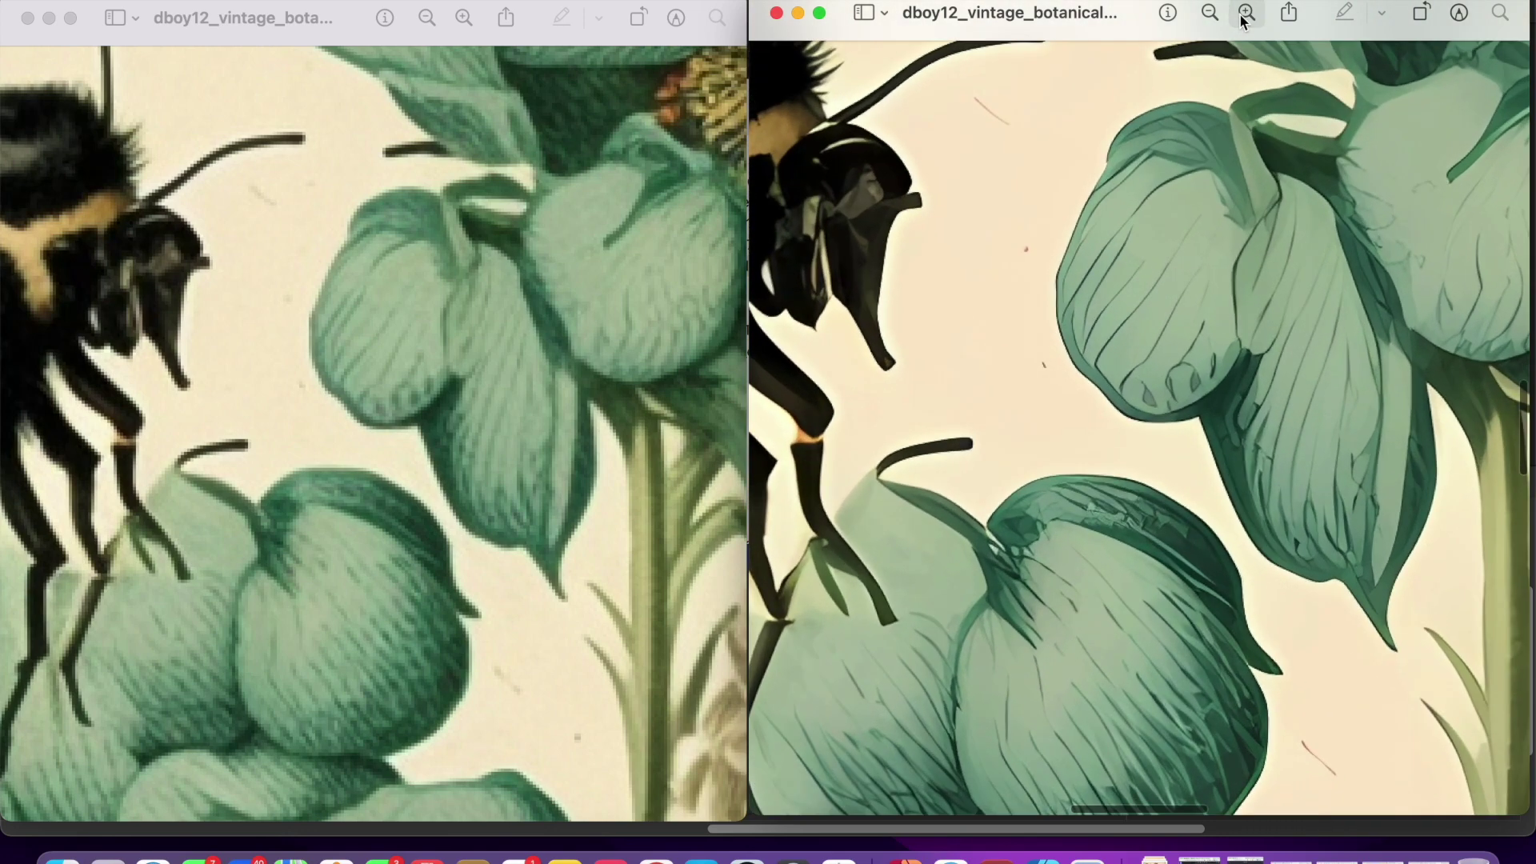
{"action": "left_click", "coordinate": [1210, 13]}
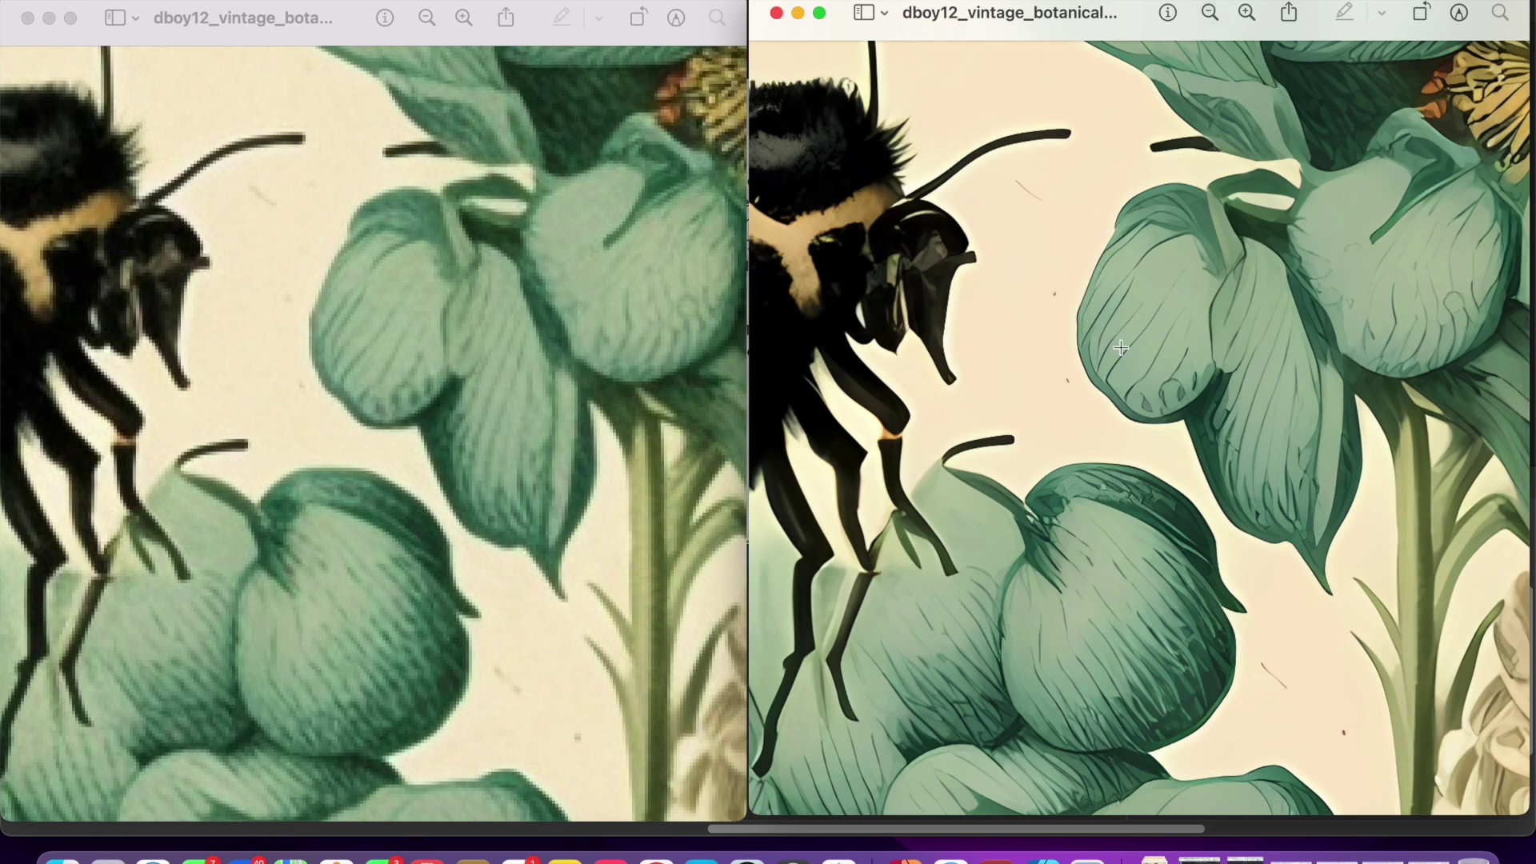
Zoom both bee illustrations back out to compare them at a wider view
{"action": "left_click", "coordinate": [1210, 15]}
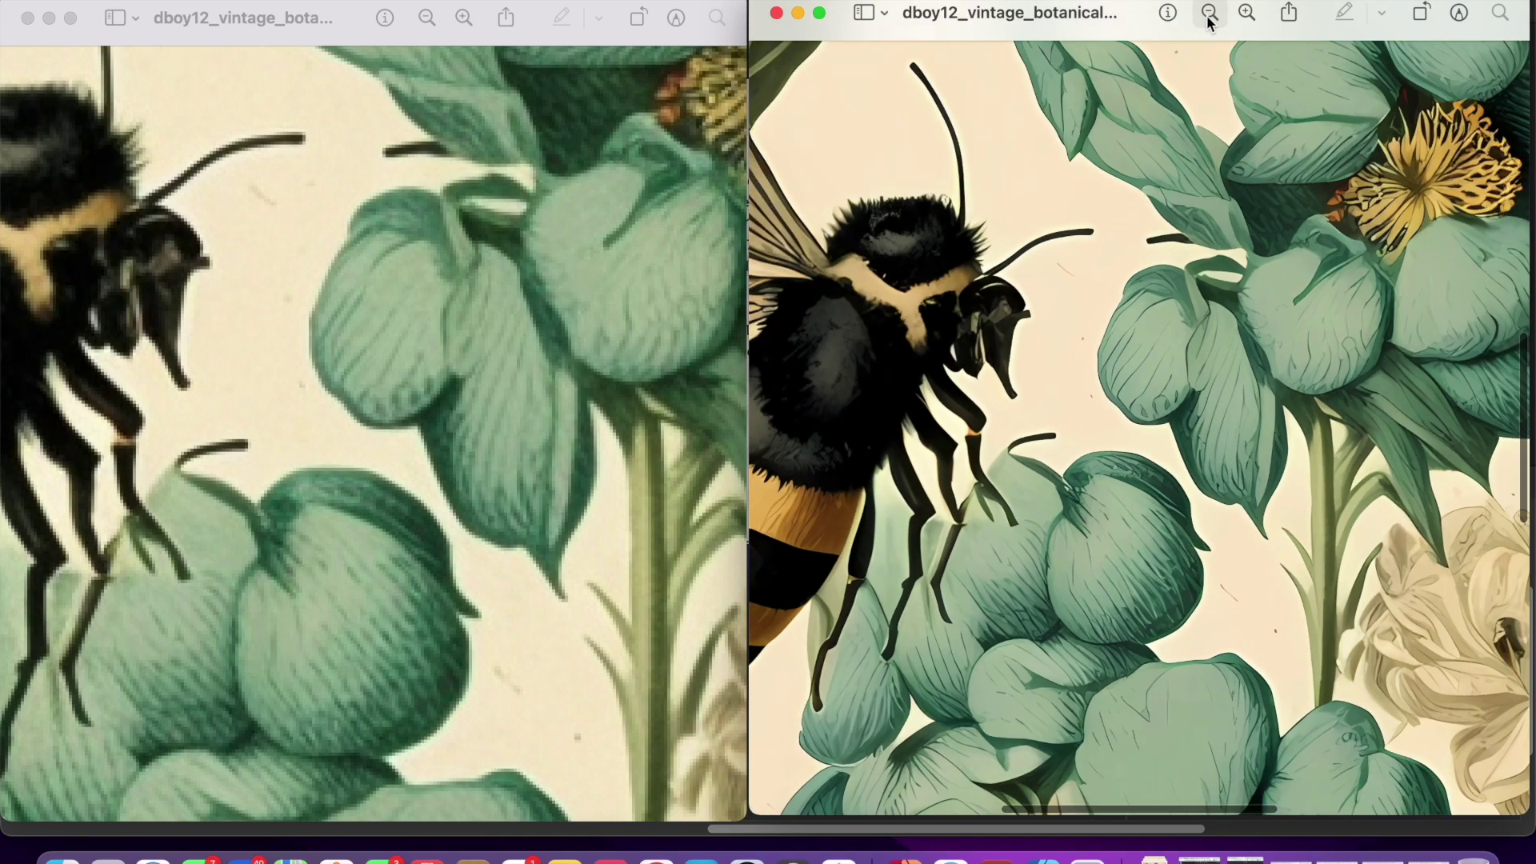
{"action": "left_click", "coordinate": [1210, 14]}
{"action": "left_click", "coordinate": [1210, 14]}
{"action": "left_click", "coordinate": [1210, 15]}
{"action": "left_click", "coordinate": [1209, 14]}
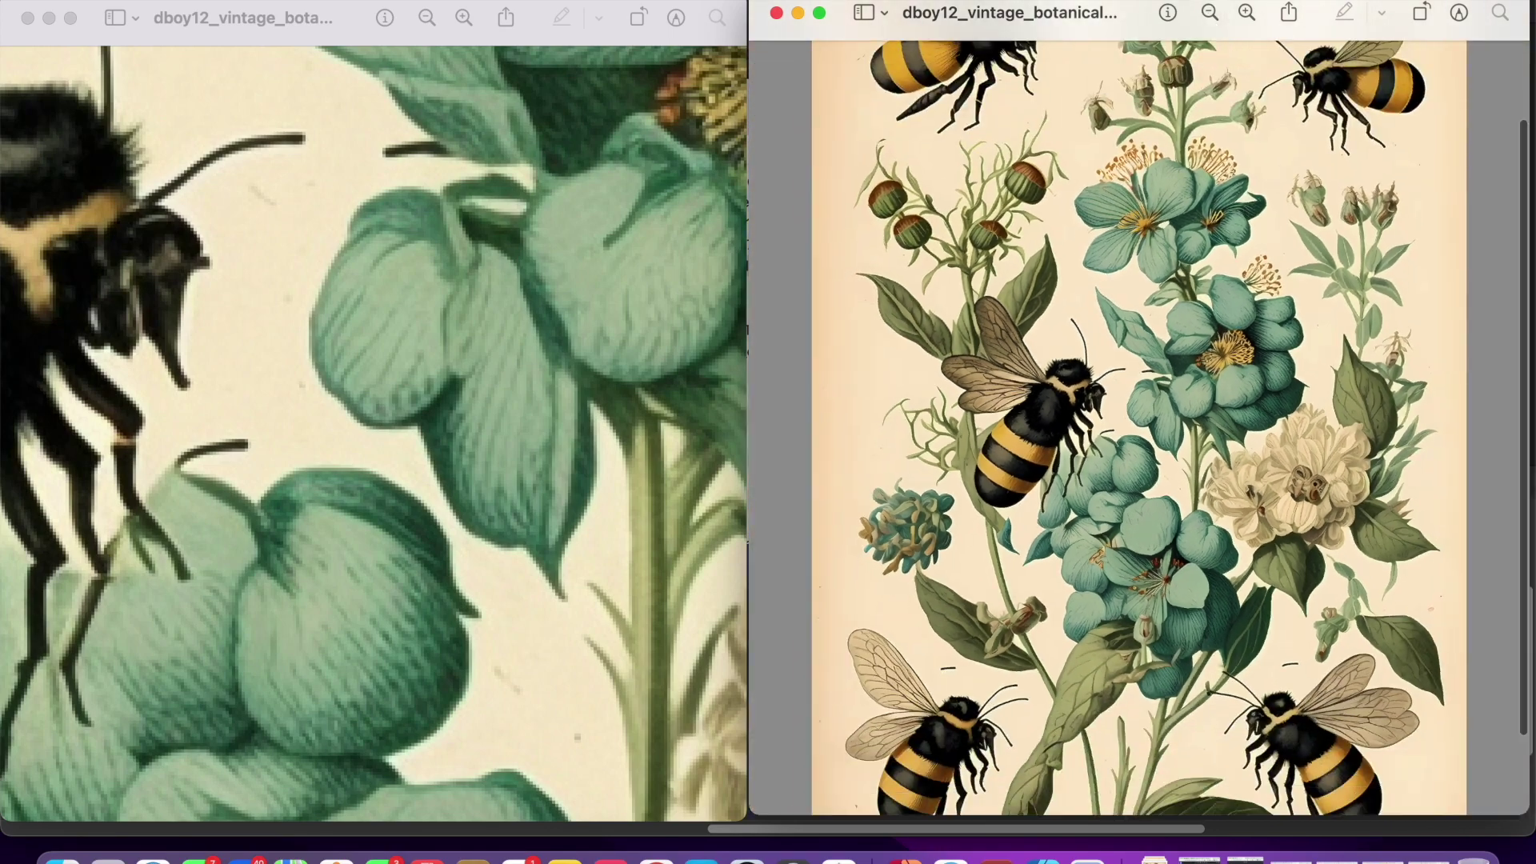
{"action": "left_click", "coordinate": [426, 17]}
{"action": "left_click", "coordinate": [427, 17]}
{"action": "left_click", "coordinate": [427, 17]}
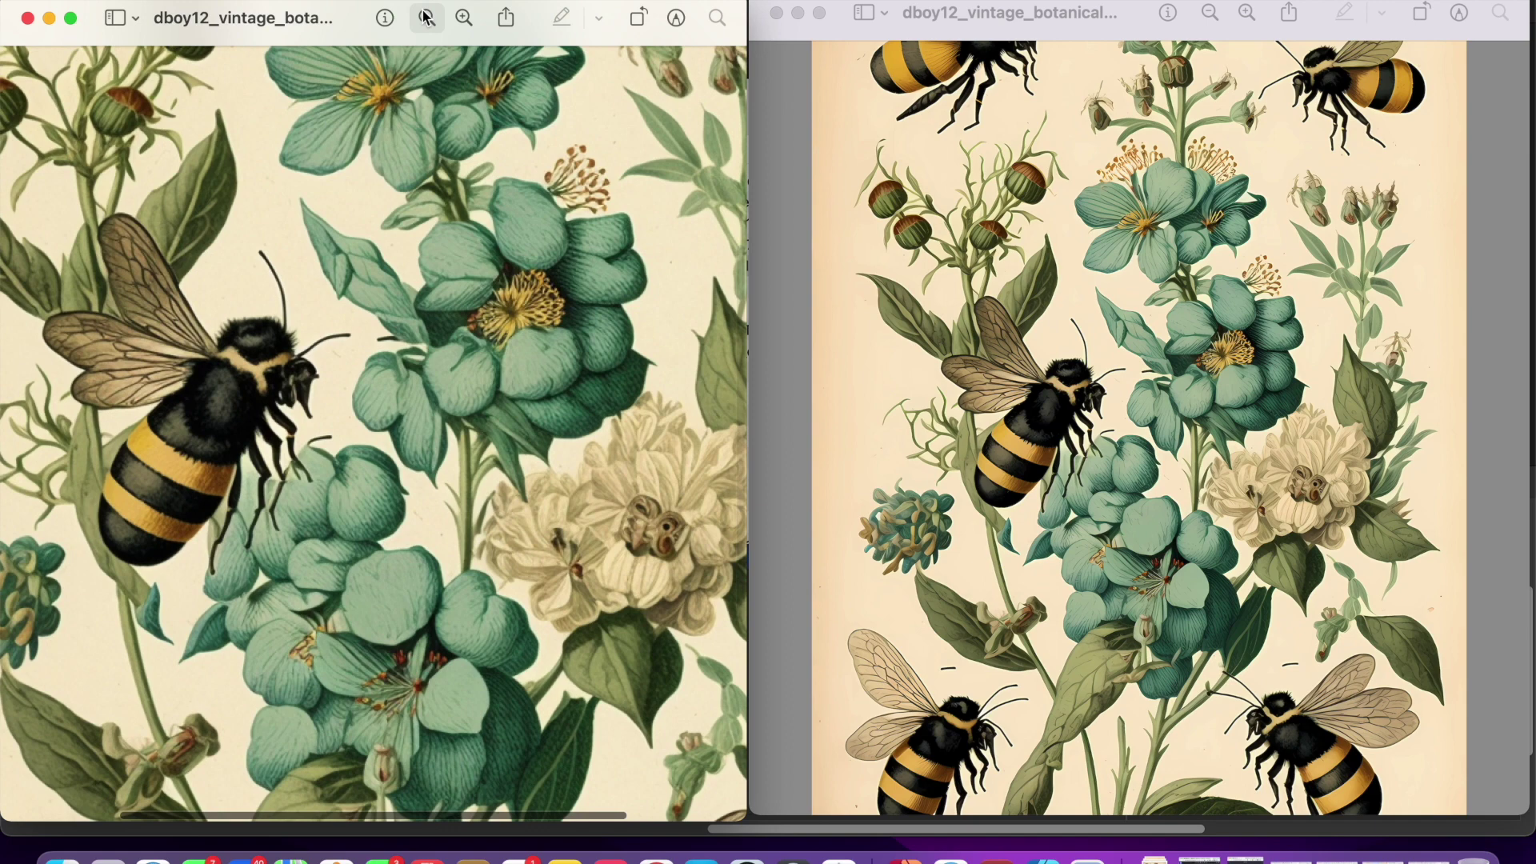
Switch back to bigjpg in the browser and examine the Premium plan's duration and monthly picture allowance
{"action": "left_click", "coordinate": [656, 860]}
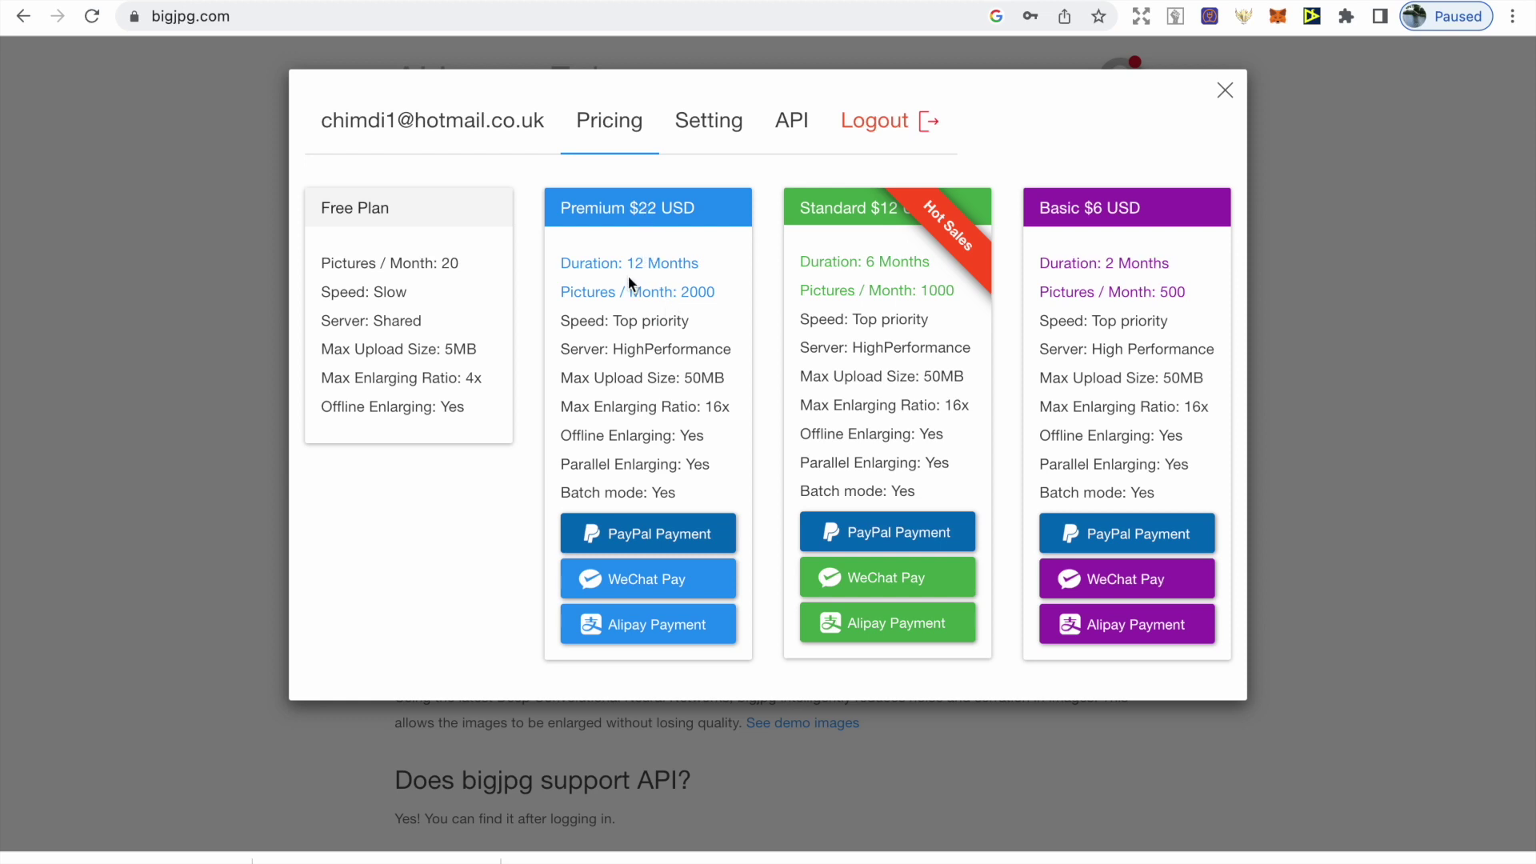
{"action": "left_click_drag", "start_coordinate": [627, 263], "coordinate": [648, 264]}
{"action": "left_click", "coordinate": [669, 316]}
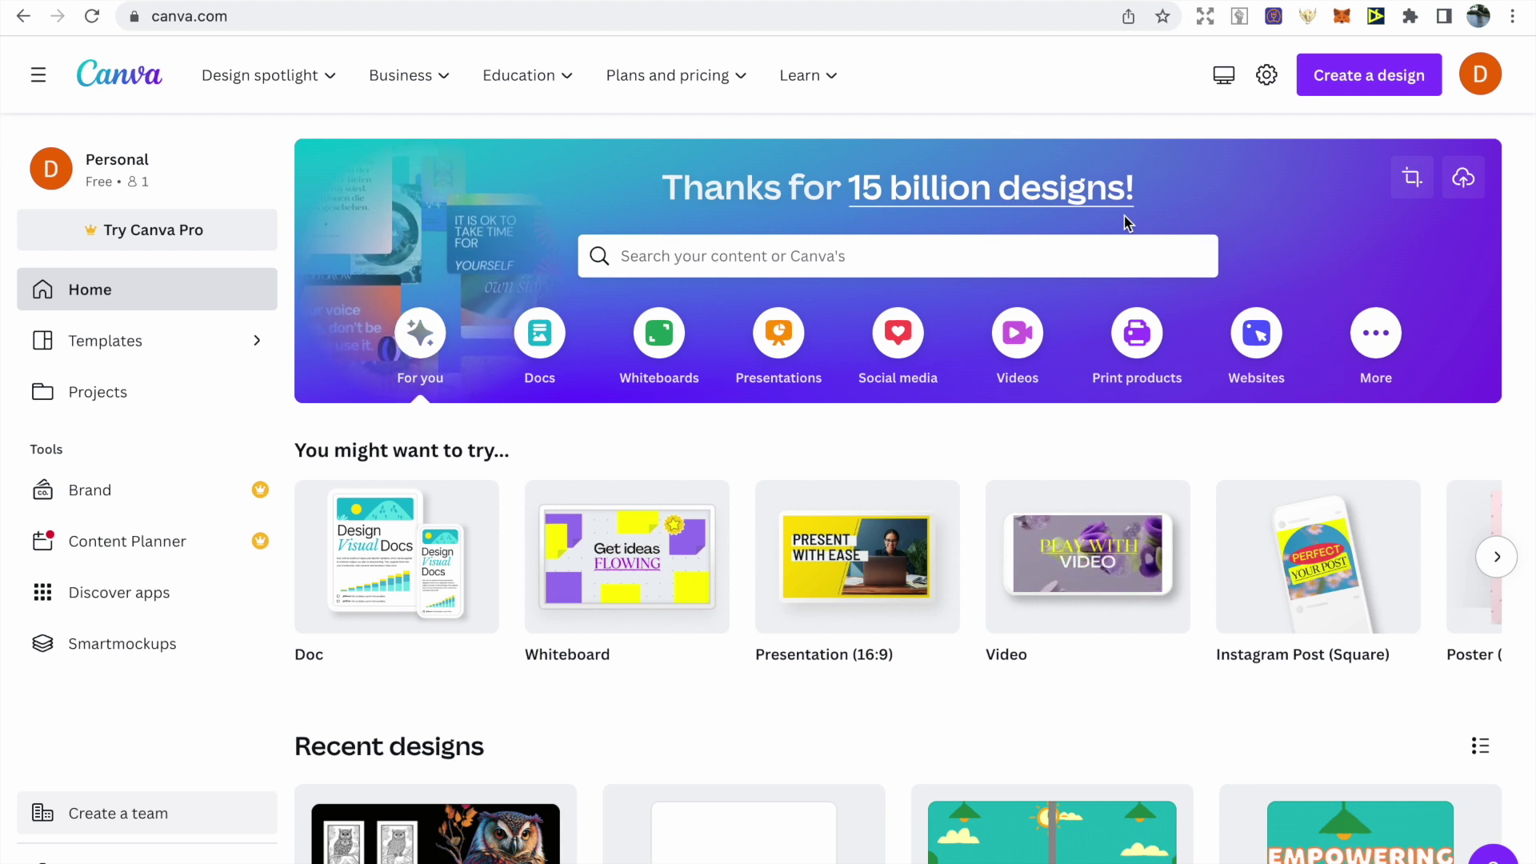
Switch to Canva and create a blank design with a custom size of 15.52 × 9.5 in
{"action": "left_click", "coordinate": [1326, 94]}
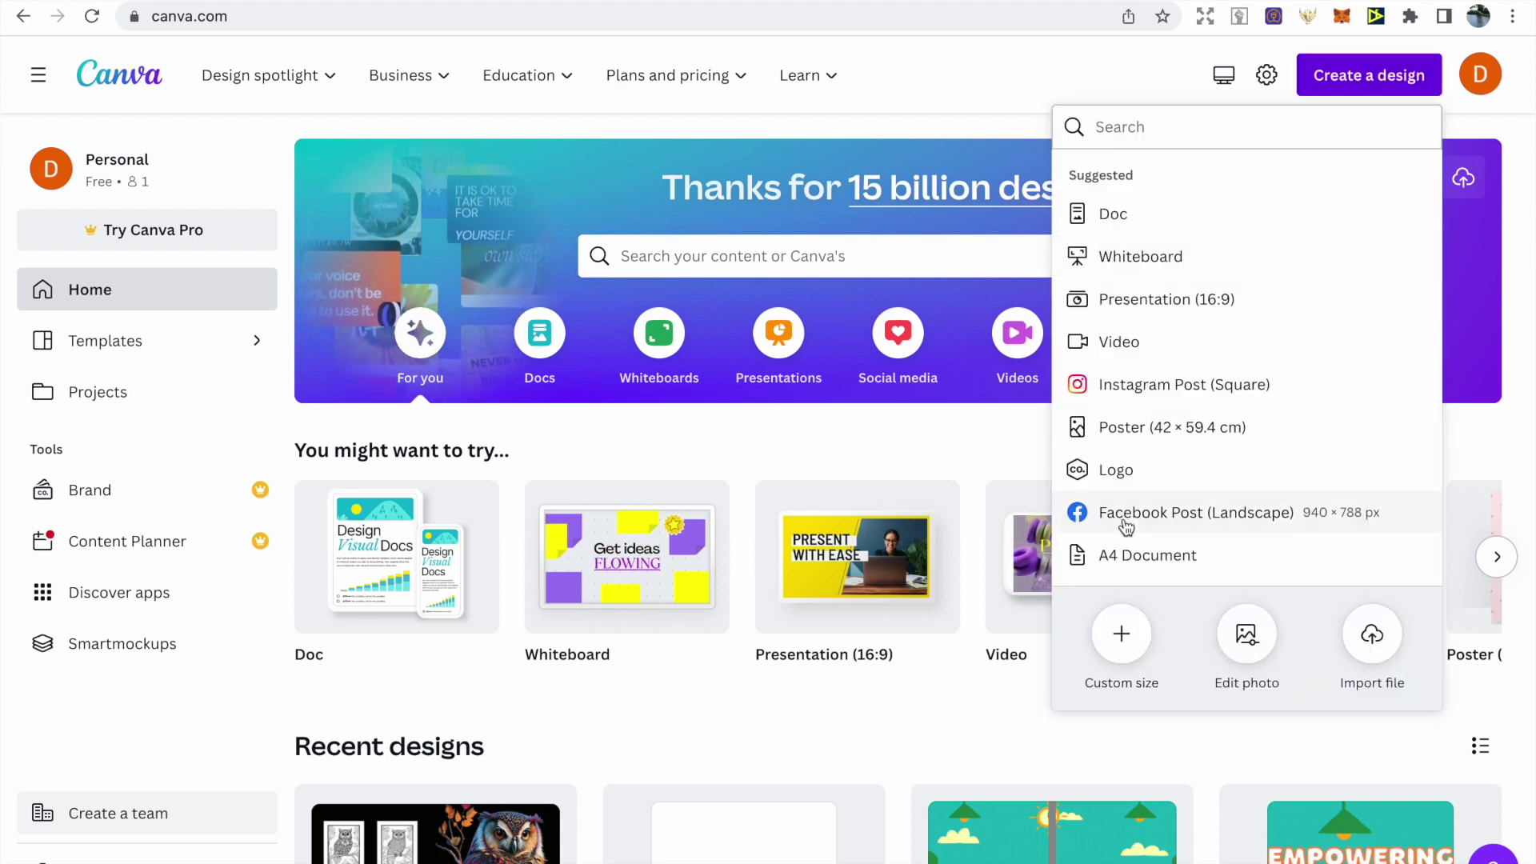
{"action": "left_click", "coordinate": [1123, 634]}
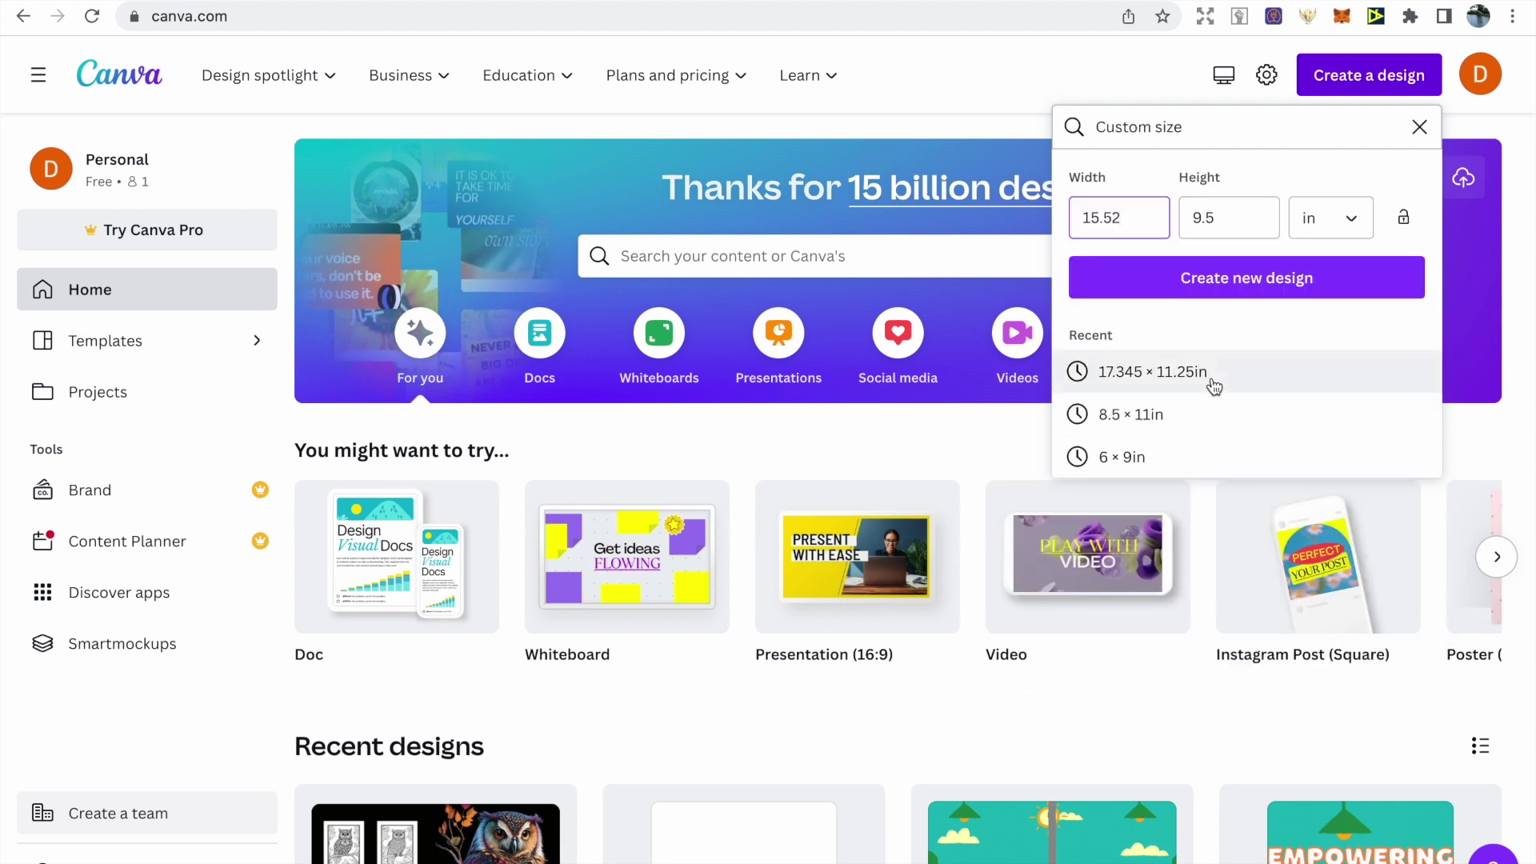
{"action": "left_click", "coordinate": [1202, 269]}
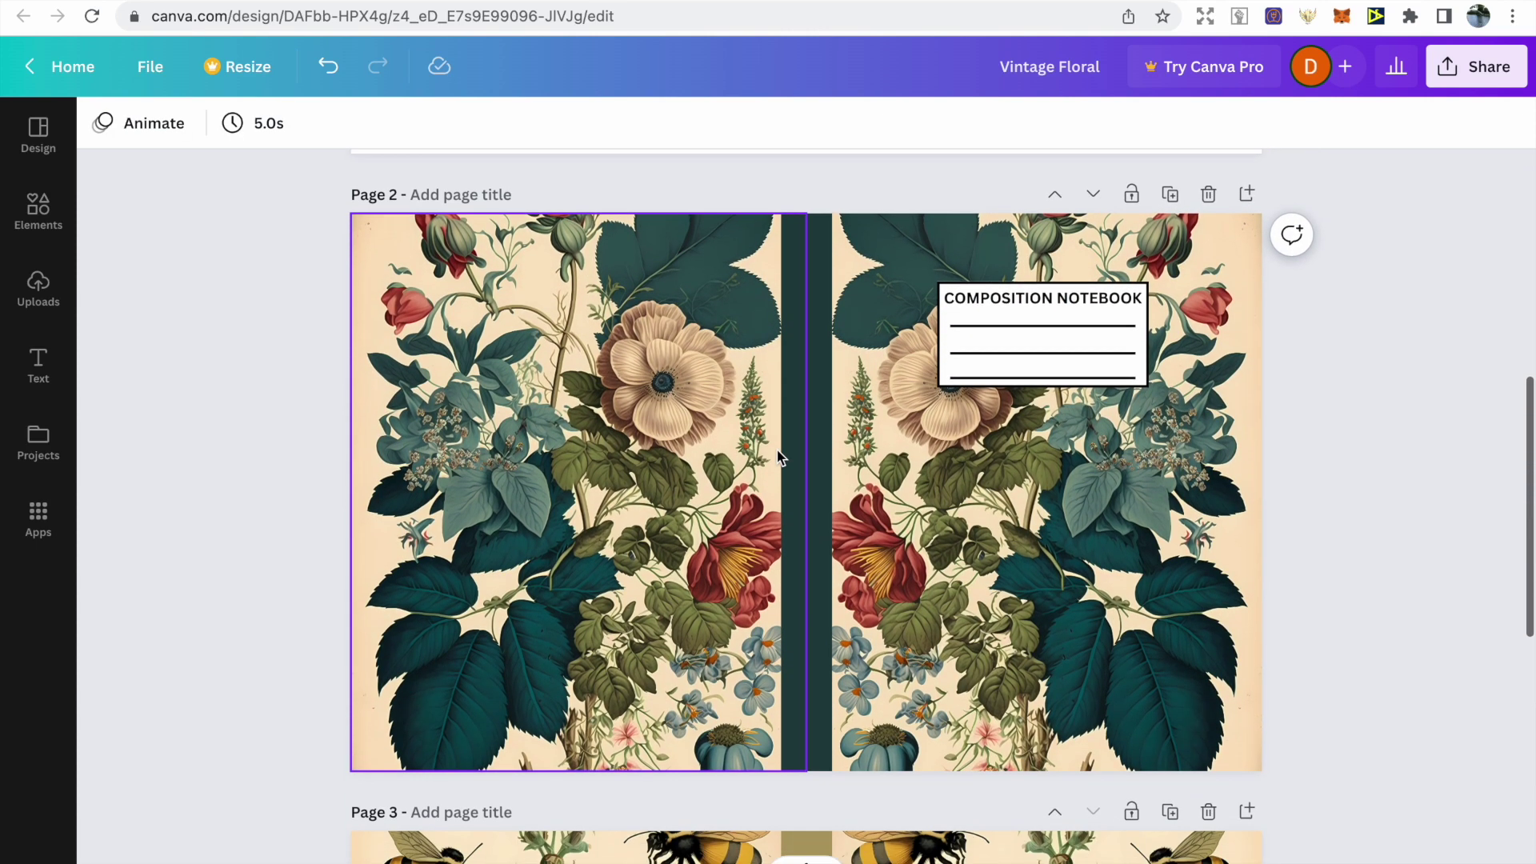
Inspect the dark green spine strip on page 2 and the basic square shape among the design elements
{"action": "left_click", "coordinate": [827, 536]}
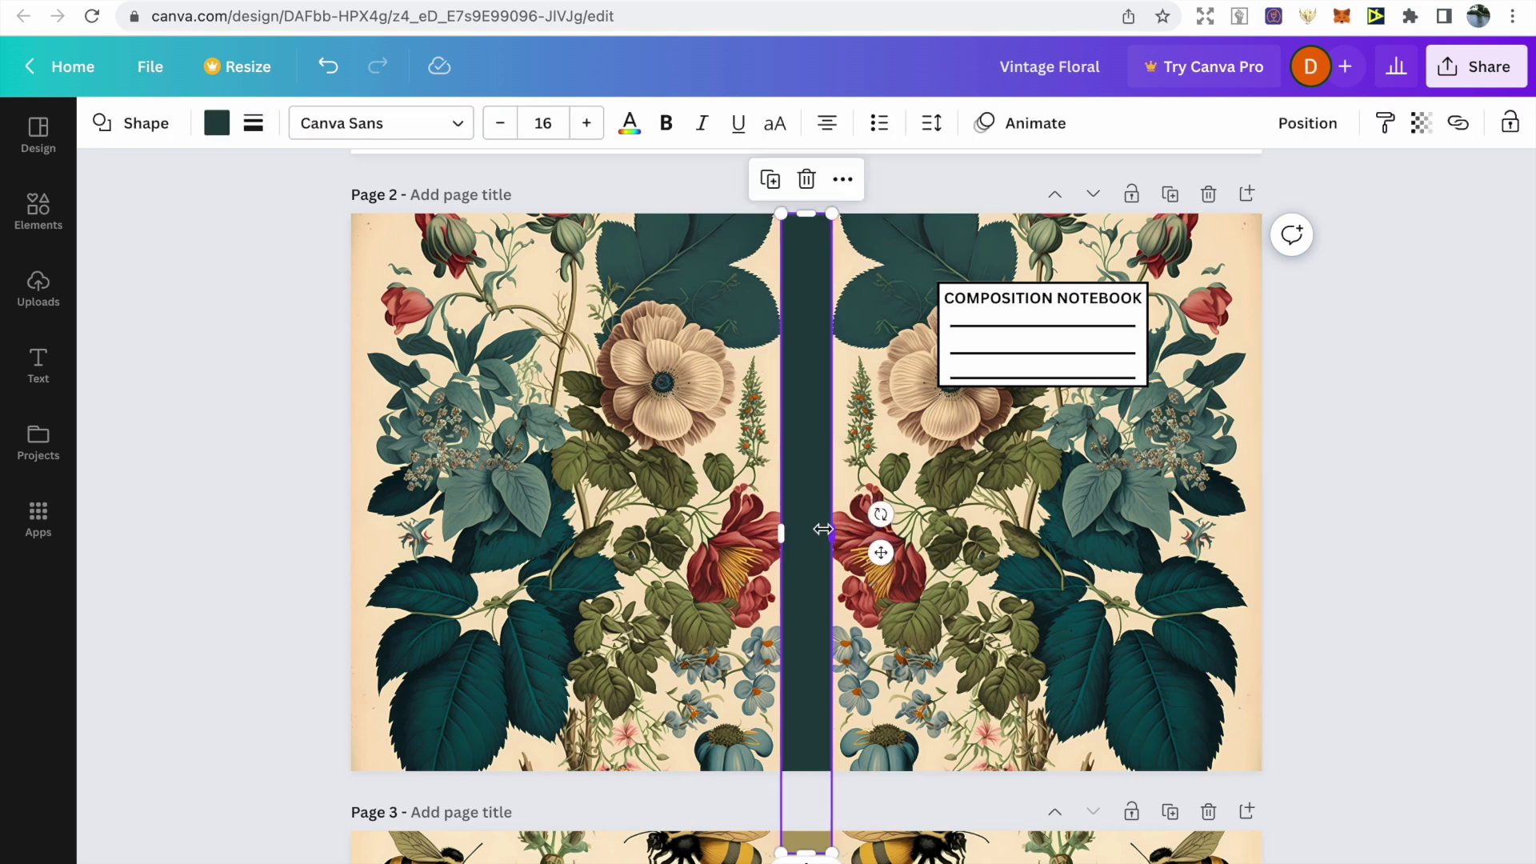
{"action": "left_click", "coordinate": [40, 209]}
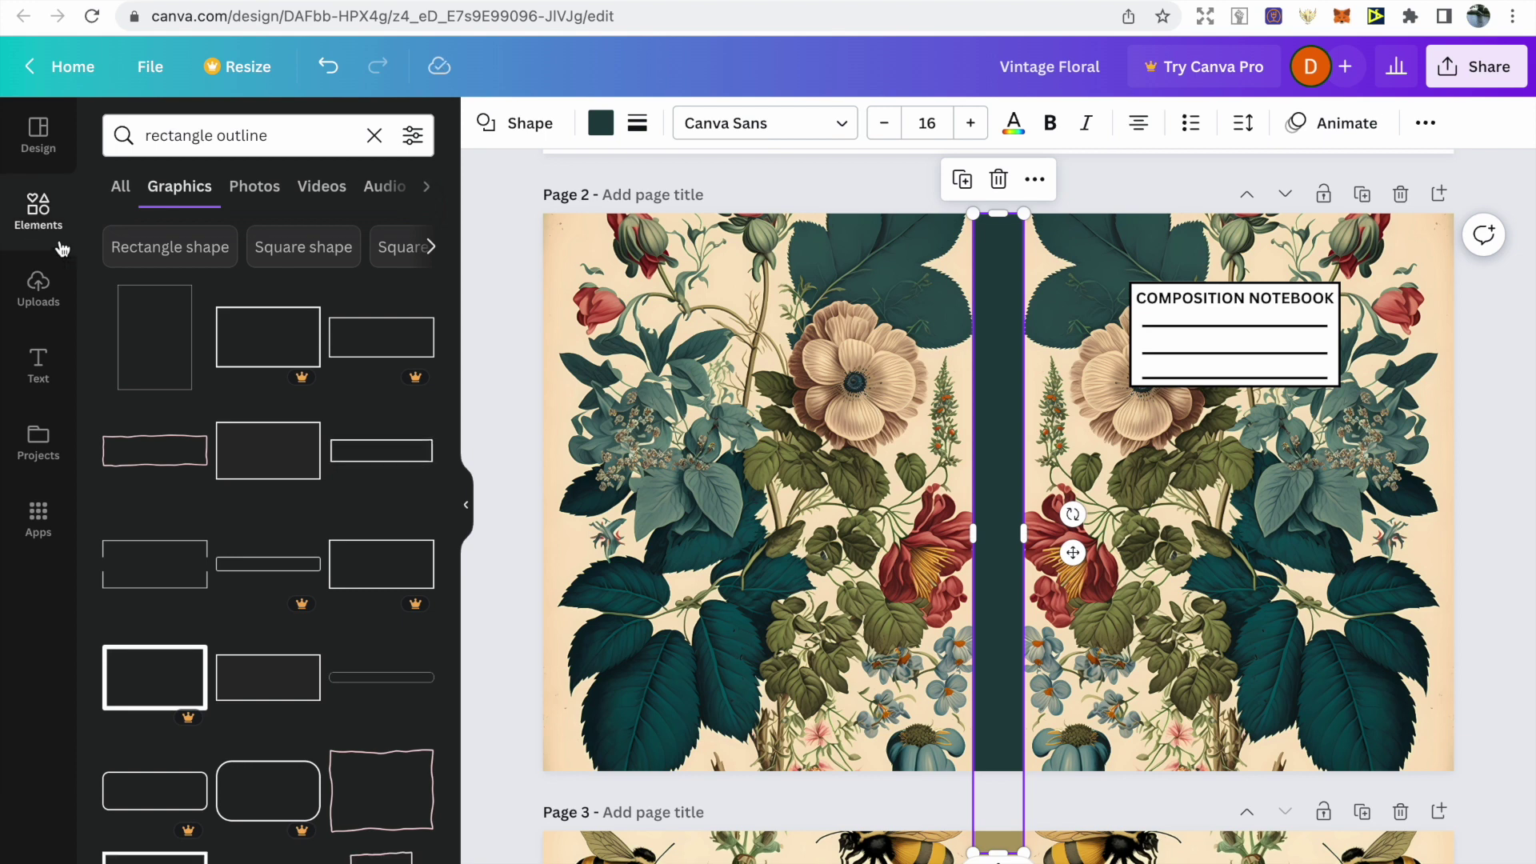
{"action": "left_click", "coordinate": [374, 135]}
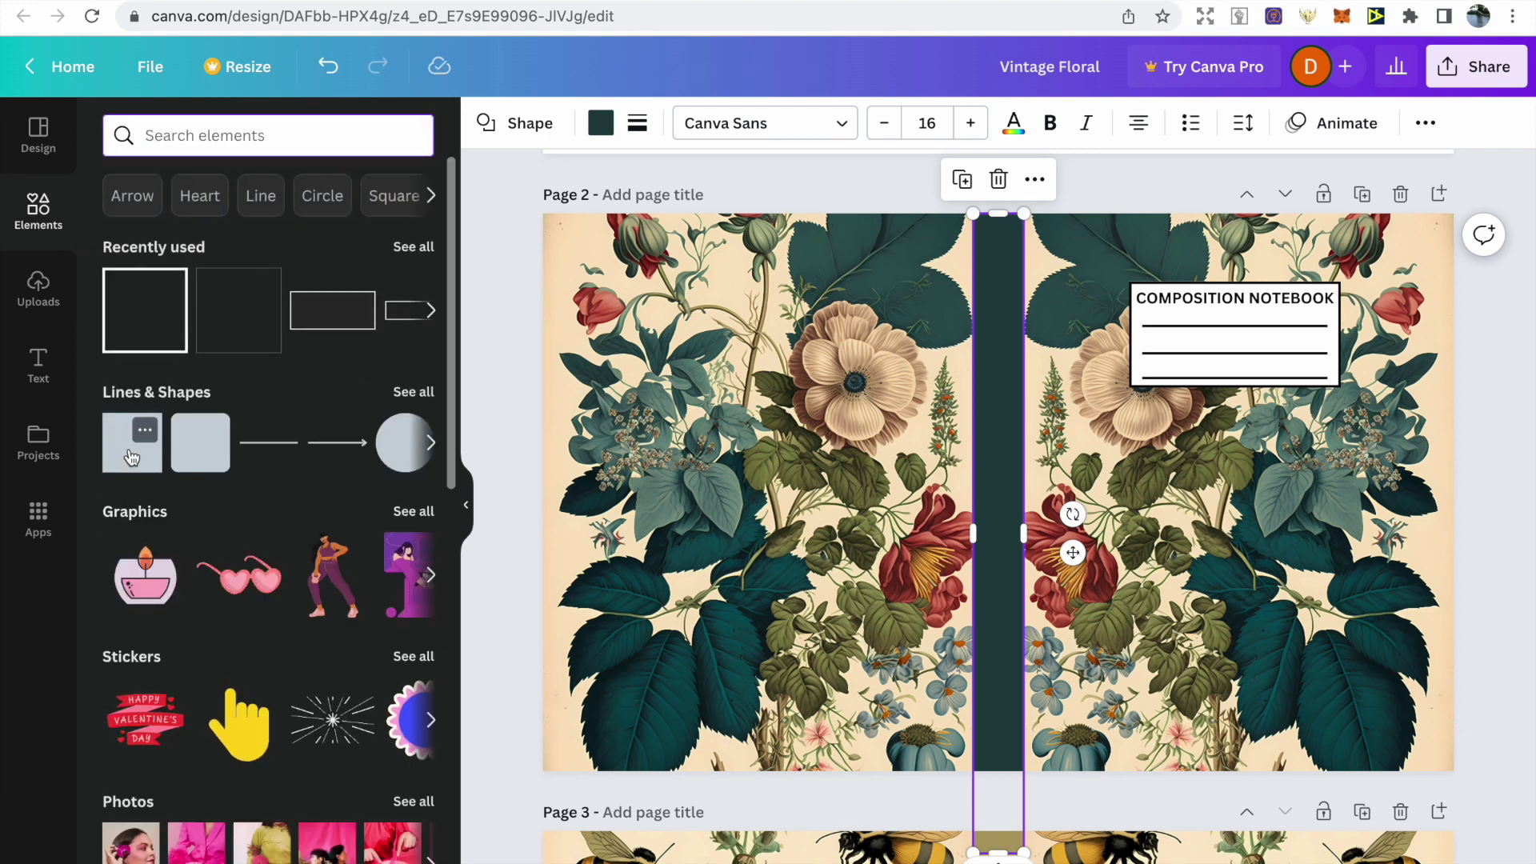
{"action": "left_click", "coordinate": [470, 411]}
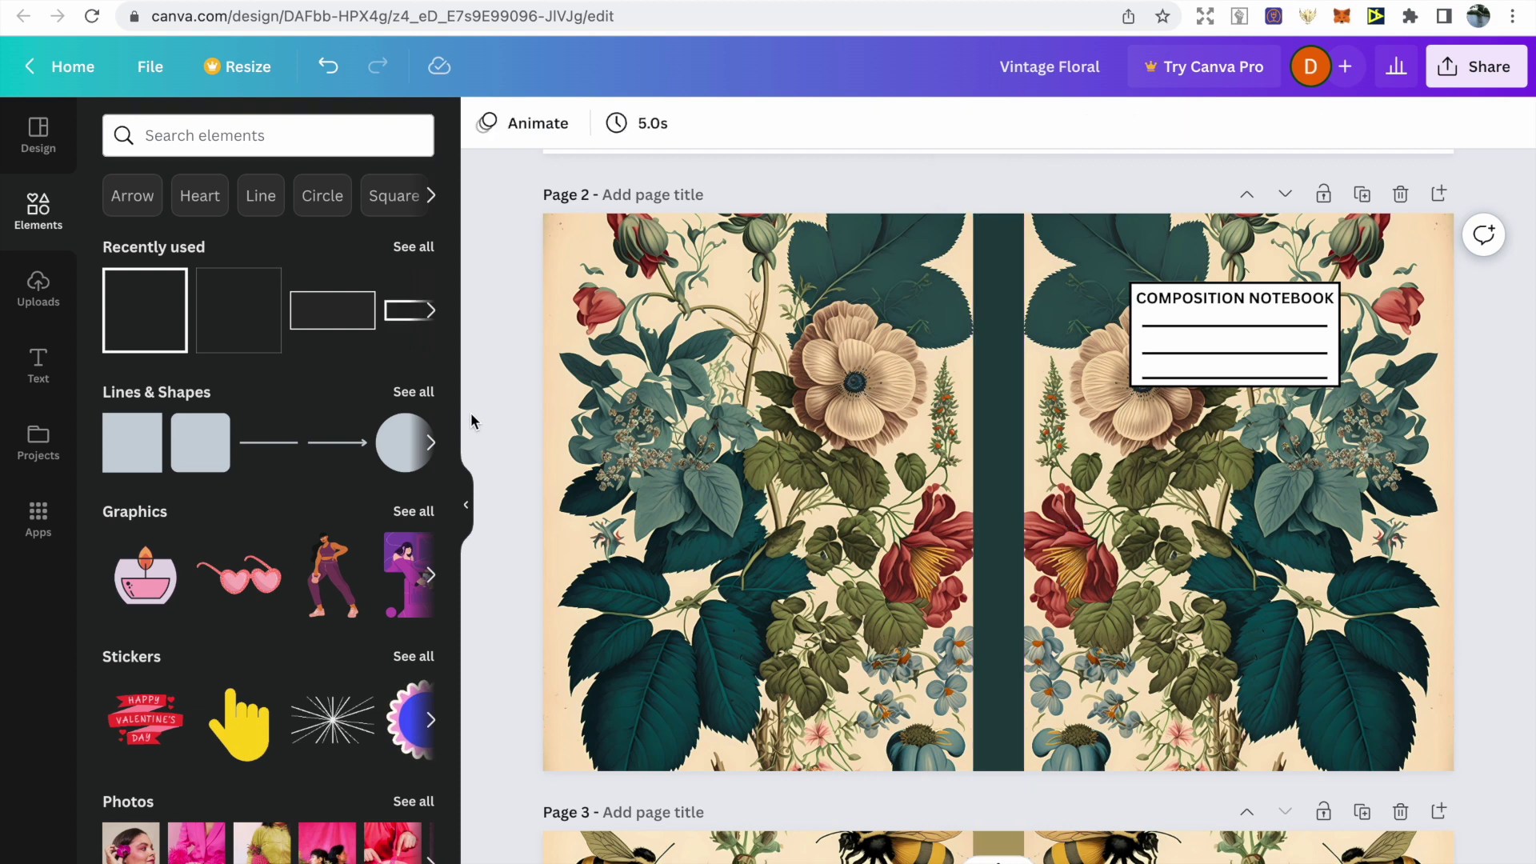
{"action": "left_click", "coordinate": [463, 503]}
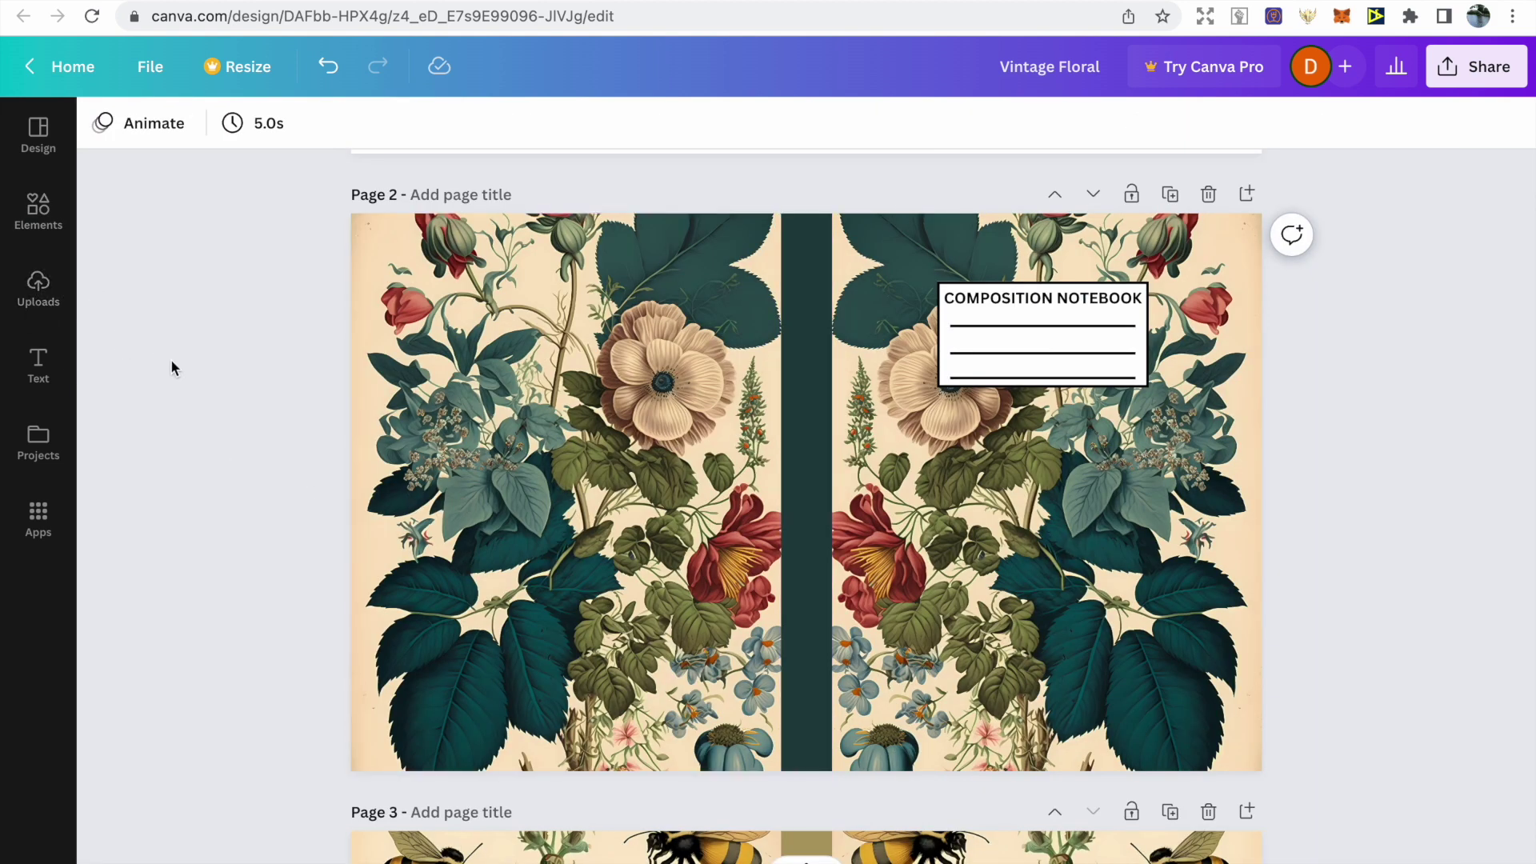
Examine the mirrored cover images and the Composition Notebook label on page 2, and the bee cover on page 3
{"action": "left_click", "coordinate": [950, 488]}
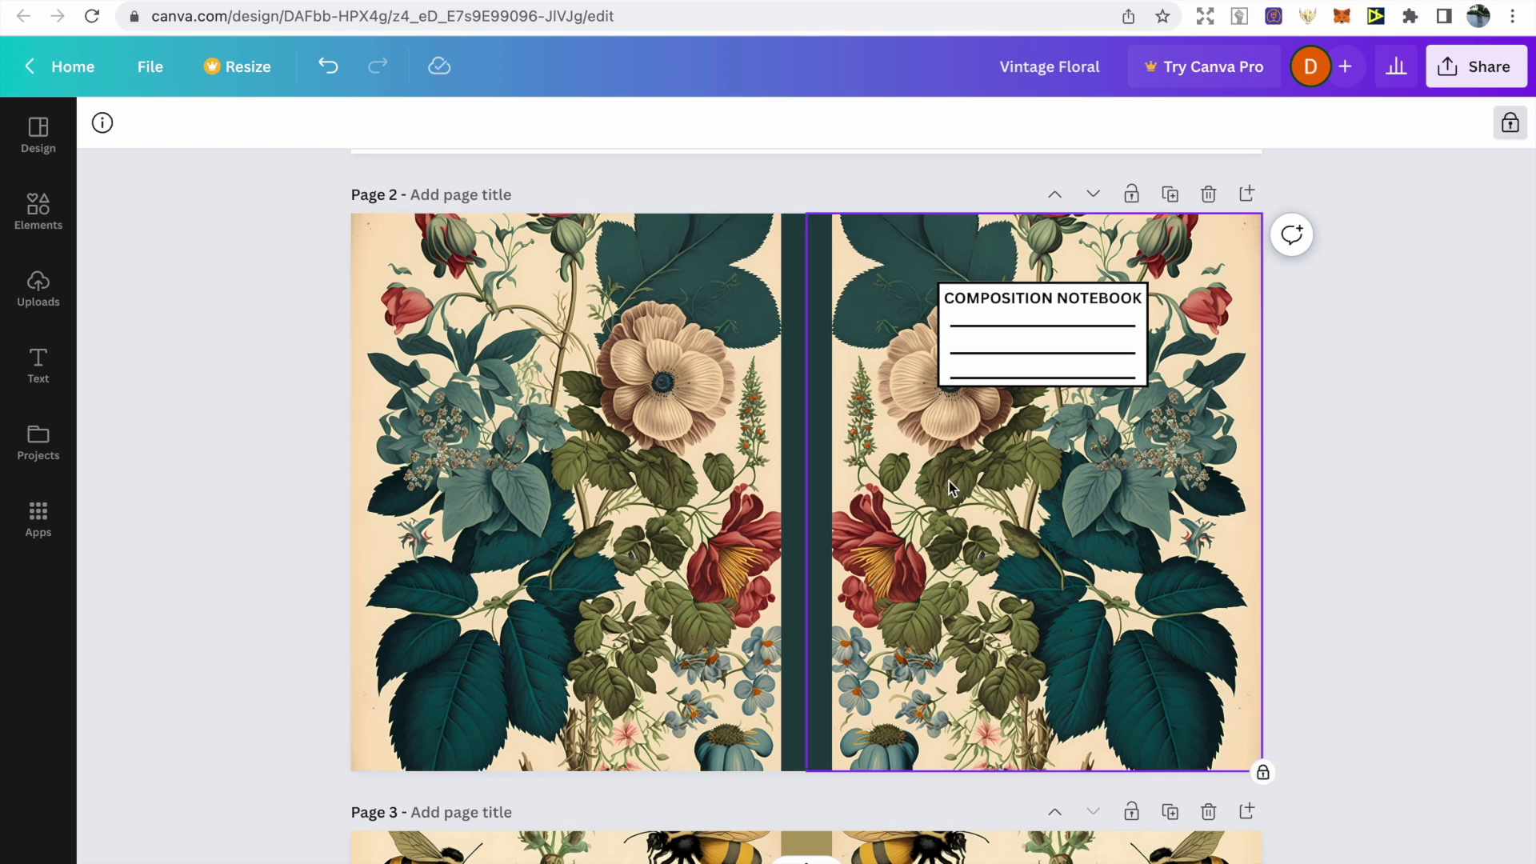
{"action": "left_click", "coordinate": [688, 478]}
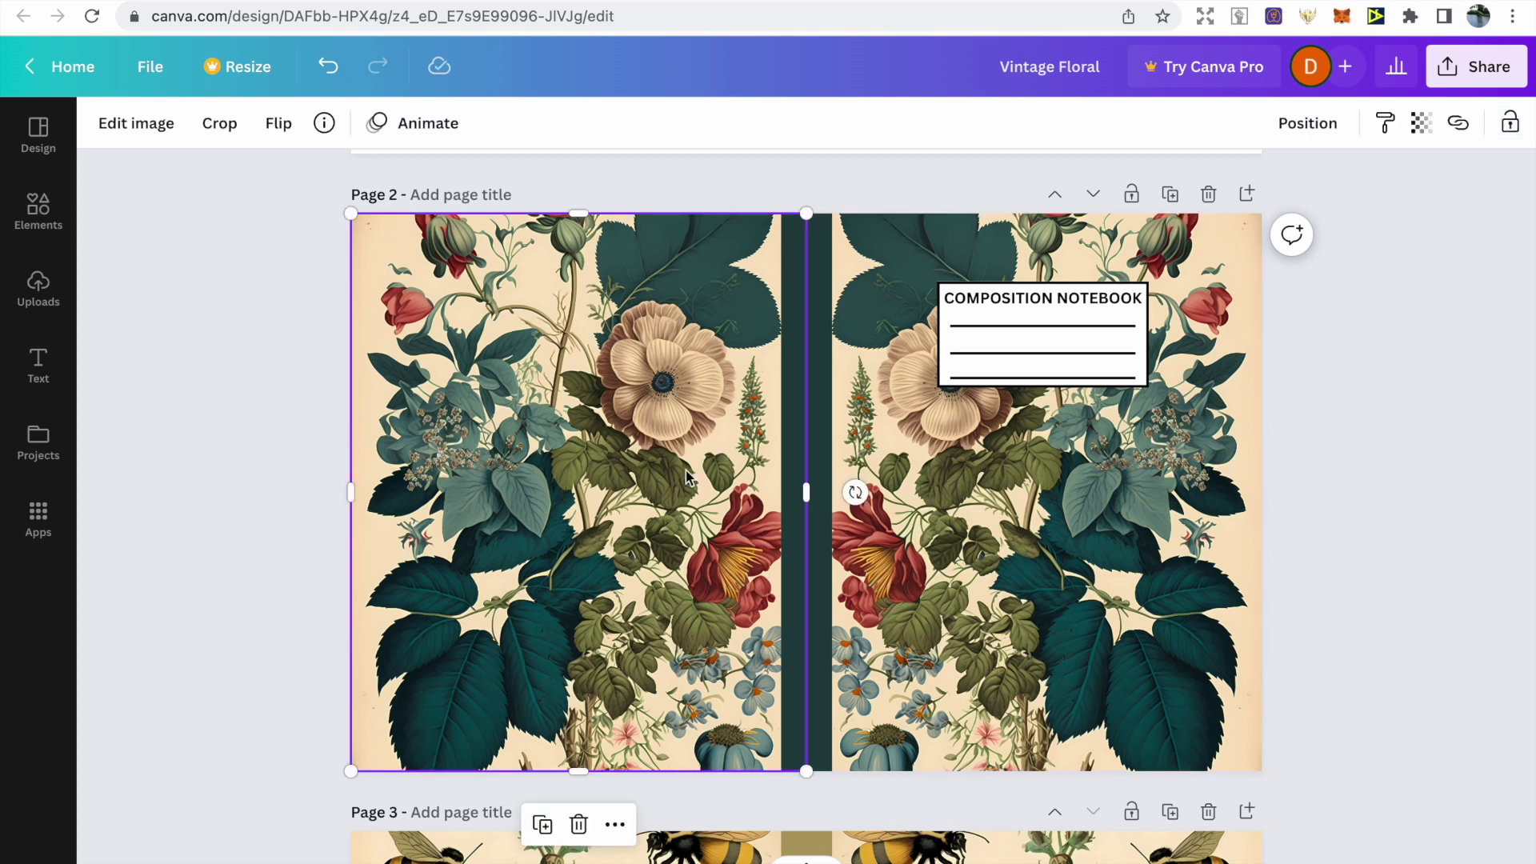
{"action": "left_click", "coordinate": [1285, 341]}
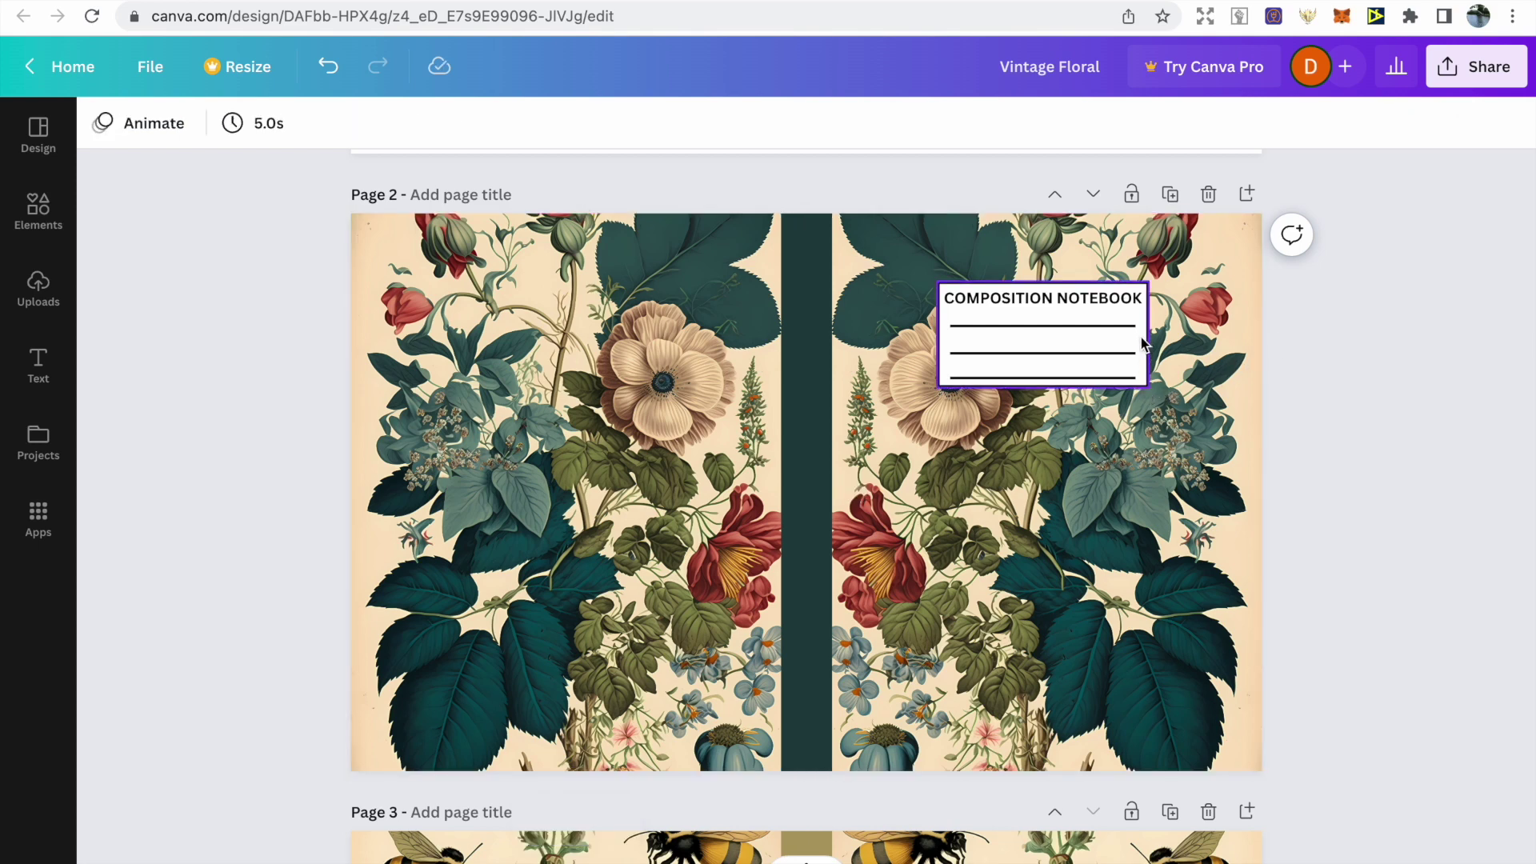
{"action": "left_click", "coordinate": [1120, 310]}
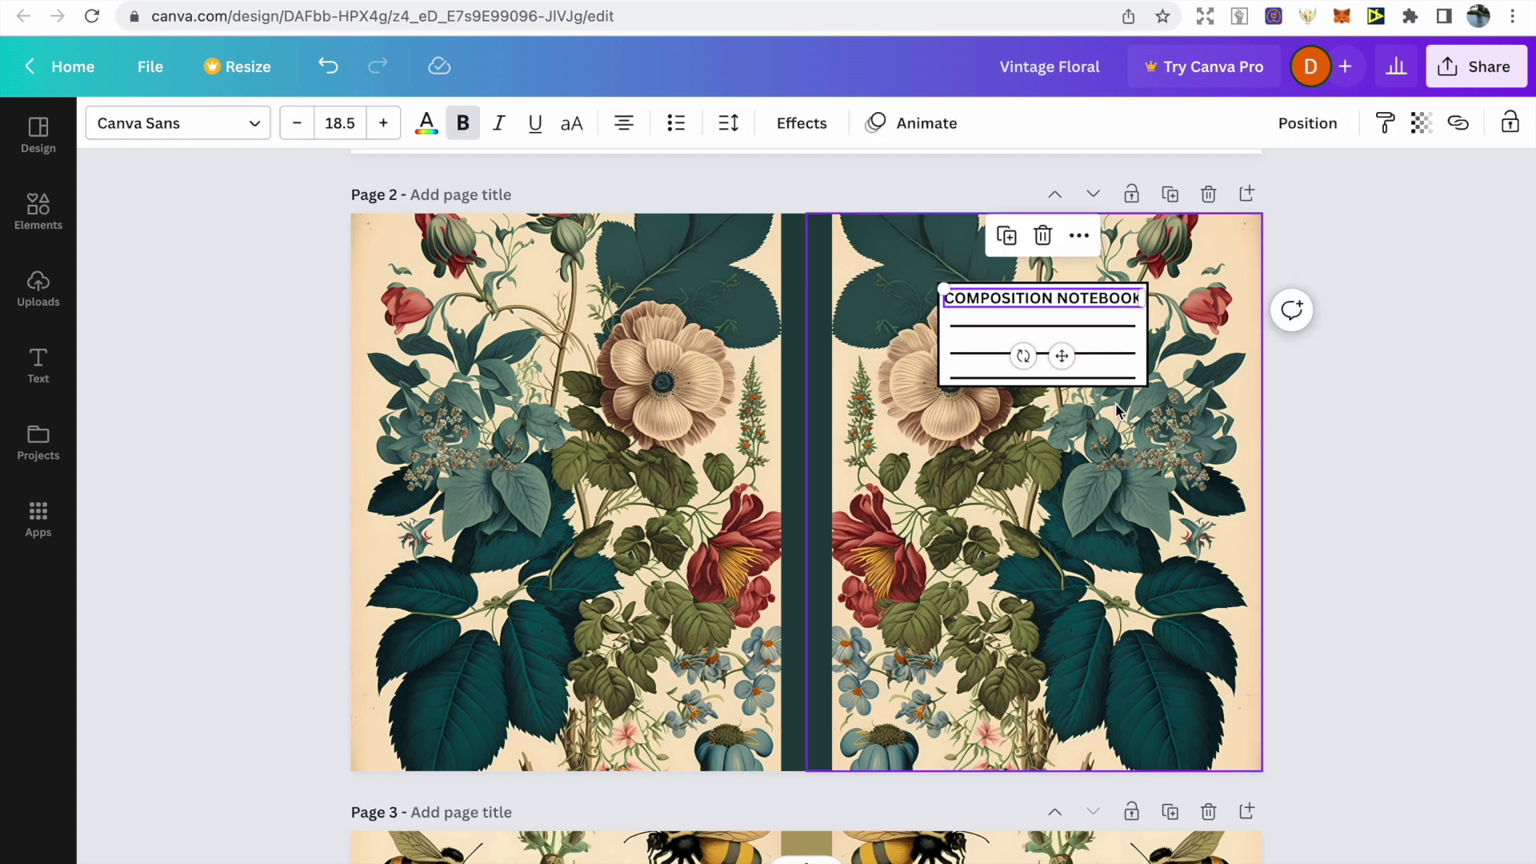
{"action": "scroll", "coordinate": [1117, 410], "scroll_direction": "down", "scroll_amount": 5}
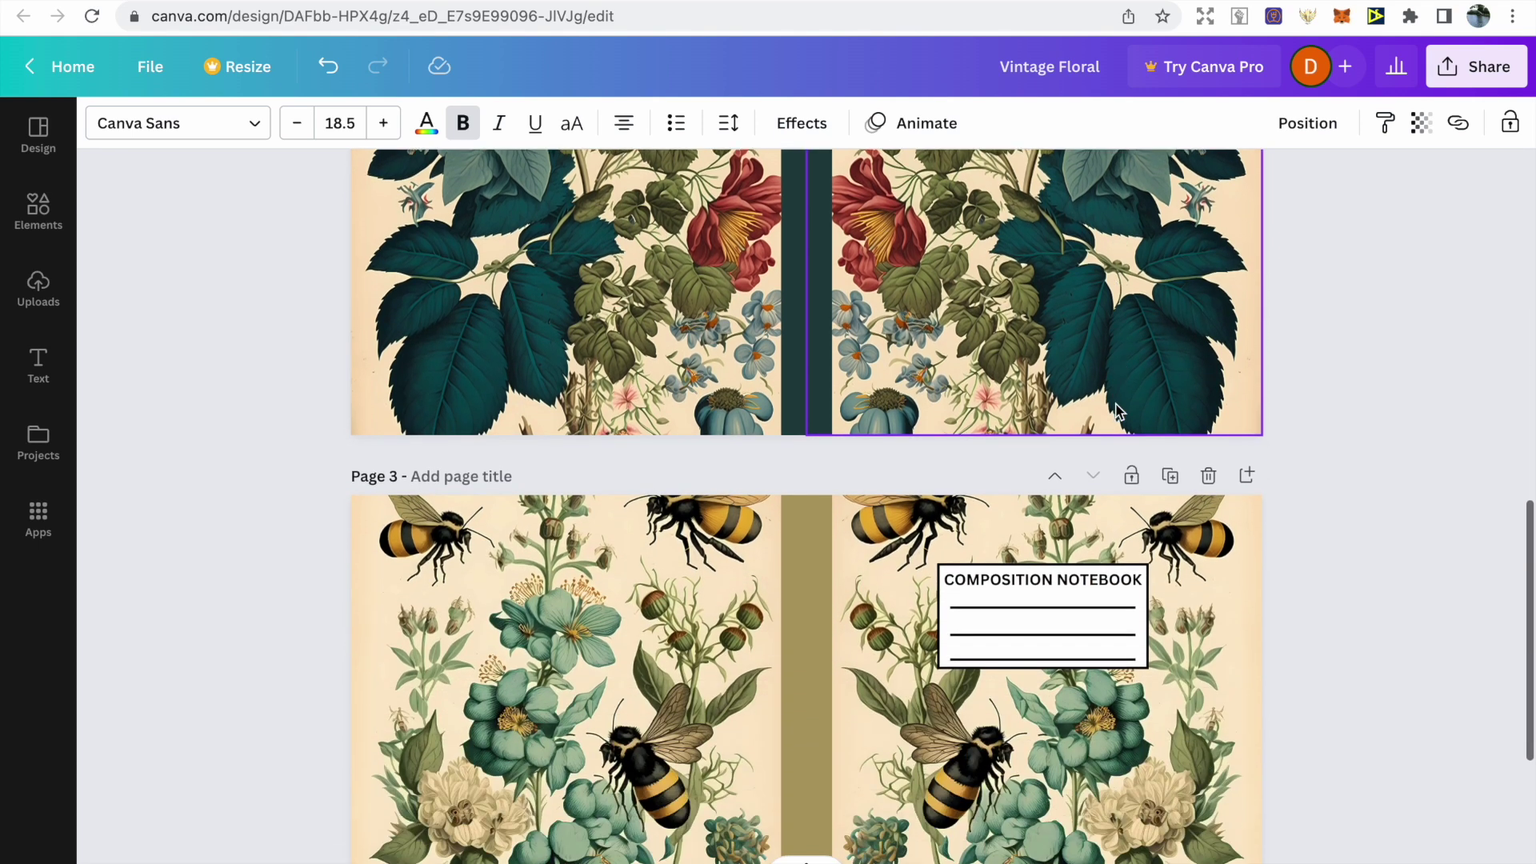
{"action": "scroll", "coordinate": [1118, 410], "scroll_direction": "down", "scroll_amount": 3}
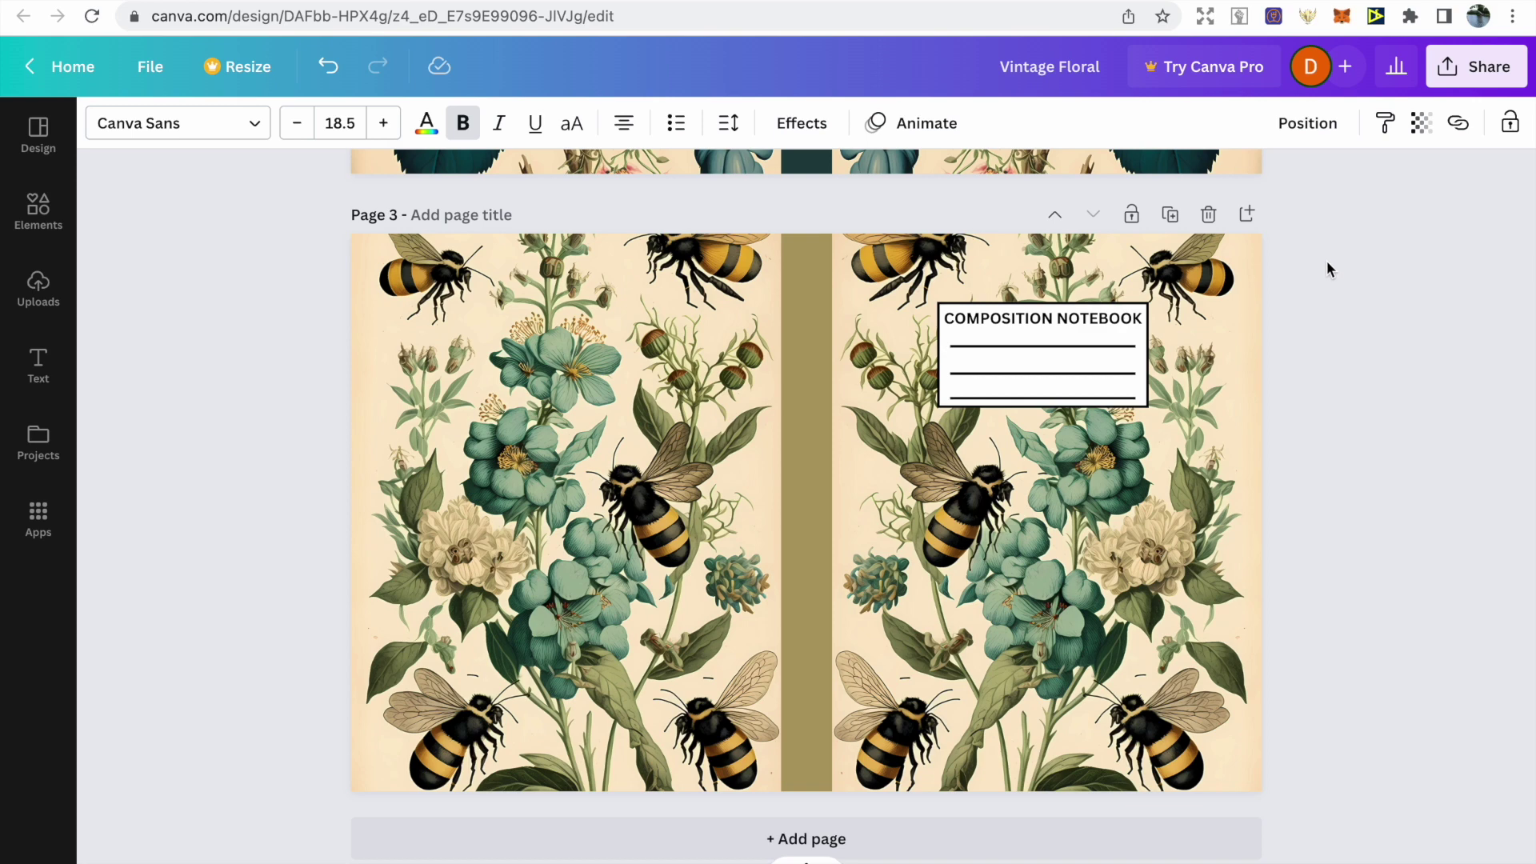
Open the download settings for the Vintage Floral design and set the file type to PDF Print
{"action": "left_click", "coordinate": [1465, 80]}
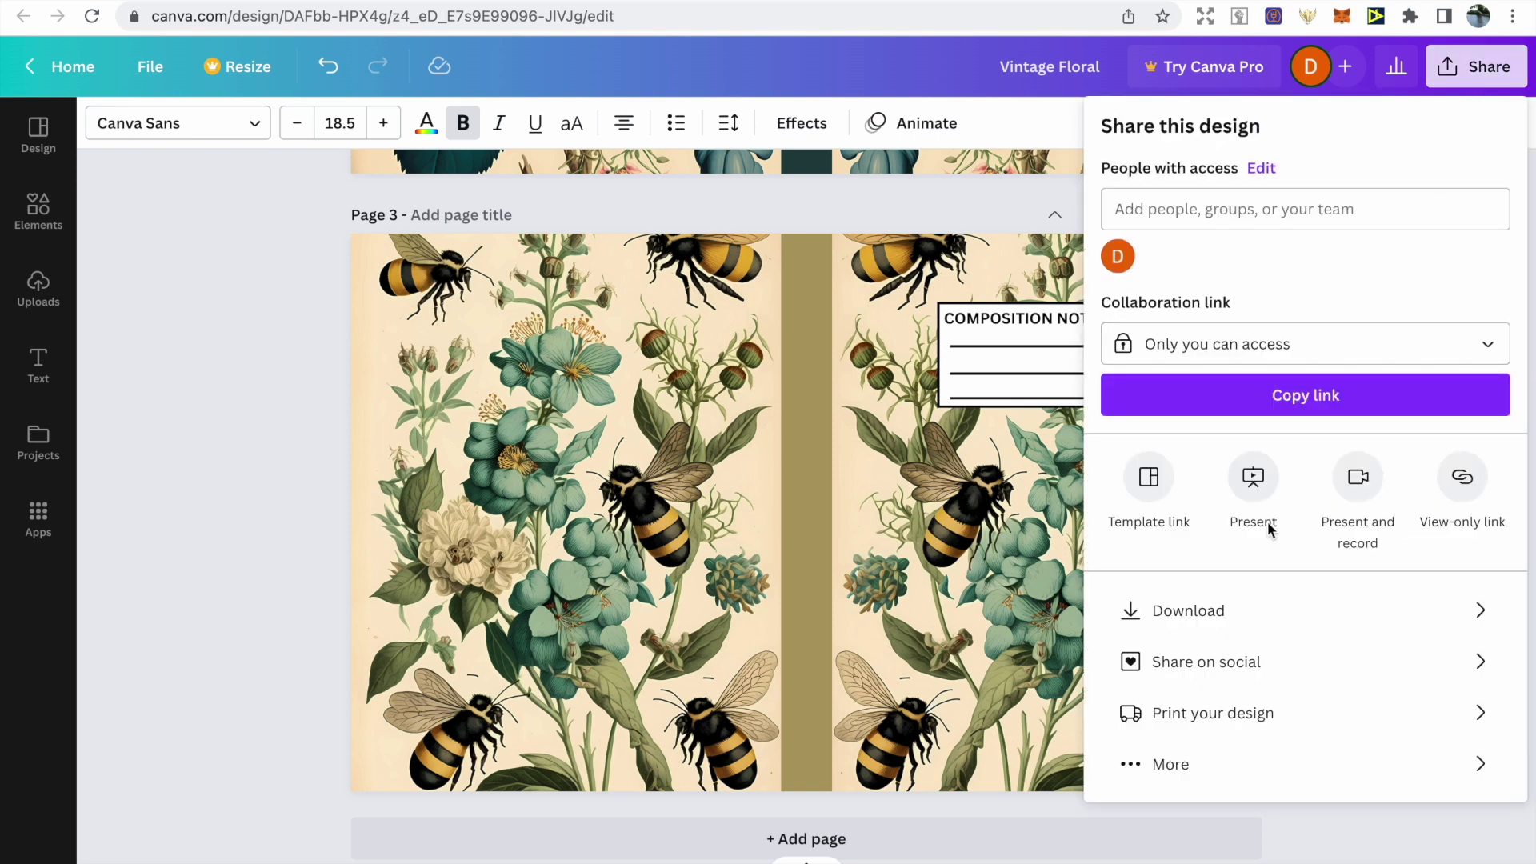
{"action": "left_click", "coordinate": [1156, 610]}
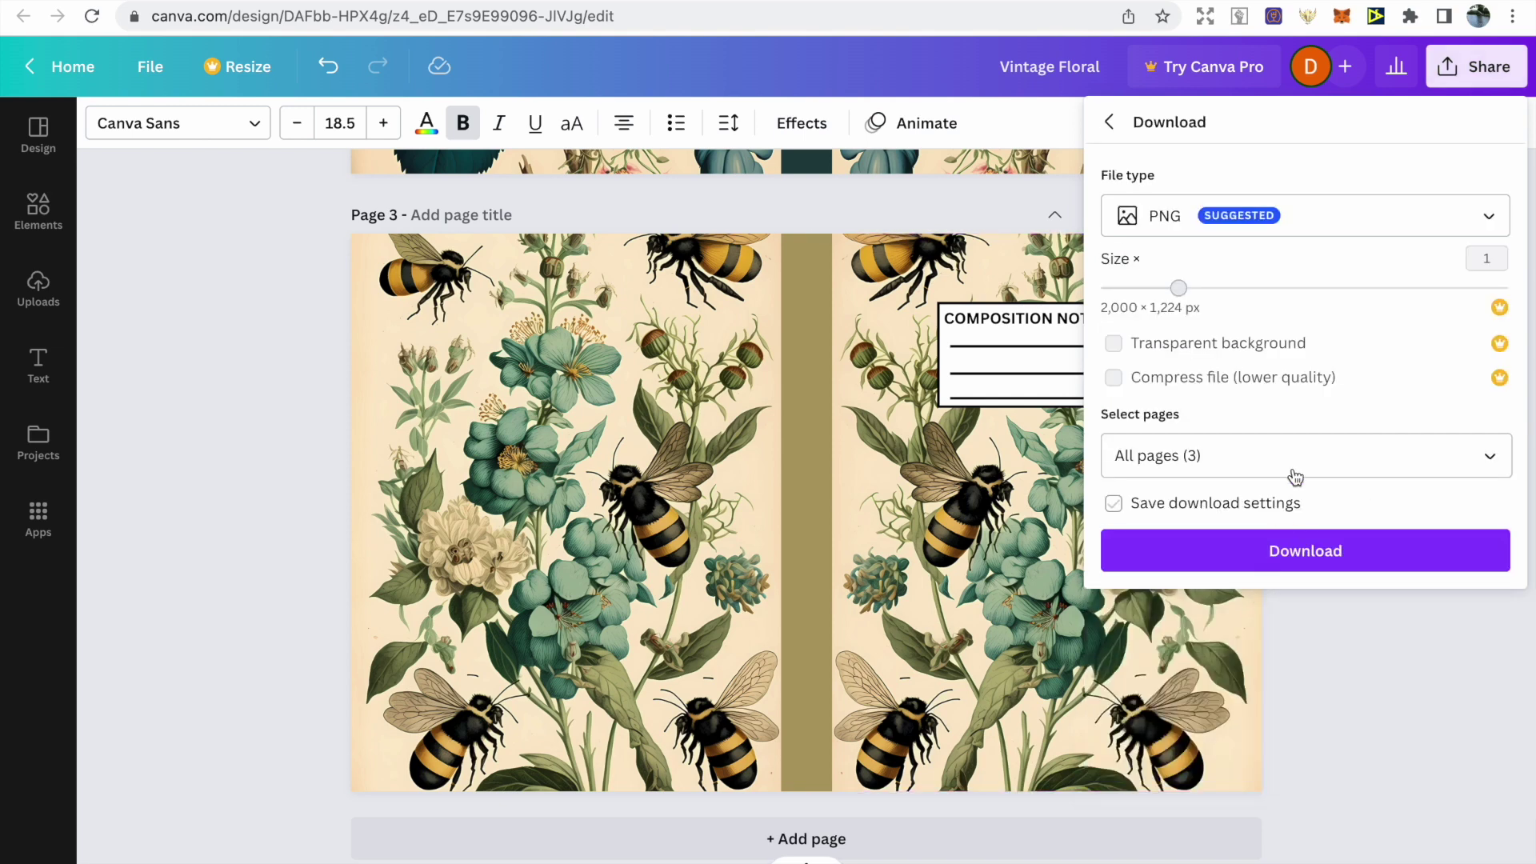
{"action": "left_click", "coordinate": [1339, 232]}
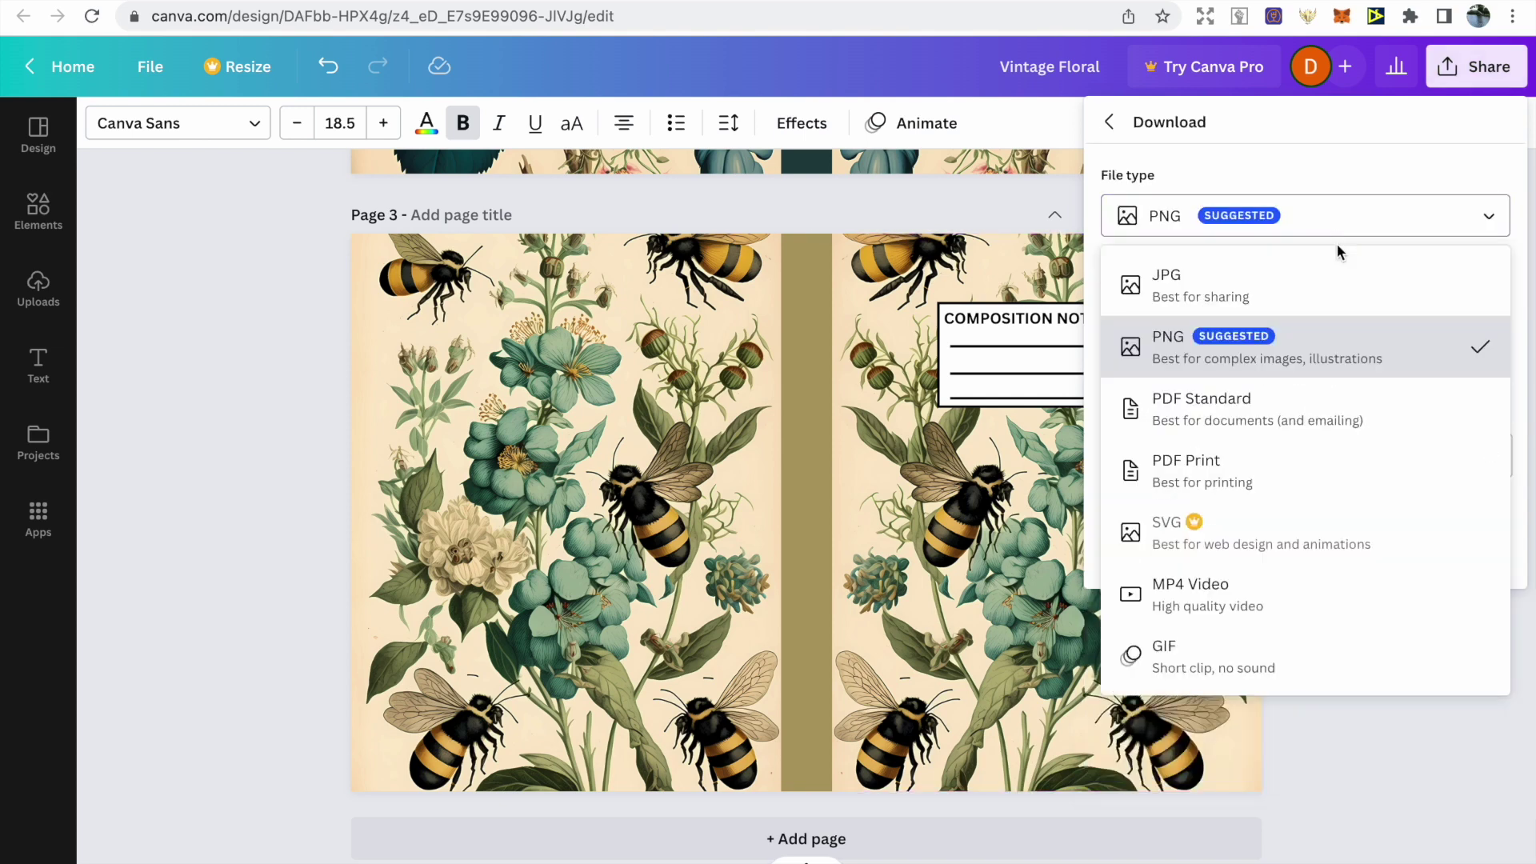
{"action": "left_click", "coordinate": [1289, 478]}
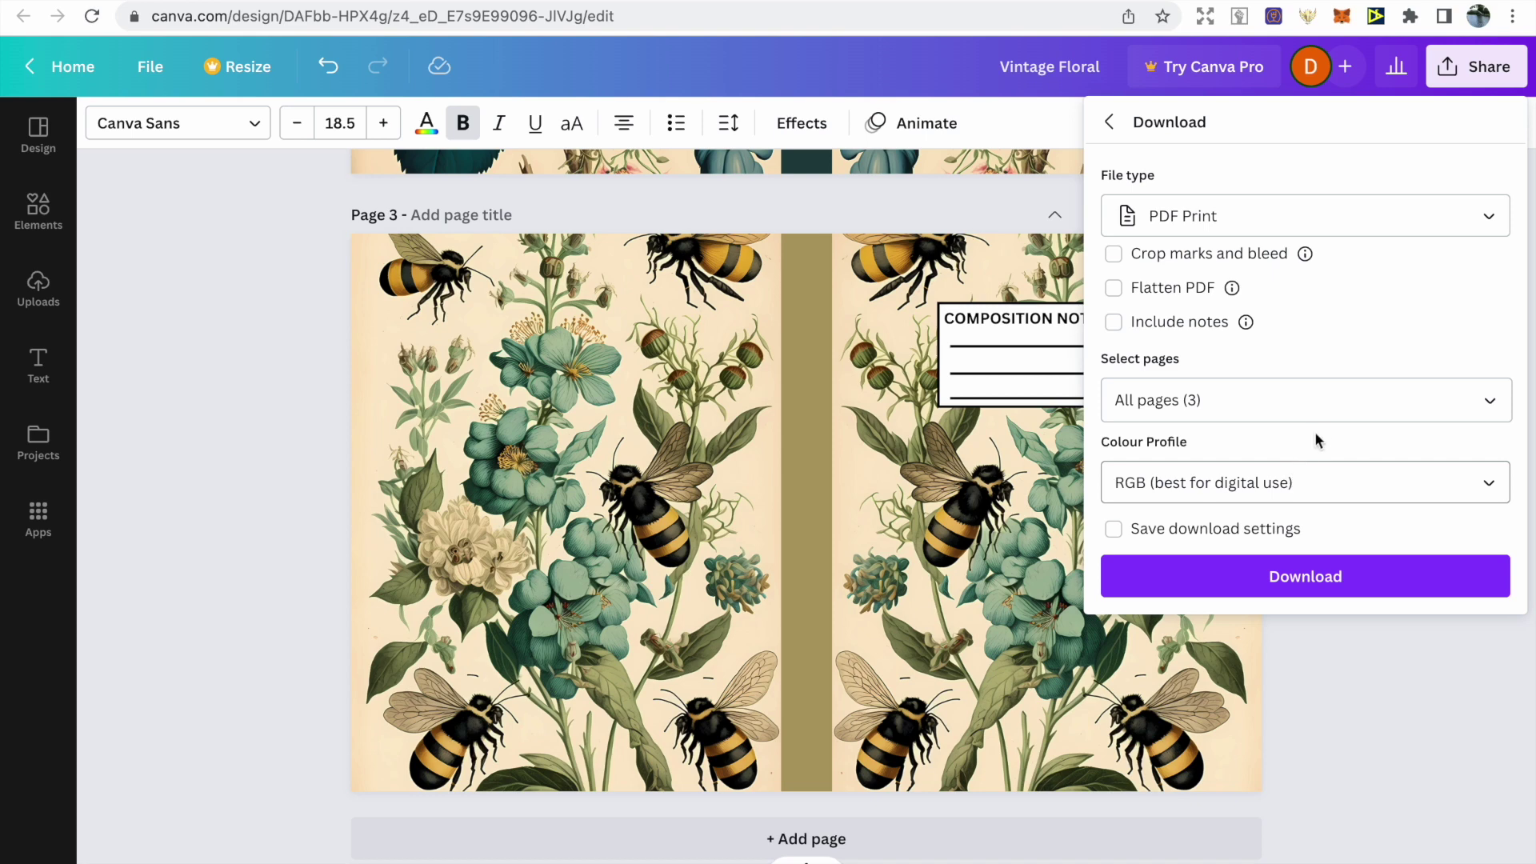
Limit the PDF export to page 2 only and choose its colour profile
{"action": "left_click", "coordinate": [1488, 408]}
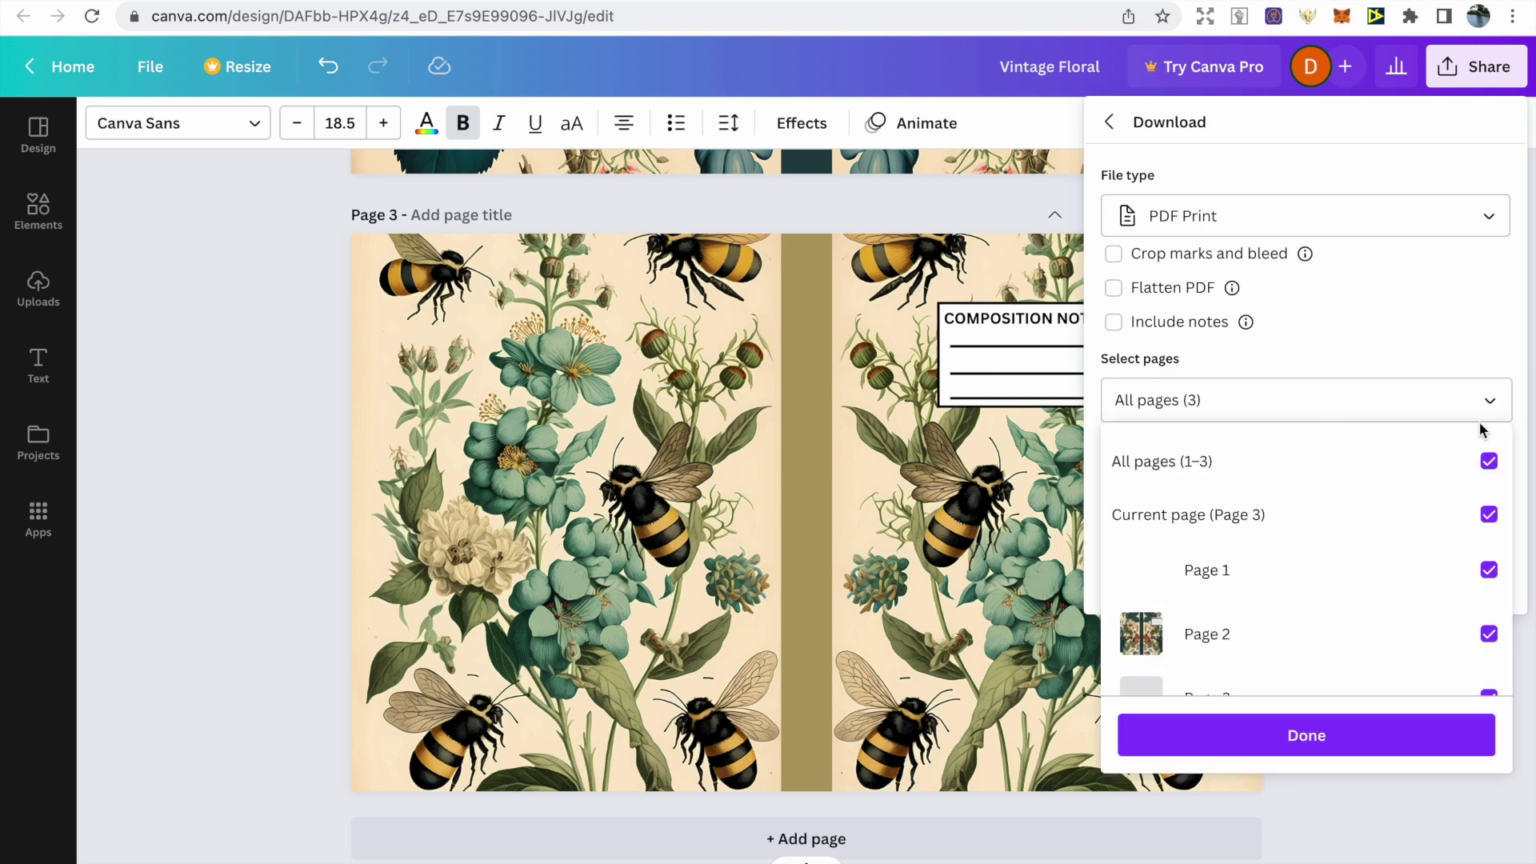
{"action": "left_click", "coordinate": [1489, 461]}
{"action": "left_click", "coordinate": [1488, 634]}
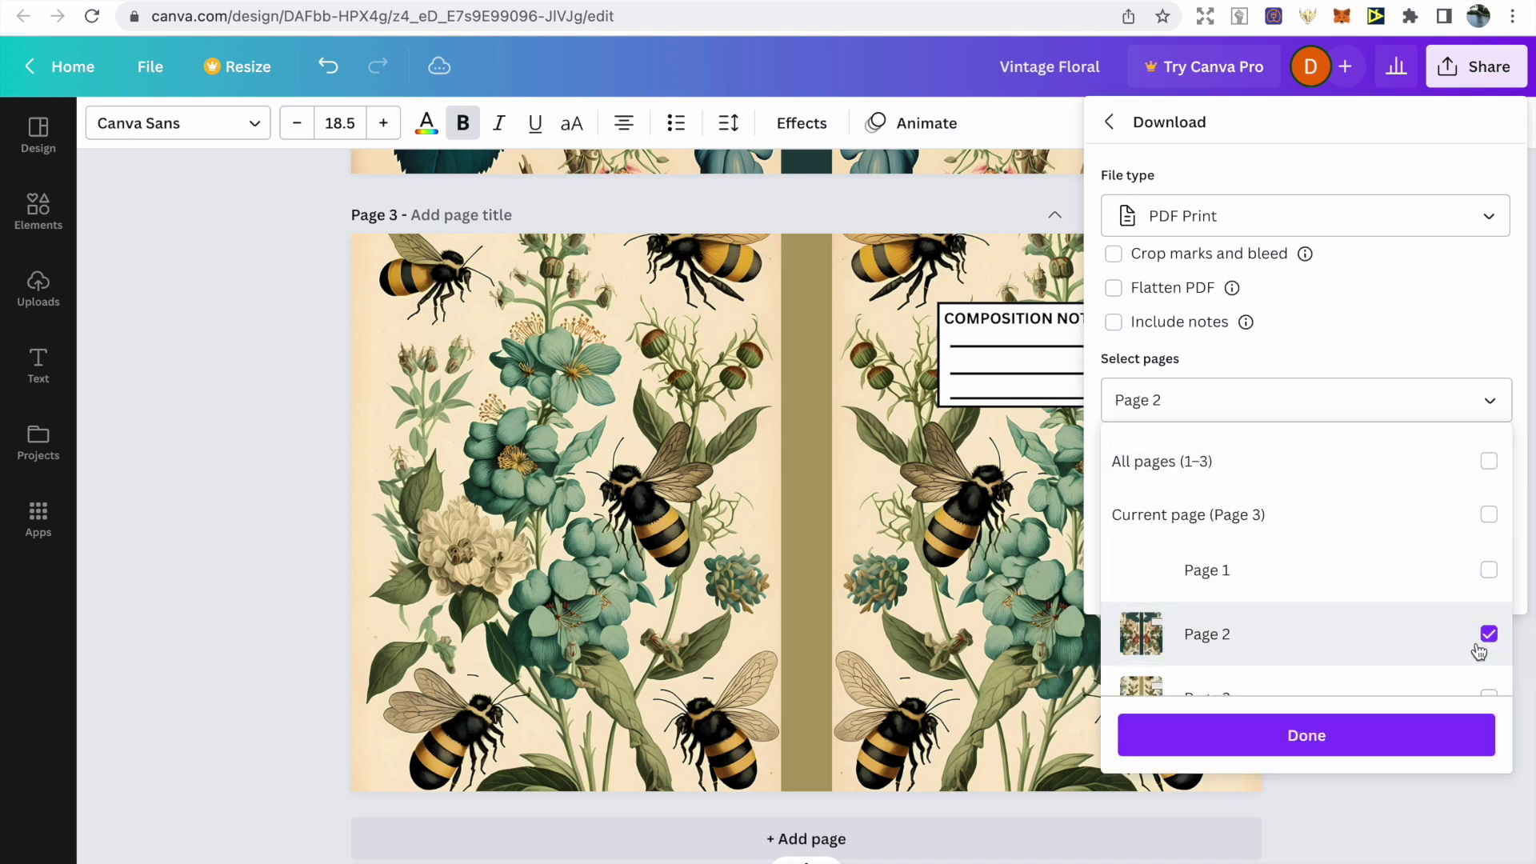
{"action": "left_click", "coordinate": [1420, 730]}
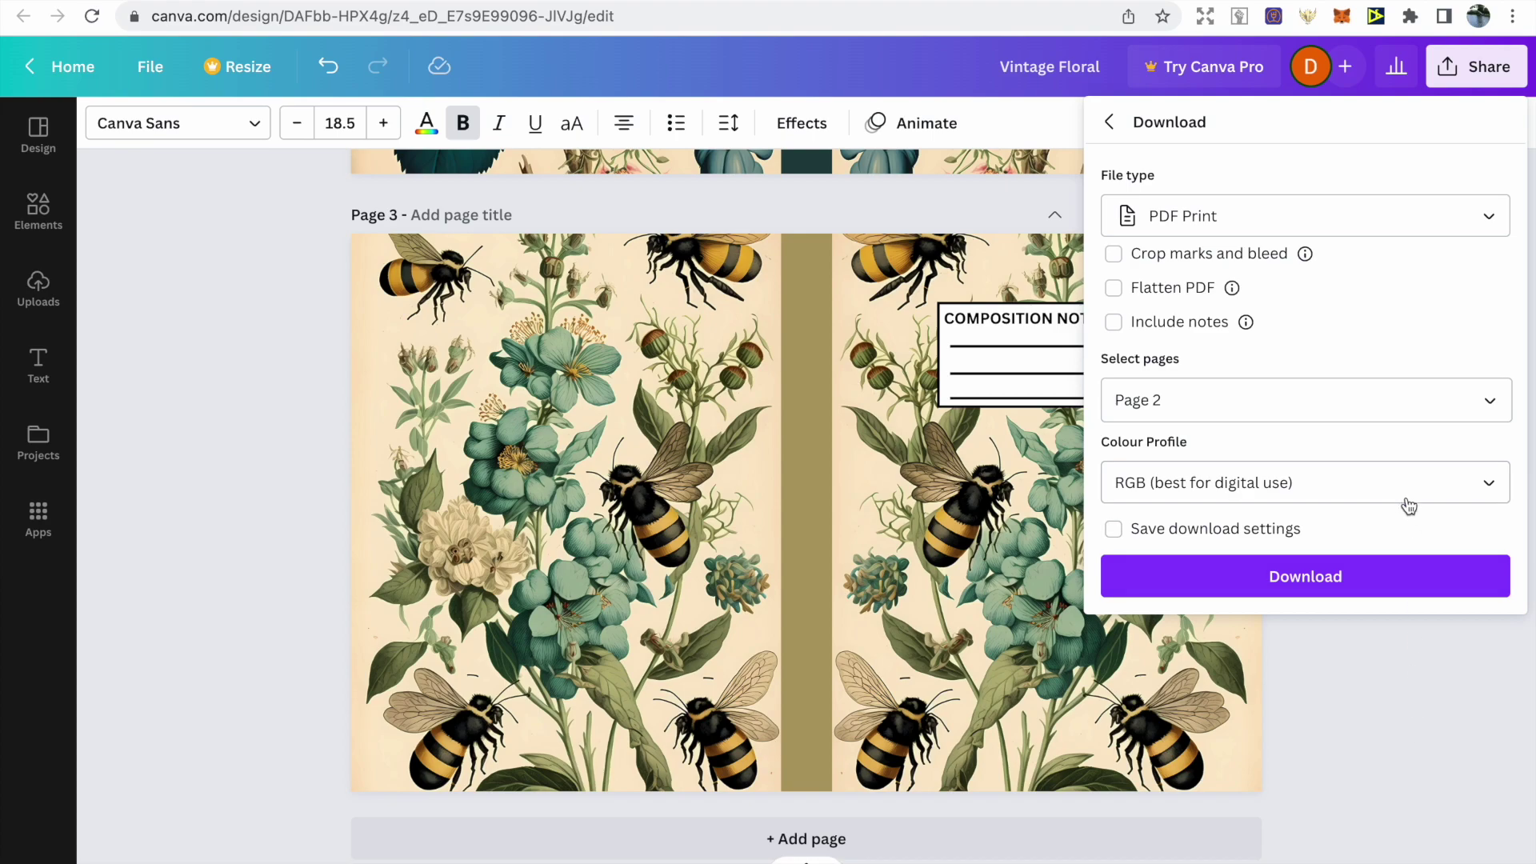
{"action": "left_click", "coordinate": [1310, 496]}
{"action": "left_click", "coordinate": [1280, 585]}
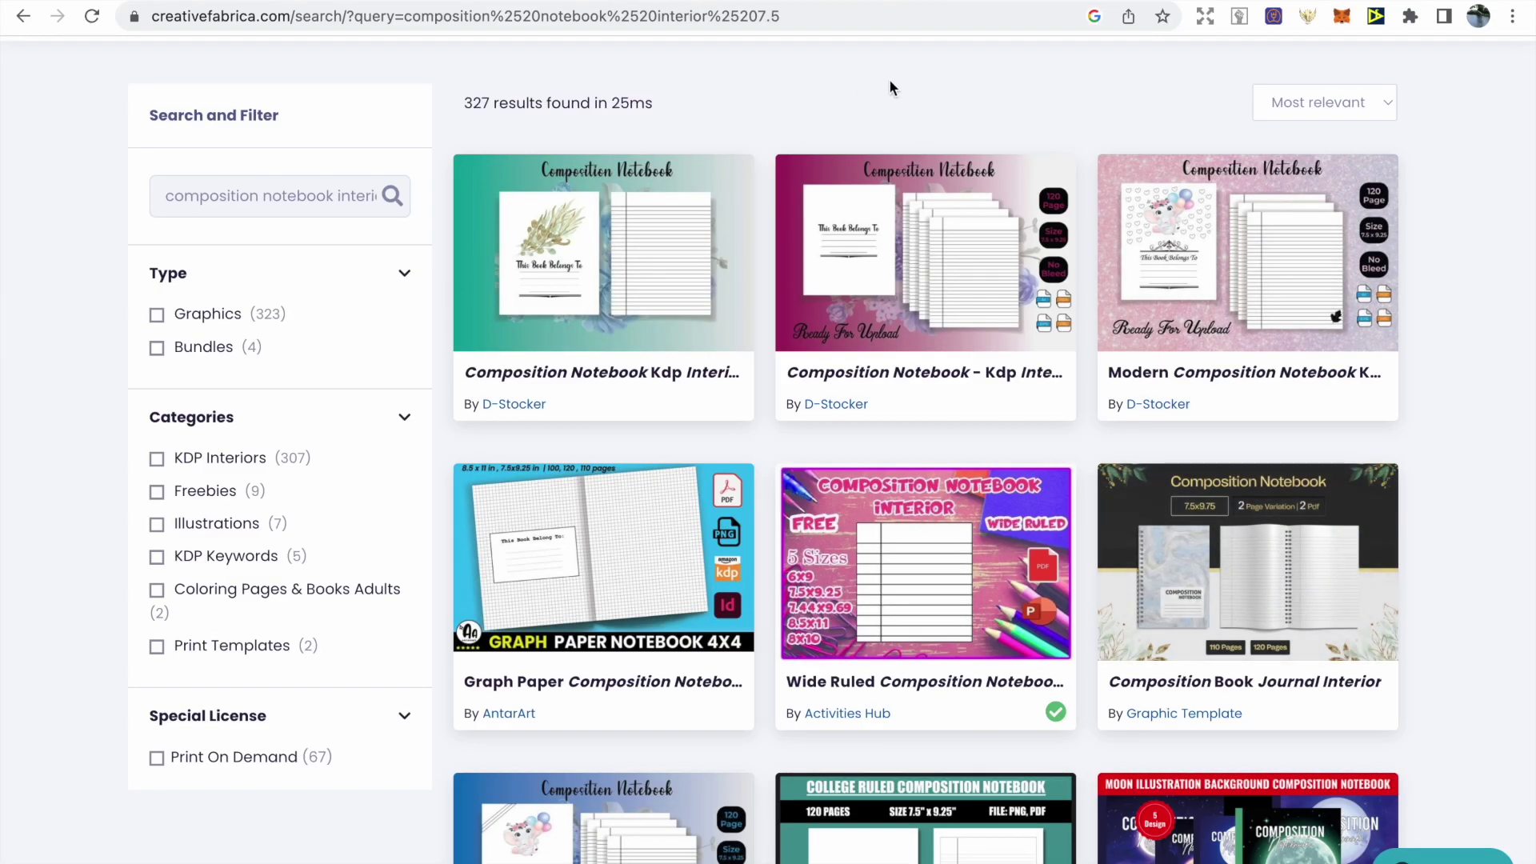
Switch to Creative Fabrica, browse the composition notebook interior results and open the pink Composition Notebook College Ruled listing
{"action": "scroll", "coordinate": [991, 104], "scroll_direction": "down", "scroll_amount": 2}
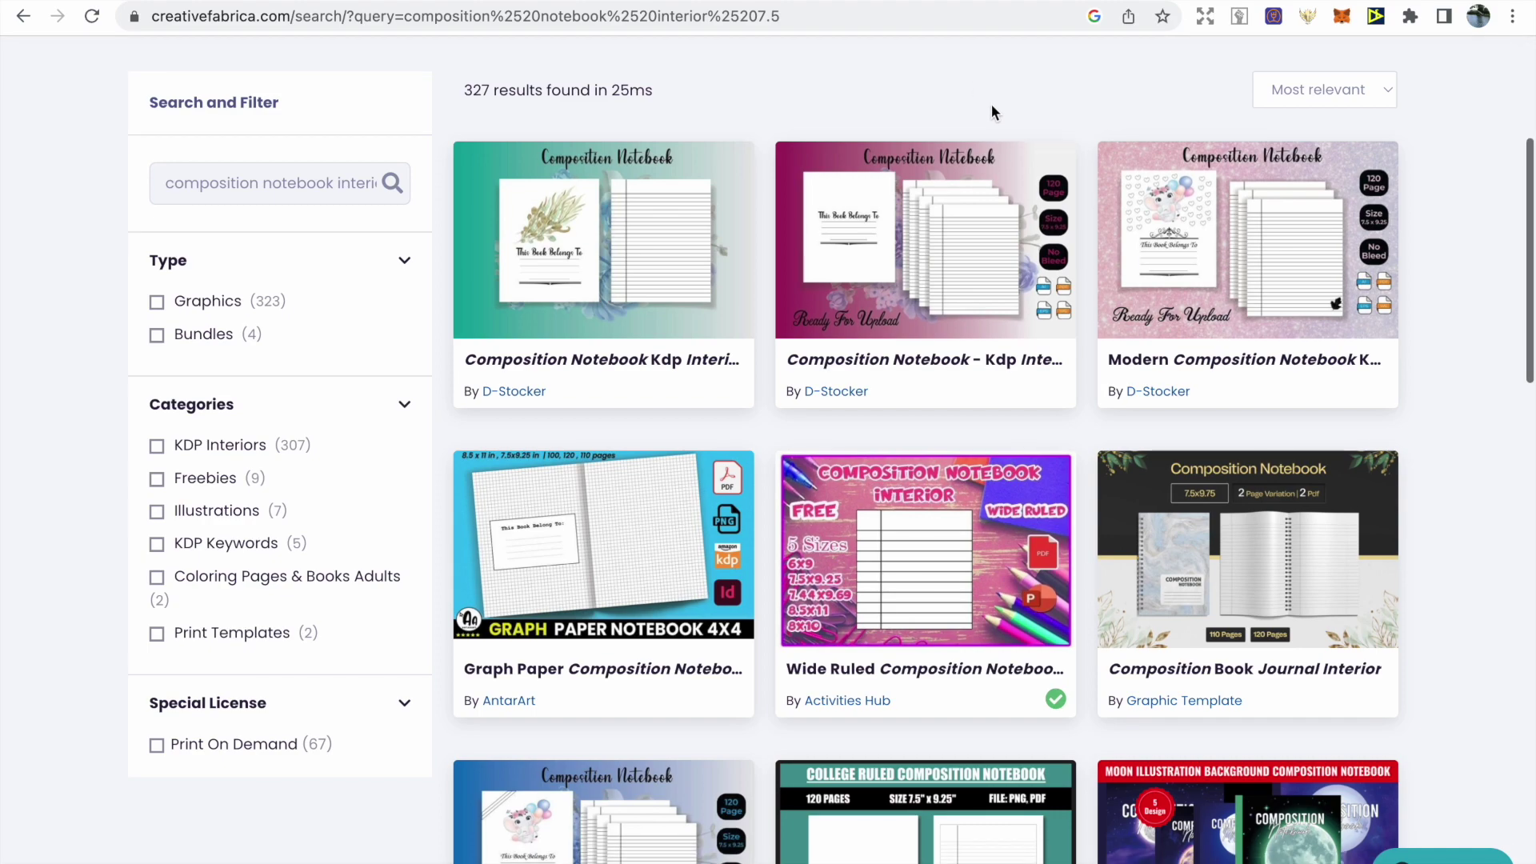
{"action": "scroll", "coordinate": [1077, 517], "scroll_direction": "down", "scroll_amount": 5}
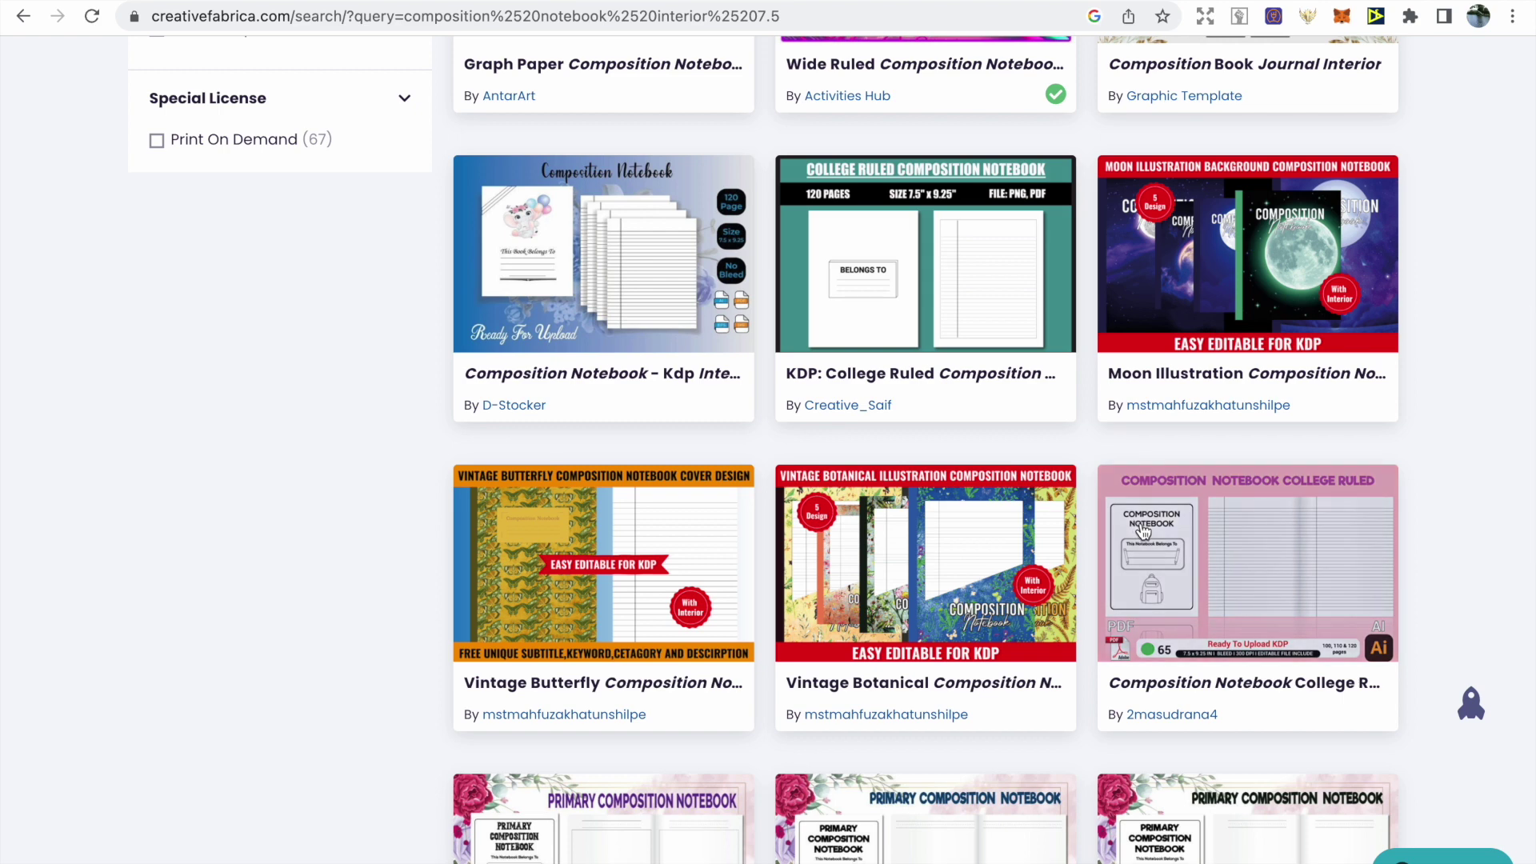
{"action": "left_click", "coordinate": [1142, 529]}
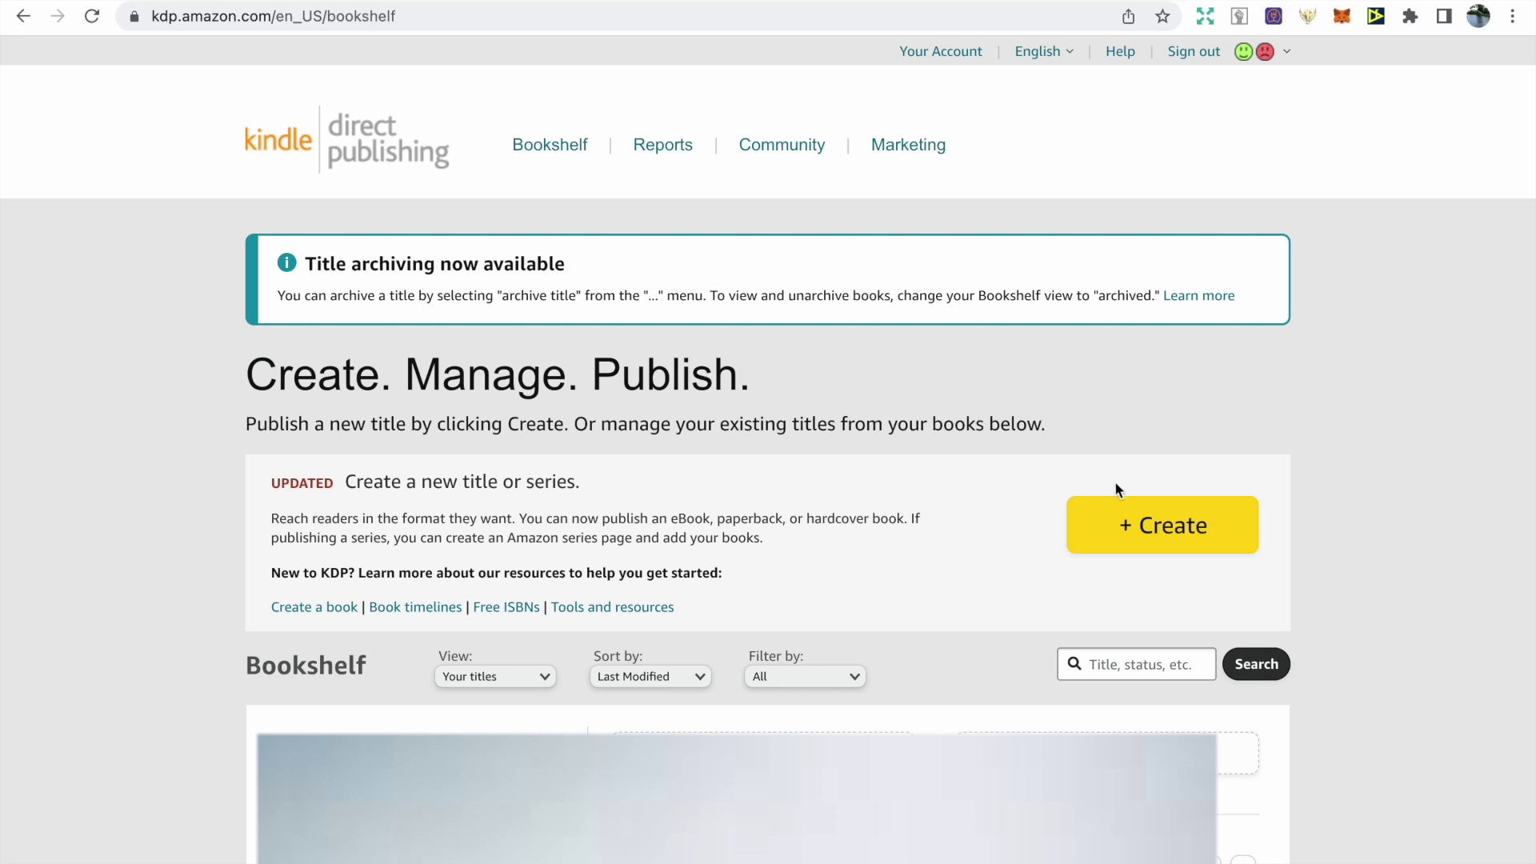
Switch to Kindle Direct Publishing and create a new paperback title
{"action": "left_click", "coordinate": [1123, 512]}
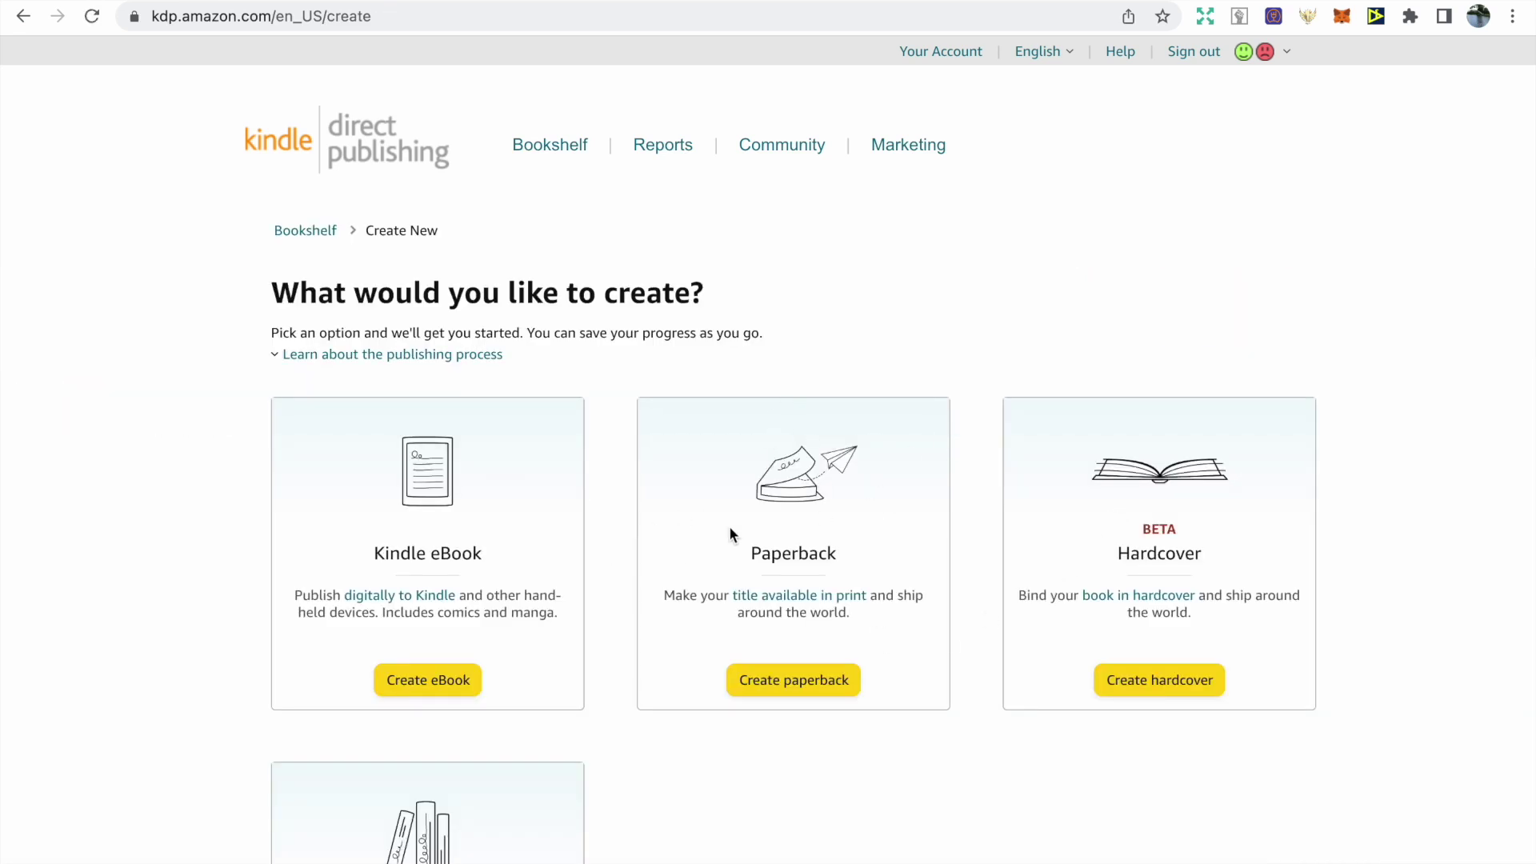
{"action": "scroll", "coordinate": [744, 552], "scroll_direction": "down", "scroll_amount": 1}
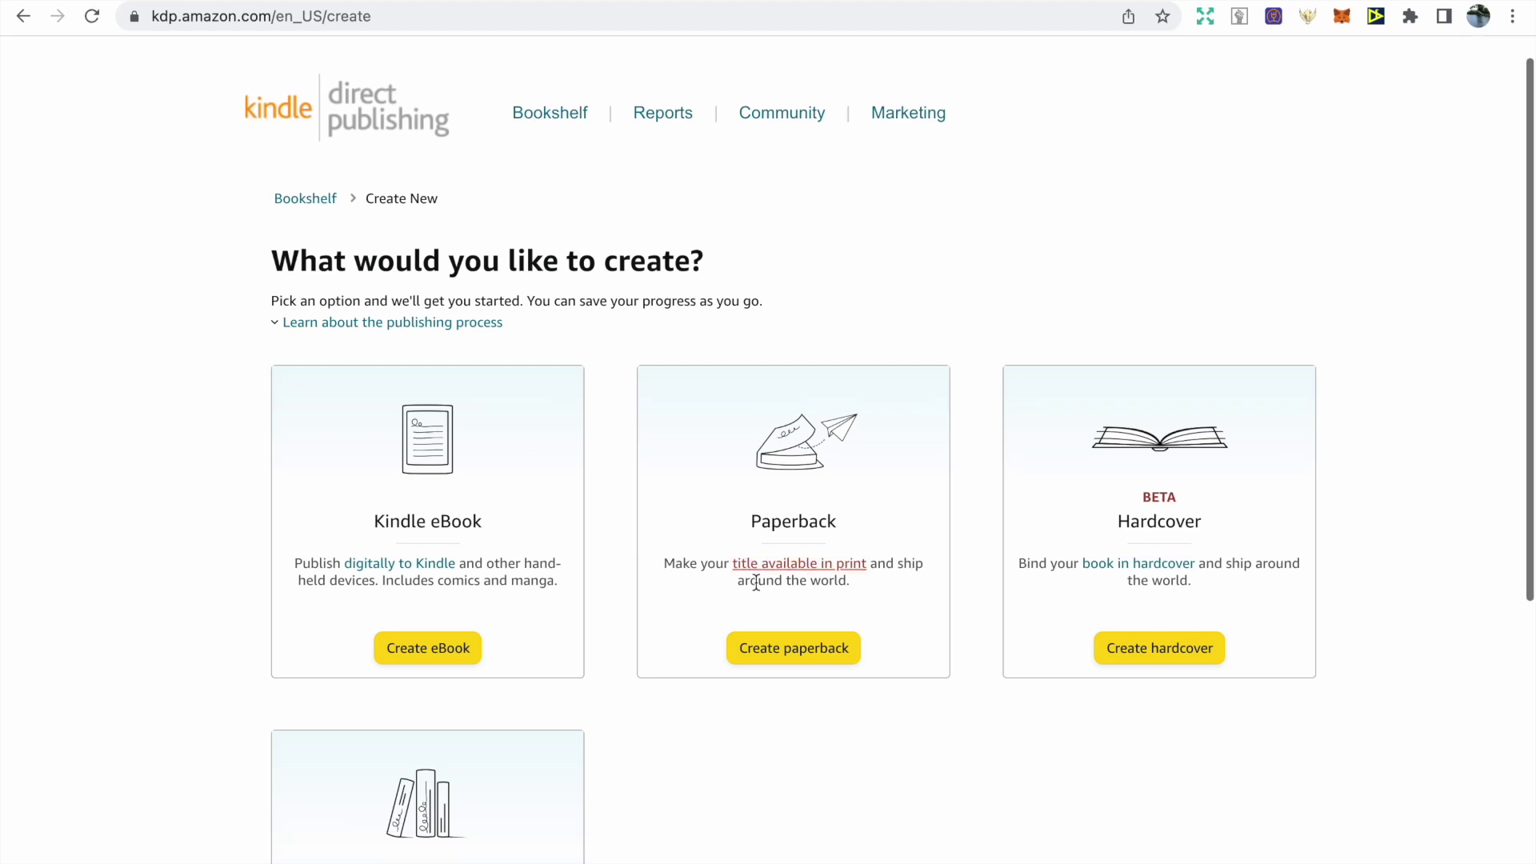
{"action": "left_click", "coordinate": [782, 658]}
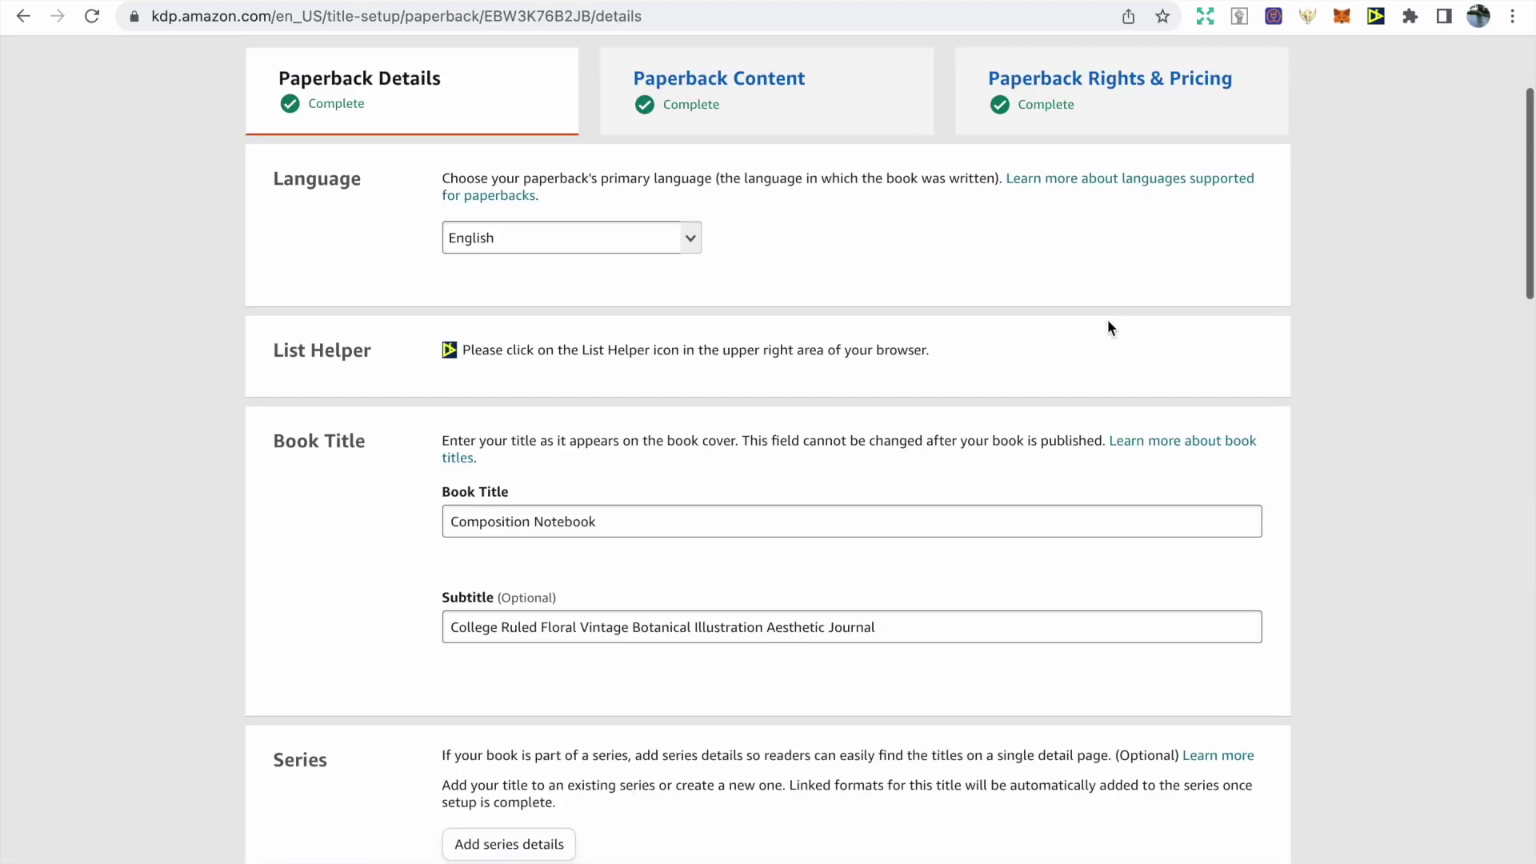
Review the paperback's details, from the book title and subtitle through the author and contributors to the description text
{"action": "scroll", "coordinate": [1108, 319], "scroll_direction": "down", "scroll_amount": 1}
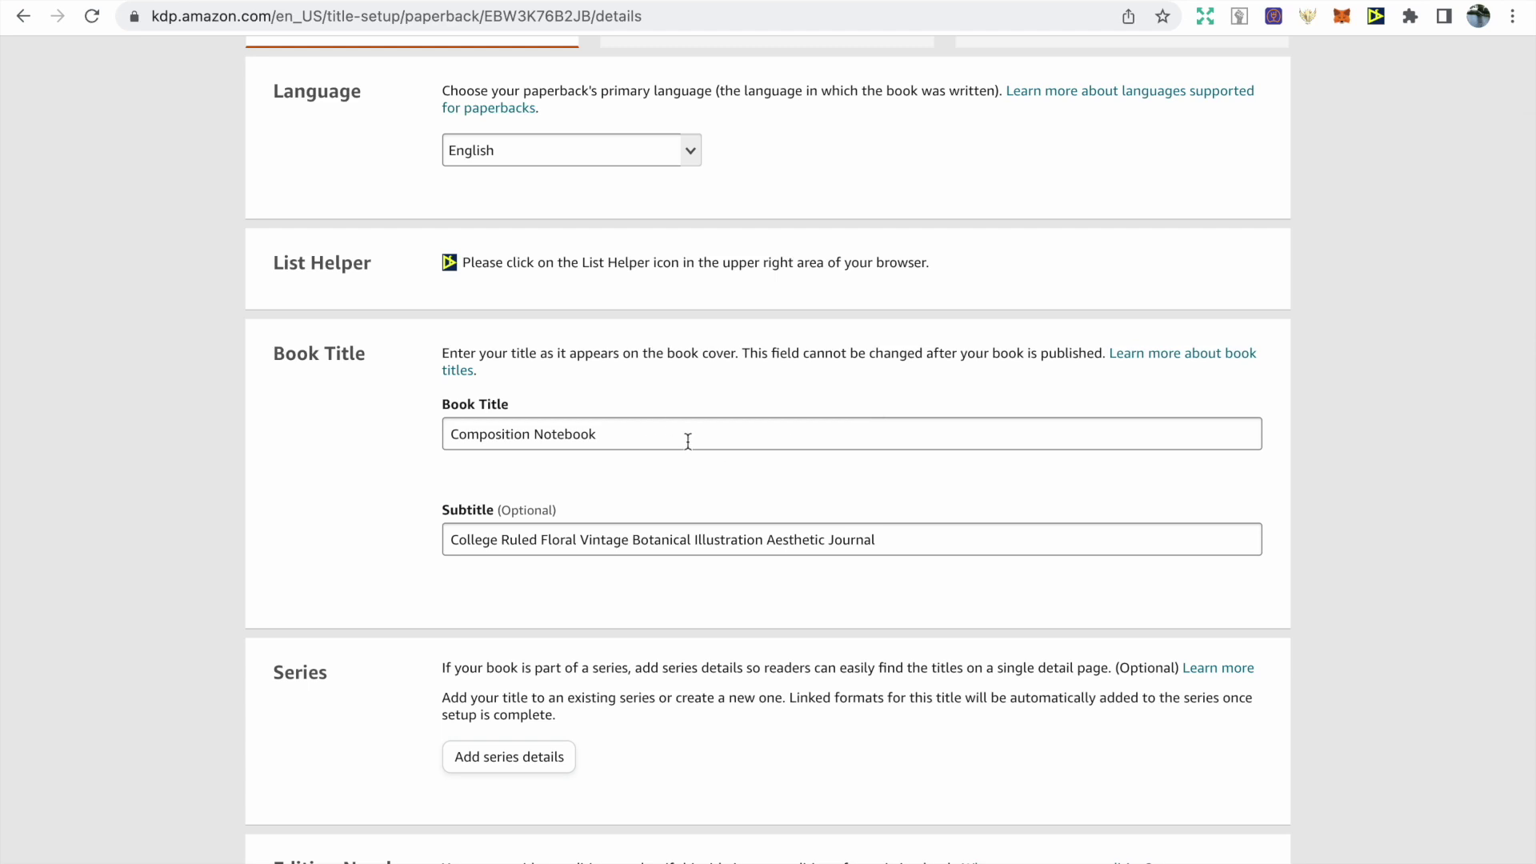
{"action": "scroll", "coordinate": [686, 445], "scroll_direction": "down", "scroll_amount": 1}
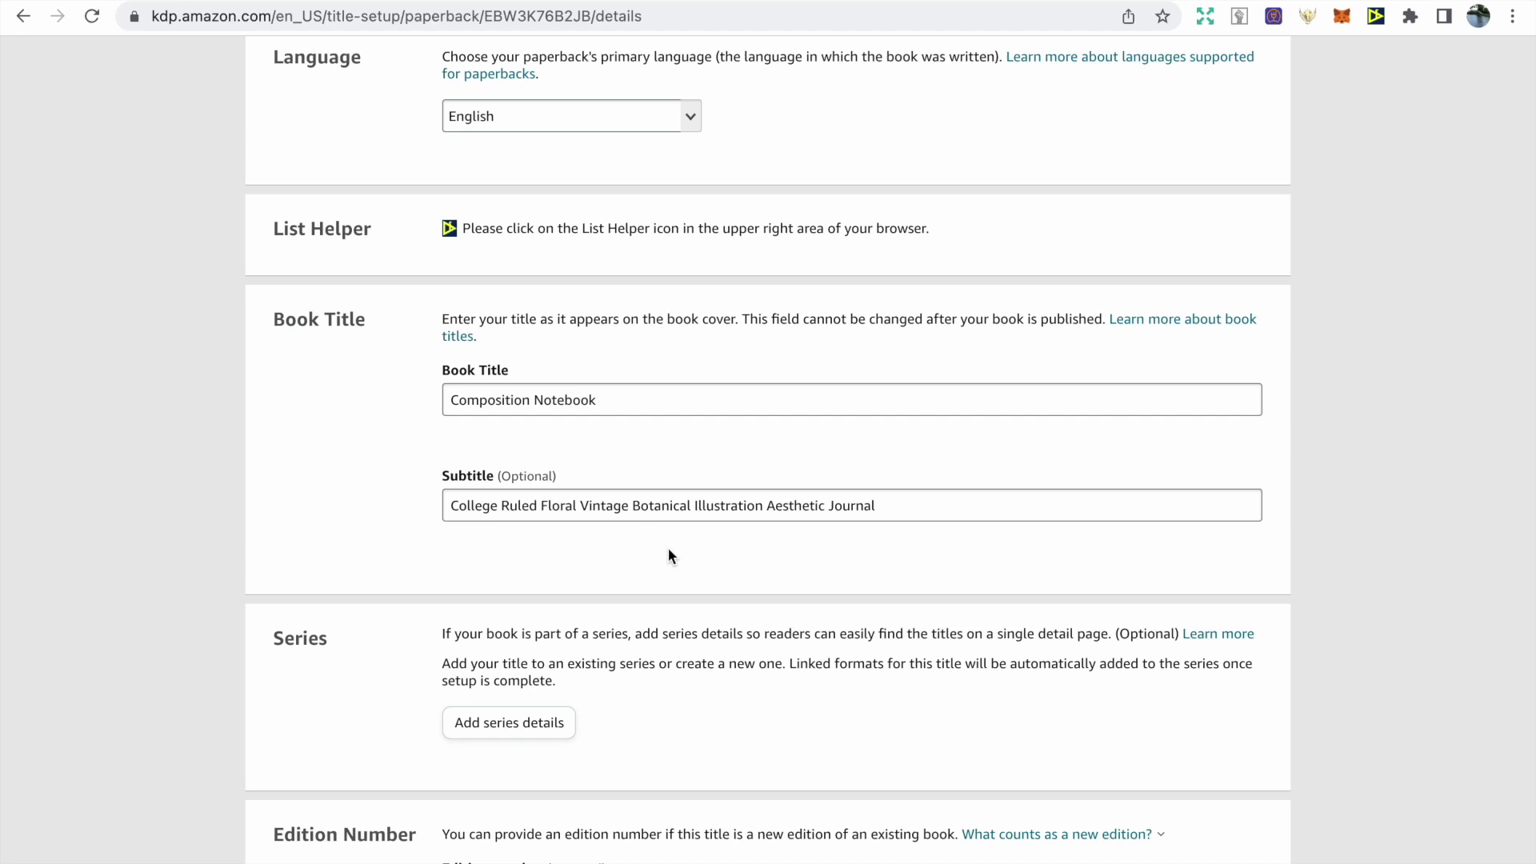
{"action": "scroll", "coordinate": [669, 549], "scroll_direction": "down", "scroll_amount": 6}
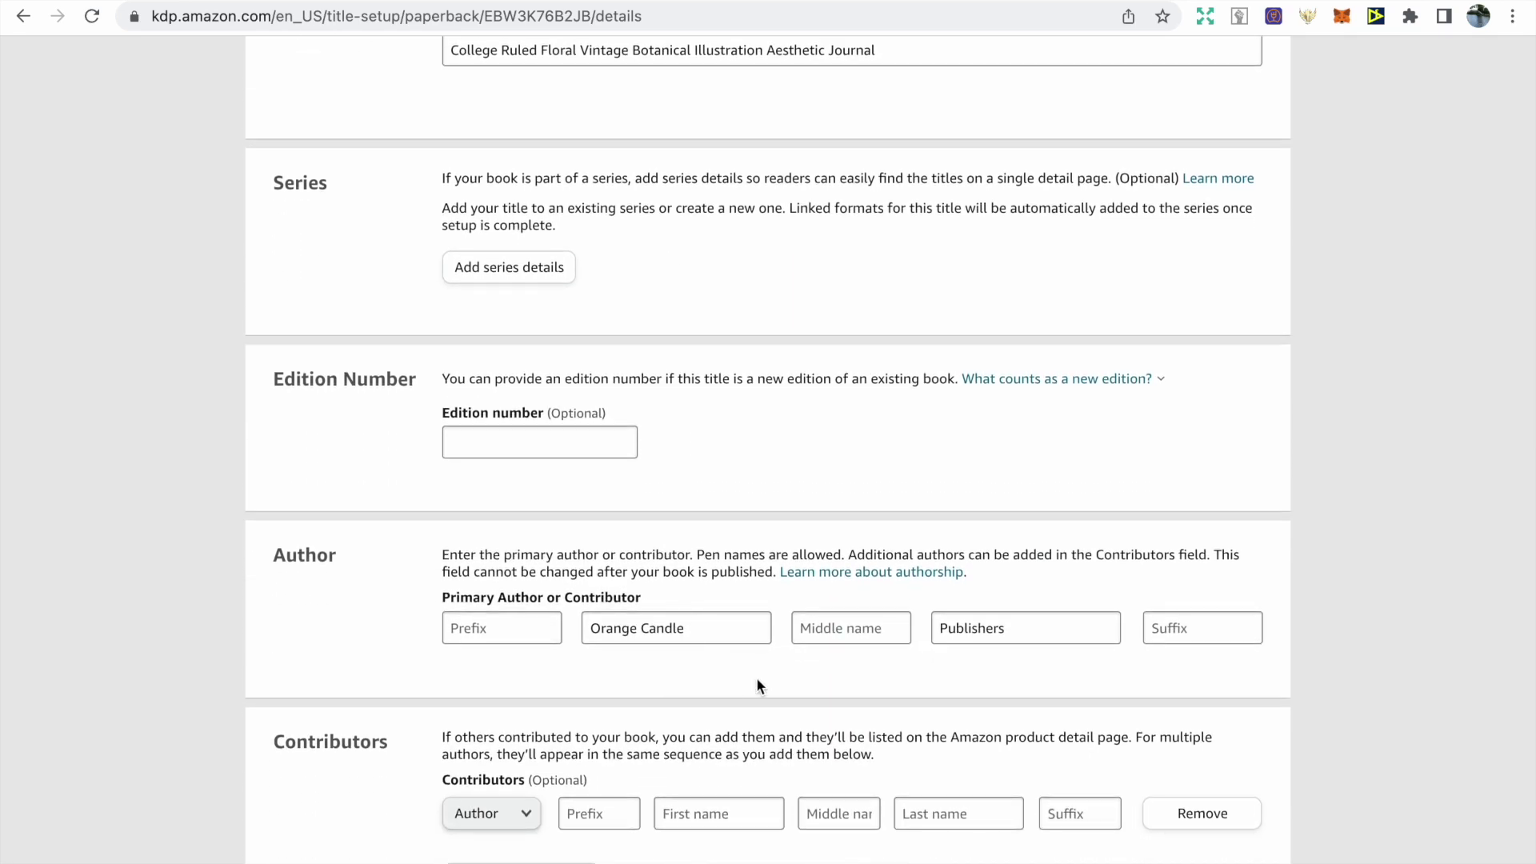
{"action": "scroll", "coordinate": [874, 674], "scroll_direction": "down", "scroll_amount": 2}
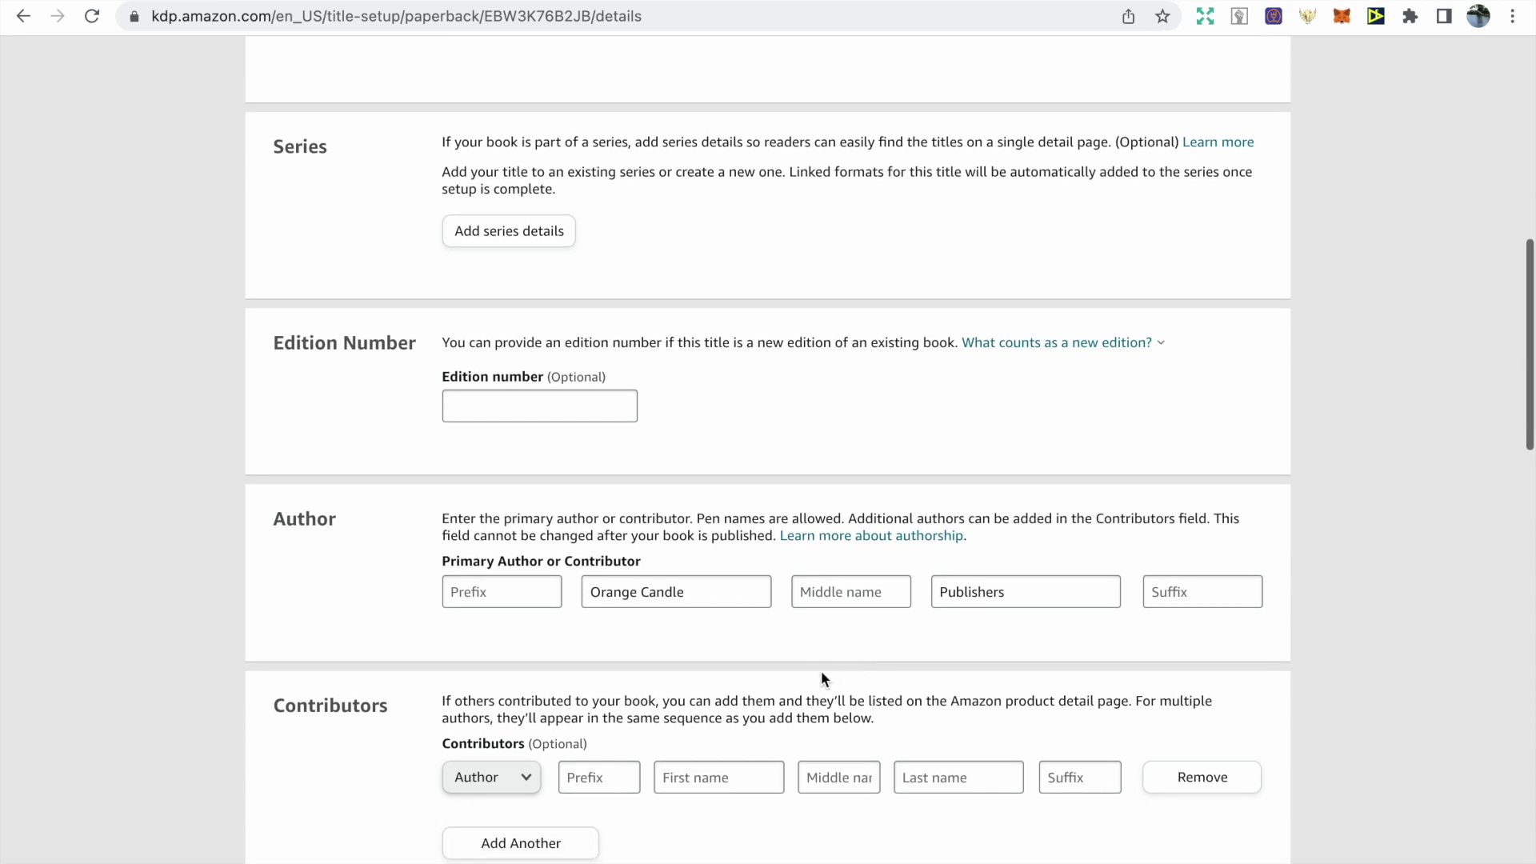
{"action": "scroll", "coordinate": [818, 678], "scroll_direction": "down", "scroll_amount": 4}
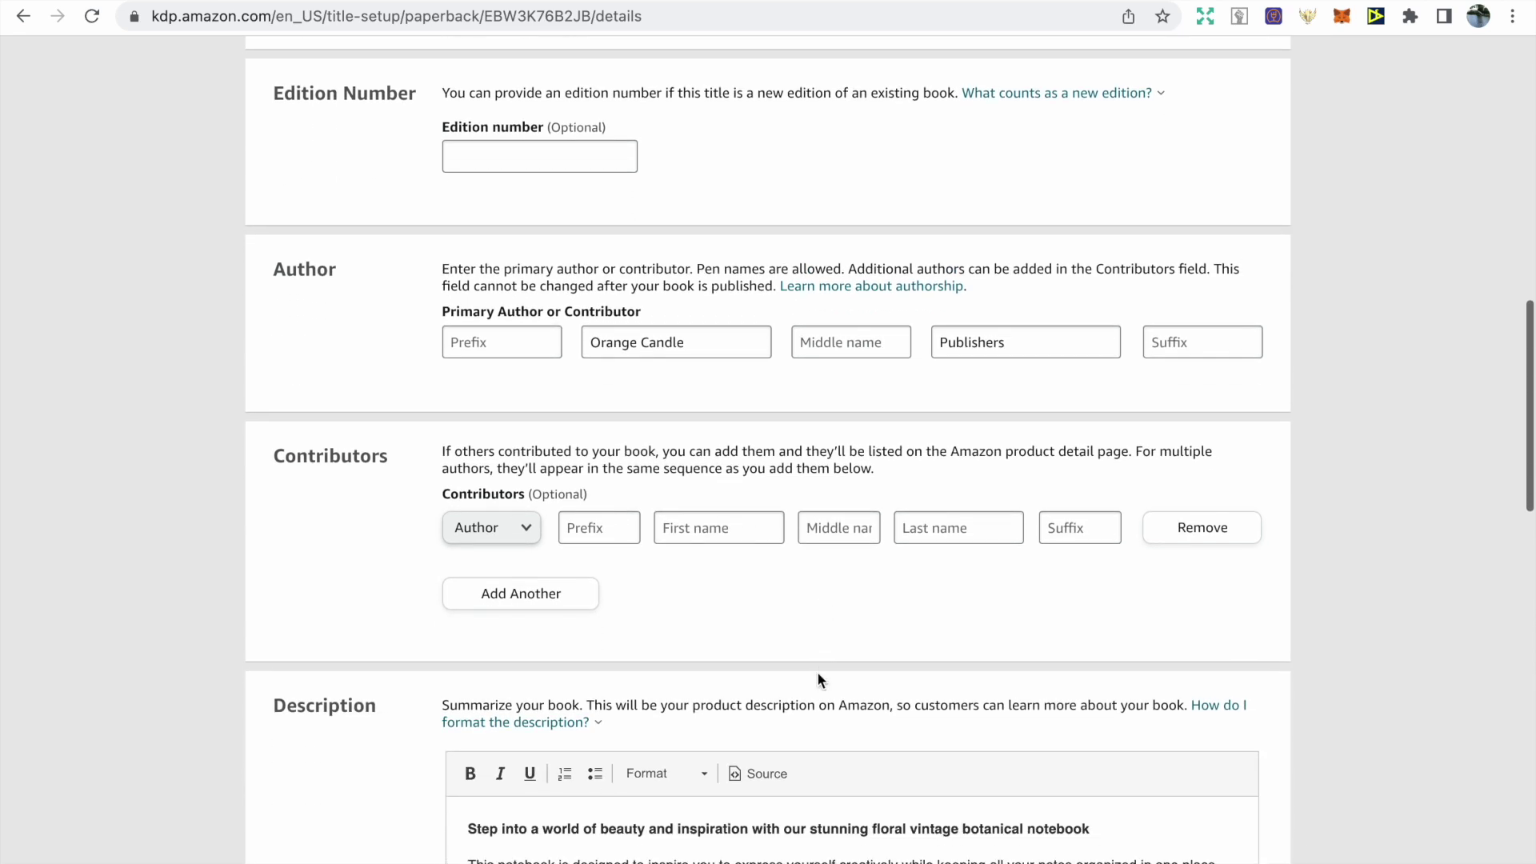
{"action": "scroll", "coordinate": [817, 674], "scroll_direction": "down", "scroll_amount": 5}
{"action": "scroll", "coordinate": [817, 675], "scroll_direction": "up", "scroll_amount": 2}
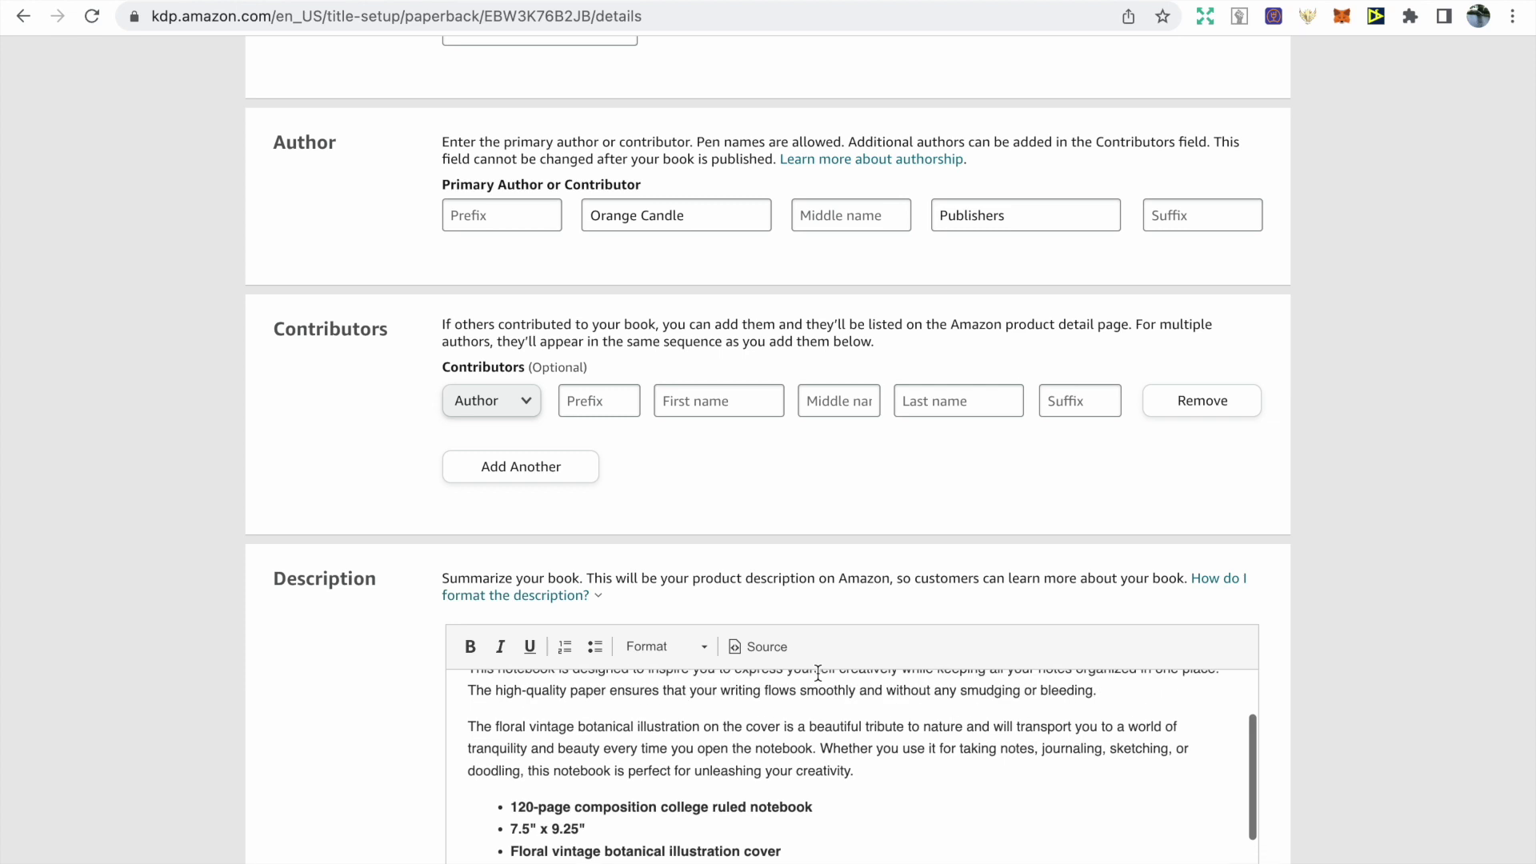
{"action": "scroll", "coordinate": [900, 574], "scroll_direction": "down", "scroll_amount": 3}
{"action": "scroll", "coordinate": [991, 535], "scroll_direction": "up", "scroll_amount": 2}
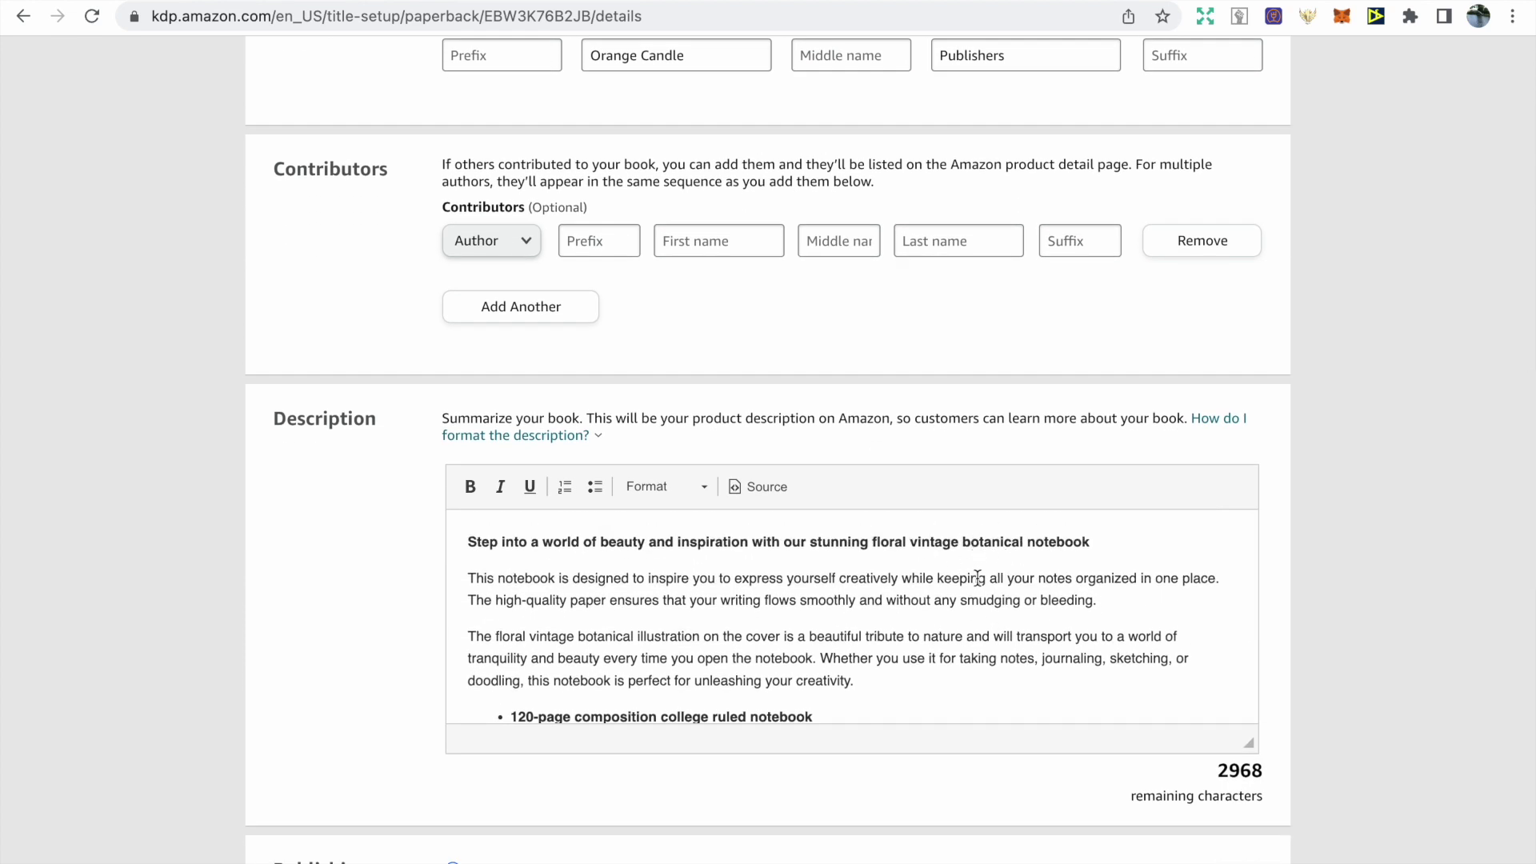
Check the remaining paperback details from description, rights and keywords to categories and adult content, and save them to continue to the content page
{"action": "scroll", "coordinate": [917, 609], "scroll_direction": "down", "scroll_amount": 4}
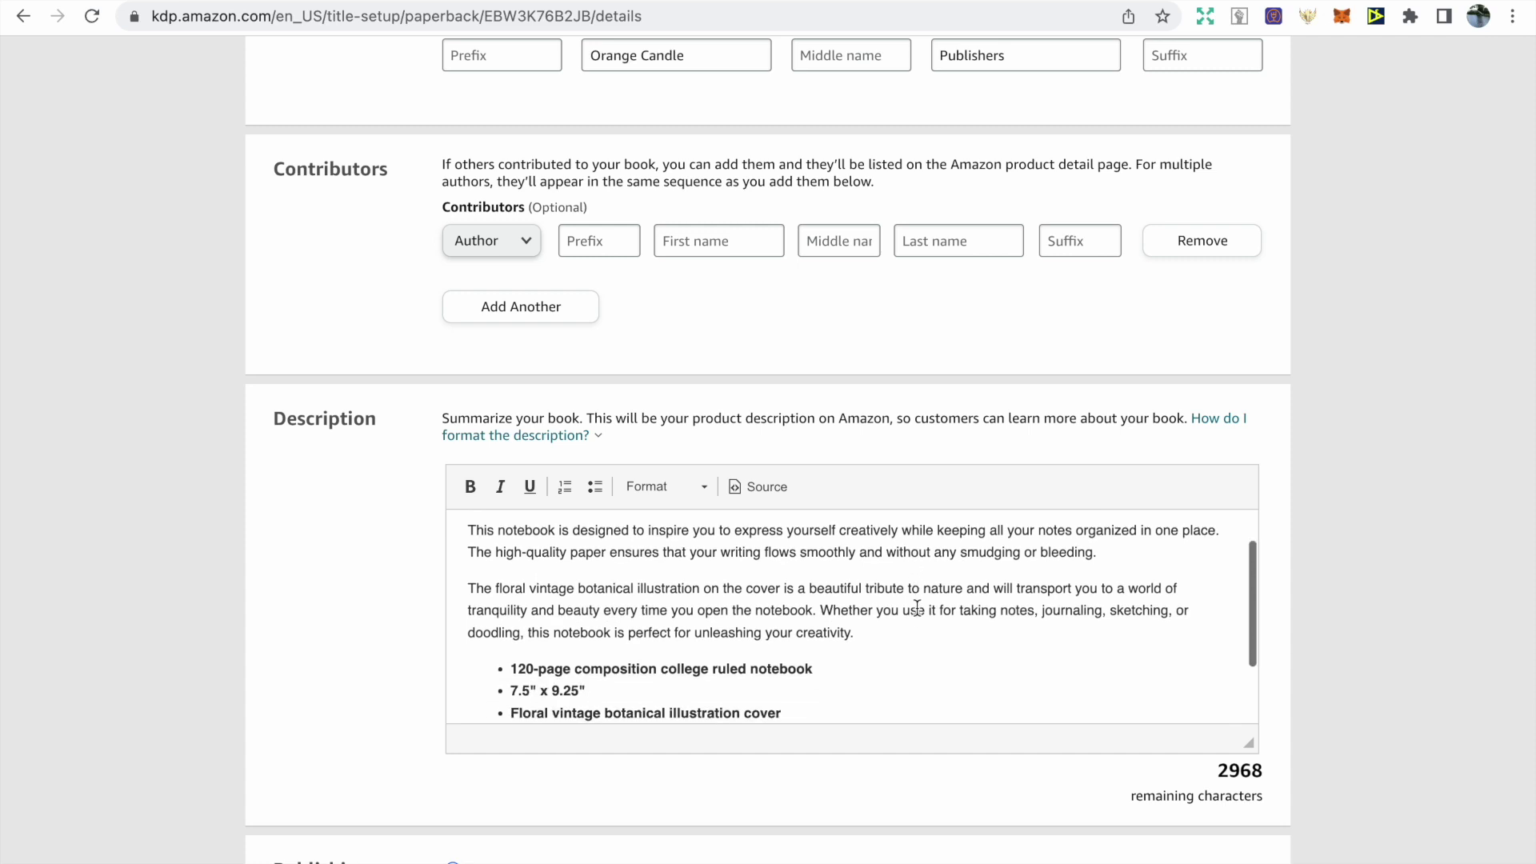
{"action": "scroll", "coordinate": [917, 609], "scroll_direction": "up", "scroll_amount": 4}
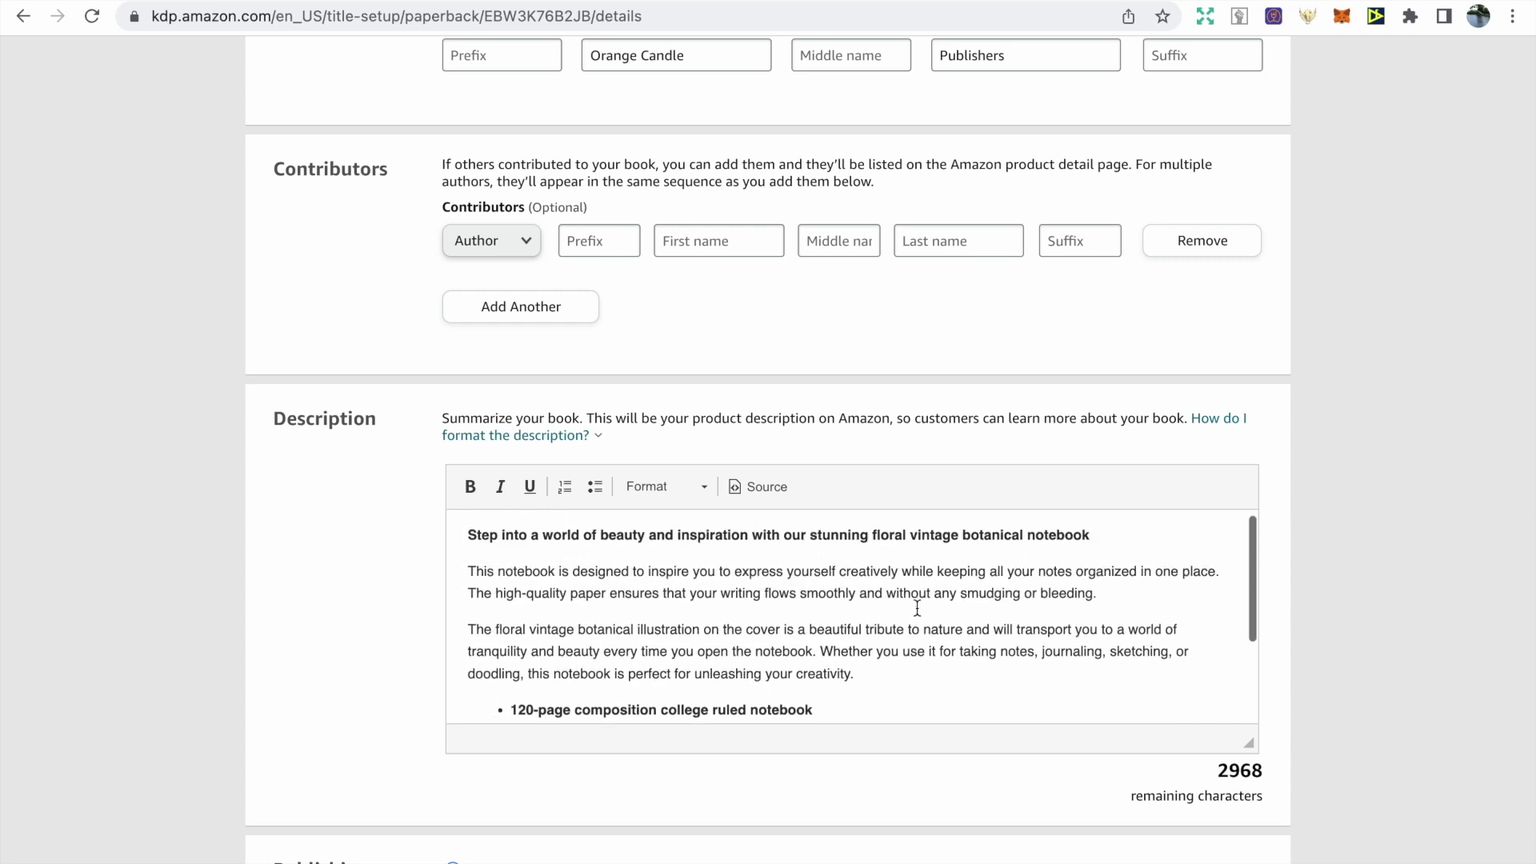
{"action": "scroll", "coordinate": [414, 694], "scroll_direction": "down", "scroll_amount": 2}
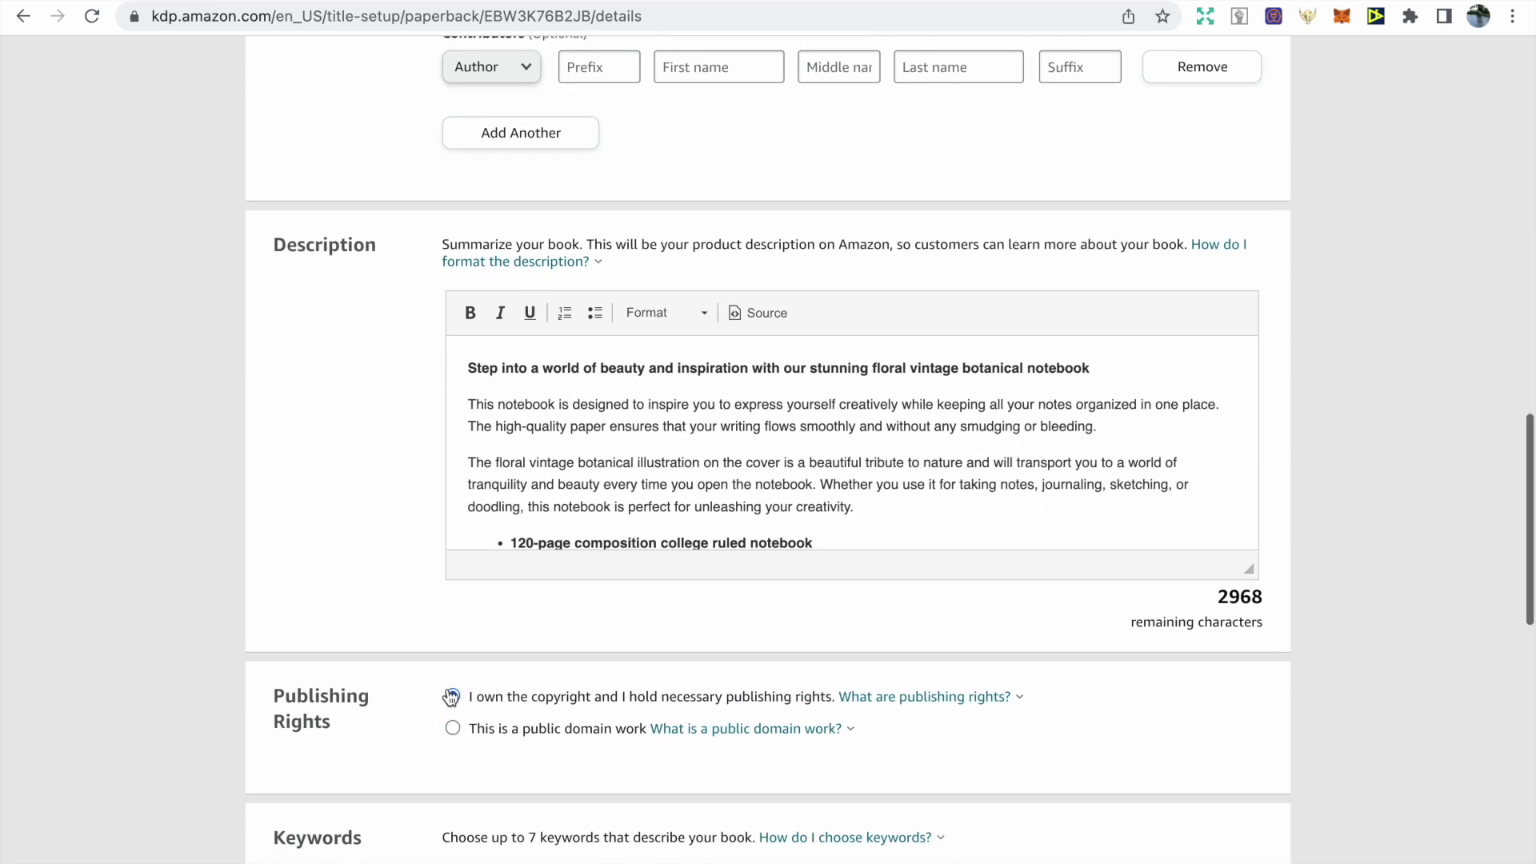
{"action": "scroll", "coordinate": [415, 717], "scroll_direction": "down", "scroll_amount": 2}
{"action": "scroll", "coordinate": [415, 716], "scroll_direction": "down", "scroll_amount": 3}
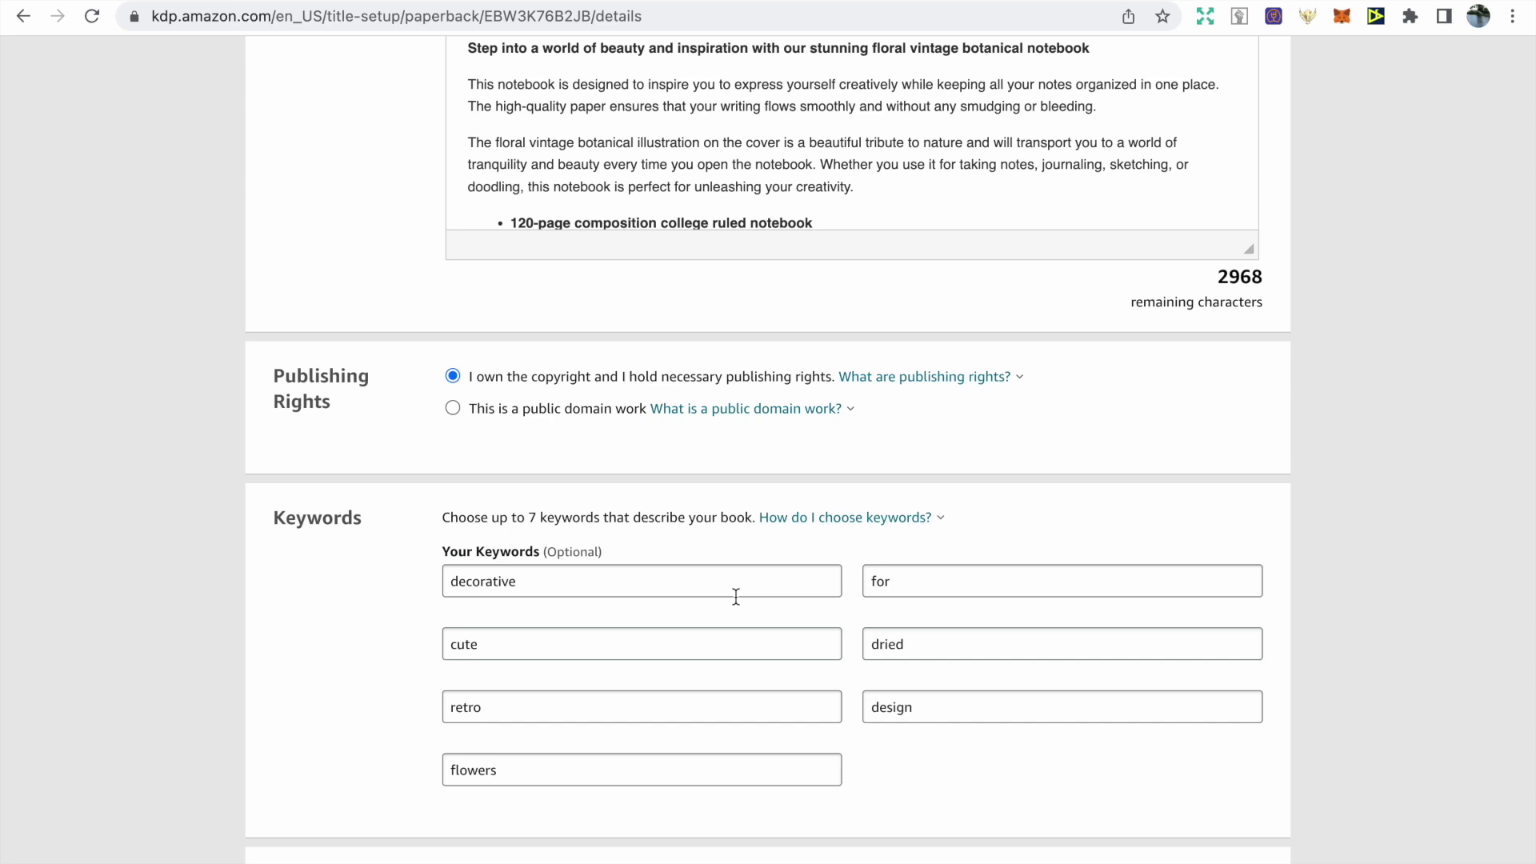
{"action": "scroll", "coordinate": [736, 596], "scroll_direction": "down", "scroll_amount": 2}
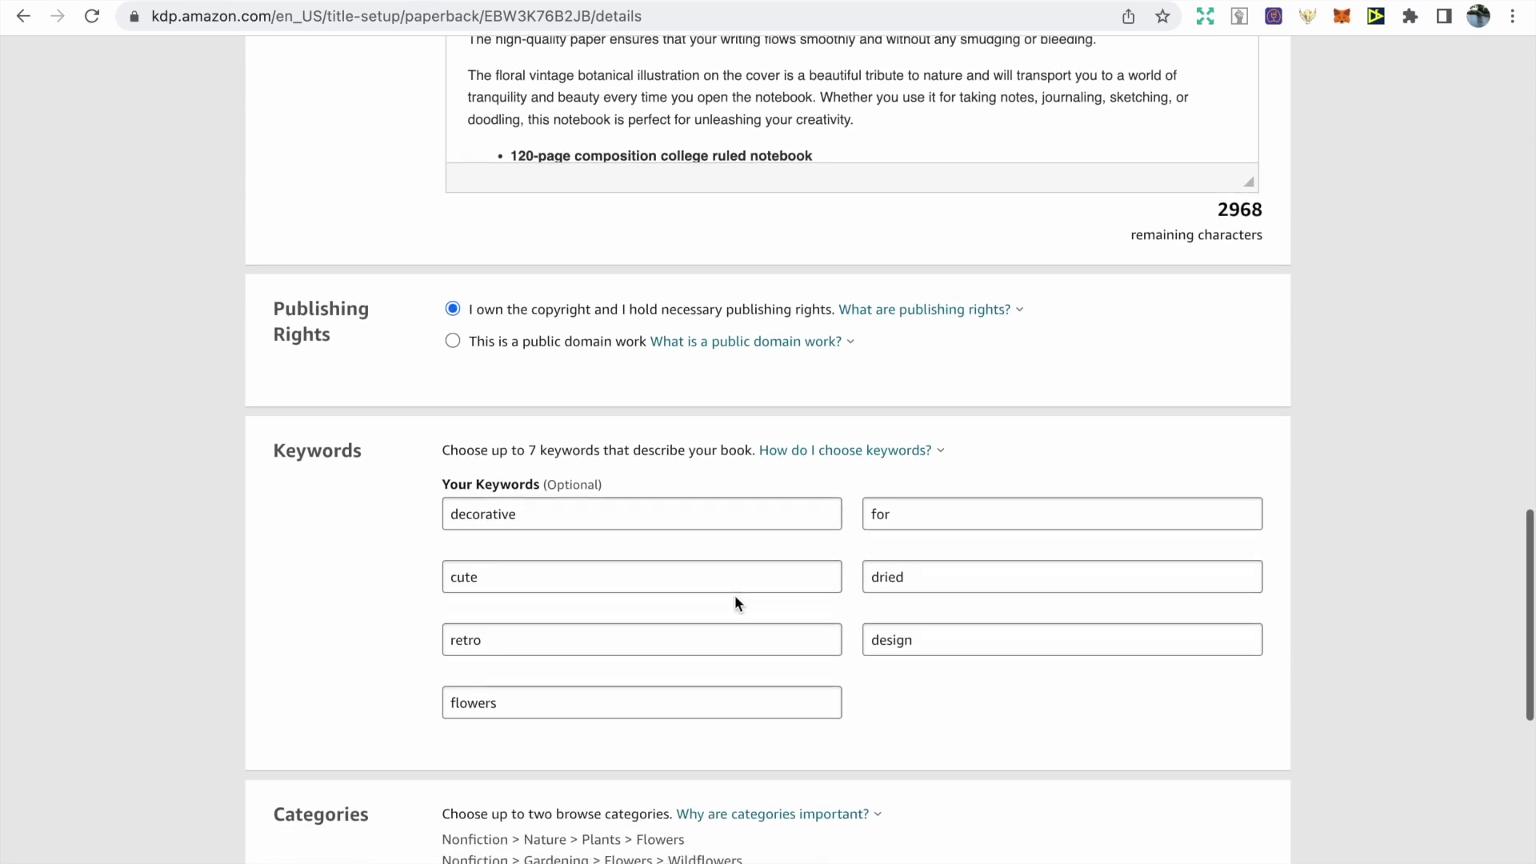
{"action": "scroll", "coordinate": [736, 599], "scroll_direction": "down", "scroll_amount": 2}
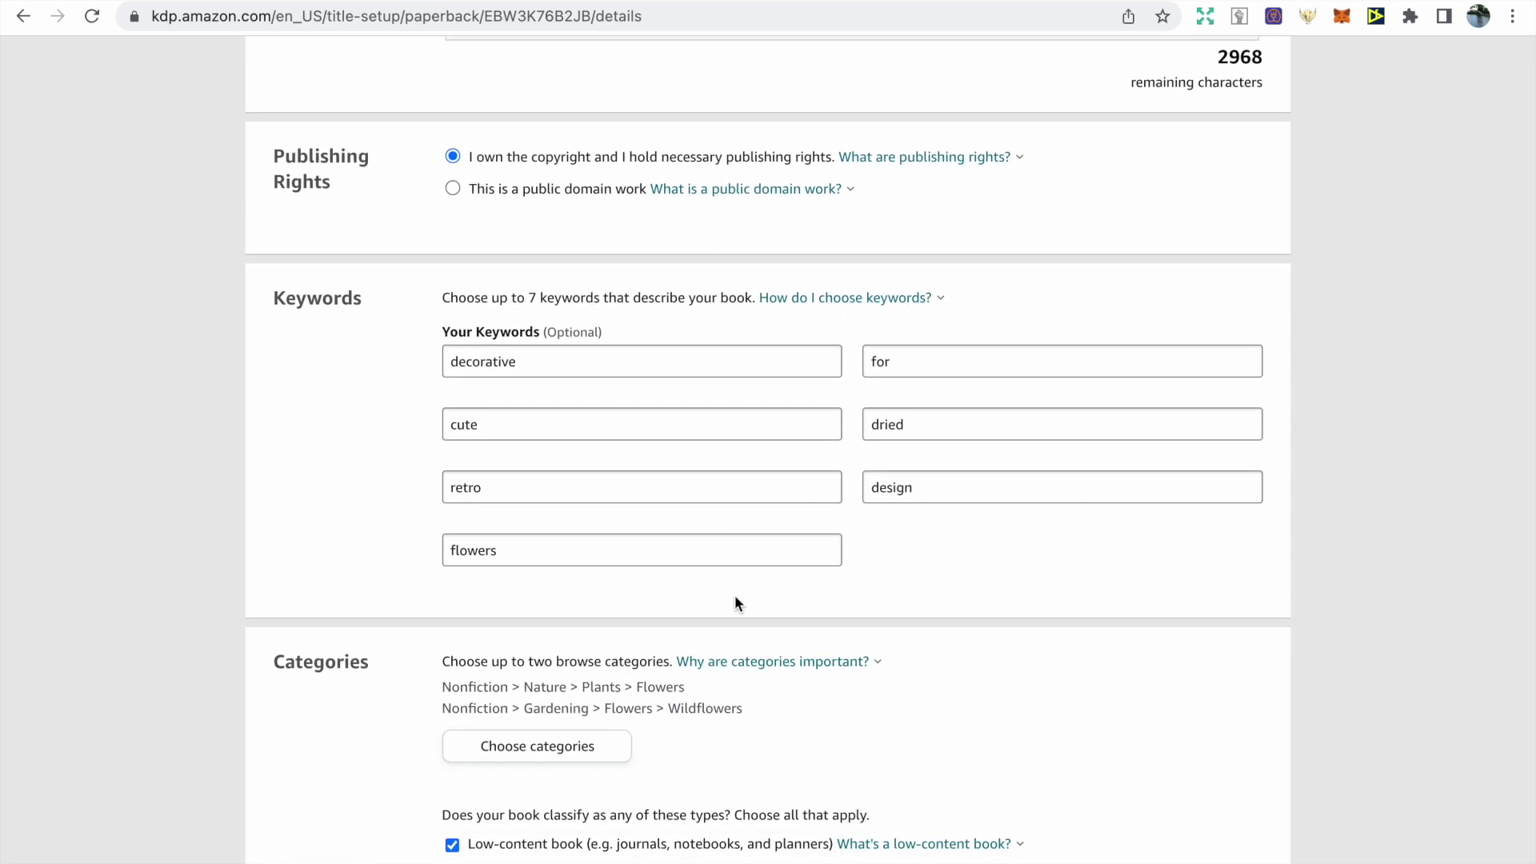
{"action": "scroll", "coordinate": [734, 596], "scroll_direction": "down", "scroll_amount": 2}
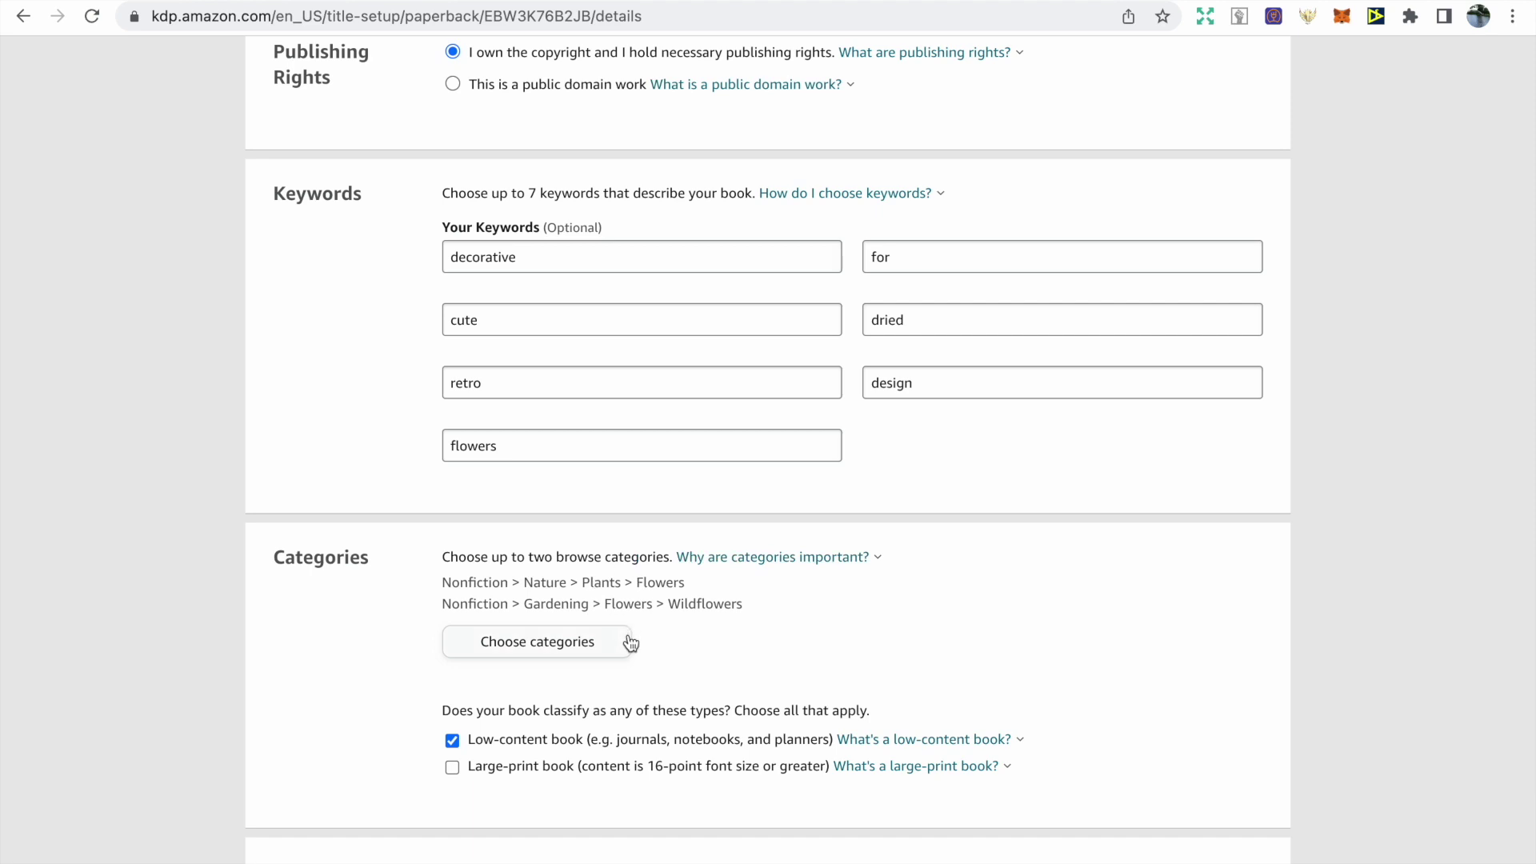
{"action": "scroll", "coordinate": [687, 640], "scroll_direction": "down", "scroll_amount": 2}
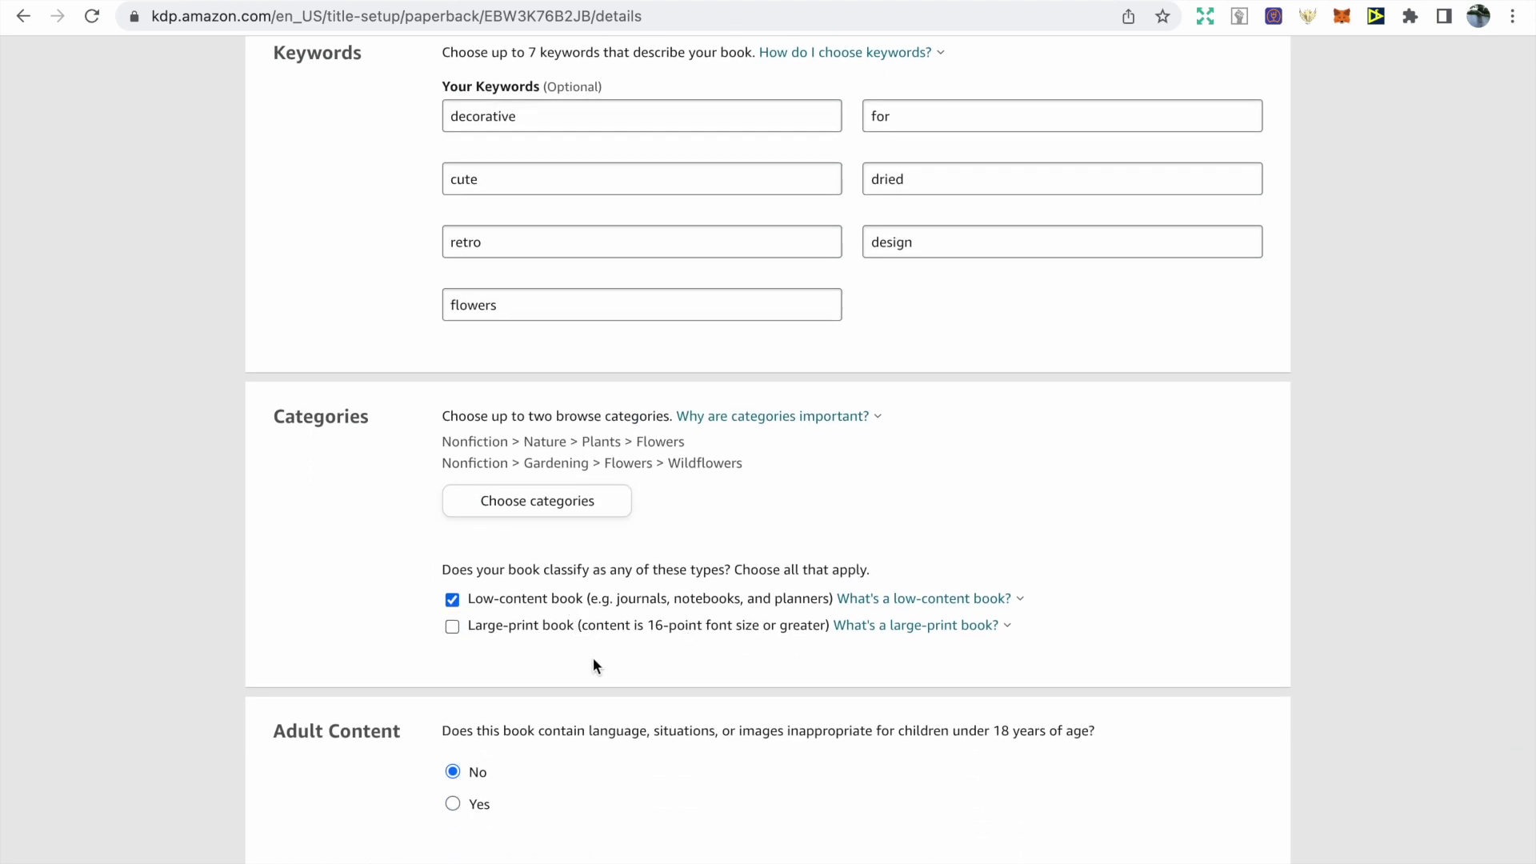
{"action": "scroll", "coordinate": [593, 660], "scroll_direction": "down", "scroll_amount": 1}
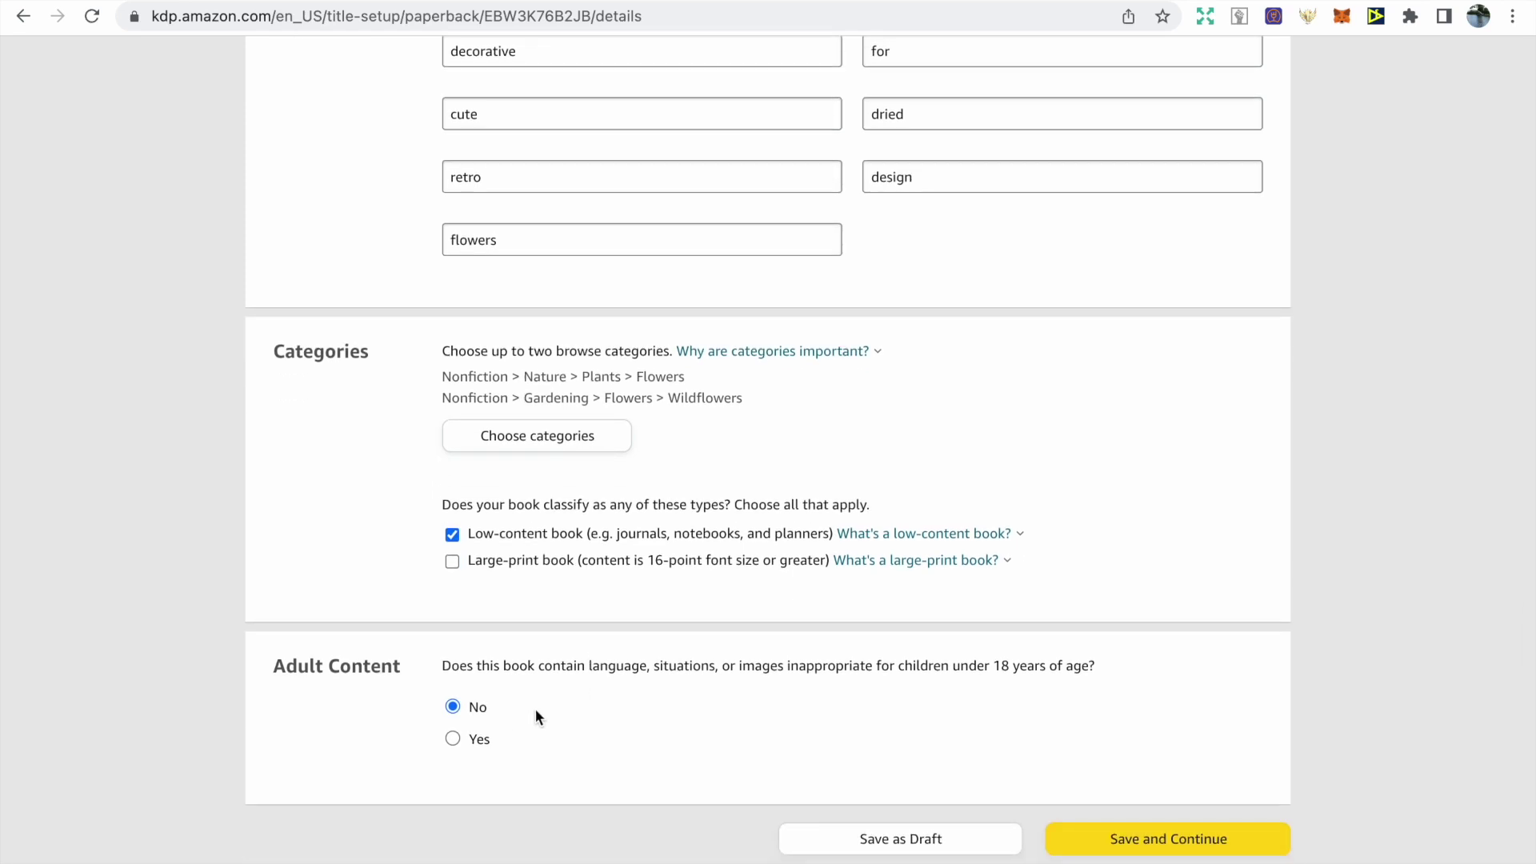
{"action": "left_click", "coordinate": [1094, 842]}
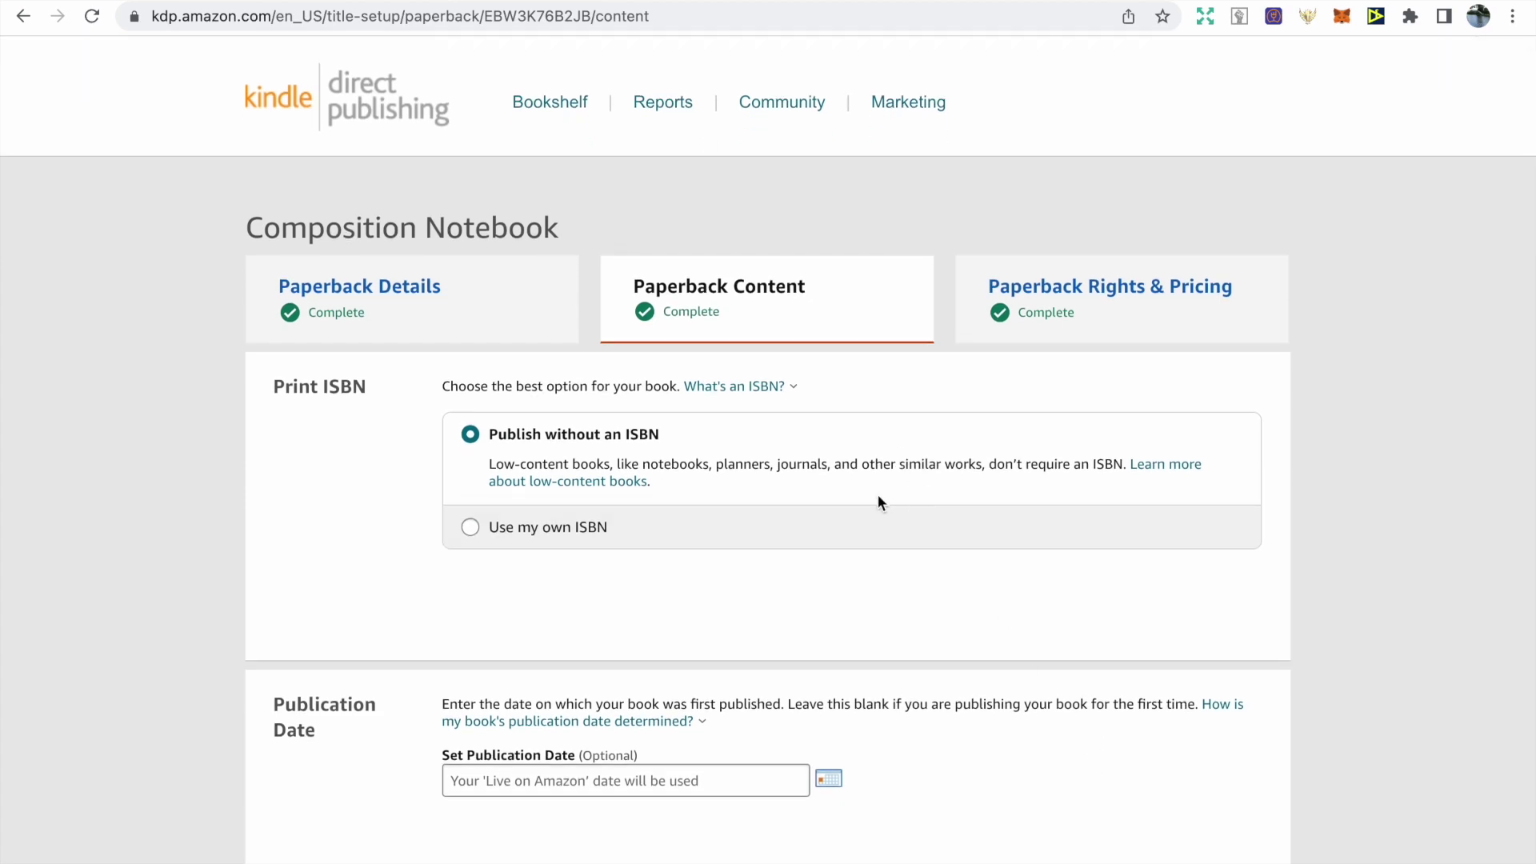
Review the paperback content settings, including ISBN, ink and paper, trim size, bleed with its help text, cover finish, manuscript and cover file
{"action": "scroll", "coordinate": [952, 566], "scroll_direction": "down", "scroll_amount": 4}
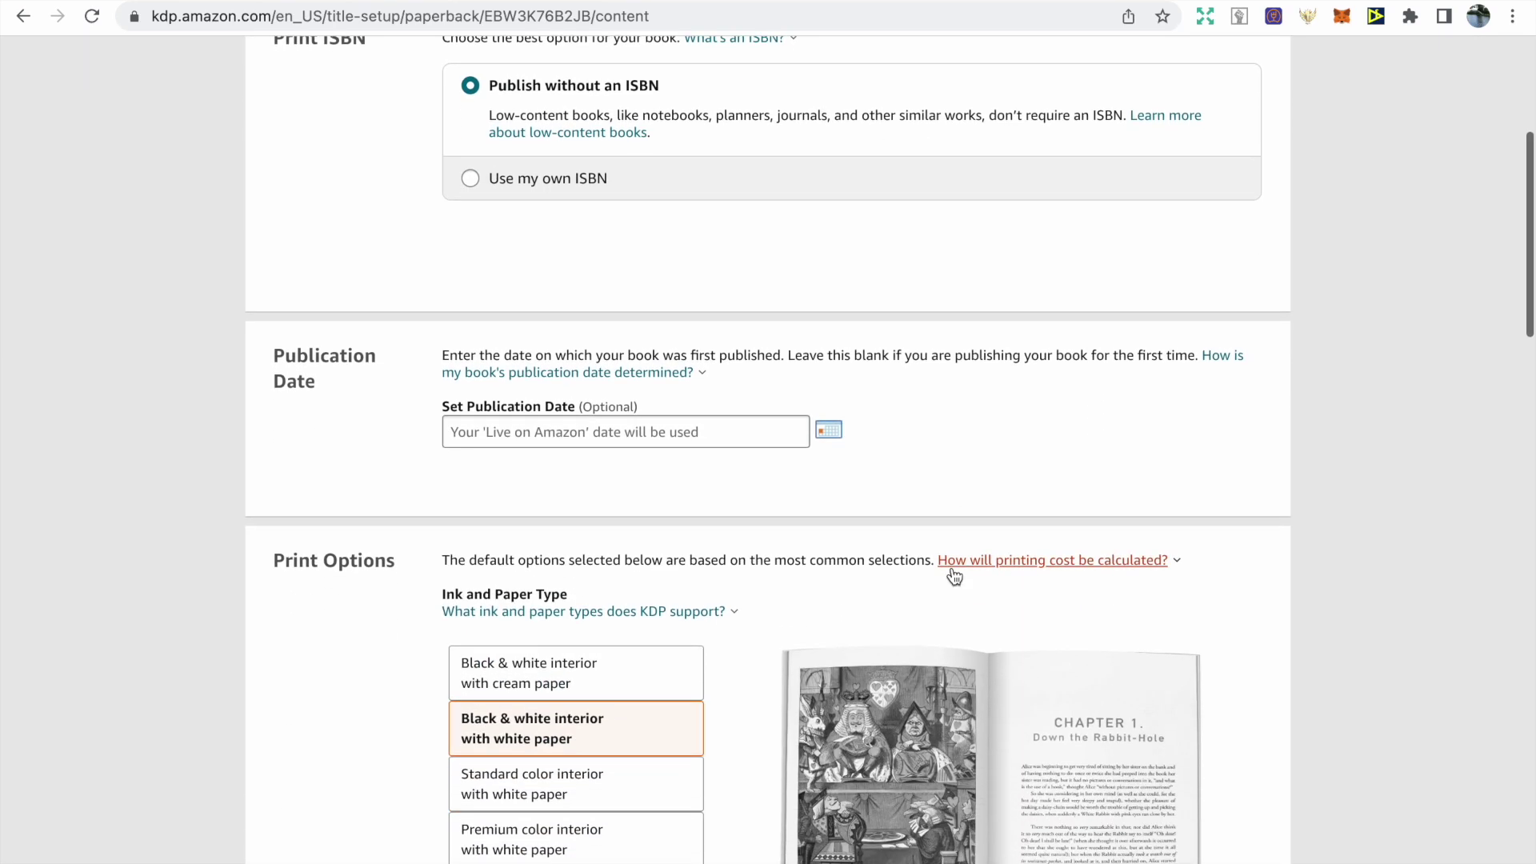
{"action": "scroll", "coordinate": [954, 574], "scroll_direction": "down", "scroll_amount": 2}
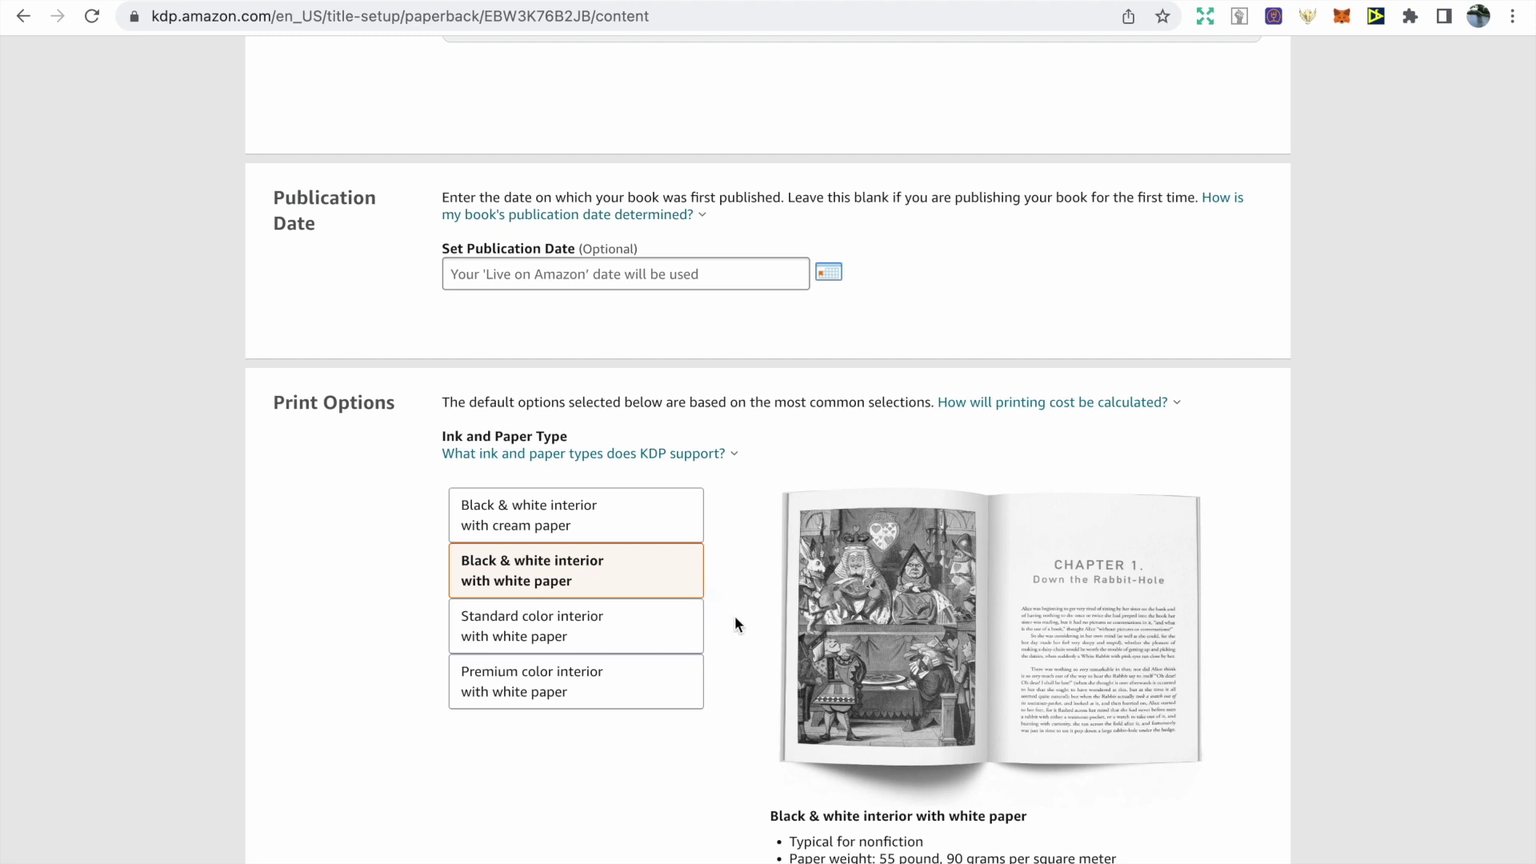
{"action": "scroll", "coordinate": [735, 617], "scroll_direction": "down", "scroll_amount": 2}
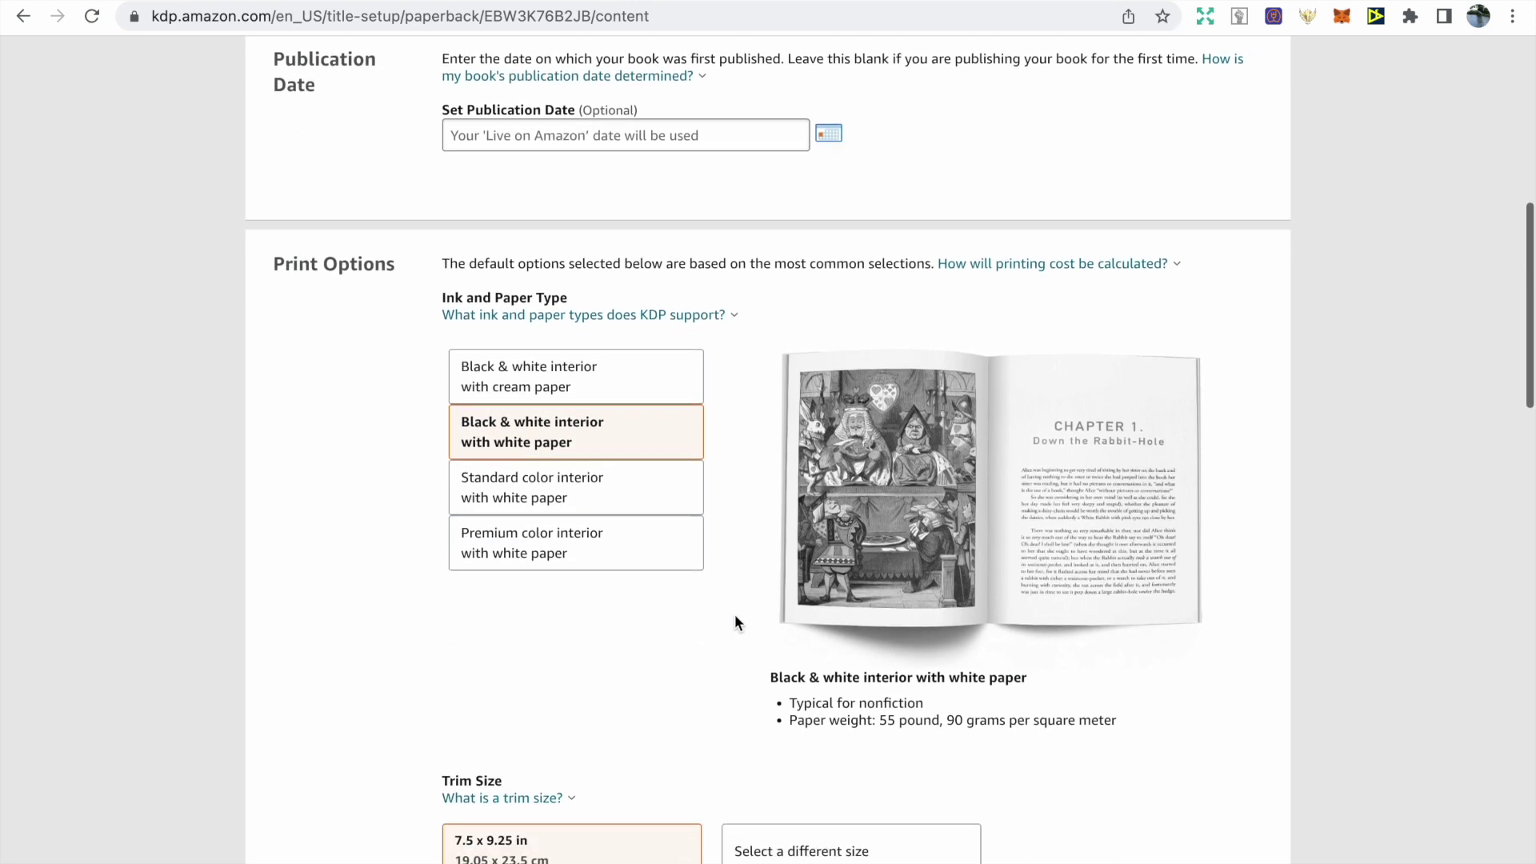
{"action": "scroll", "coordinate": [733, 613], "scroll_direction": "down", "scroll_amount": 3}
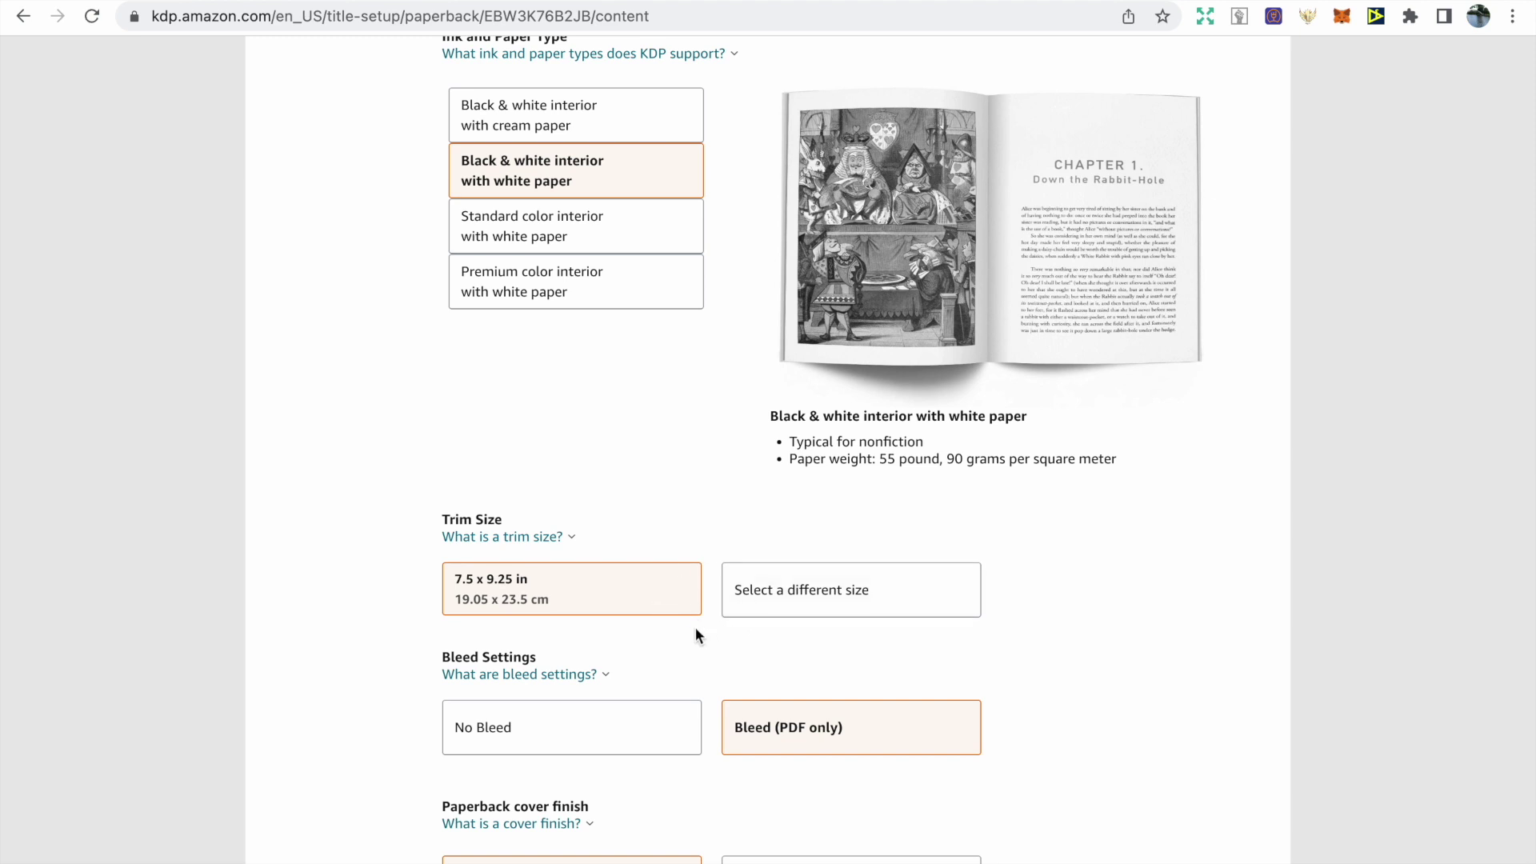
{"action": "scroll", "coordinate": [689, 633], "scroll_direction": "down", "scroll_amount": 1}
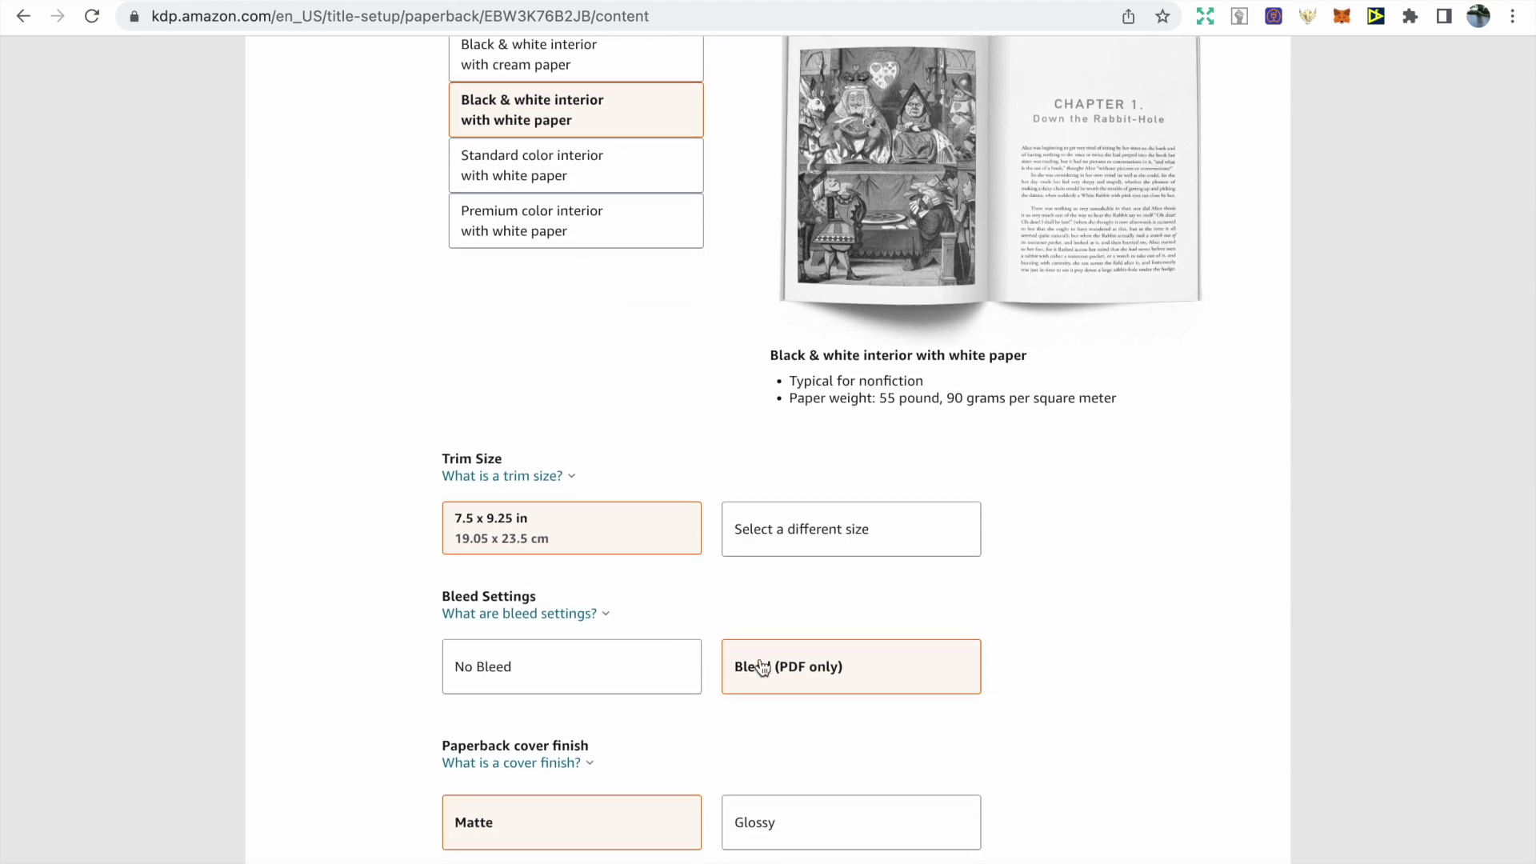
{"action": "left_click", "coordinate": [604, 617]}
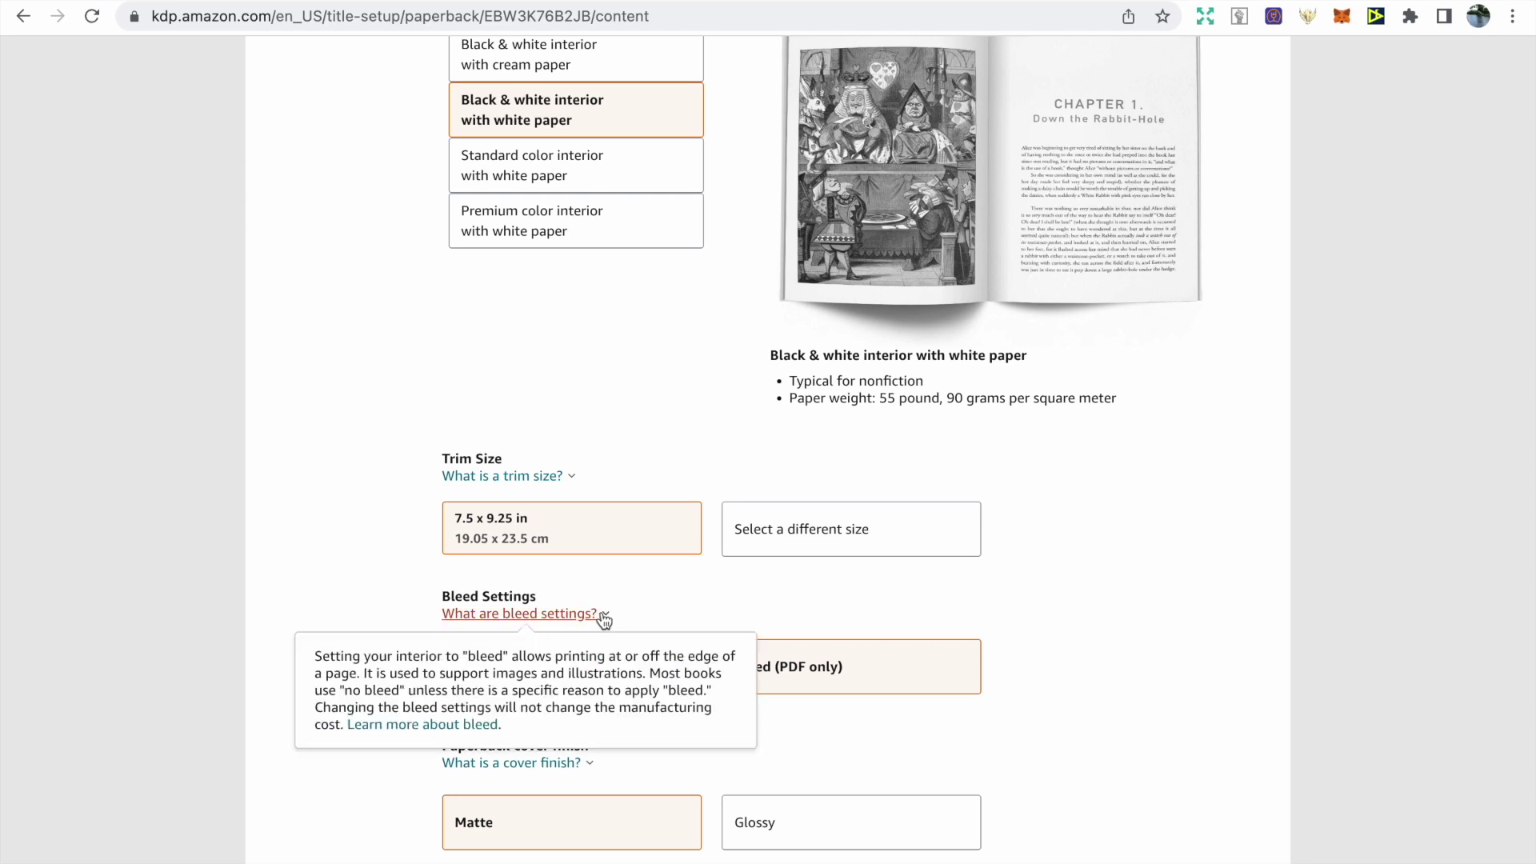
{"action": "left_click", "coordinate": [672, 606]}
{"action": "scroll", "coordinate": [672, 606], "scroll_direction": "down", "scroll_amount": 3}
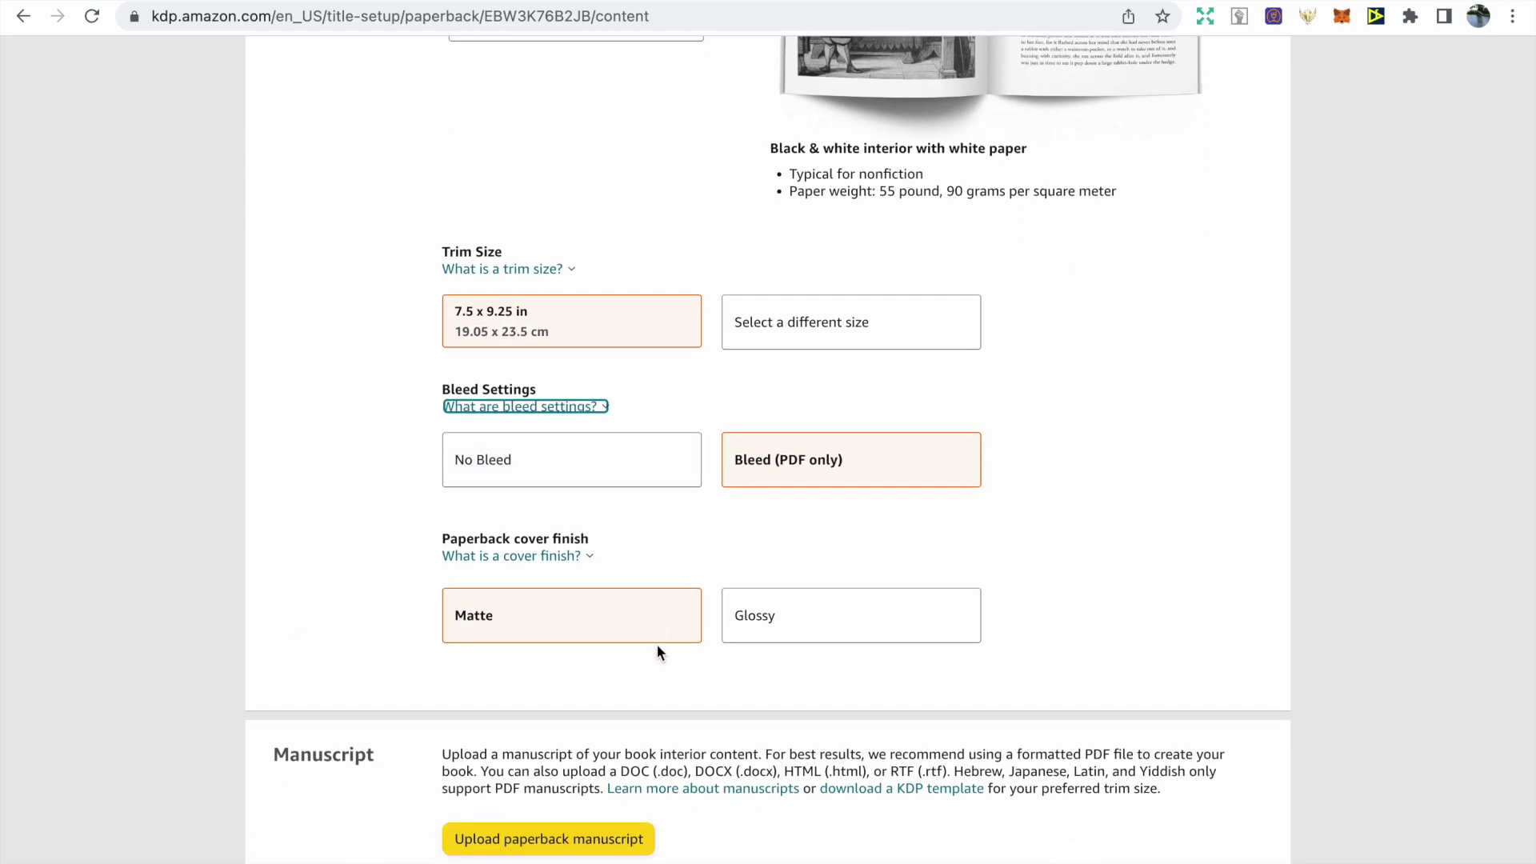
{"action": "scroll", "coordinate": [661, 650], "scroll_direction": "down", "scroll_amount": 1}
{"action": "scroll", "coordinate": [661, 651], "scroll_direction": "down", "scroll_amount": 3}
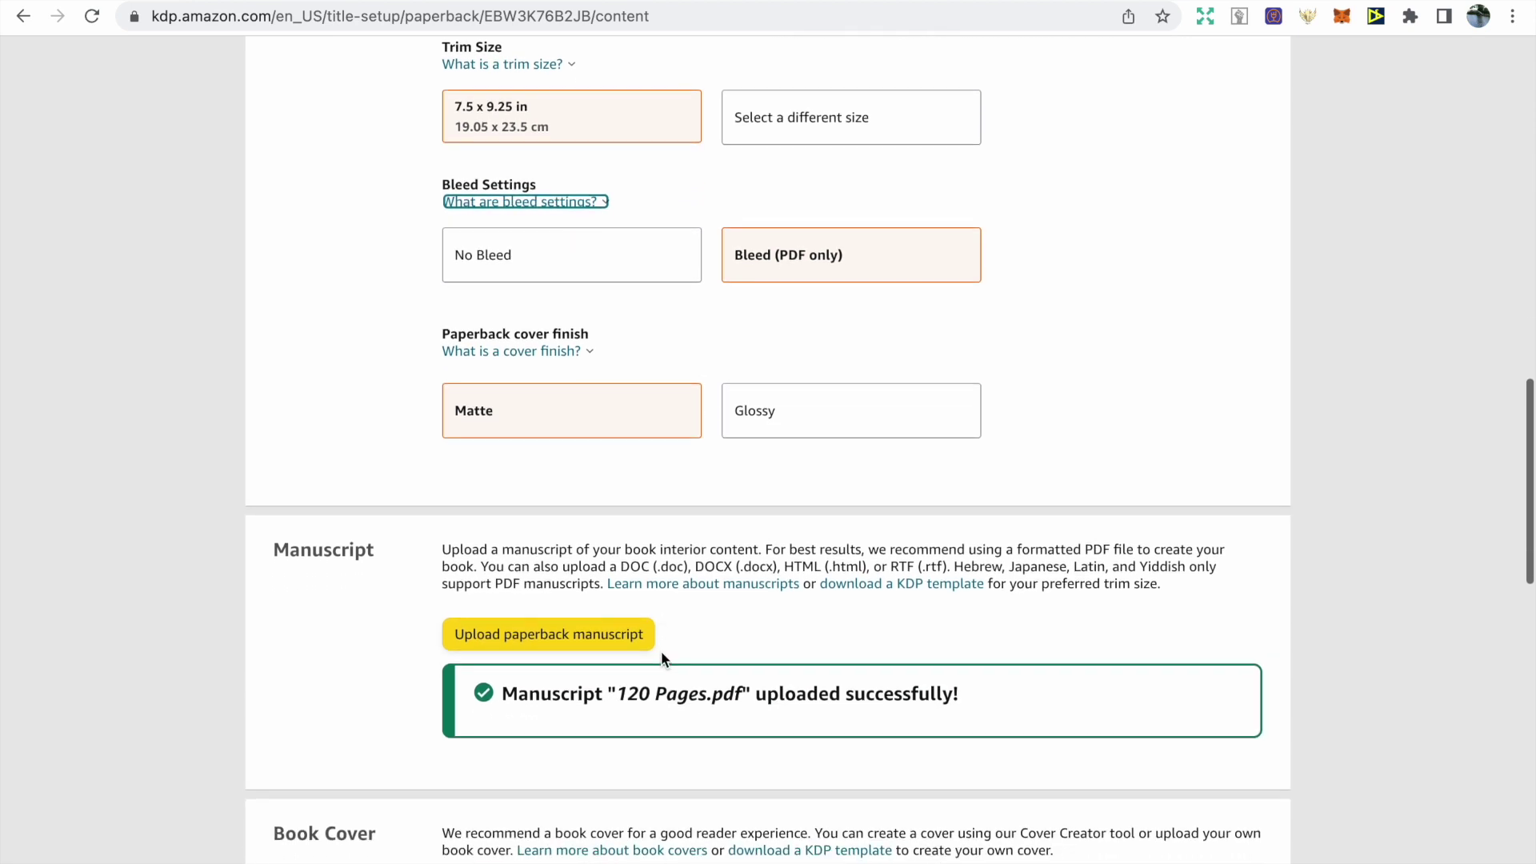
{"action": "scroll", "coordinate": [656, 628], "scroll_direction": "down", "scroll_amount": 5}
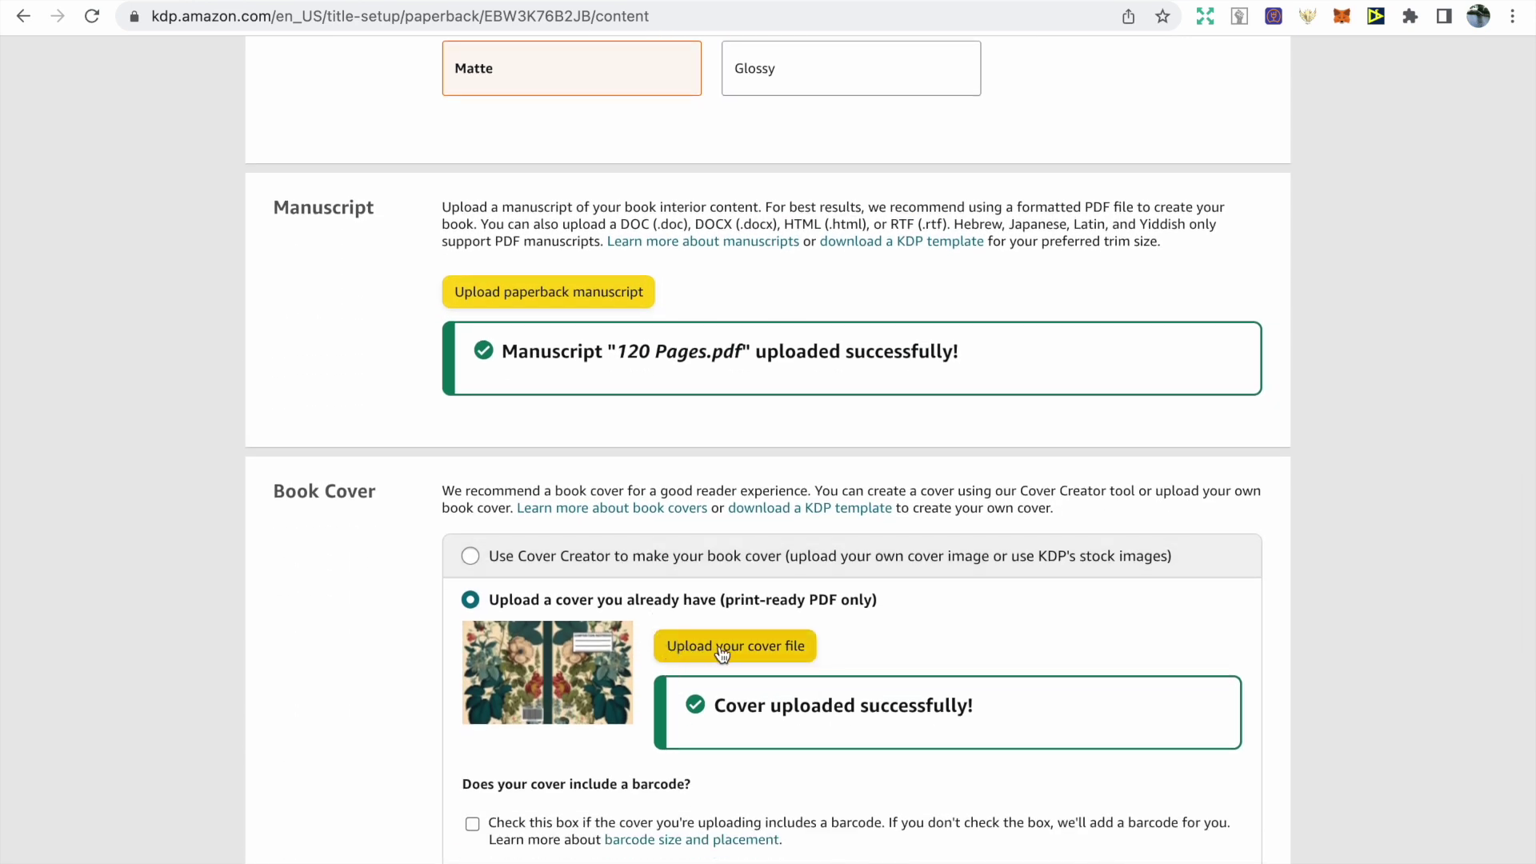
{"action": "scroll", "coordinate": [724, 650], "scroll_direction": "down", "scroll_amount": 5}
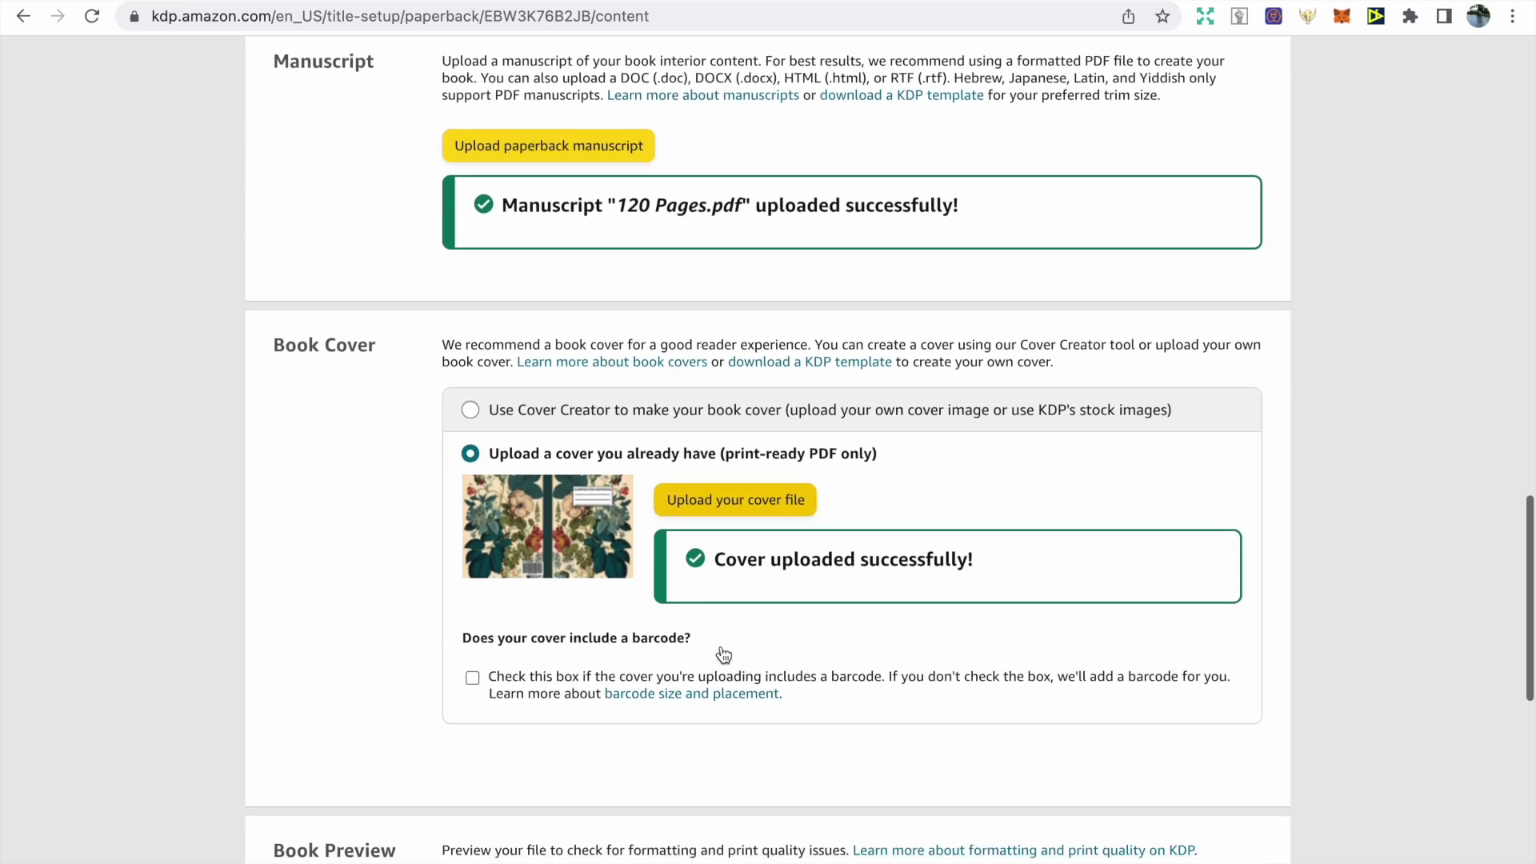
Launch the print previewer and page through the notebook from the cover to interior pages 8-9
{"action": "left_click", "coordinate": [679, 661]}
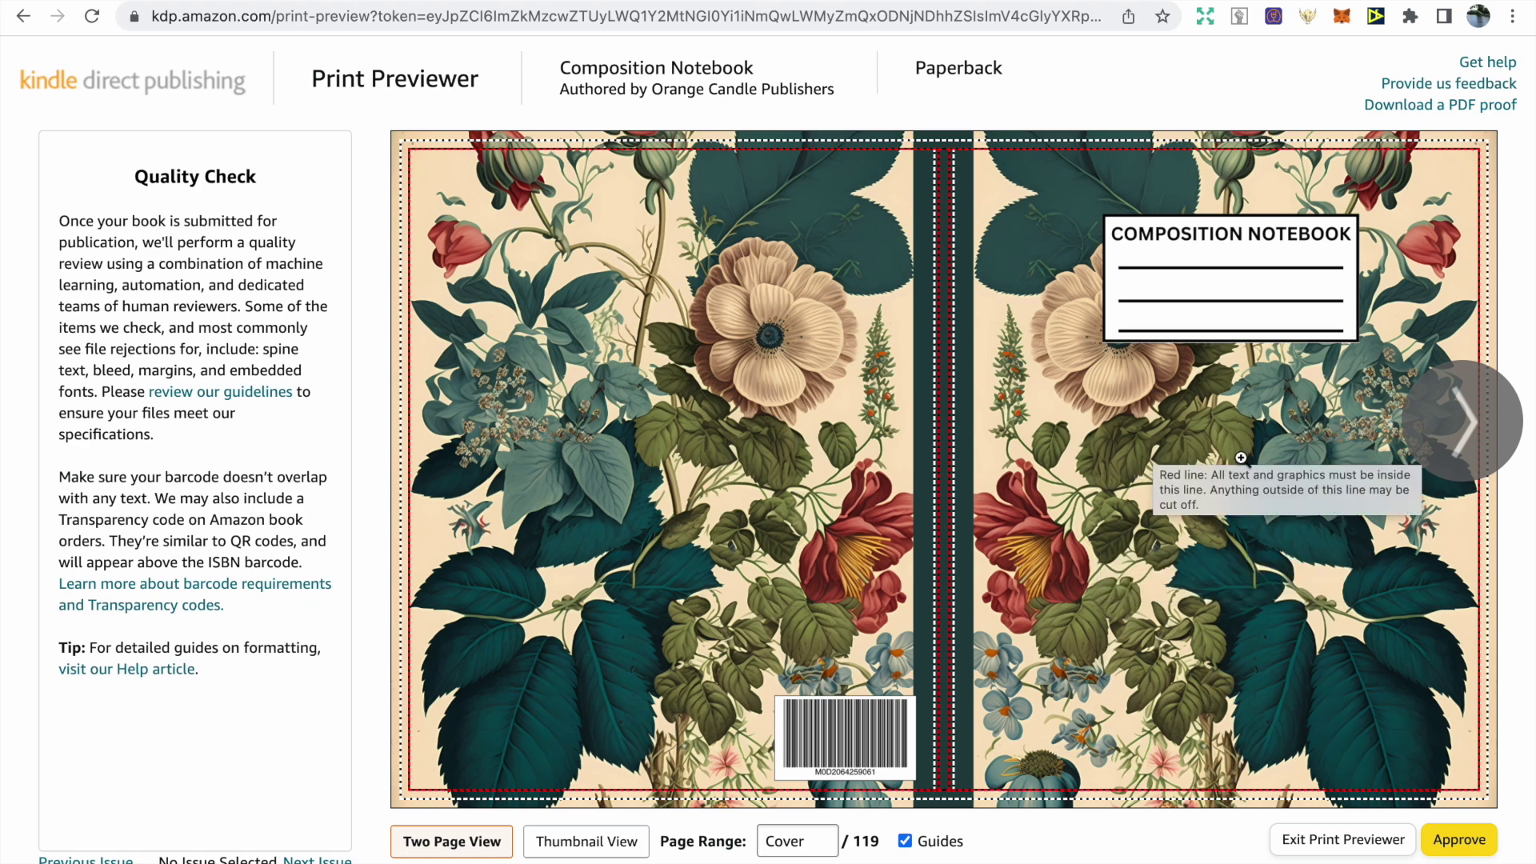
{"action": "left_click", "coordinate": [1464, 447]}
{"action": "left_click", "coordinate": [1464, 446]}
{"action": "left_click", "coordinate": [1464, 447]}
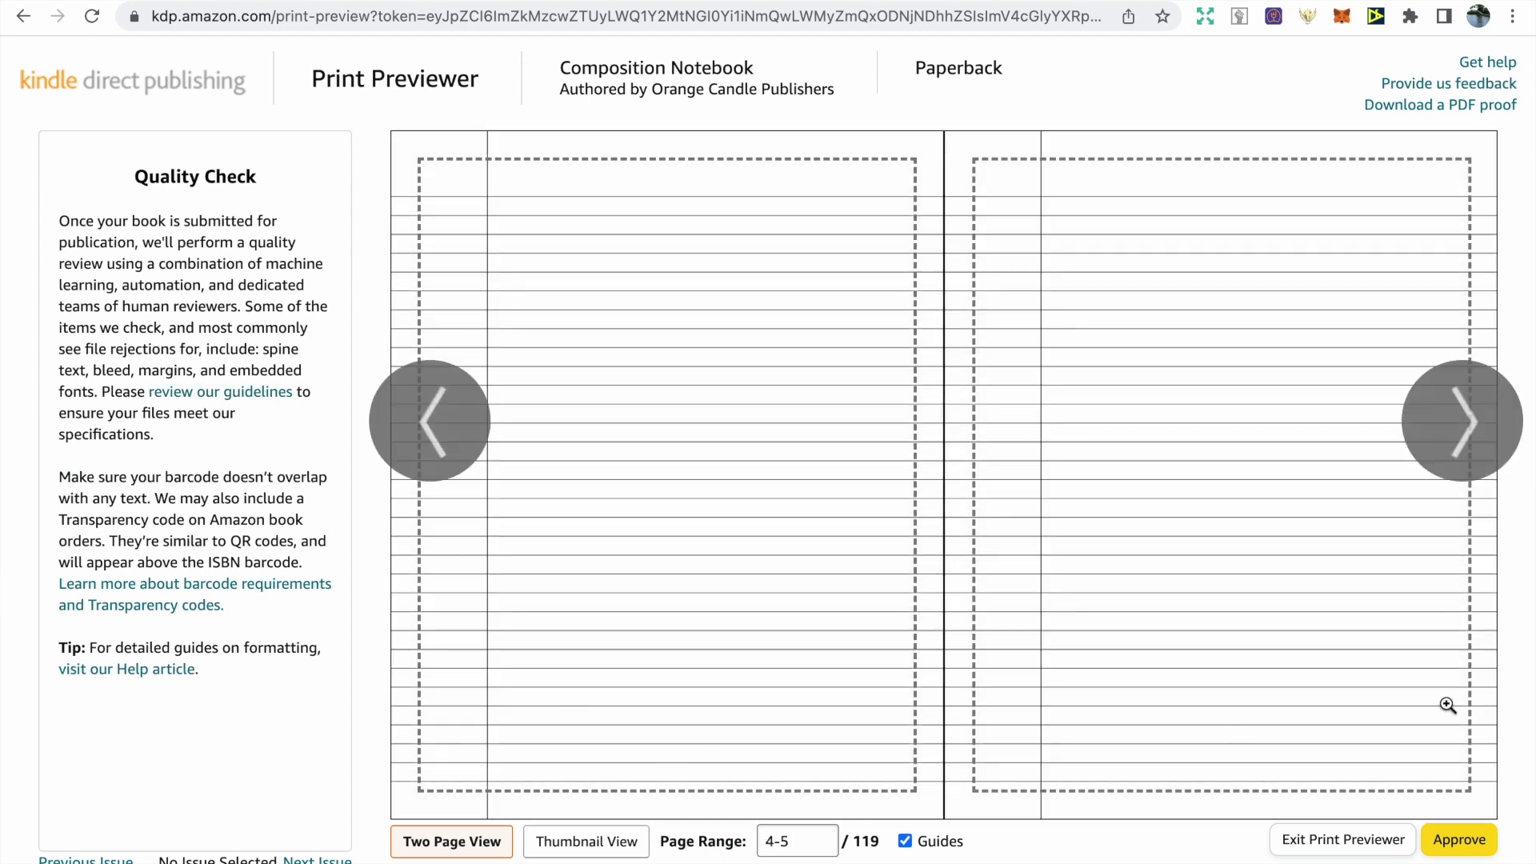
{"action": "left_click", "coordinate": [1466, 434]}
{"action": "left_click", "coordinate": [1466, 435]}
Approve the print preview and save the paperback content to continue to pricing
{"action": "left_click", "coordinate": [1456, 840]}
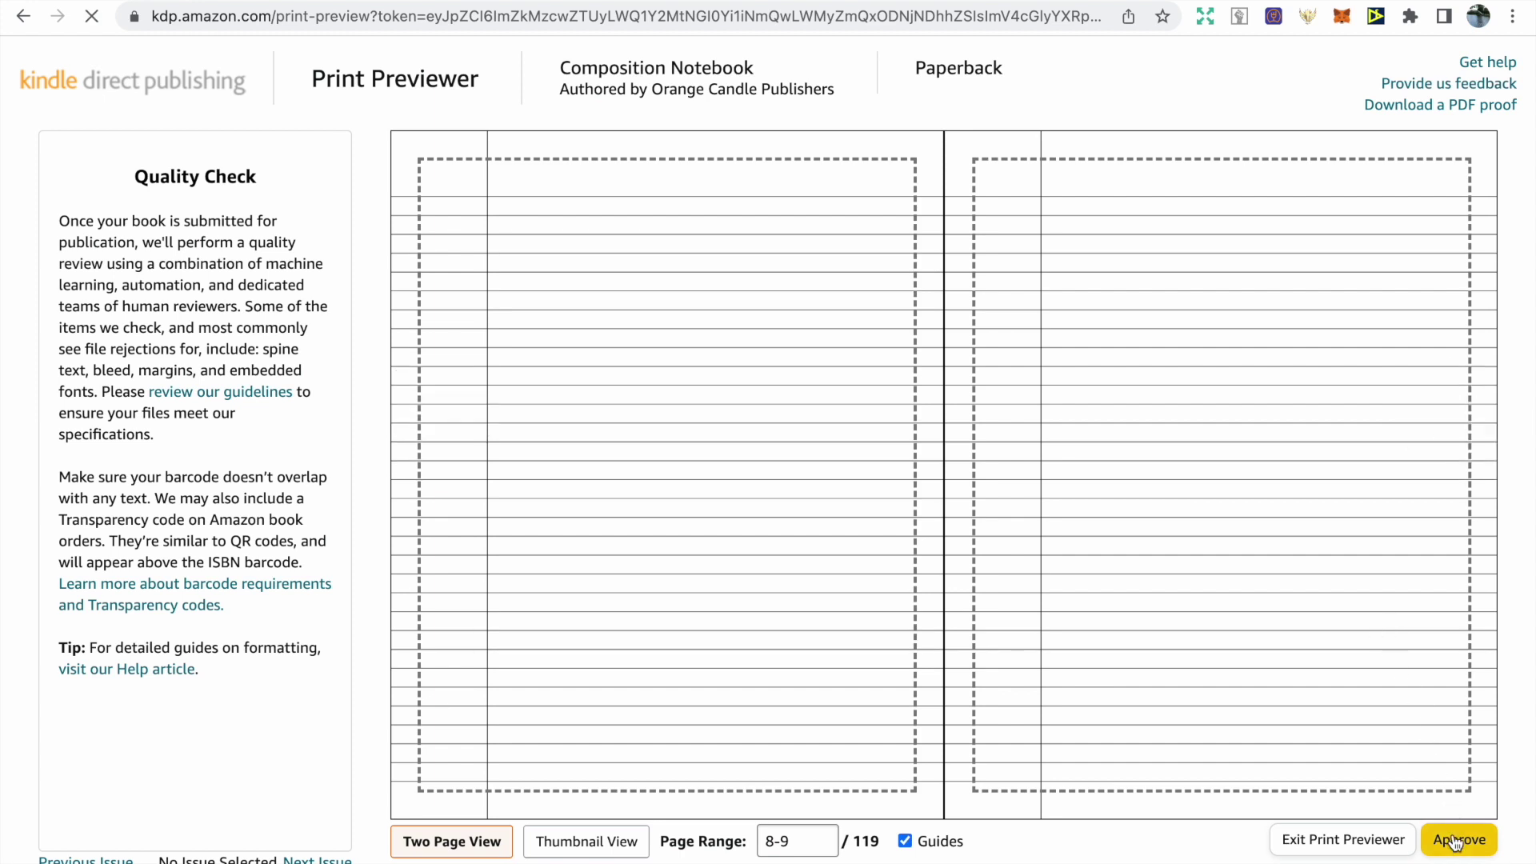
{"action": "scroll", "coordinate": [1455, 843], "scroll_direction": "down", "scroll_amount": 20}
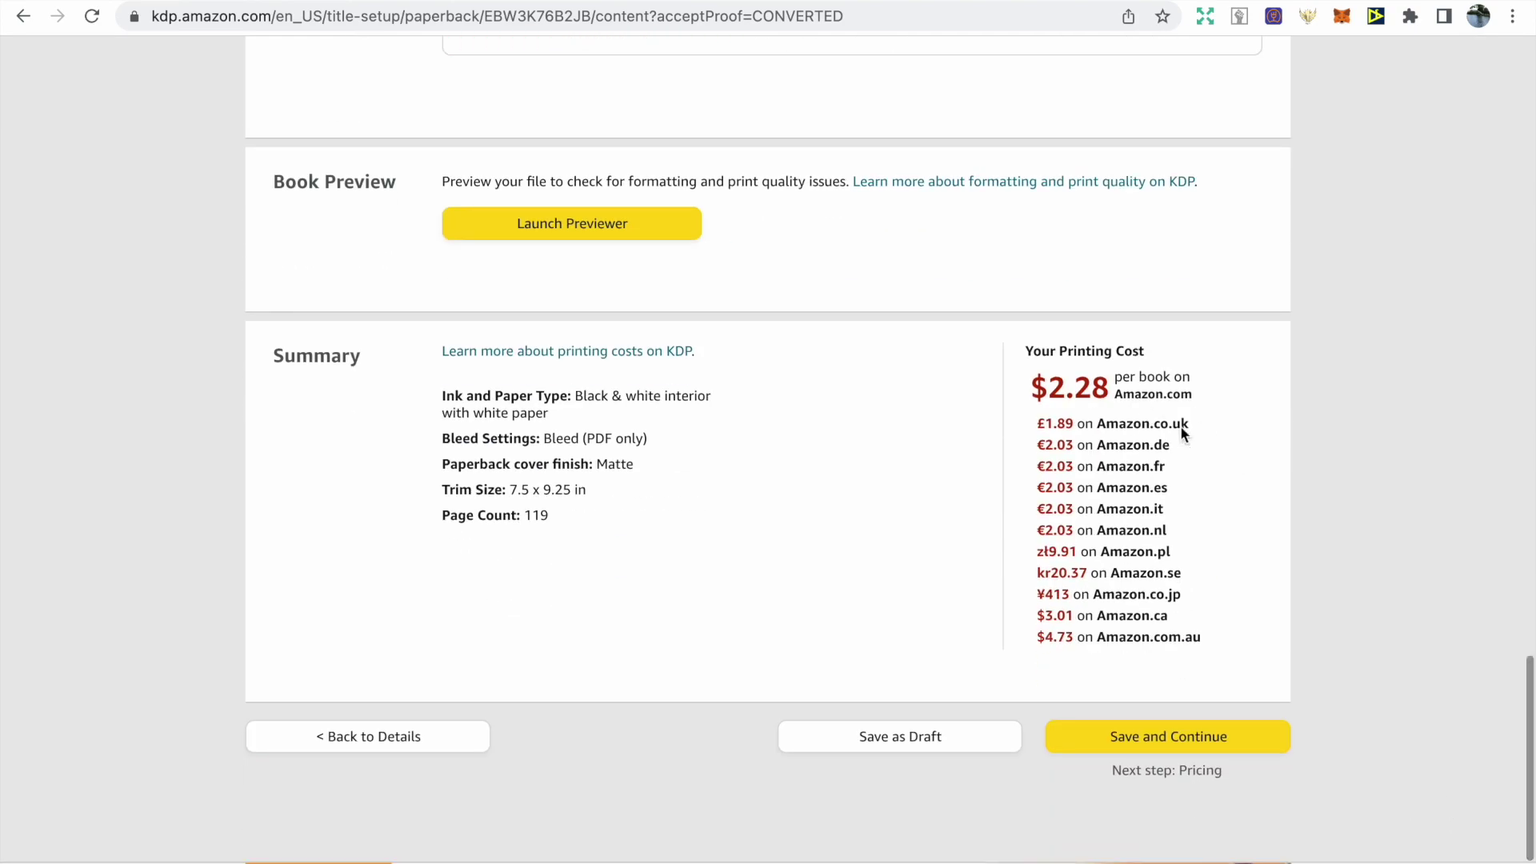
{"action": "left_click", "coordinate": [1138, 731]}
Examine the list price, printing cost and royalty for each marketplace, down to the terms, proof request and publishing options
{"action": "mouse_move", "coordinate": [1135, 726]}
{"action": "scroll", "coordinate": [1265, 643], "scroll_direction": "down", "scroll_amount": 3}
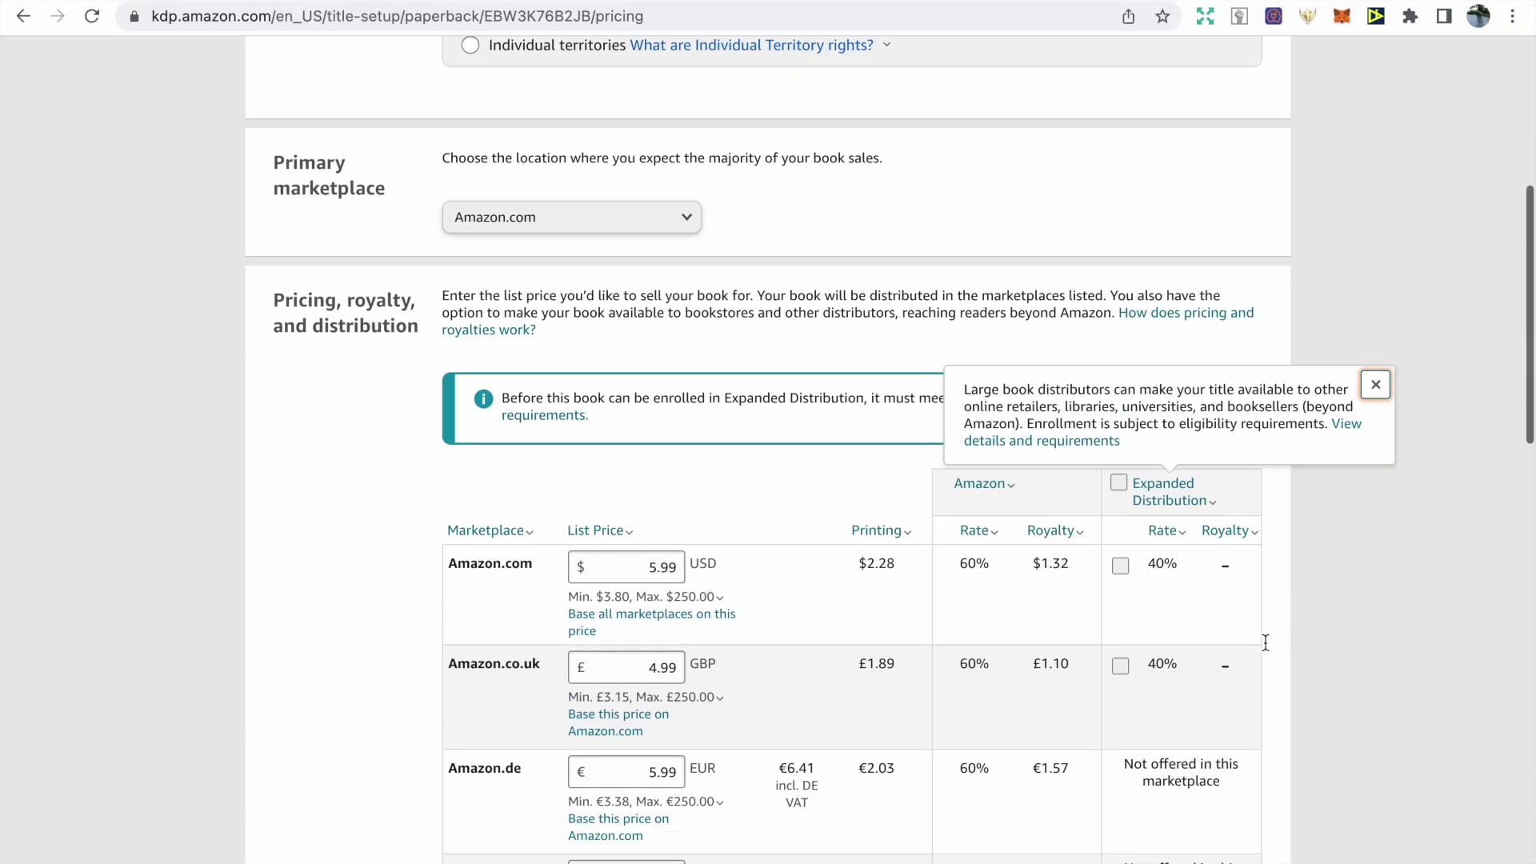
{"action": "scroll", "coordinate": [1265, 643], "scroll_direction": "down", "scroll_amount": 5}
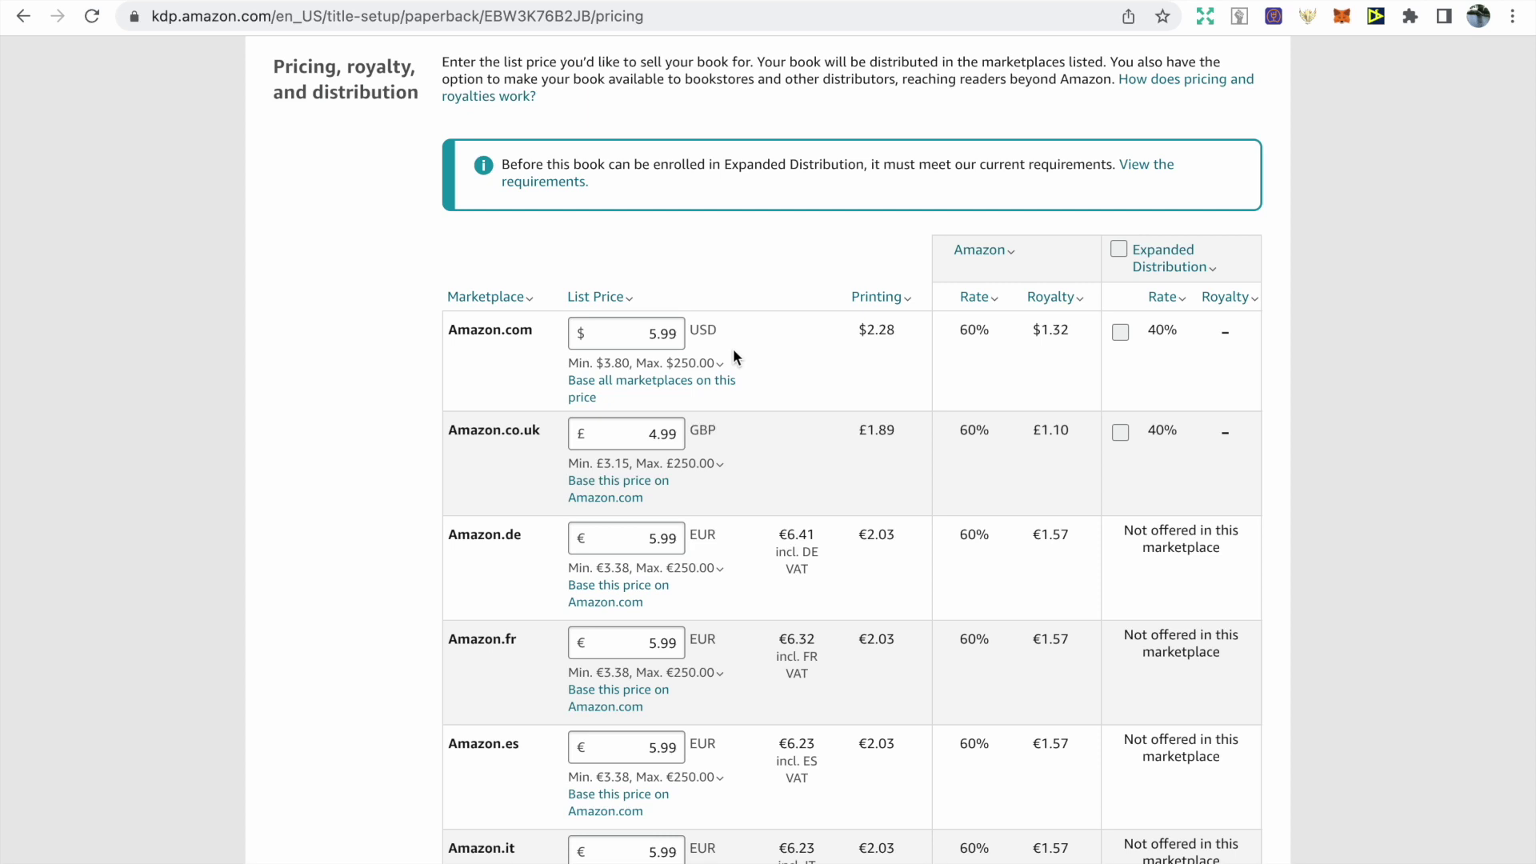
{"action": "scroll", "coordinate": [733, 356], "scroll_direction": "down", "scroll_amount": 2}
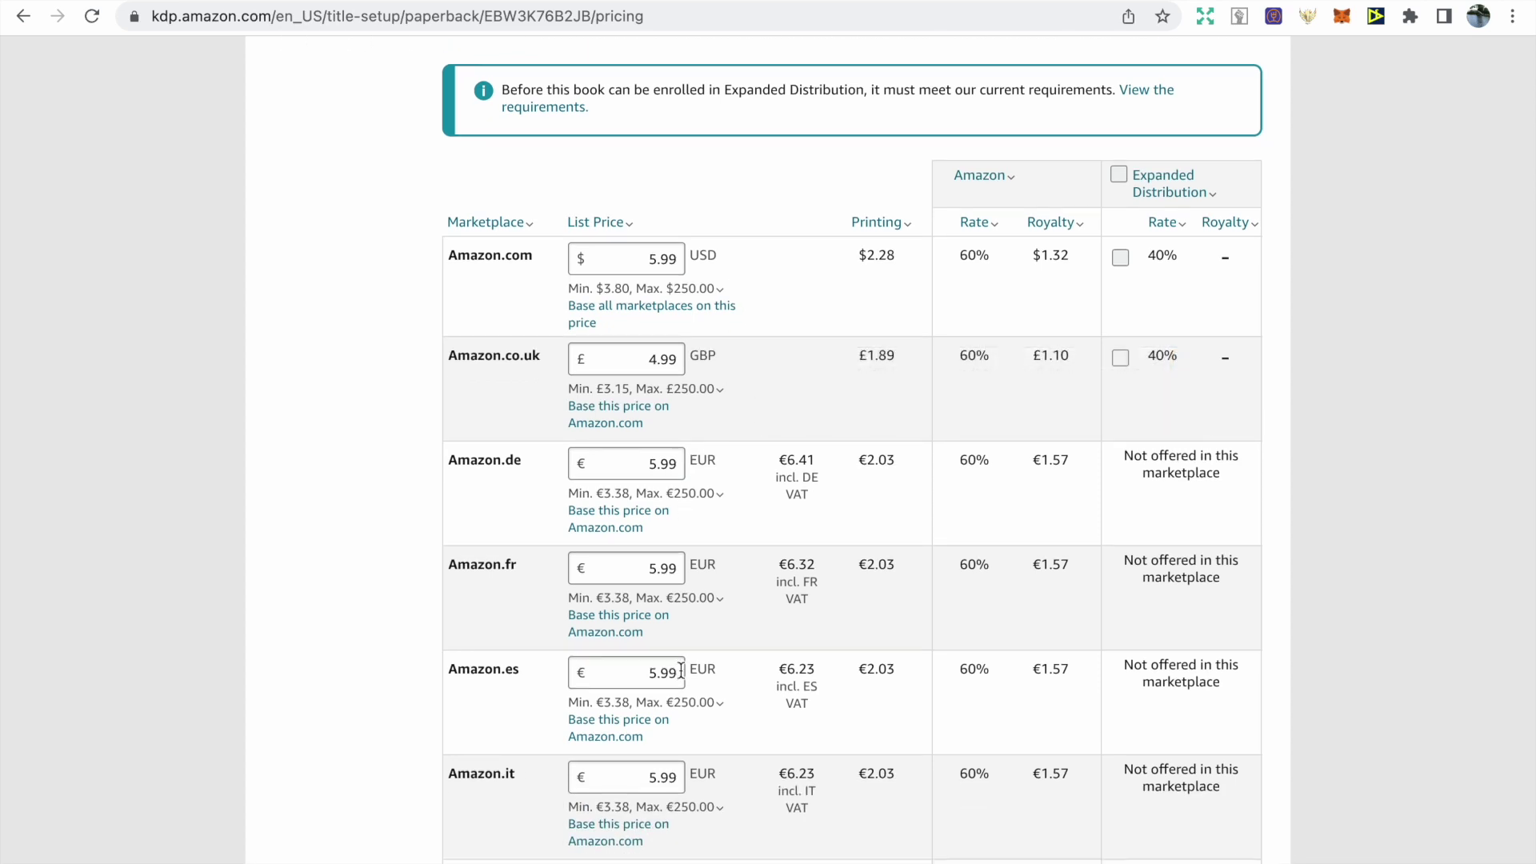
{"action": "scroll", "coordinate": [684, 685], "scroll_direction": "down", "scroll_amount": 4}
{"action": "scroll", "coordinate": [684, 713], "scroll_direction": "up", "scroll_amount": 5}
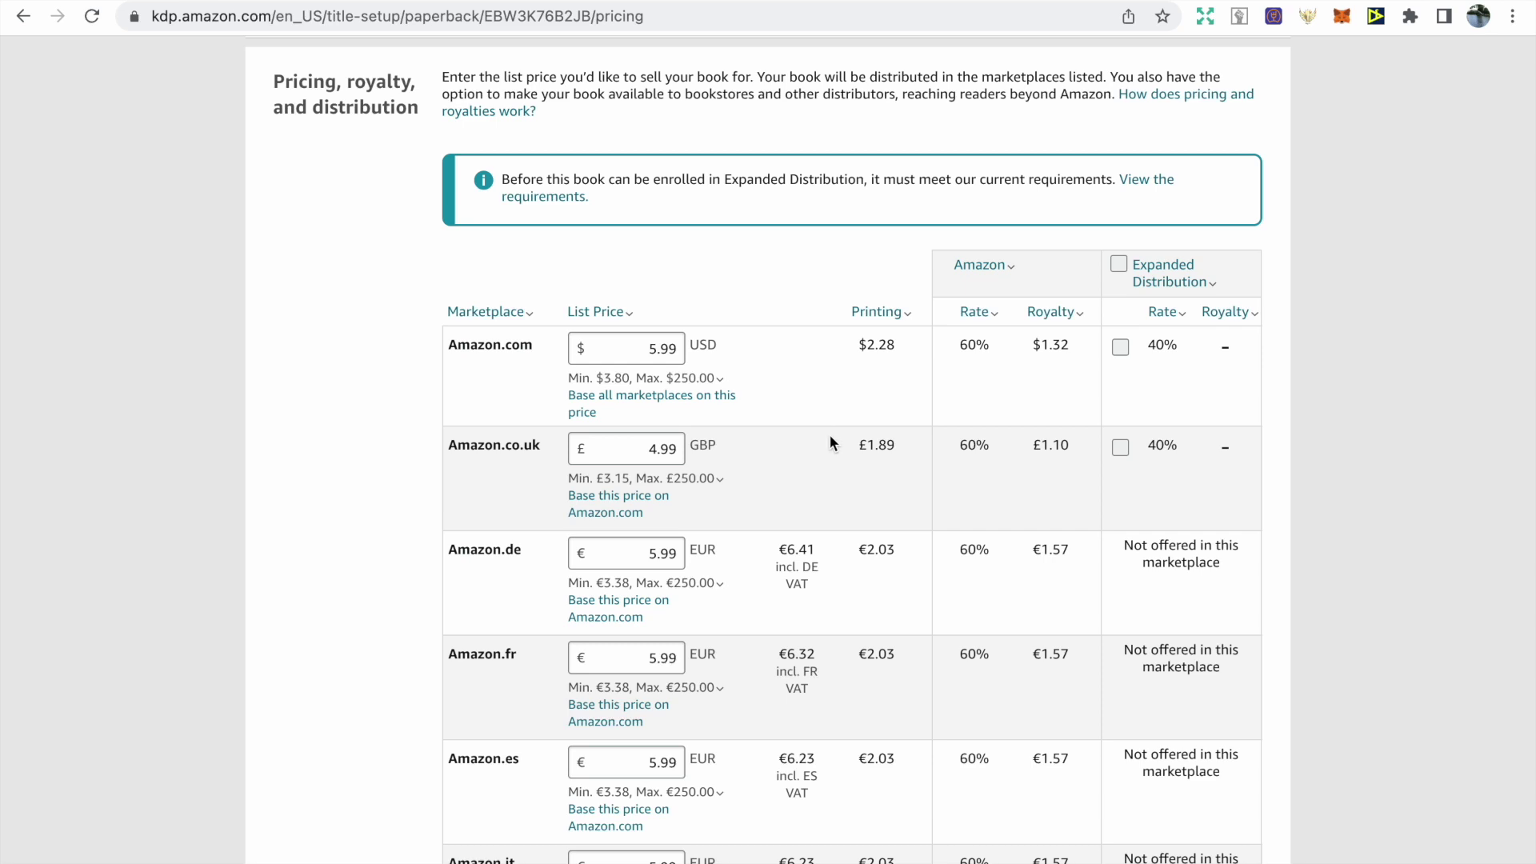
{"action": "scroll", "coordinate": [829, 434], "scroll_direction": "down", "scroll_amount": 10}
{"action": "scroll", "coordinate": [829, 433], "scroll_direction": "down", "scroll_amount": 4}
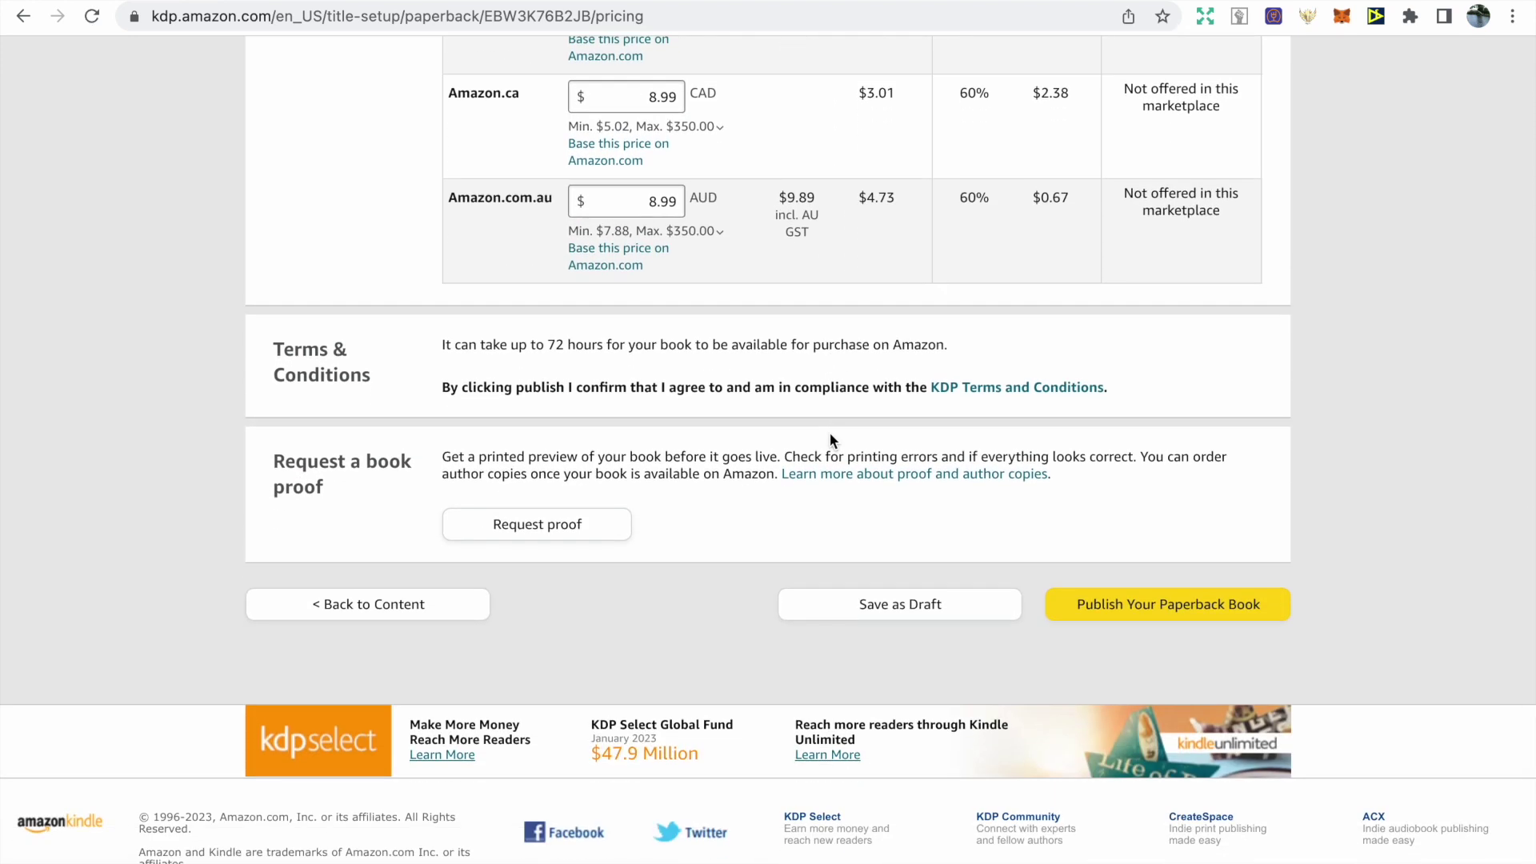